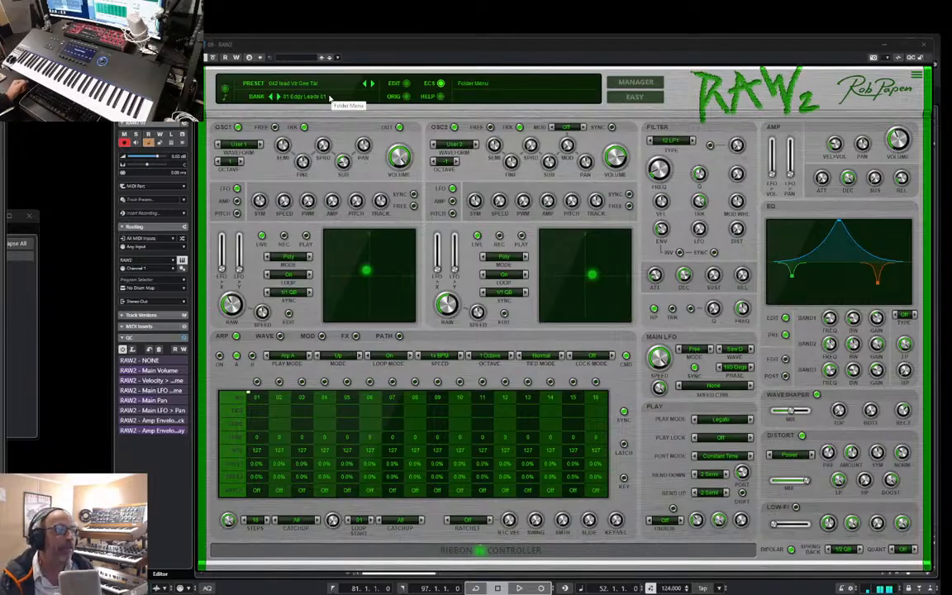
Step: Look through the presets of bank 01 Edgy Leads 01 in the RAW2 preset manager and close the plug-in window
left_click(635, 83)
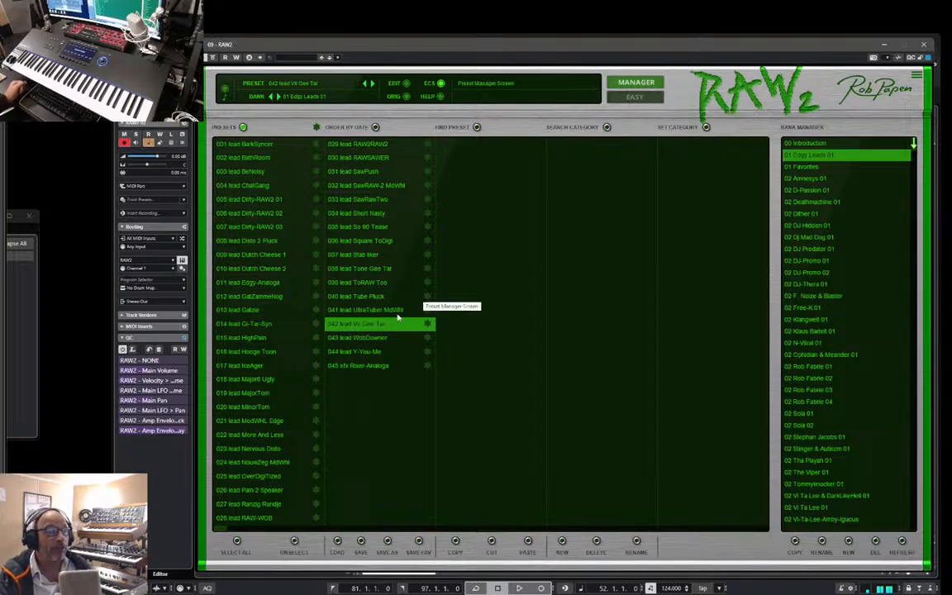
left_click(651, 81)
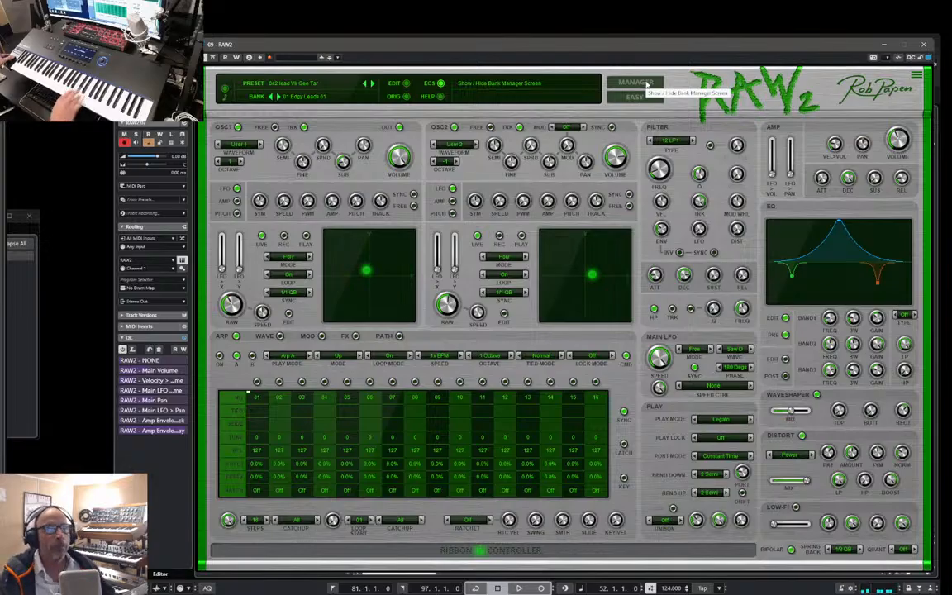
left_click(922, 48)
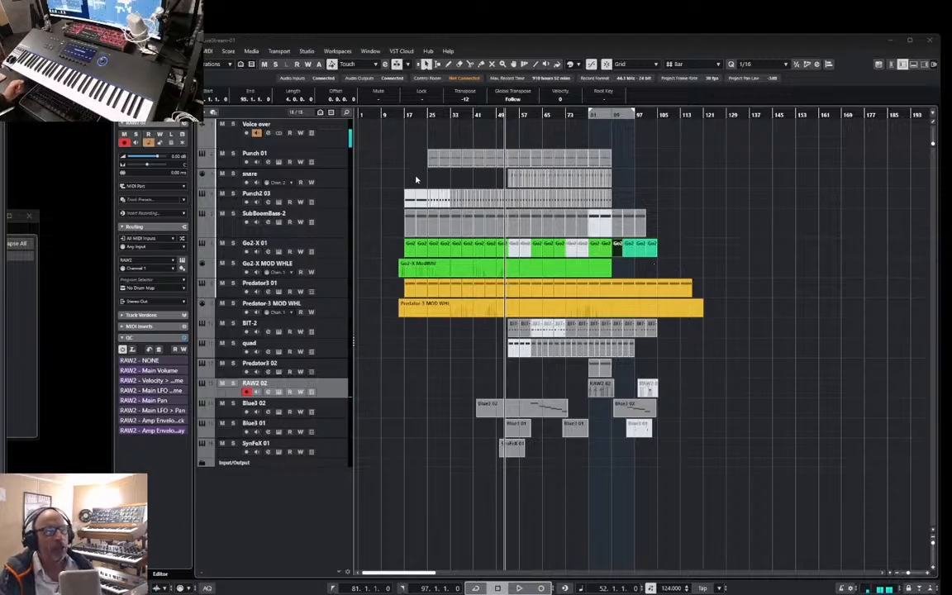
Step: Play the arrangement from bar 15 and follow the tracks on the timeline
left_click(398, 116)
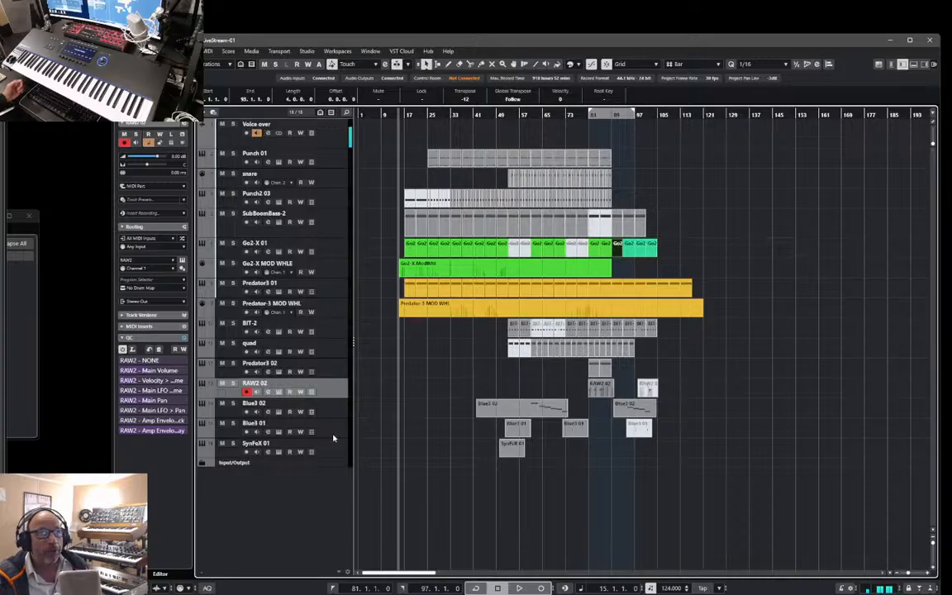
left_click(518, 588)
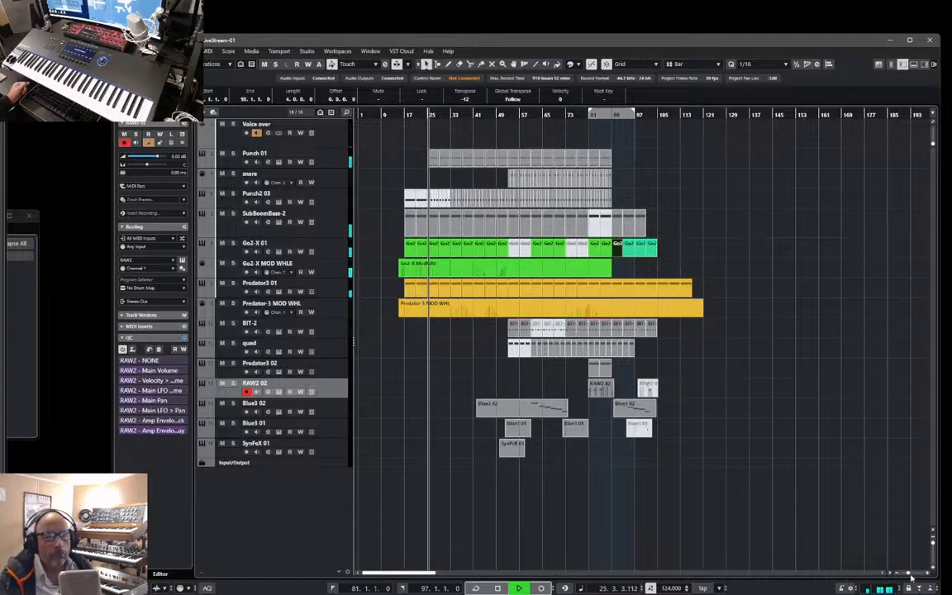
left_click_drag(907, 573, 909, 573)
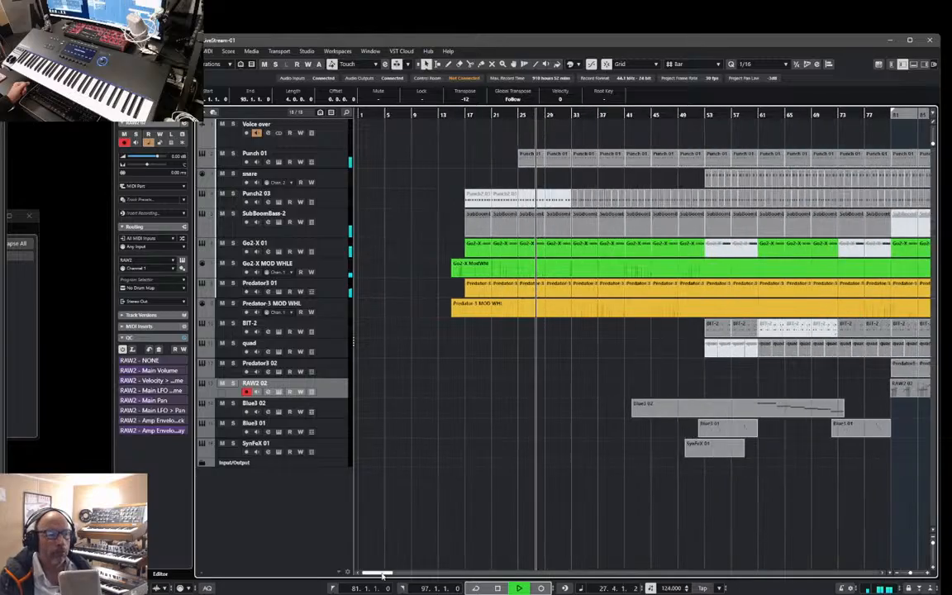
left_click_drag(372, 573, 388, 576)
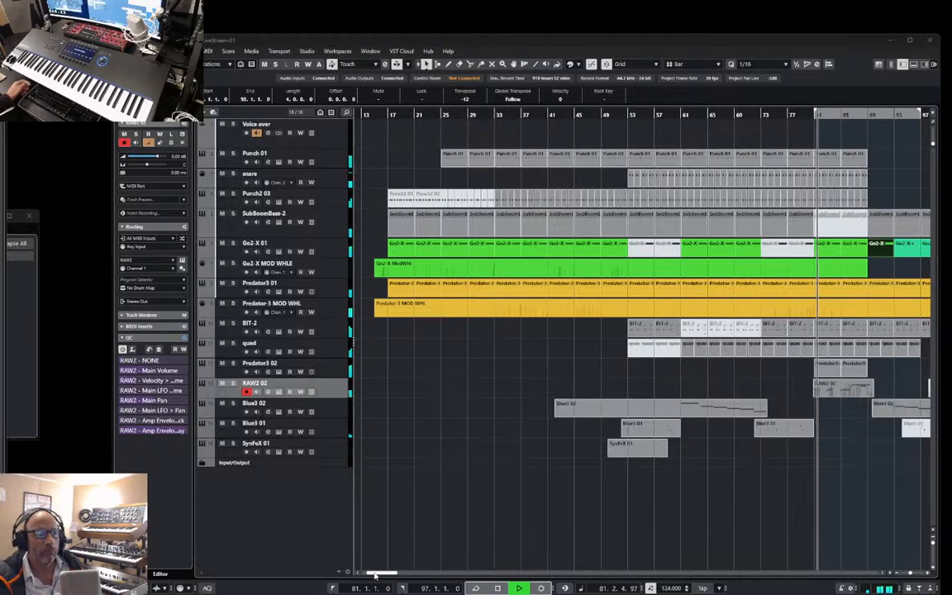
Step: Adjust the Filter 1 cutoff in the Predator3 instrument of track Predator3 02 during playback, close the plug-in and stop the playback
left_click(324, 374)
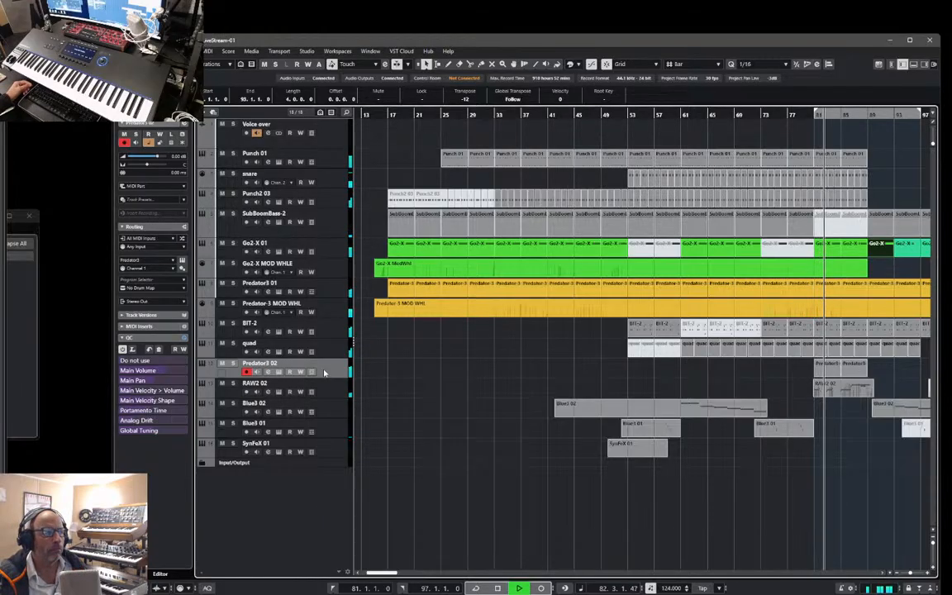
left_click(182, 260)
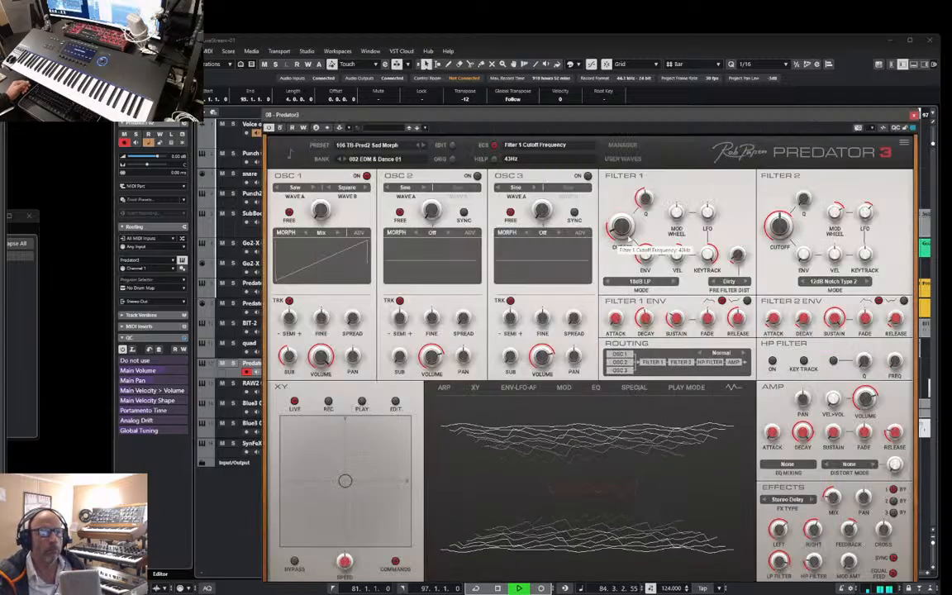
mouse_move(620, 228)
left_mouse_down()
mouse_move(631, 214)
mouse_move(630, 230)
left_mouse_up()
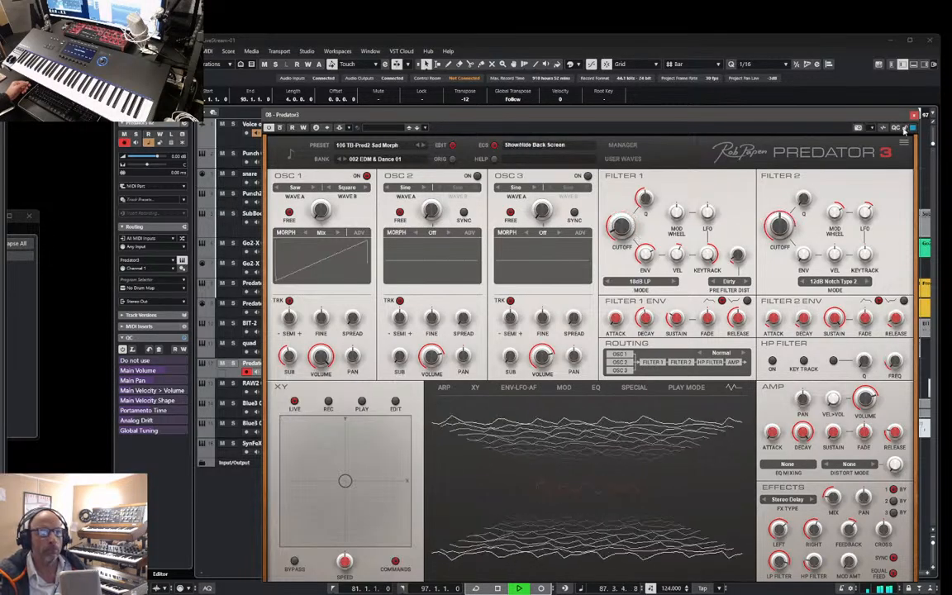
left_click(913, 115)
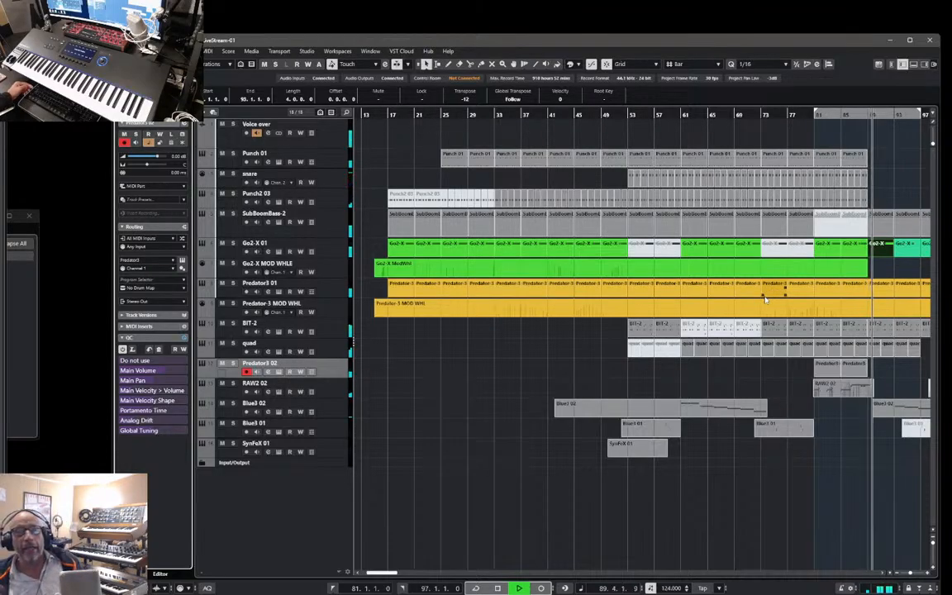
left_click(496, 588)
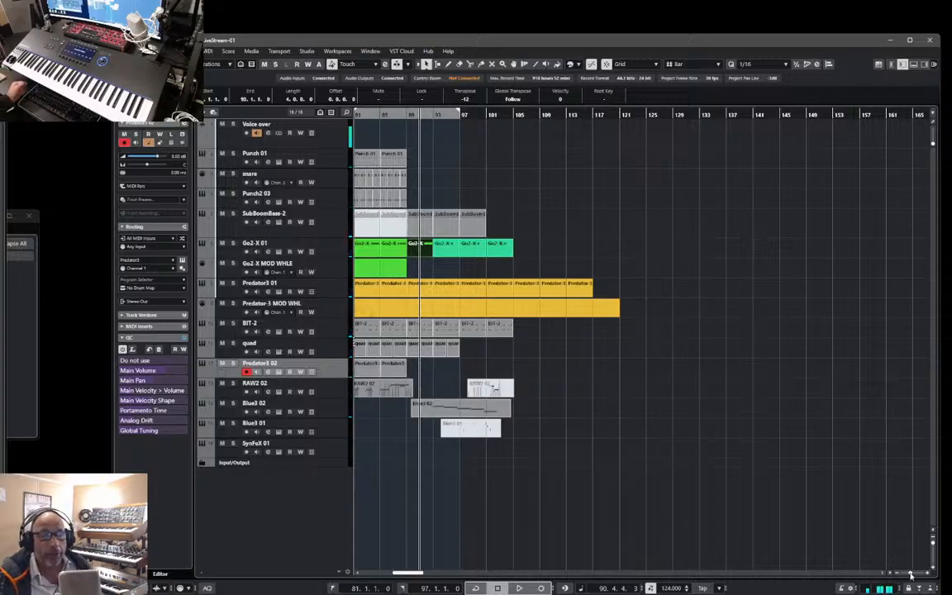
Step: Select the Blue3 01 track and set the locator range from bar 73 to bar 89
left_click_drag(910, 575, 909, 575)
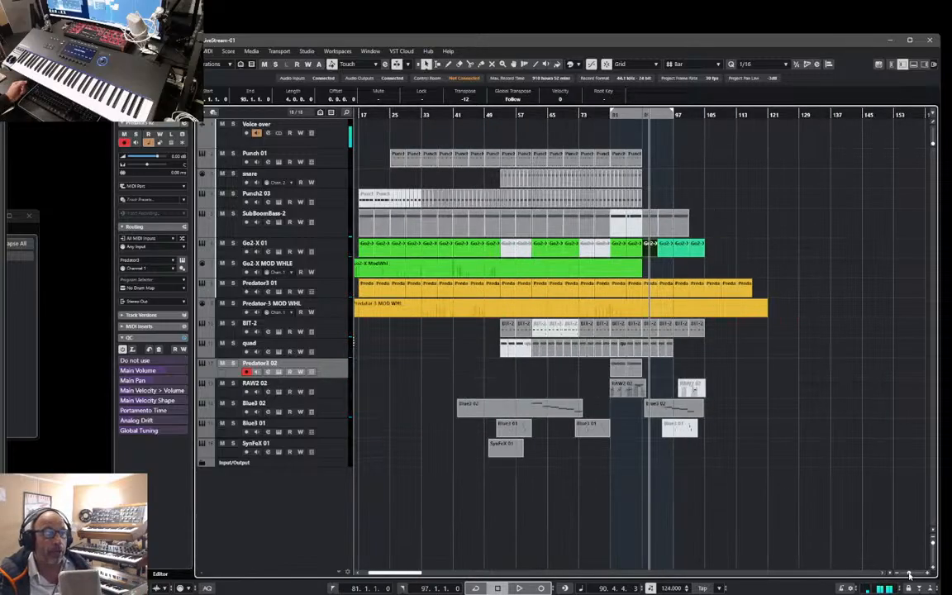
left_click(338, 432)
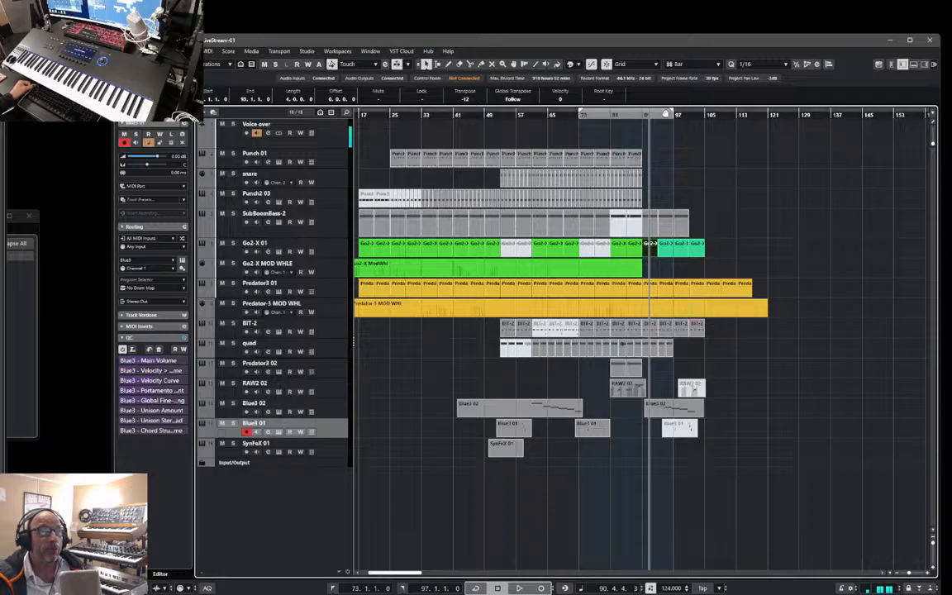
left_click_drag(672, 113, 652, 116)
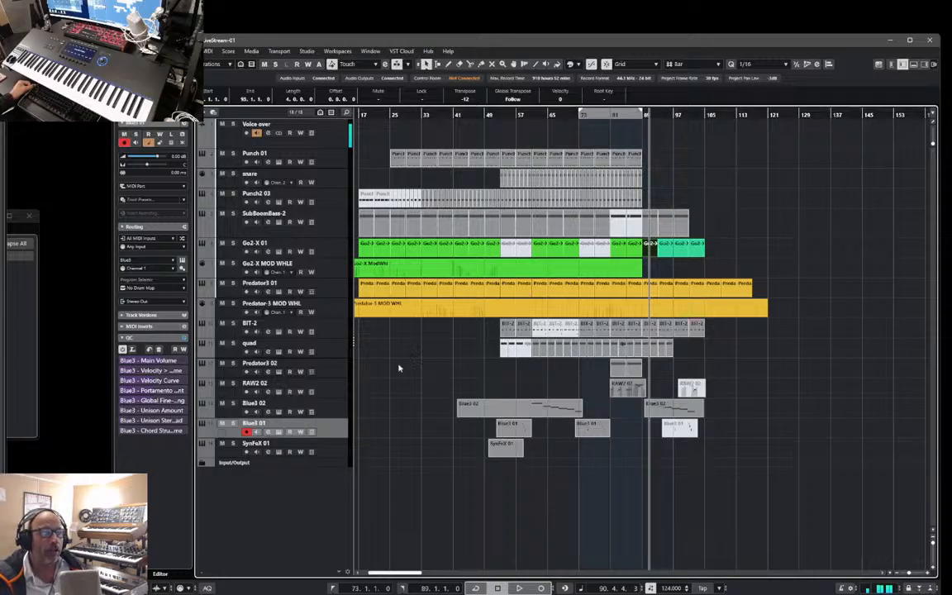
Step: Open the RAW2 instrument of track RAW2 02 and lower the peak of the middle EQ band
left_click(330, 395)
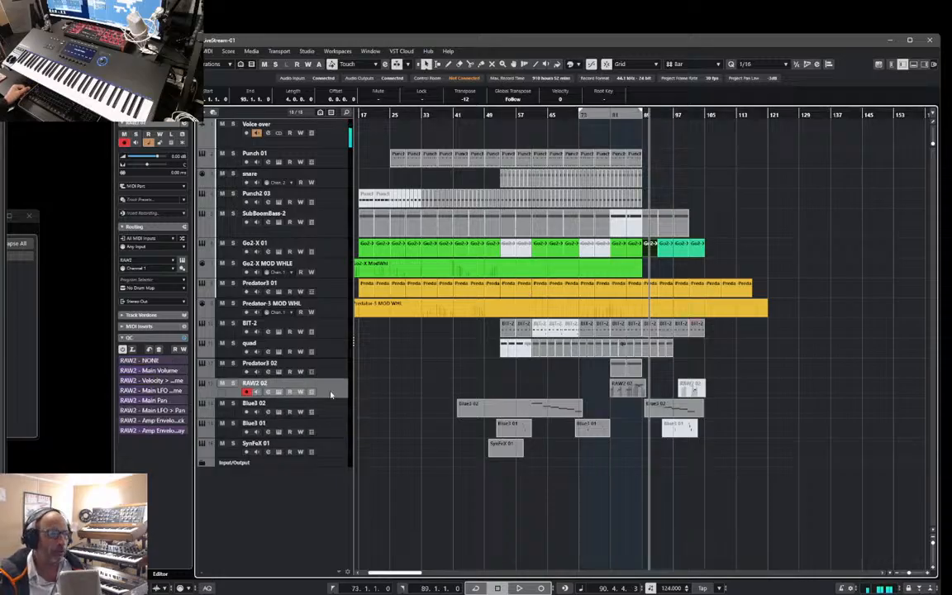
left_click(181, 262)
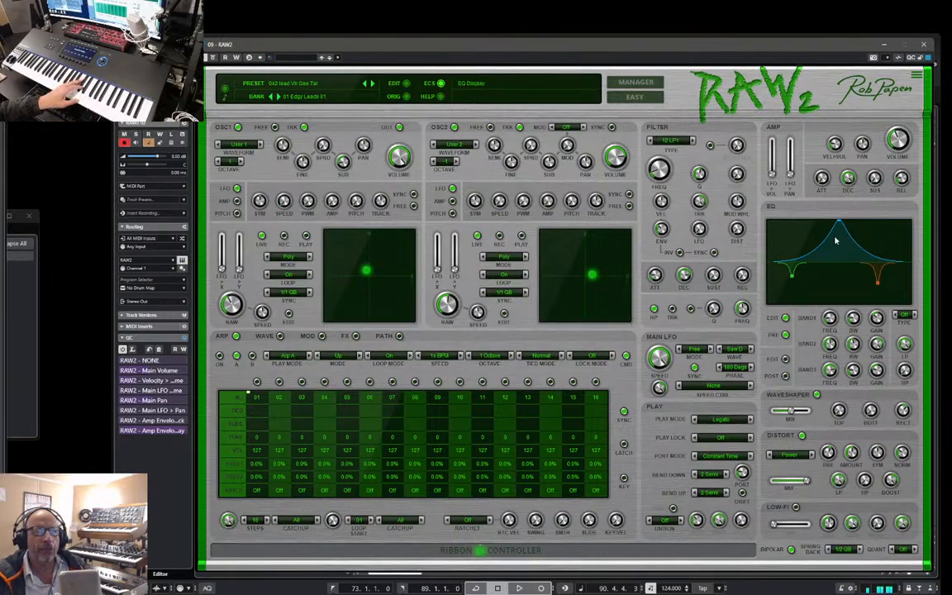
mouse_move(839, 227)
left_mouse_down()
mouse_move(854, 257)
mouse_move(869, 238)
mouse_move(831, 238)
left_mouse_up()
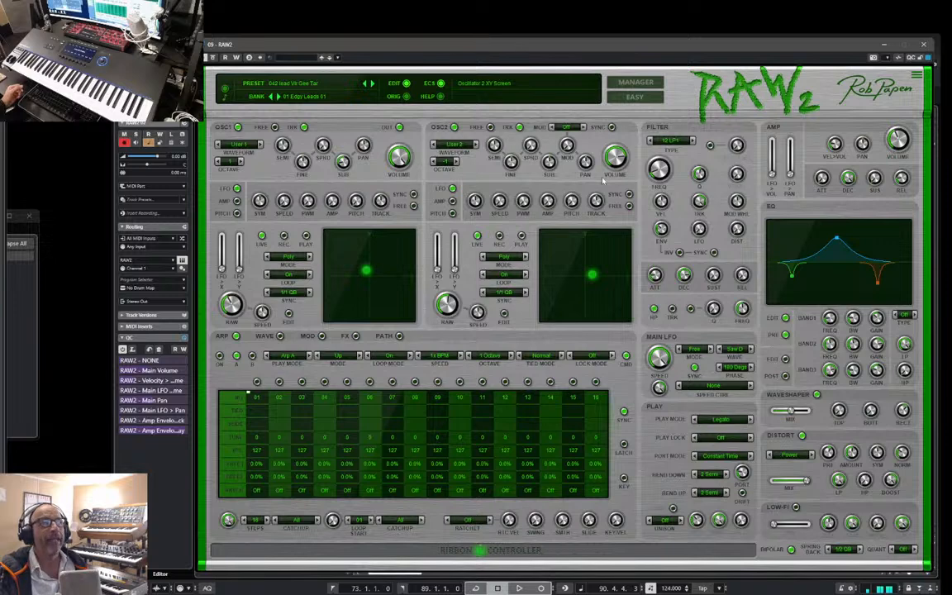
Step: Load preset 004 AmaYa Lead from bank 05 Synth sounds 01 in RAW2 and return to the synth controls
left_click(636, 83)
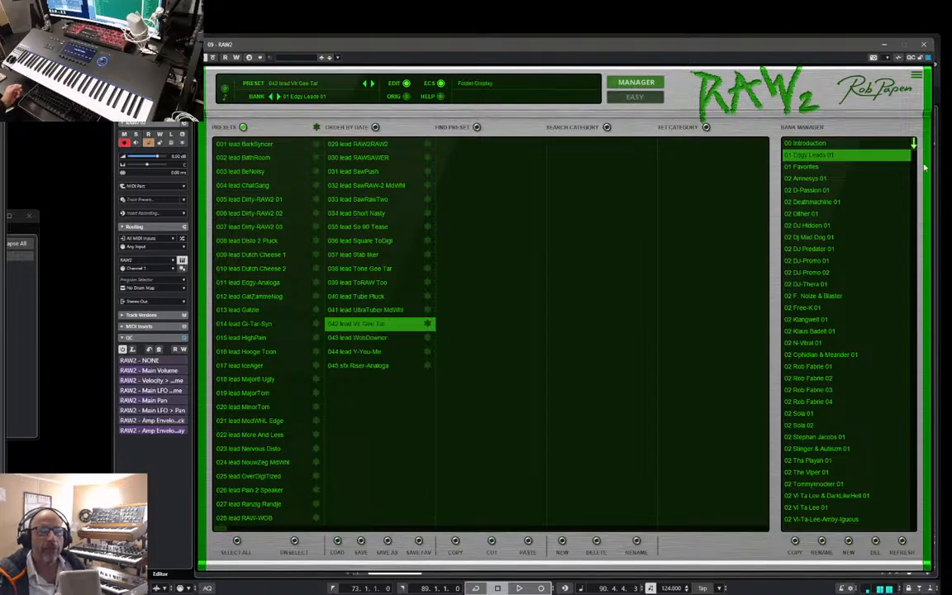
left_click_drag(914, 144, 927, 468)
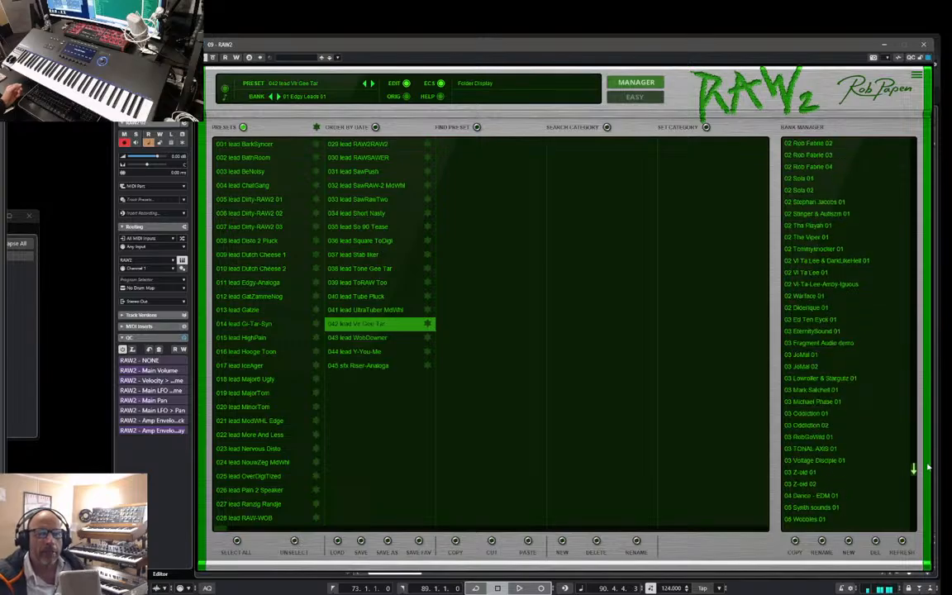
left_click(829, 507)
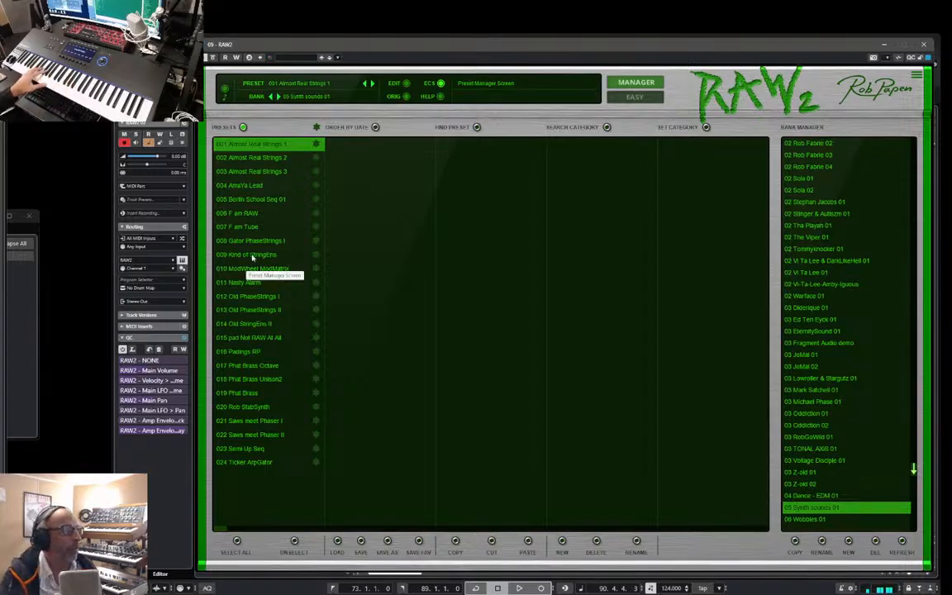
left_click(248, 186)
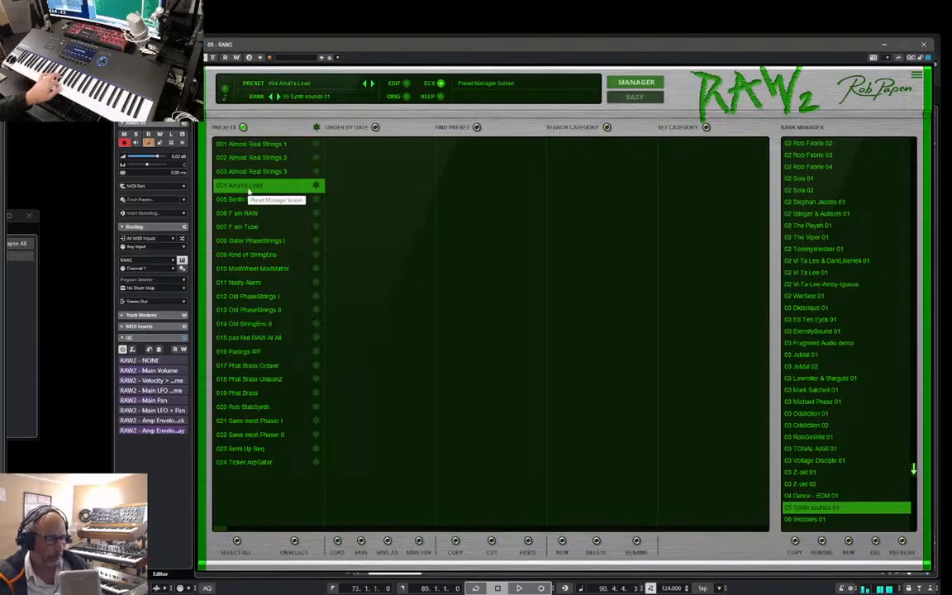
left_click(644, 84)
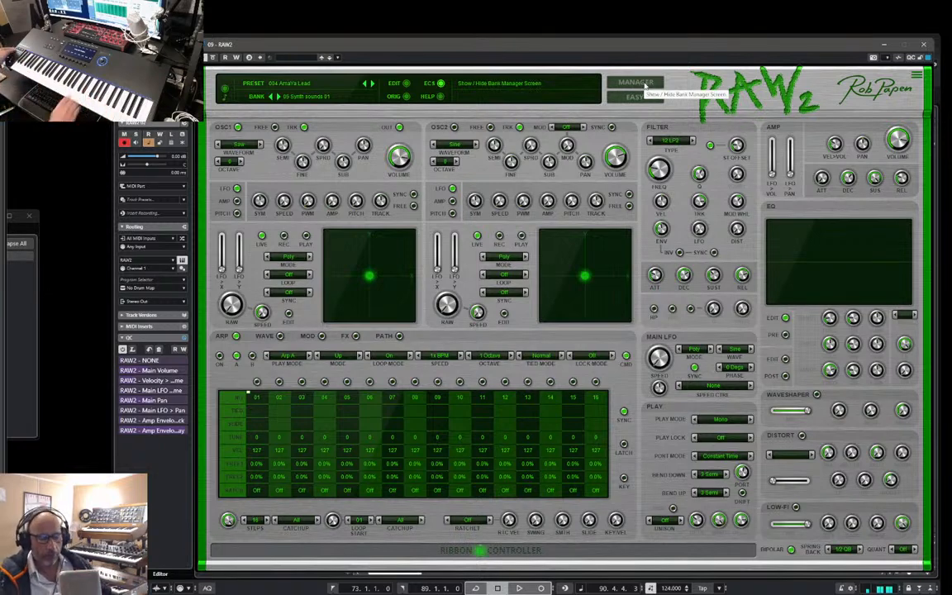
Step: Load preset 005 Berlin School Seq 01 and sweep its filter frequency down and back up
left_click(632, 82)
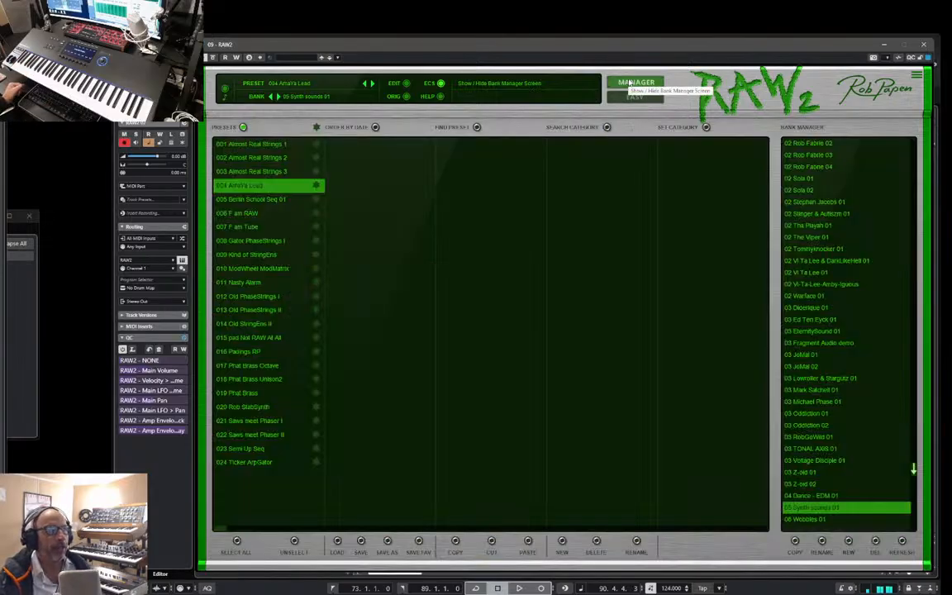
left_click(266, 199)
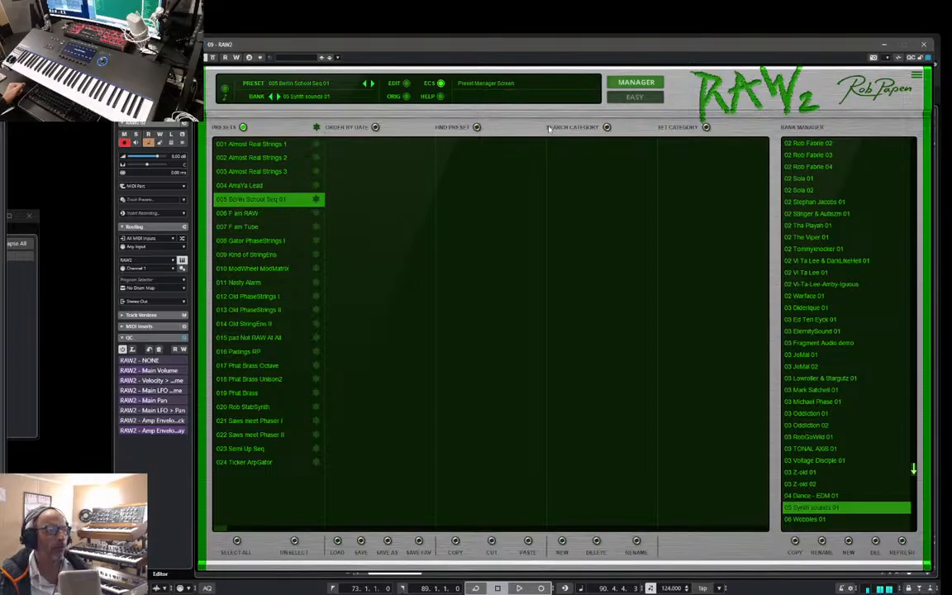
left_click(632, 82)
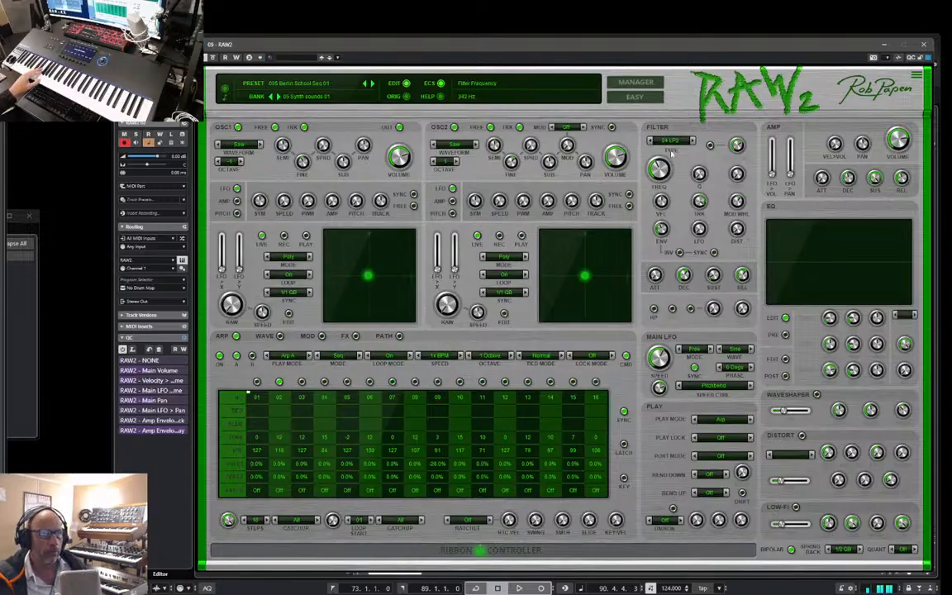
left_click_drag(671, 152, 670, 175)
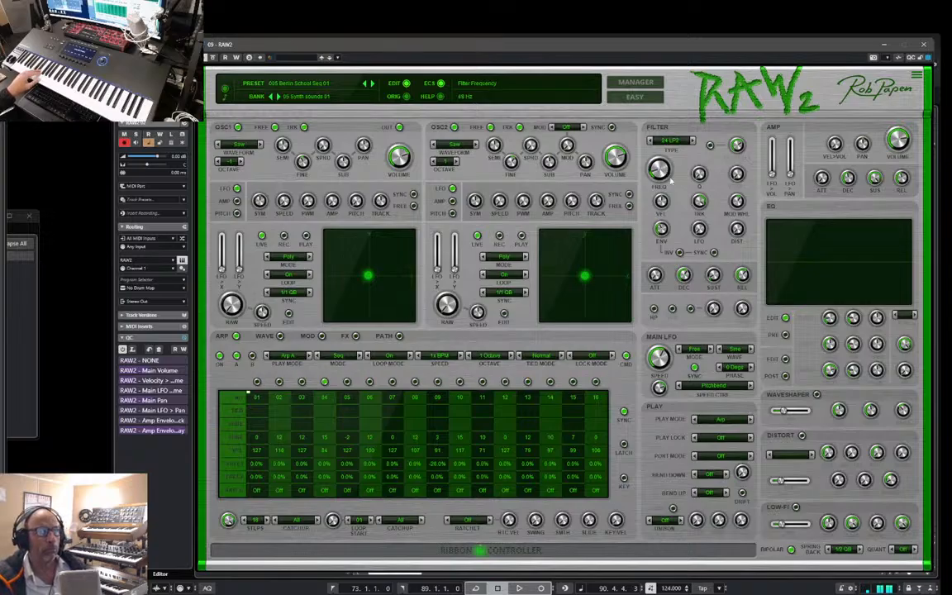
left_click_drag(670, 179, 665, 165)
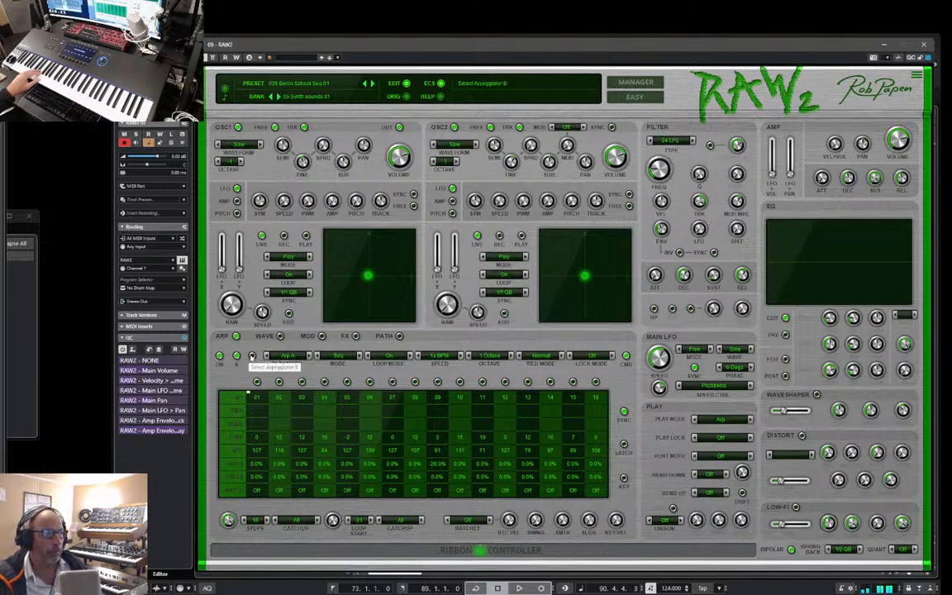
Step: Set the arpeggiator play mode to Join and check the second arpeggiator, B
left_click(286, 356)
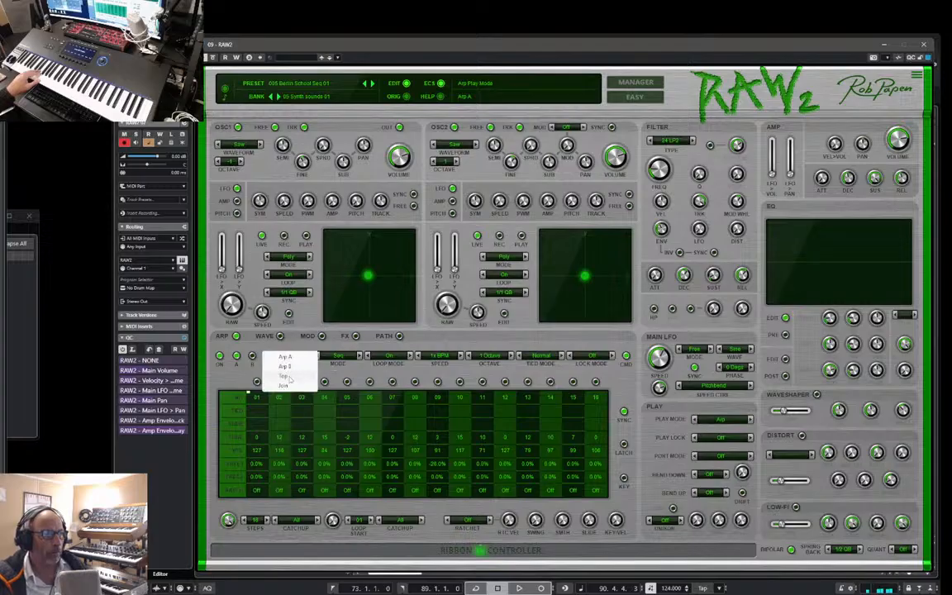
left_click(288, 389)
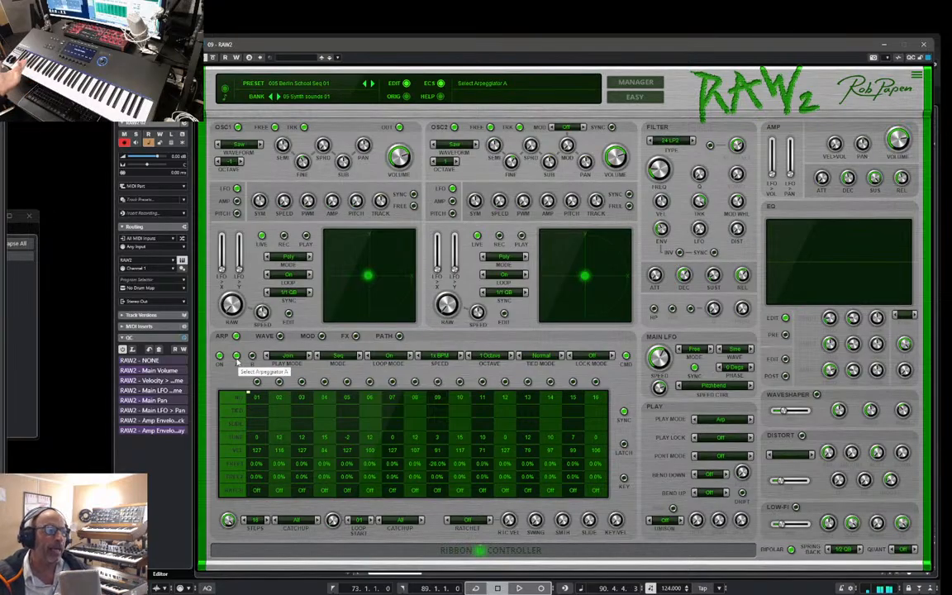
left_click(252, 356)
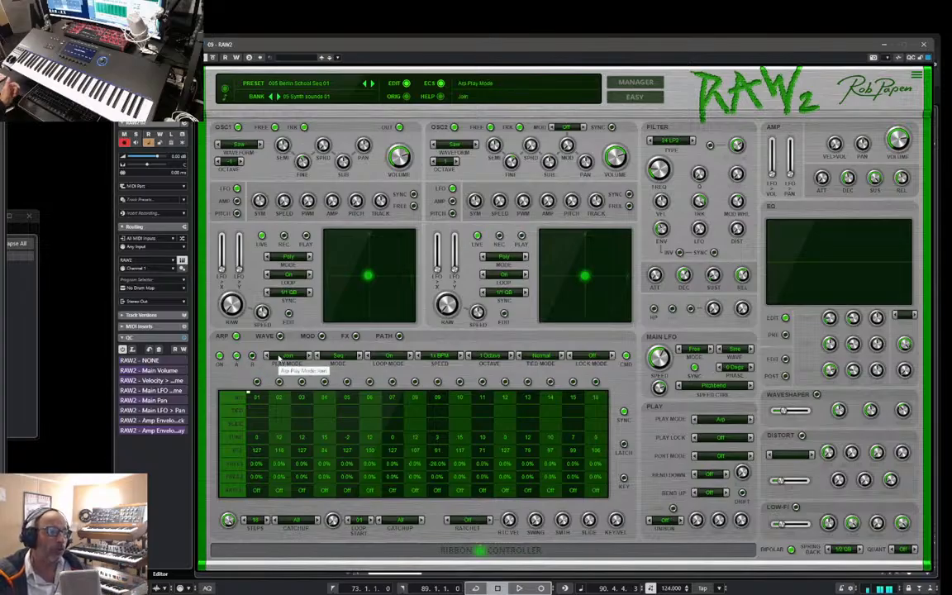
left_click(282, 356)
left_click(281, 358)
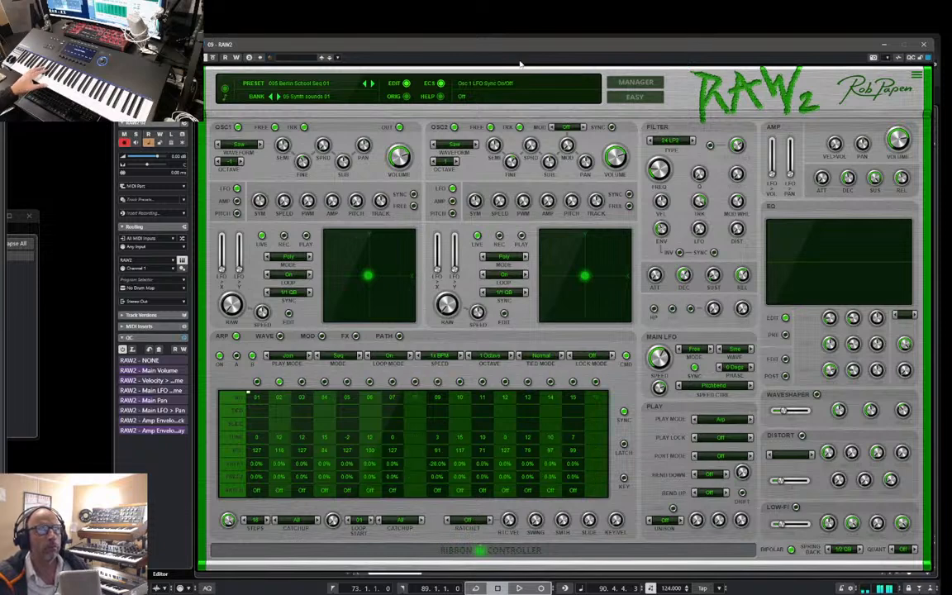
Step: Load preset 006 F am RAW from the same bank and return to the synth controls
left_click(635, 83)
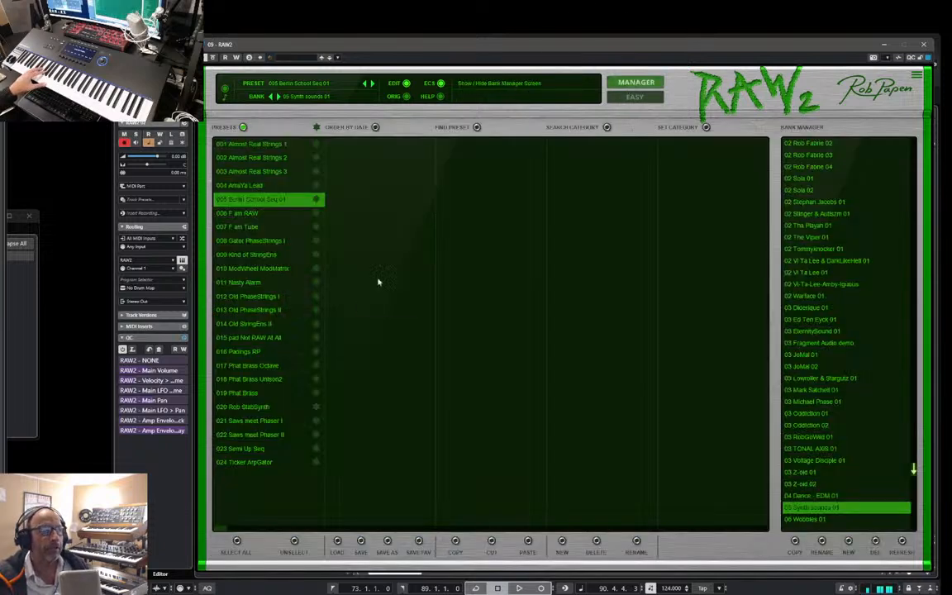
left_click(248, 214)
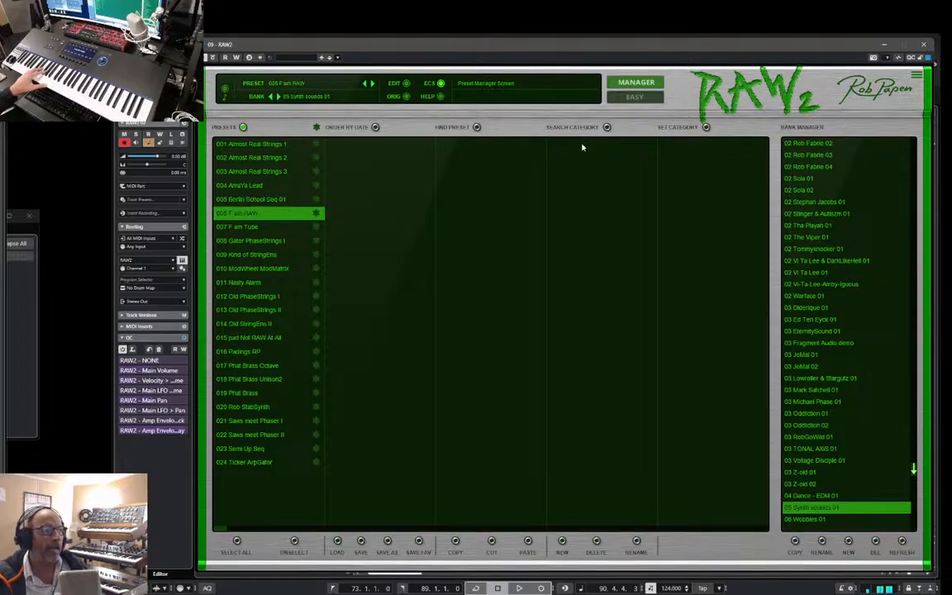
left_click(628, 85)
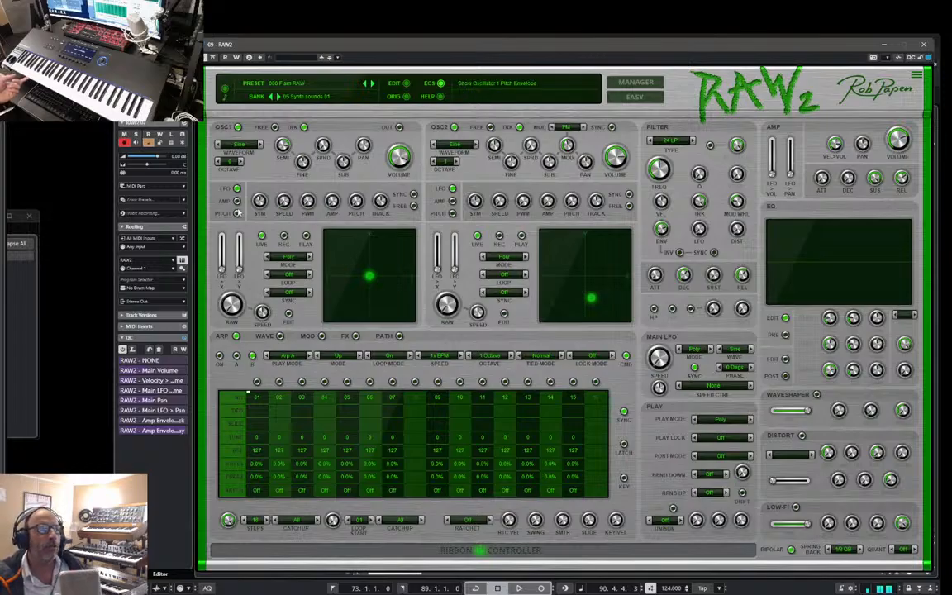
Step: Show oscillator 1's envelope settings, and load preset 007 F am Tube with the synth controls in view
left_click(238, 213)
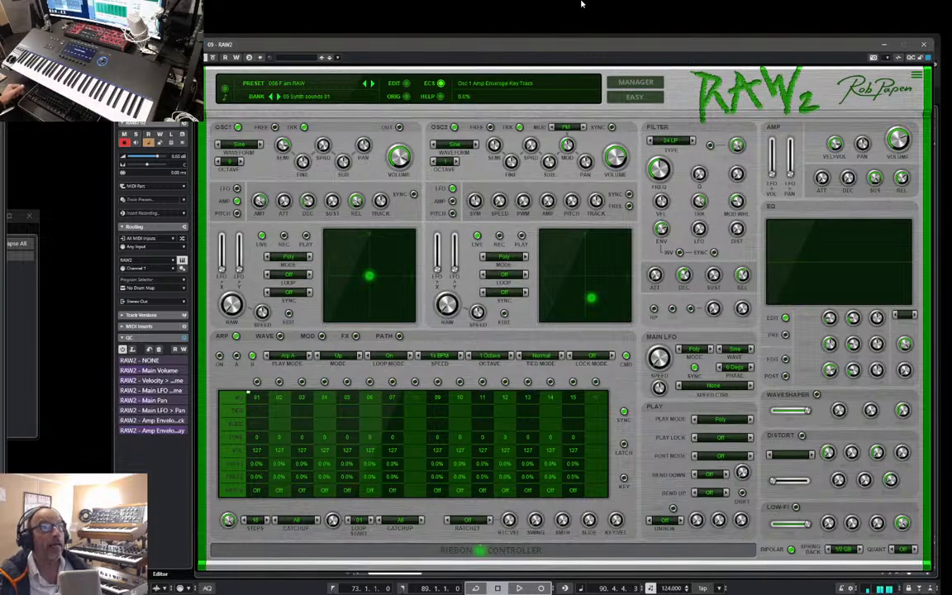
left_click(636, 83)
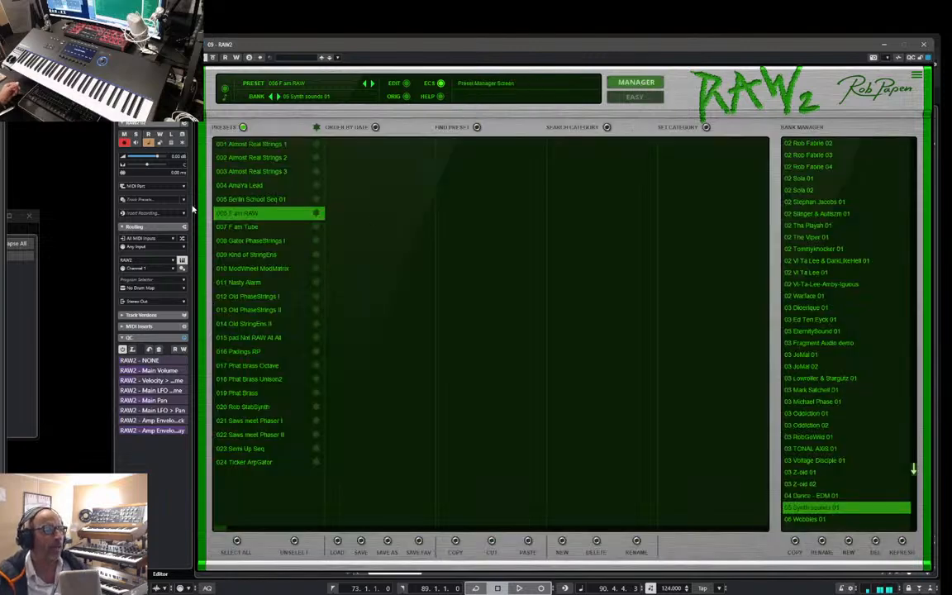
left_click(235, 227)
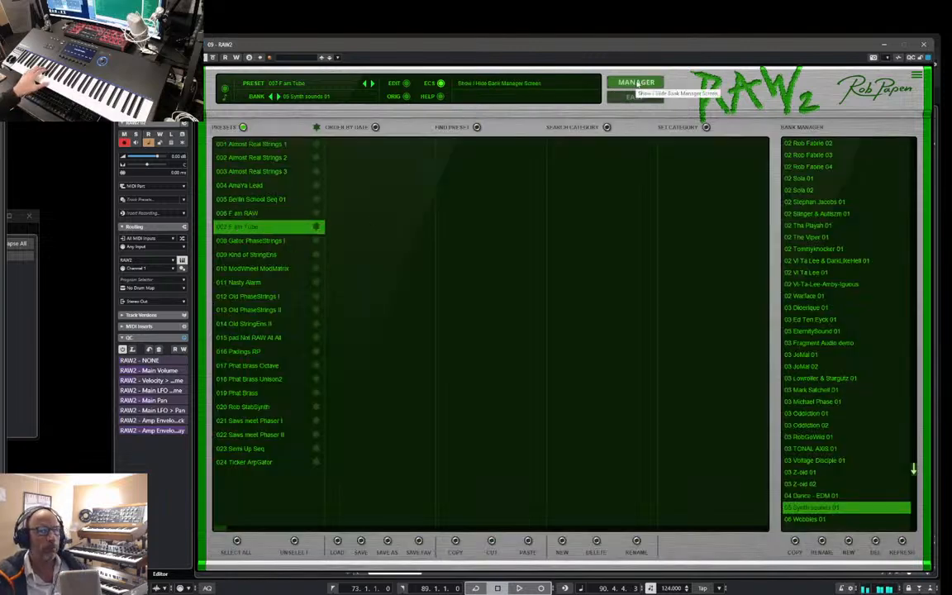
left_click(637, 83)
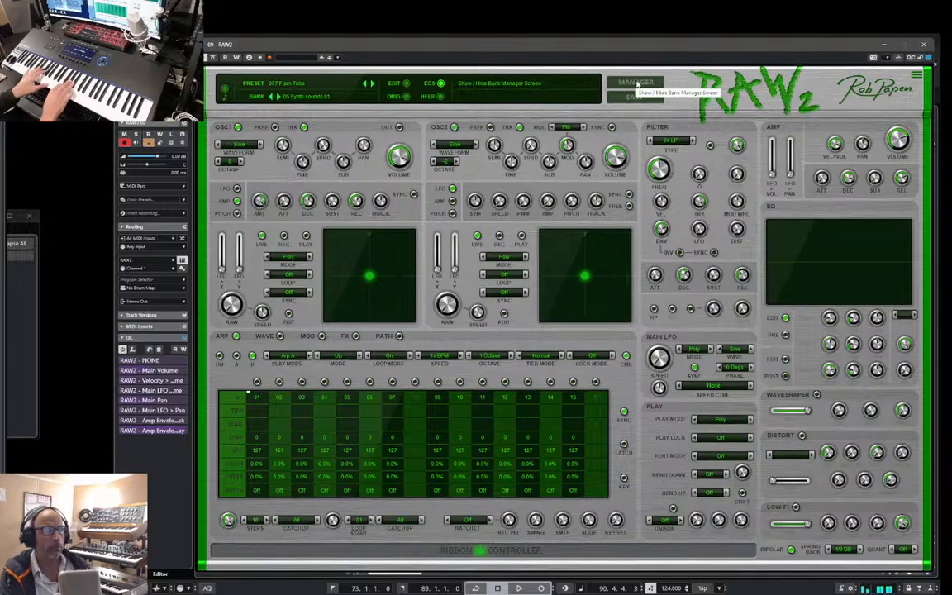
Step: Load preset 008 Gator PhaseStrings I and minimise the RAW2 window to reveal the project arrangement
left_click(636, 83)
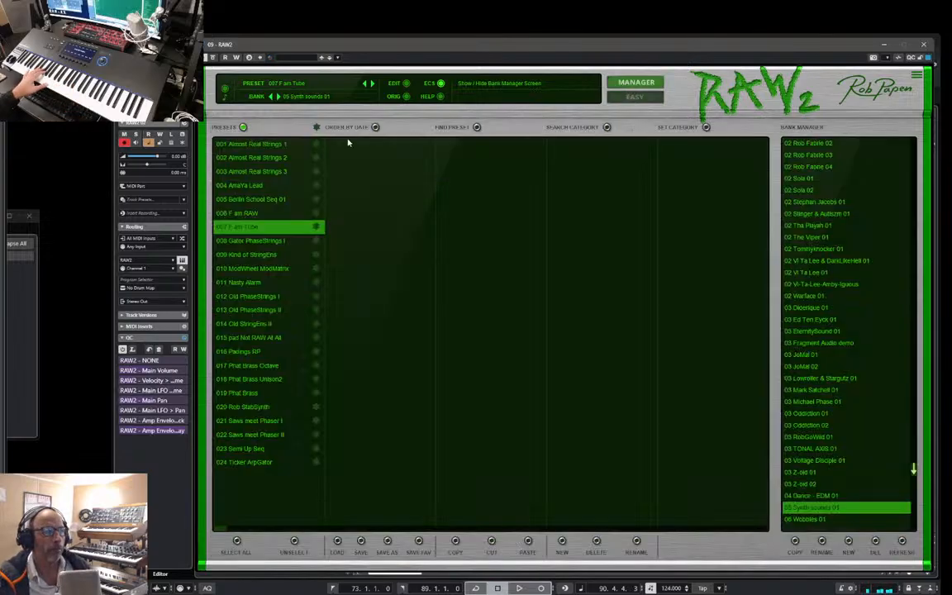
left_click(255, 242)
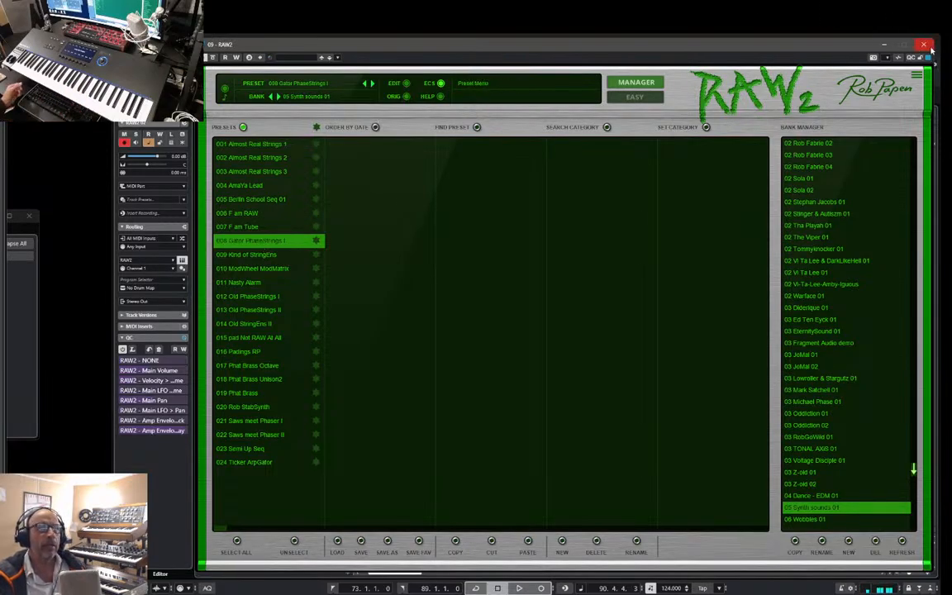
left_click(884, 45)
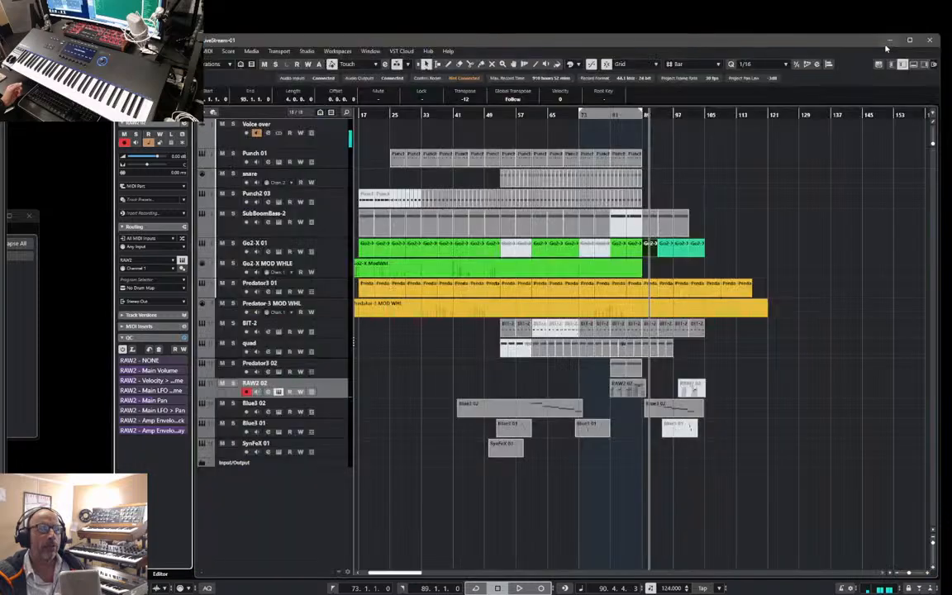
Step: Play the arrangement briefly from bar 57, set the left locator to bar 57 and restart playback from bar 58
left_click(515, 115)
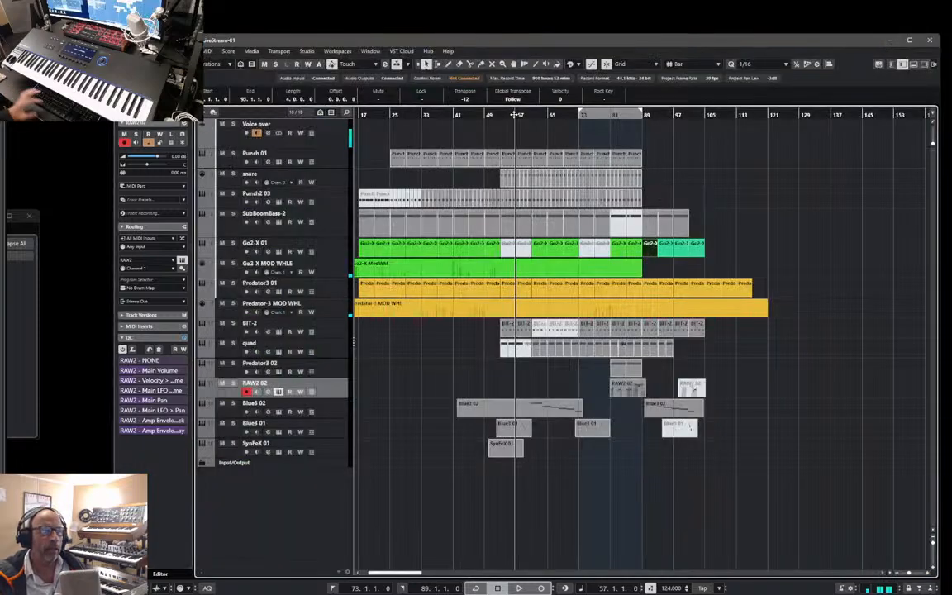
key("space")
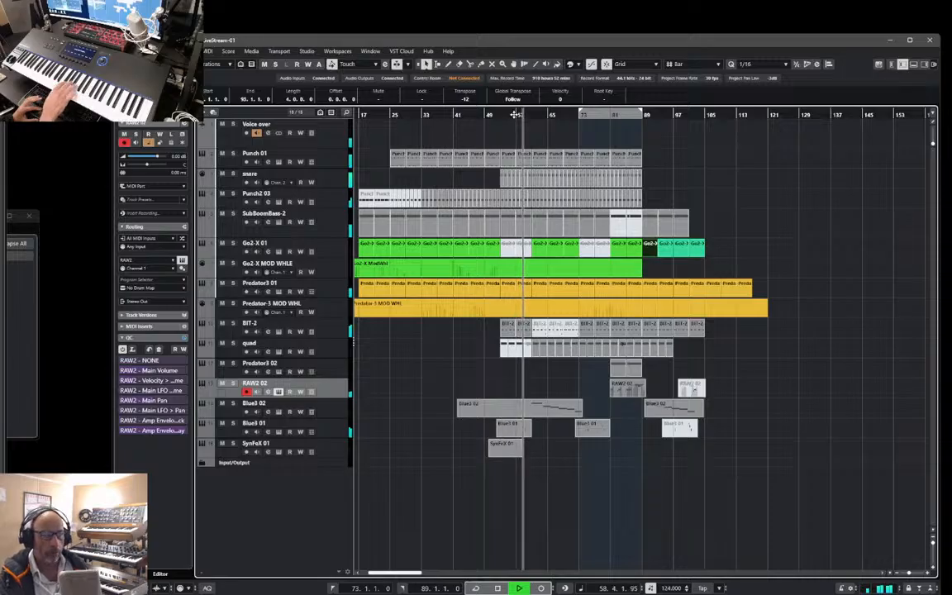
key("space")
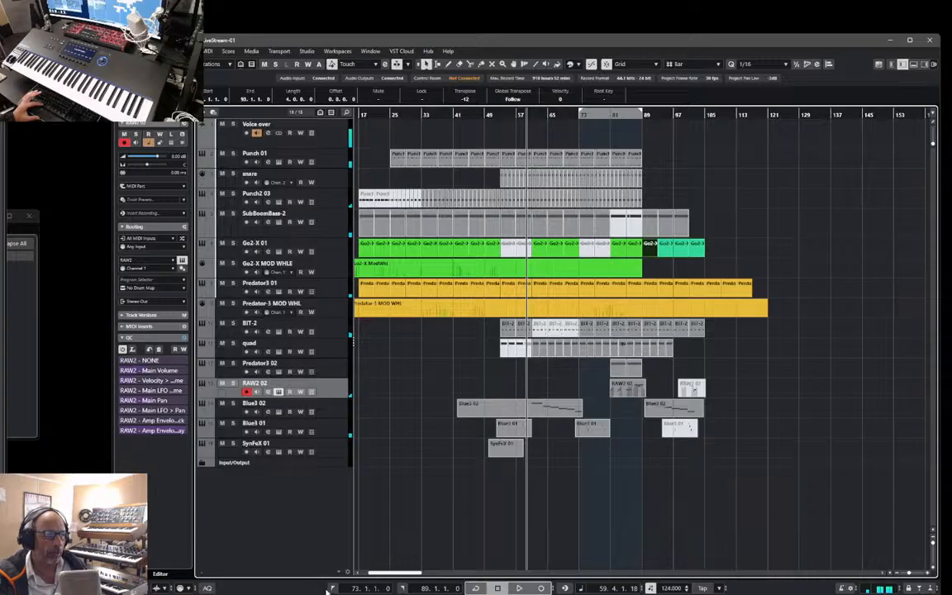
left_click(519, 115)
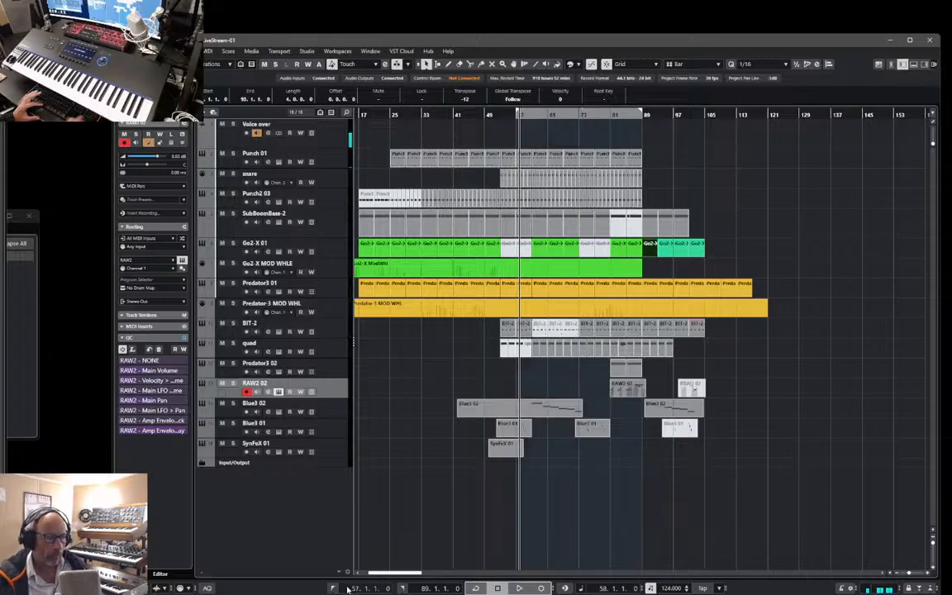
key("space")
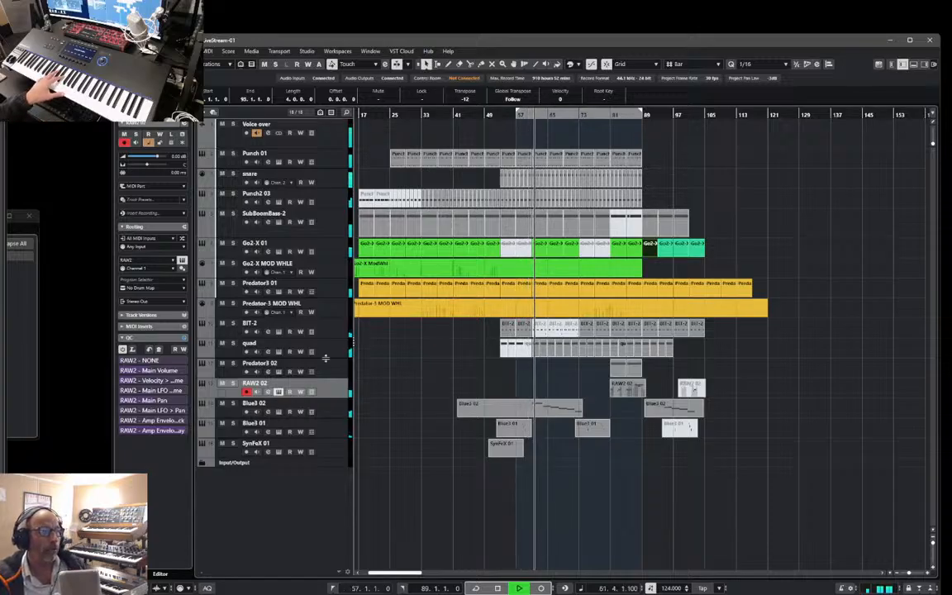
Step: Reopen RAW2 during playback, examine the preset's wave and FX screens including the gater, and stop playback
left_click(182, 261)
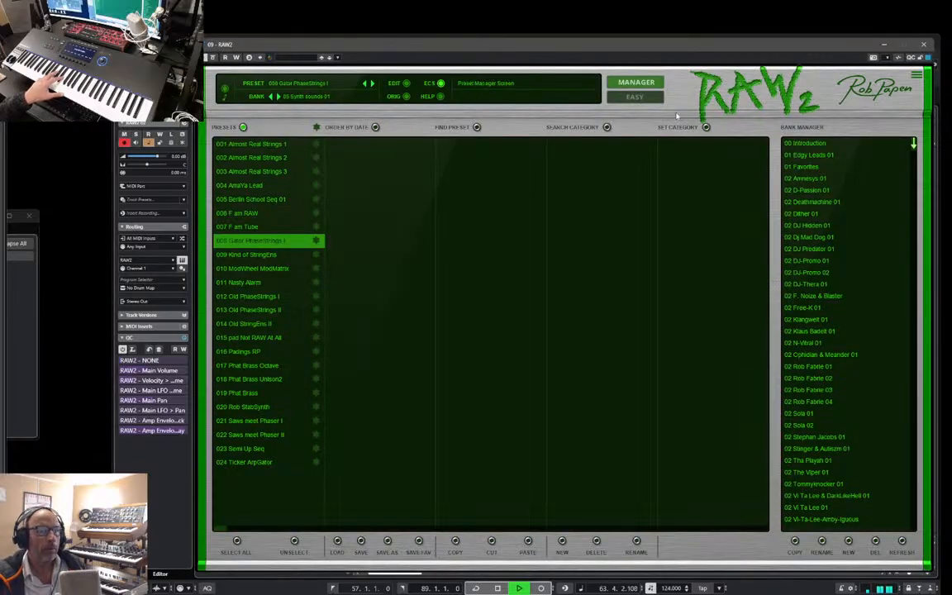
left_click(635, 82)
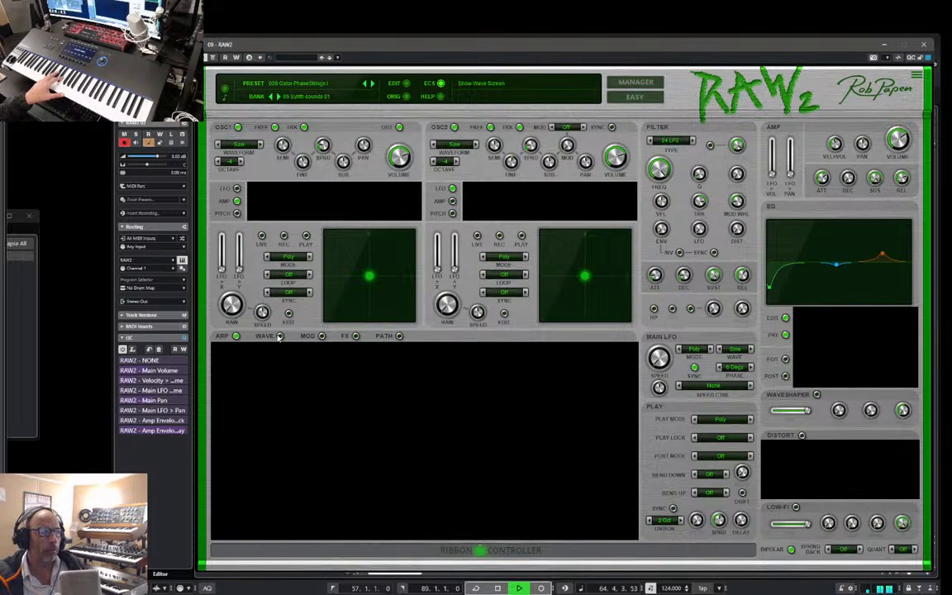
left_click(279, 336)
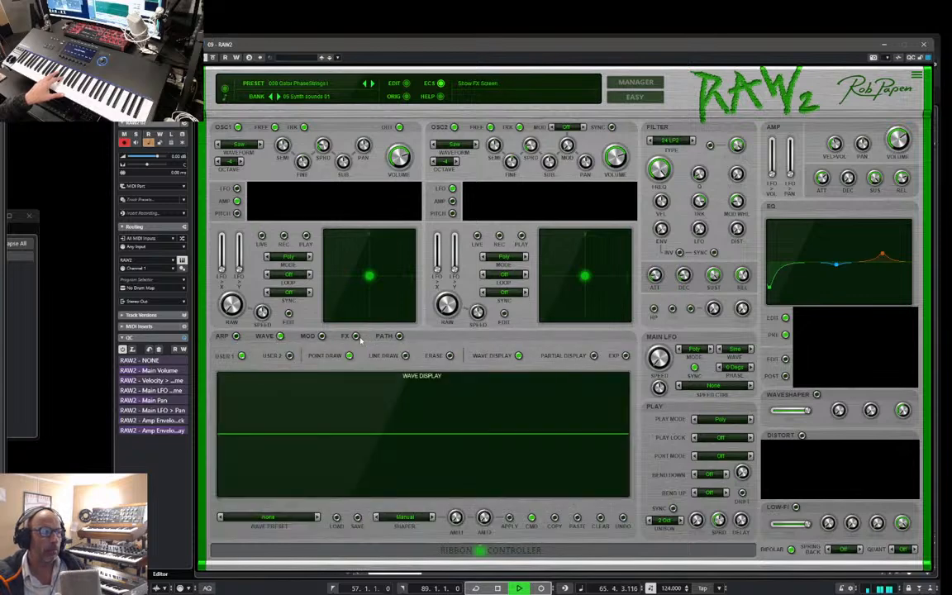
left_click(356, 336)
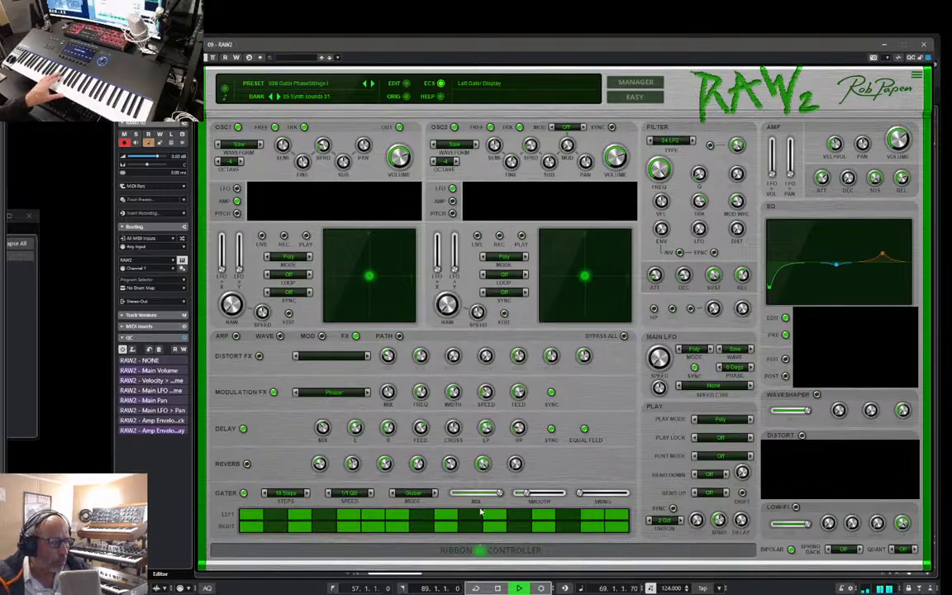
key("space")
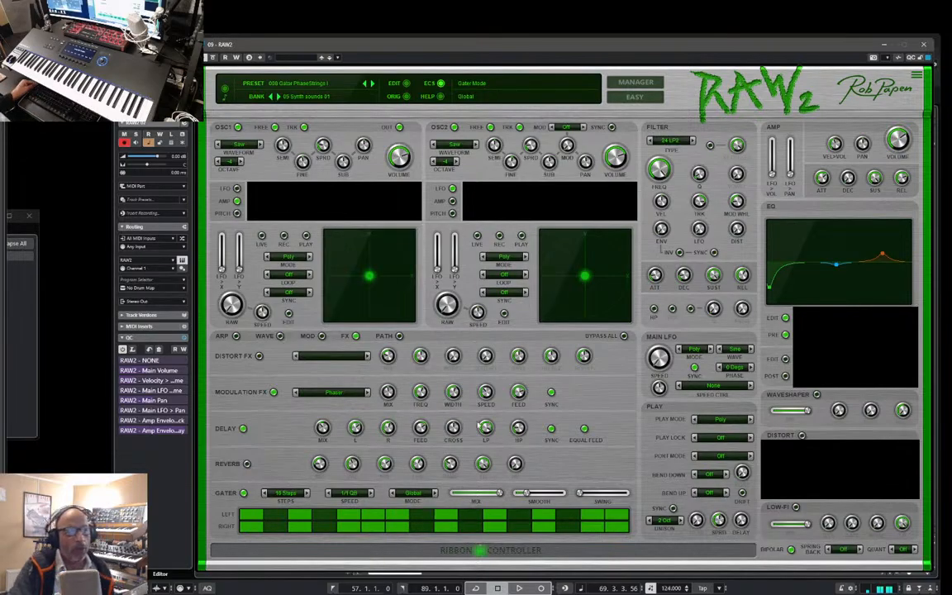
Step: Load preset 009 Kind of StringEns followed by 016 Padings RP, and return to the synth controls
left_click(636, 83)
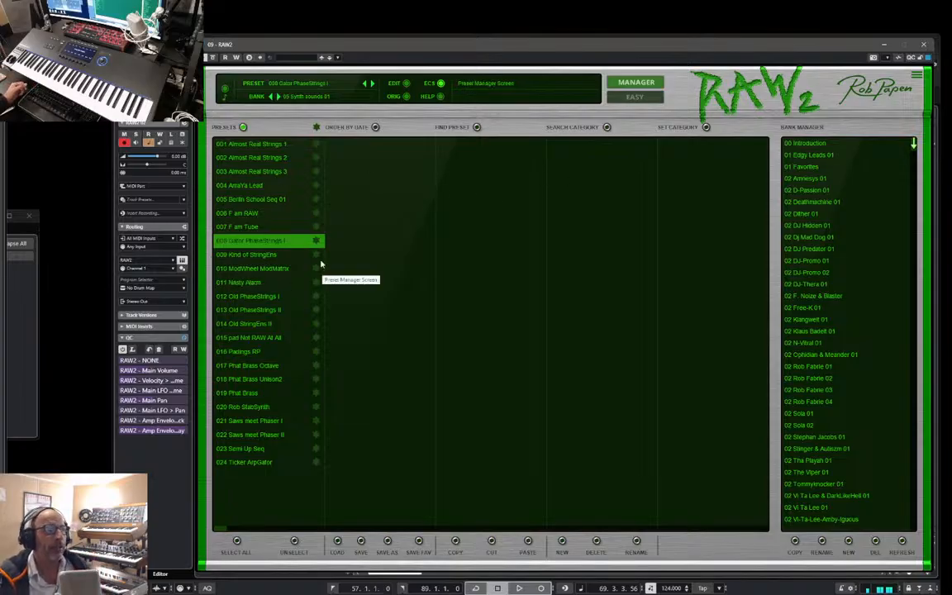
left_click(265, 255)
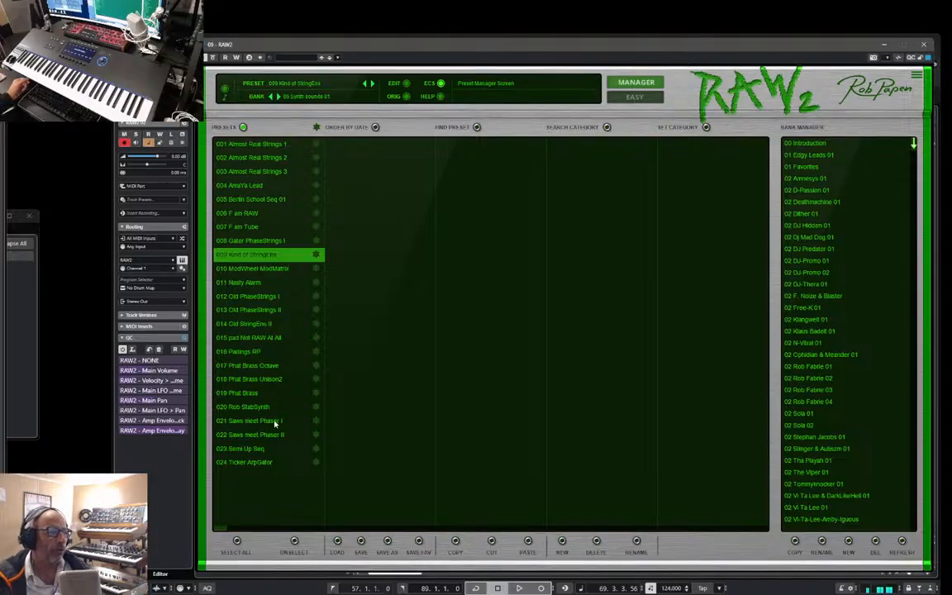
left_click(248, 351)
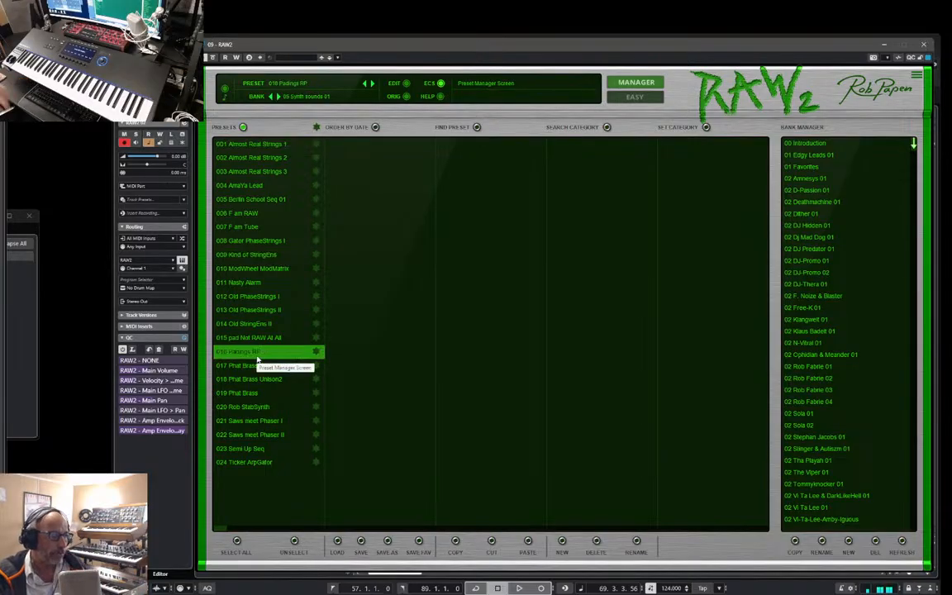
left_click(648, 83)
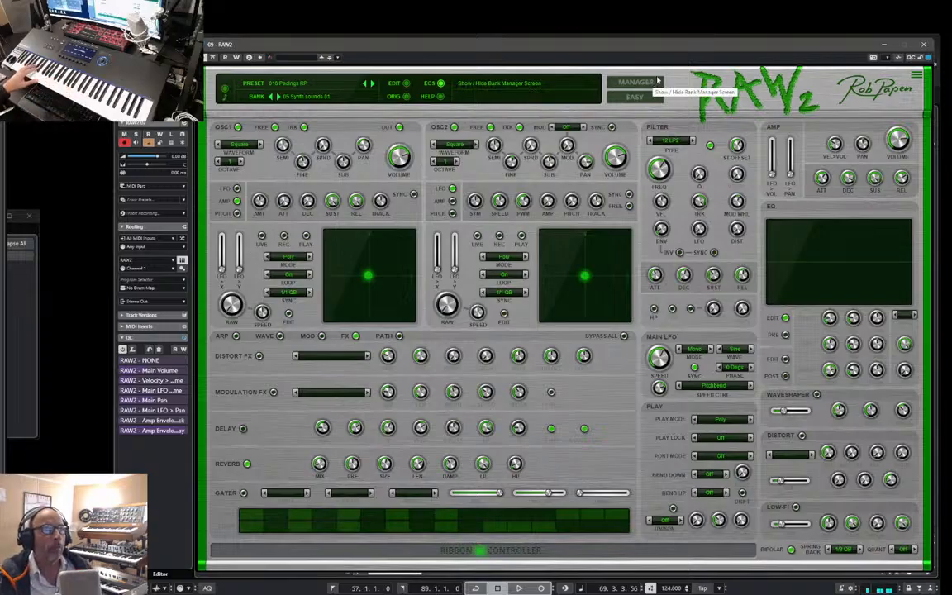
Step: Load preset 021 Saws meet Phaser I followed by 024 Ticker ArpGator, and return to the synth controls
left_click(655, 82)
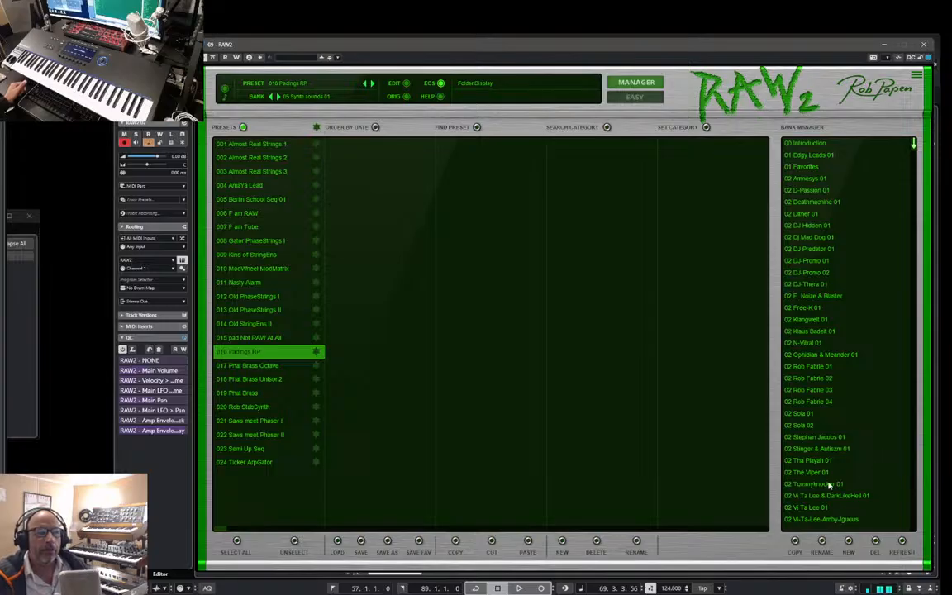
left_click(247, 423)
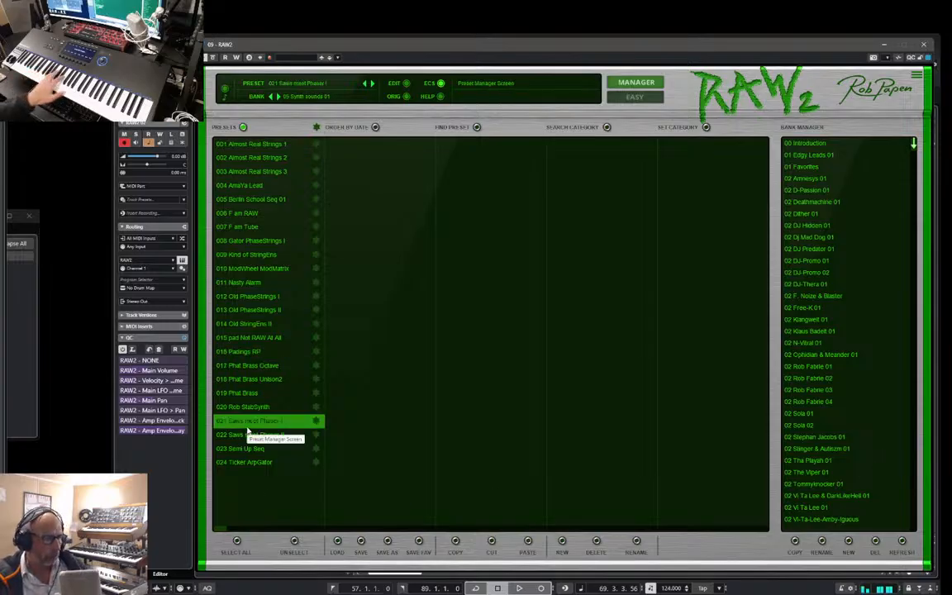
left_click(246, 464)
left_click(641, 83)
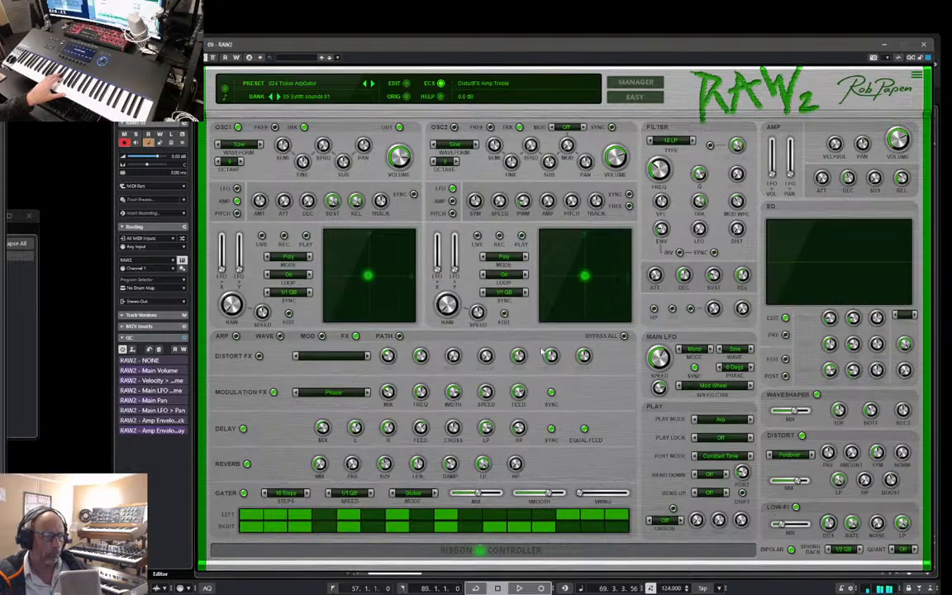
Step: Browse the banks 02 DJ Hidden 01 and 01 Favorites, and open bank 01 Edgy Leads 01
left_click(634, 82)
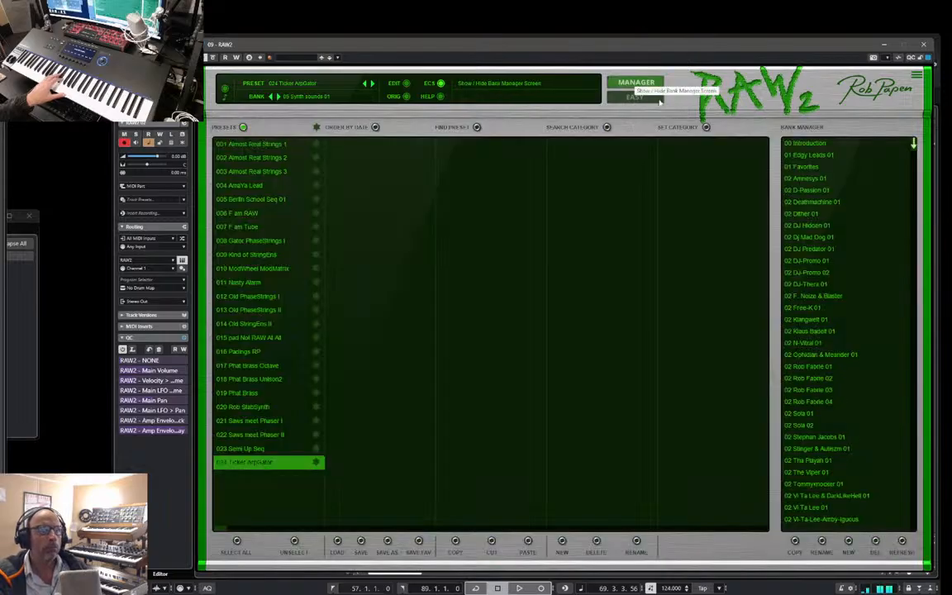
left_click(801, 228)
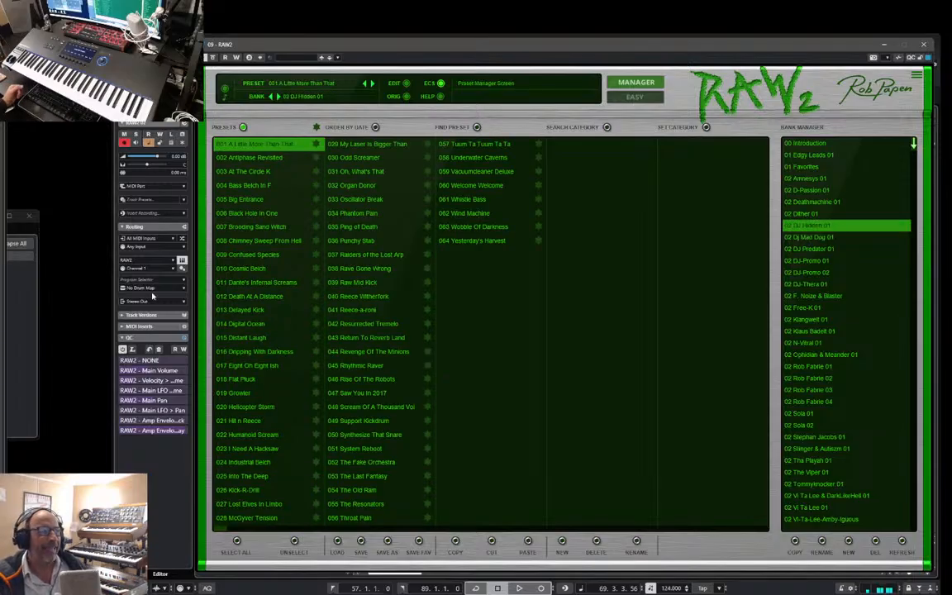
left_click(809, 166)
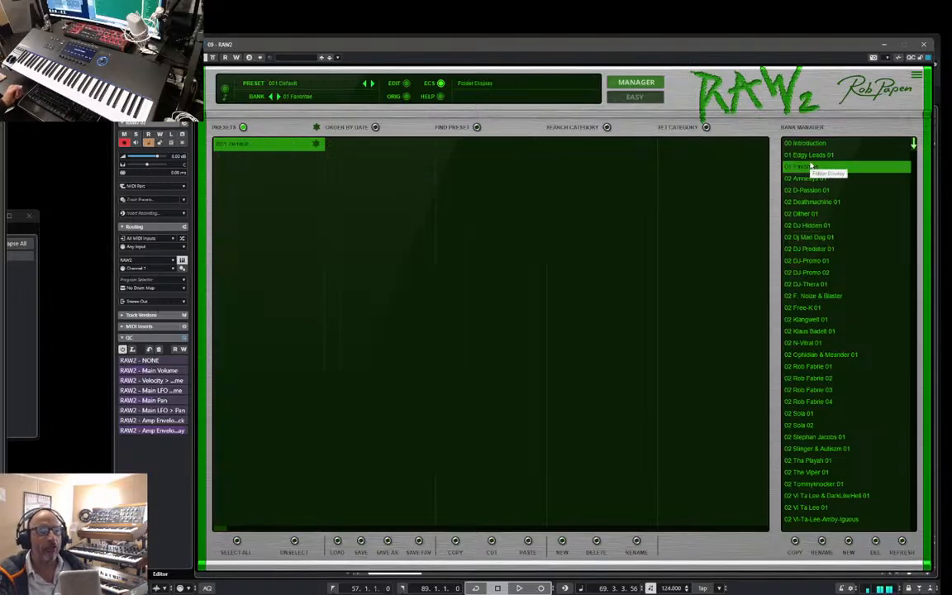
left_click(810, 156)
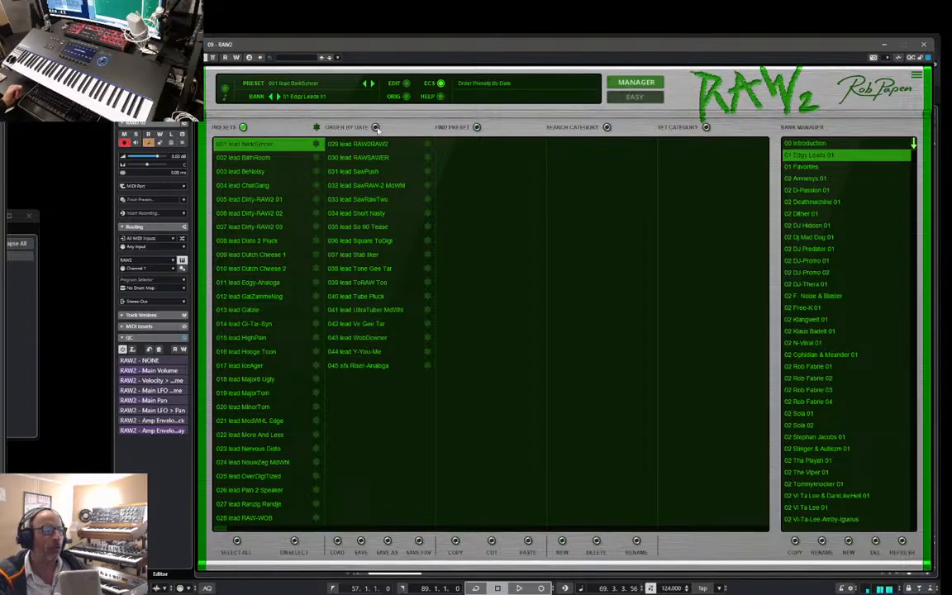
Step: Order the Edgy Leads presets by date, load lead Stab liker and then lead RAWSAWER, and return to the synth controls
left_click(343, 127)
left_click(253, 143)
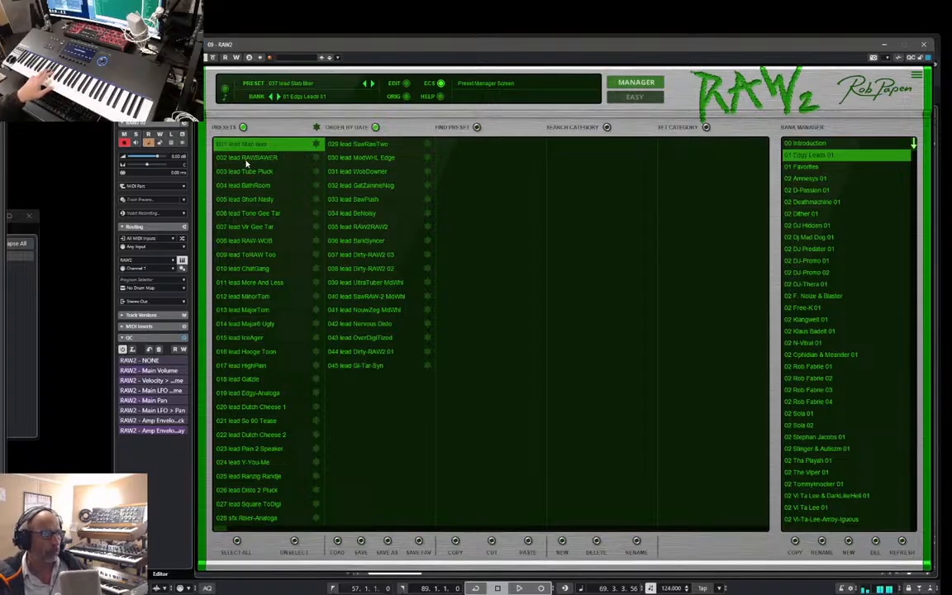
left_click(246, 158)
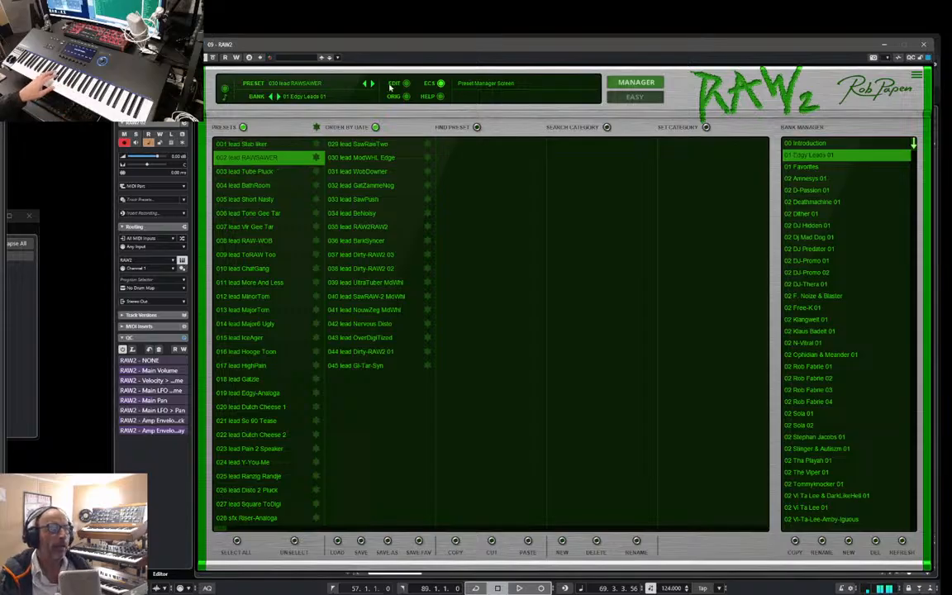
left_click(645, 83)
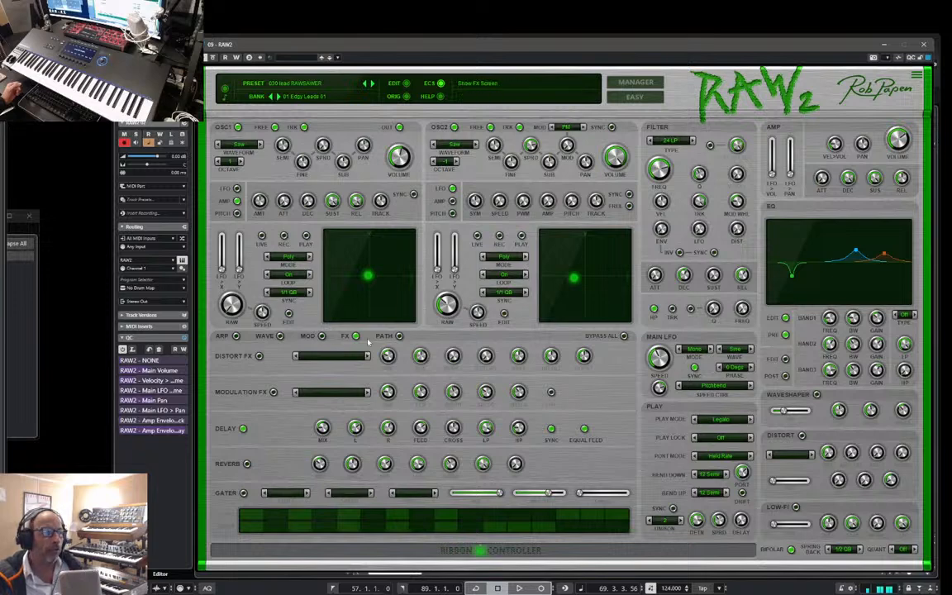
Step: View the lead RAWSAWER preset's modulation screen and the simplified Easy screen, and reopen the preset manager
left_click(323, 336)
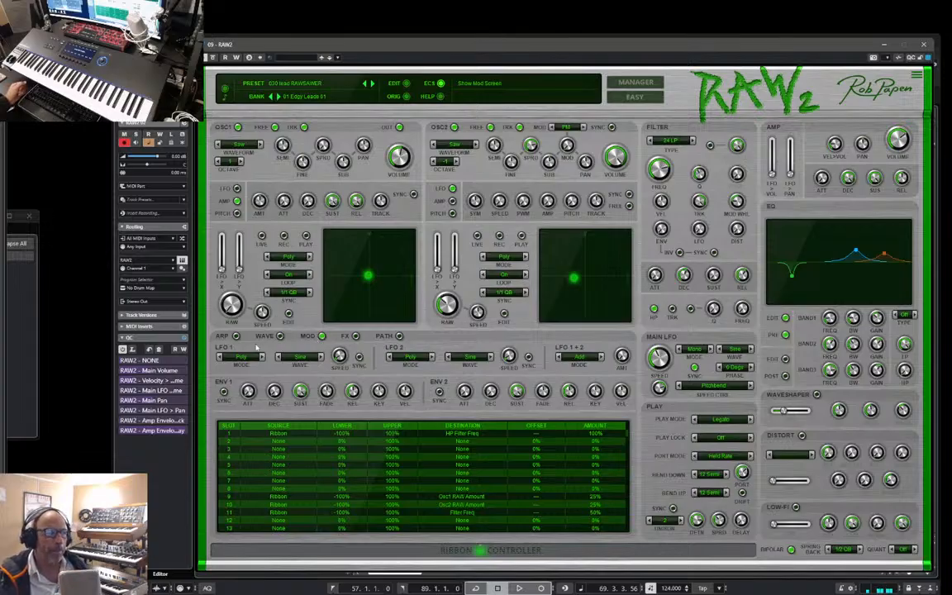
left_click(636, 97)
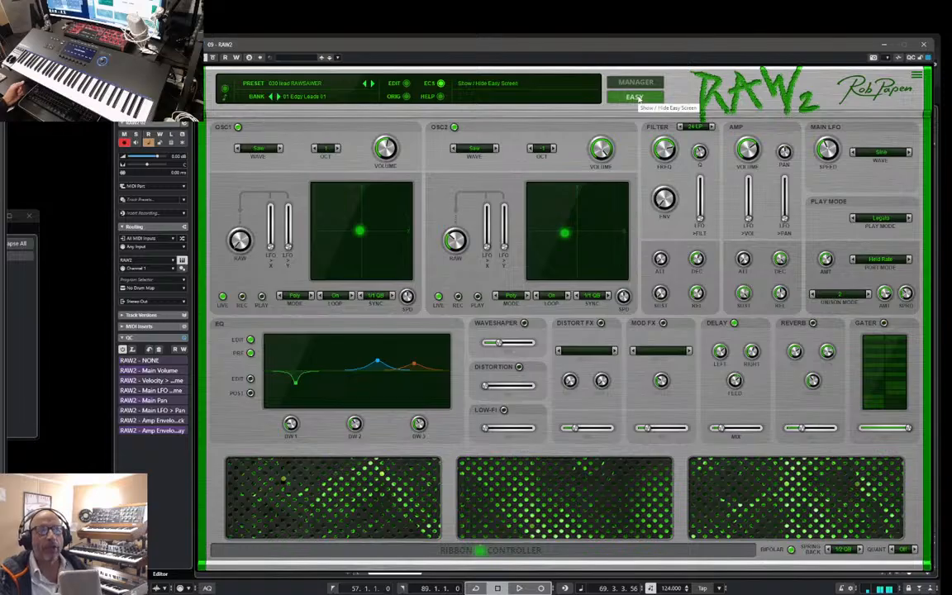
left_click(635, 97)
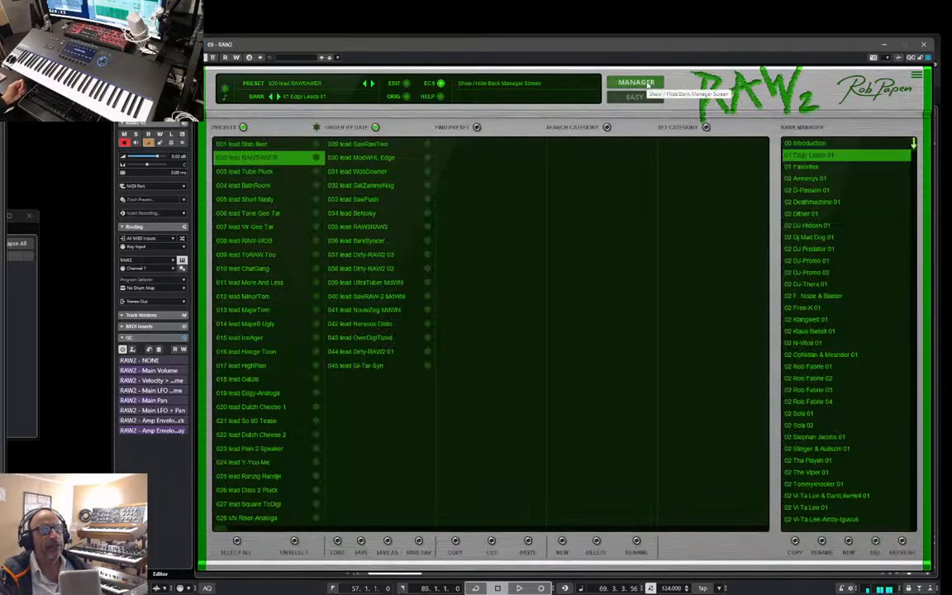
left_click(635, 82)
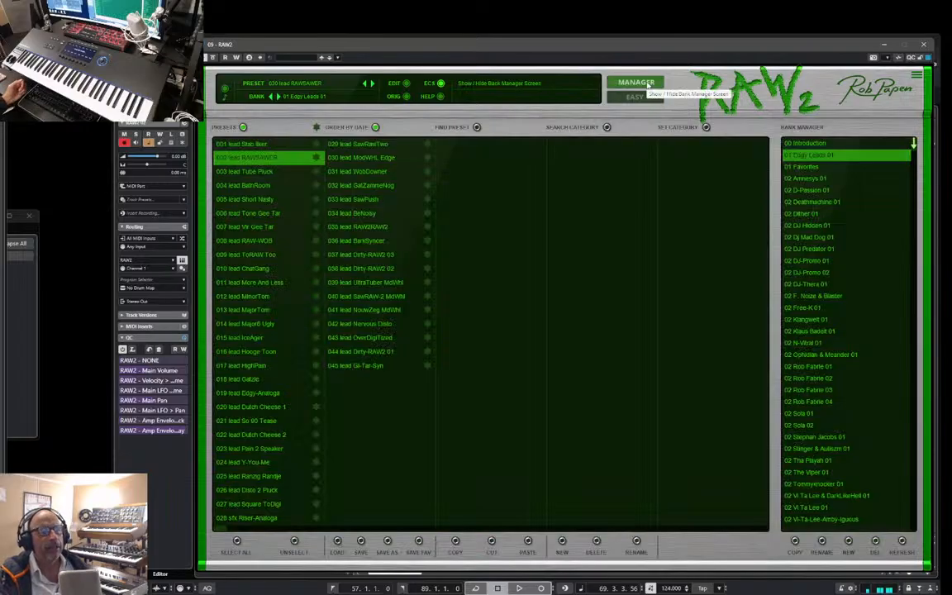
Step: Load preset 008 lead RAW-WOB followed by 013 lead MajorTom from Edgy Leads 01, and return to the synth controls
left_click(229, 242)
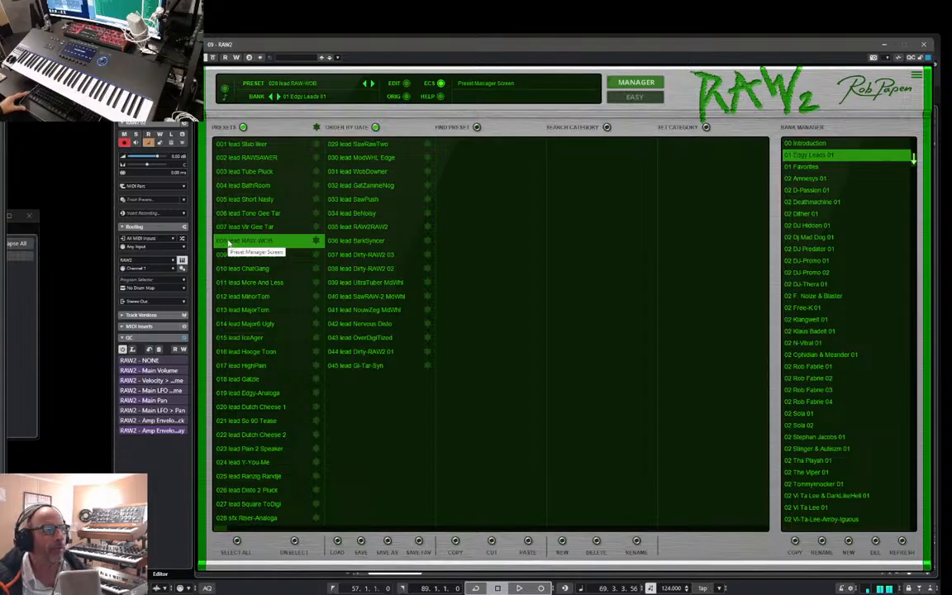
left_click(250, 315)
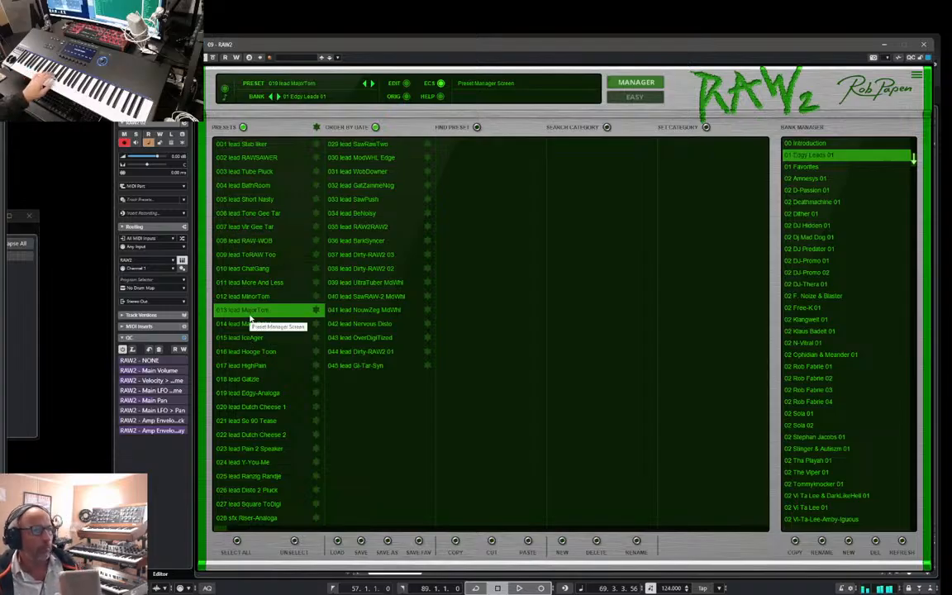
left_click(637, 82)
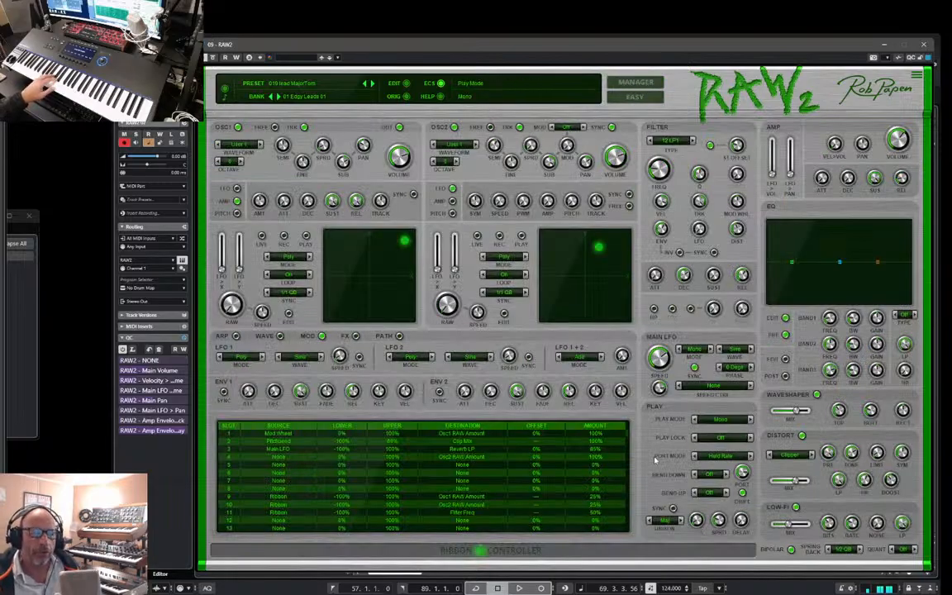
Step: View the available unison modes for the lead MajorTom preset and raise its unison spread
left_click(666, 525)
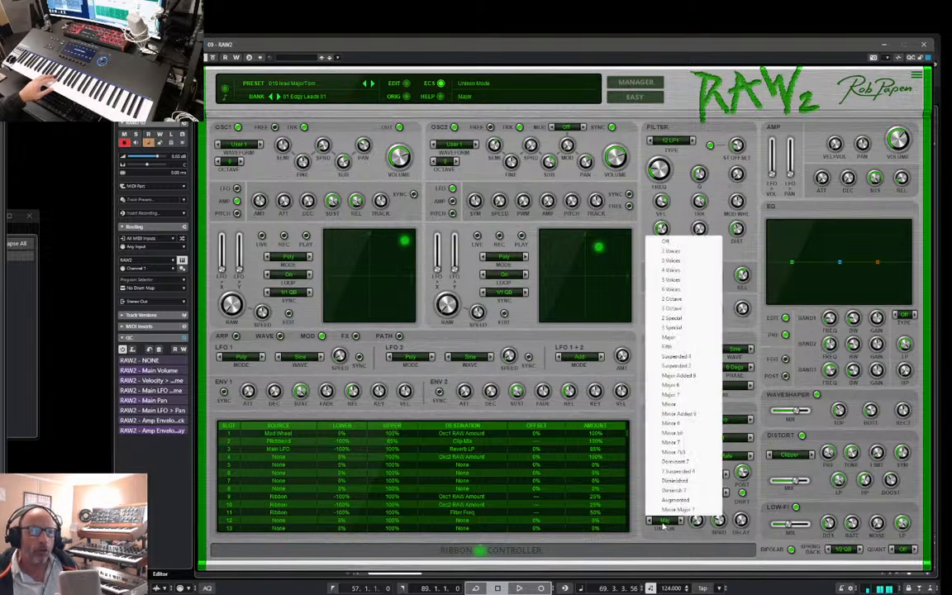
left_click(682, 537)
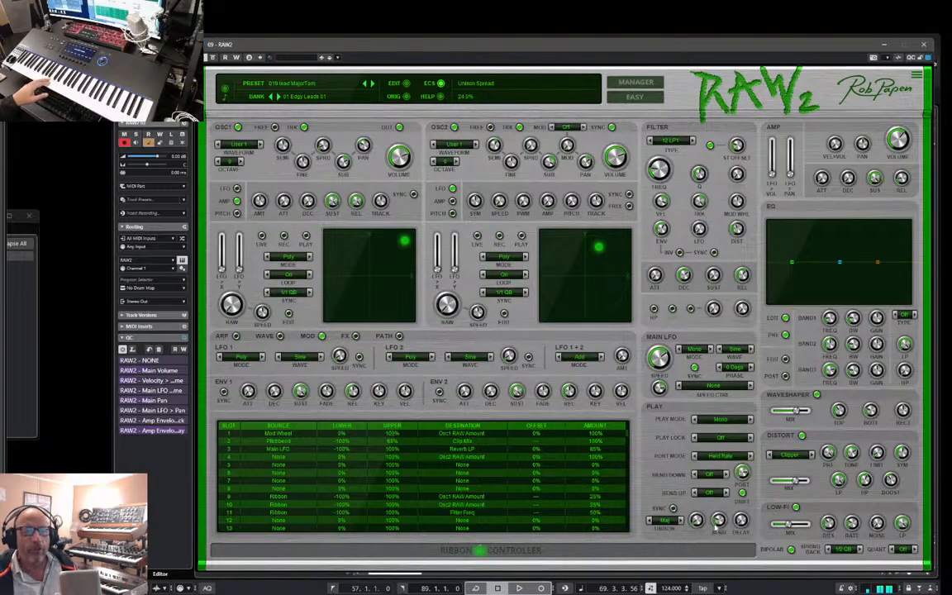
left_click_drag(718, 520, 759, 453)
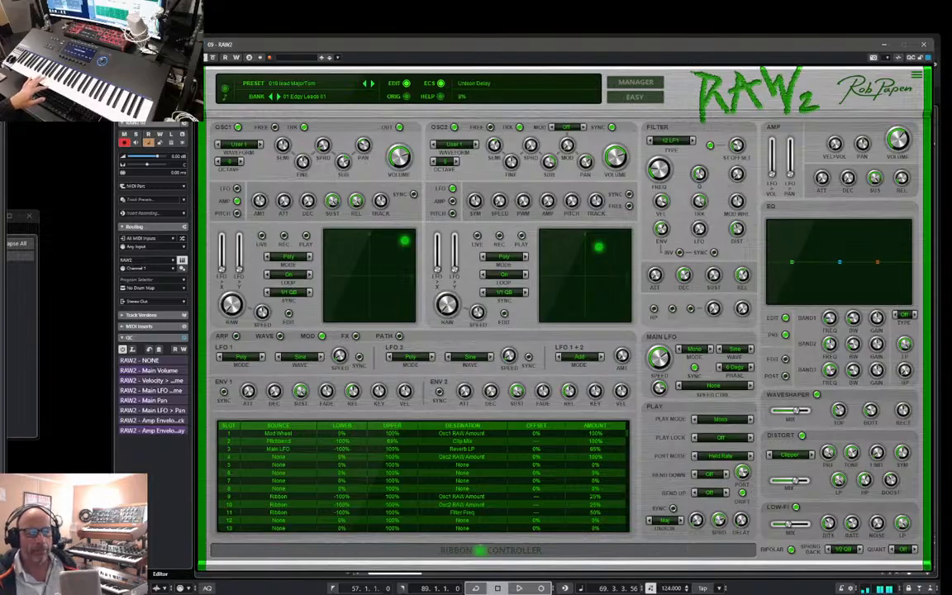
Step: Step the unison mode through Fifth, Suspended 4 and Major Added 9 to Major 7, auditioning each chord
left_click(681, 519)
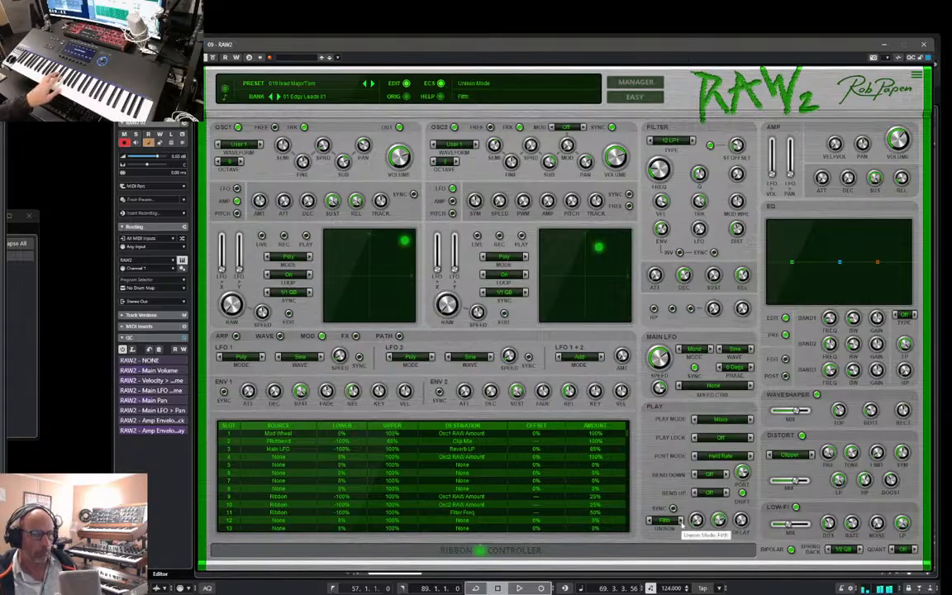
left_click(680, 521)
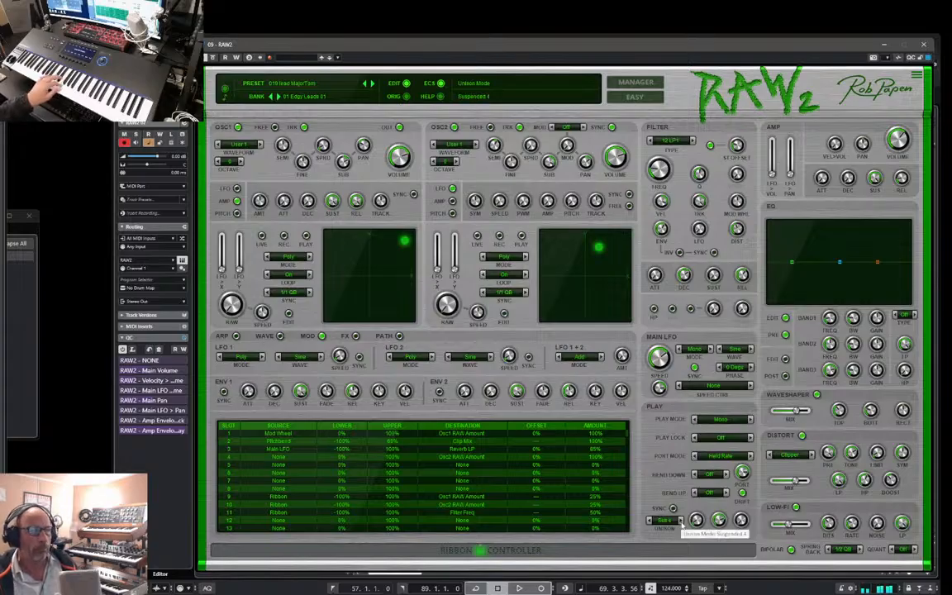
left_click(680, 522)
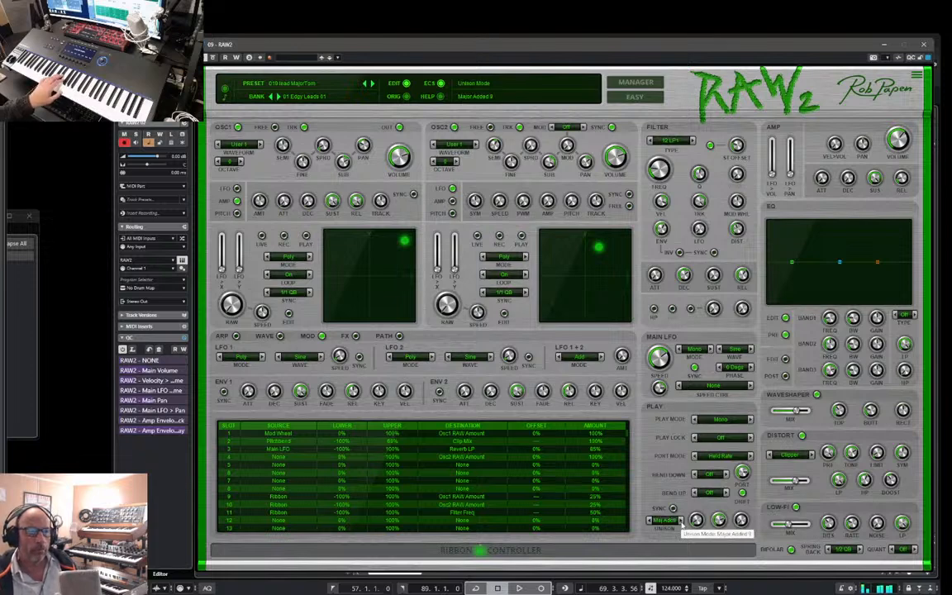
left_click(680, 521)
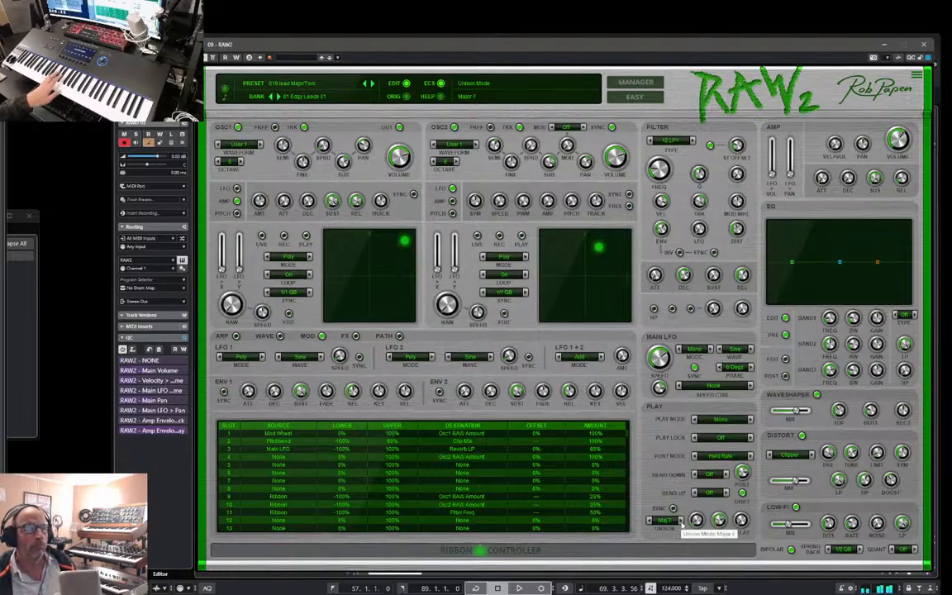
Step: Set the unison mode to 3 Voices and adjust the unison detune and spread
left_click(676, 521)
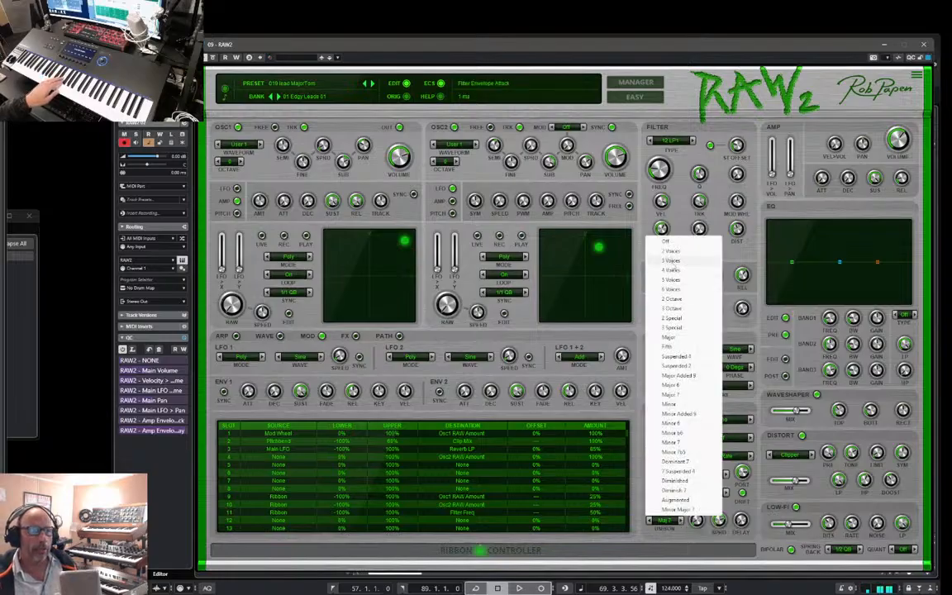
left_click(671, 259)
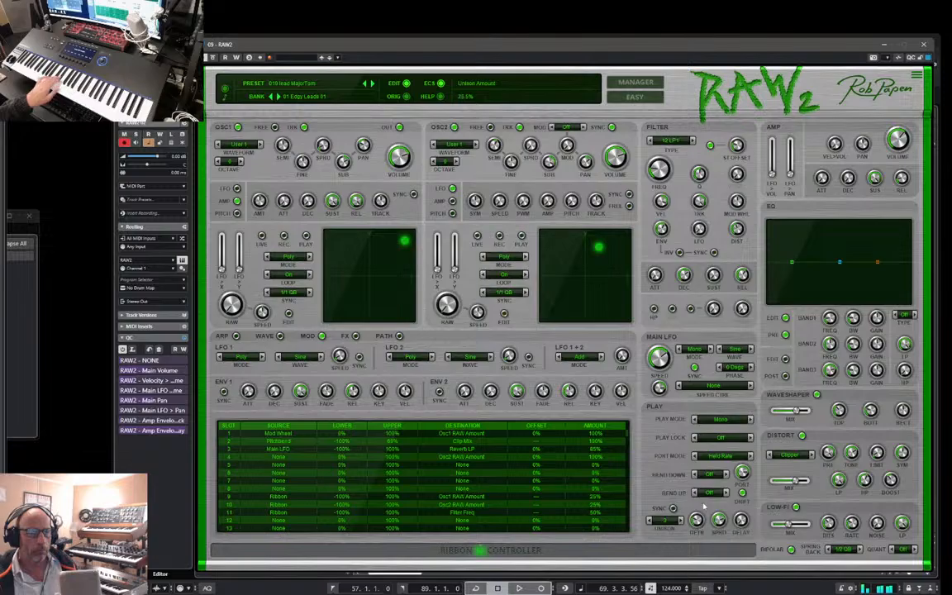
left_click_drag(704, 506, 708, 475)
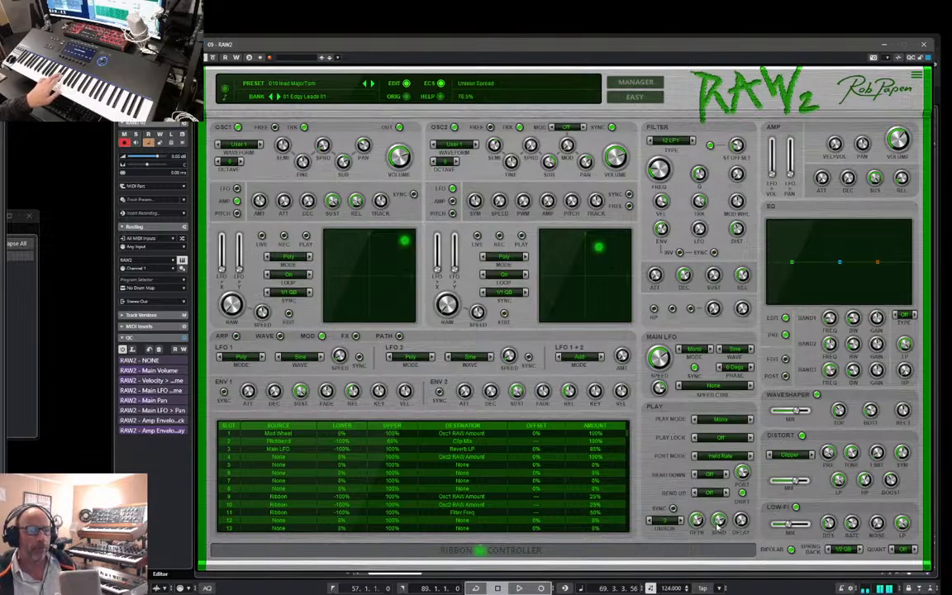
left_click_drag(715, 523, 696, 515)
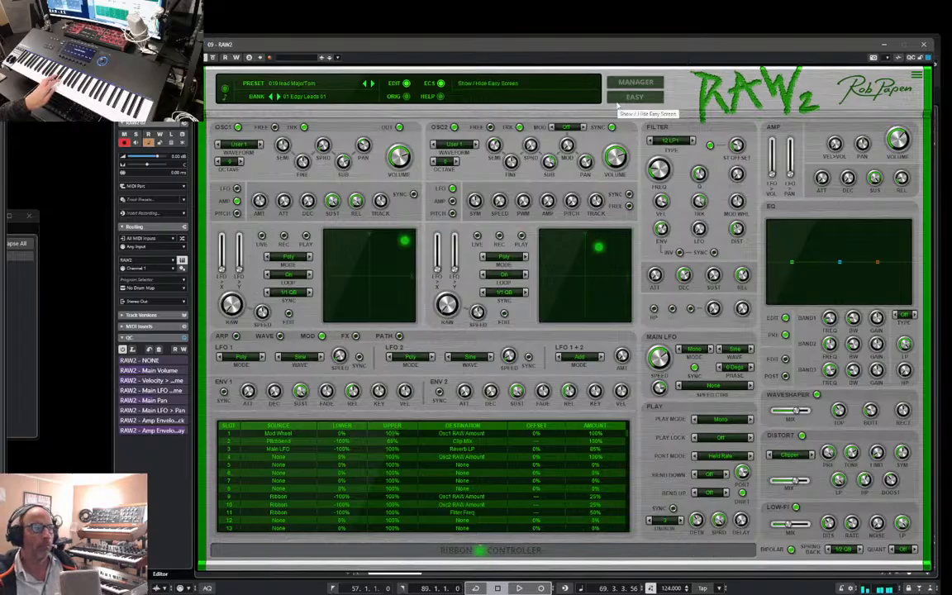
Step: Load preset 043 lead OverDigiTized followed by 045 lead Gi-Tar-Syn from the Edgy Leads 01 bank
left_click(635, 83)
left_click(351, 337)
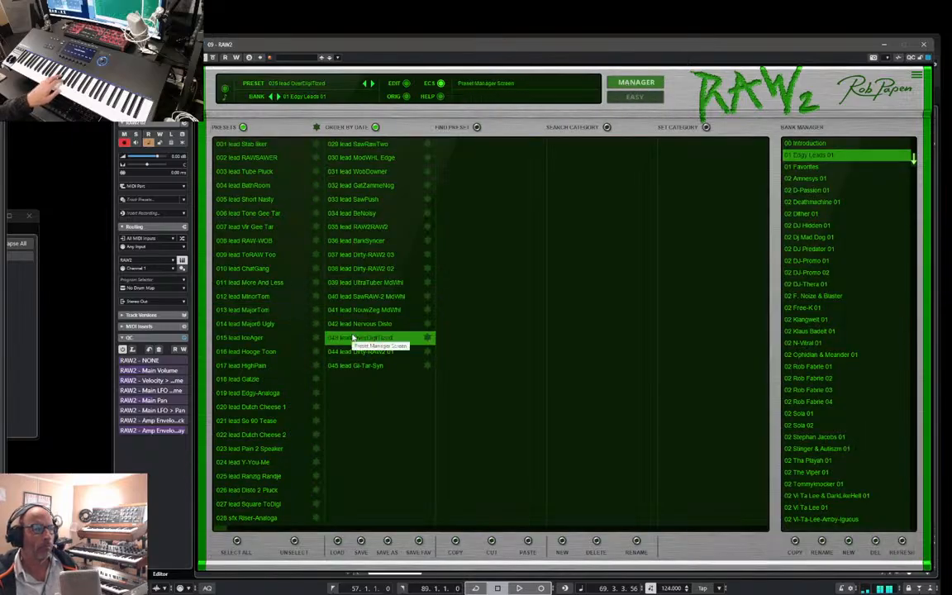
left_click(345, 367)
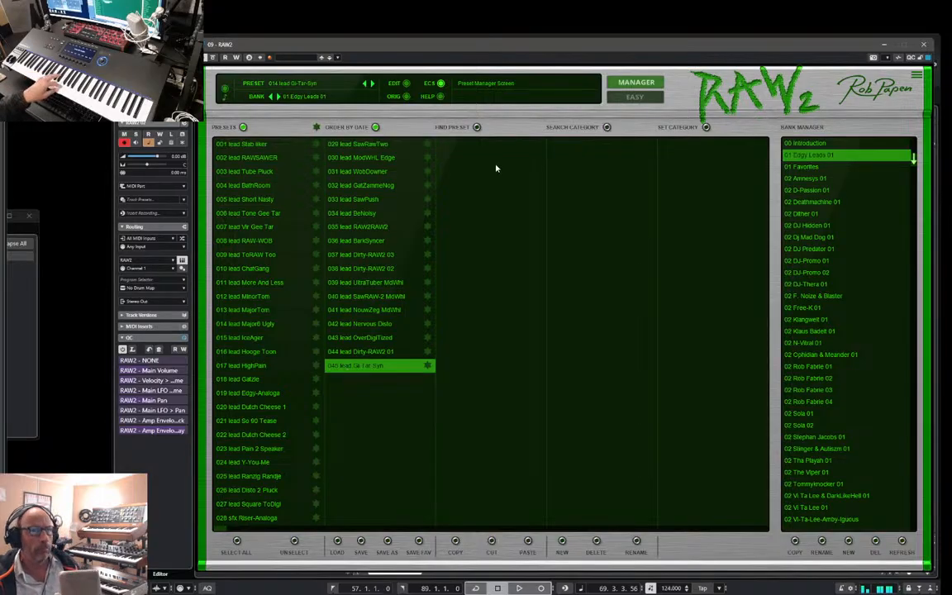
Step: Return to the synth controls and sweep RAW2's ribbon controller twice from the centre toward its low end
left_click(635, 82)
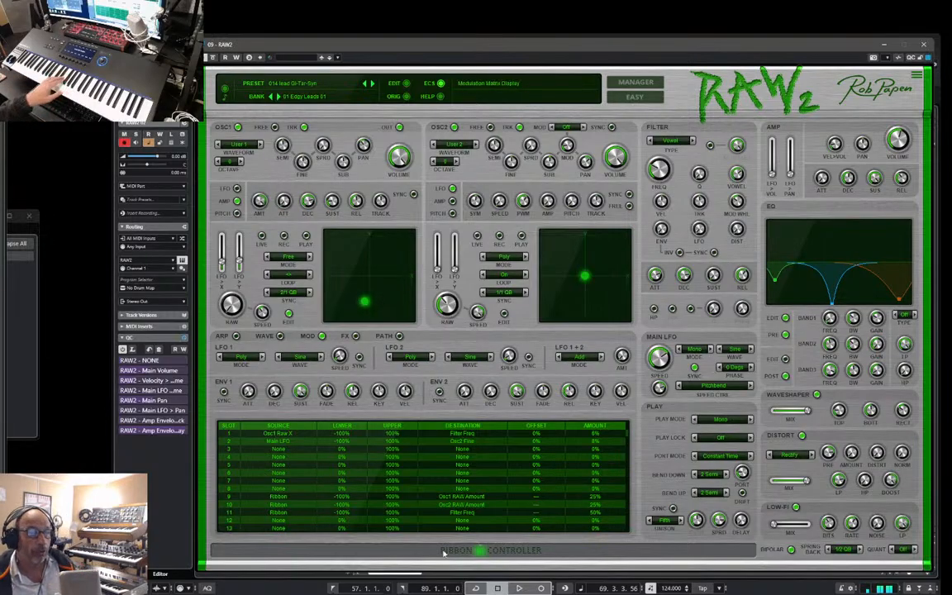
left_click_drag(485, 550, 284, 550)
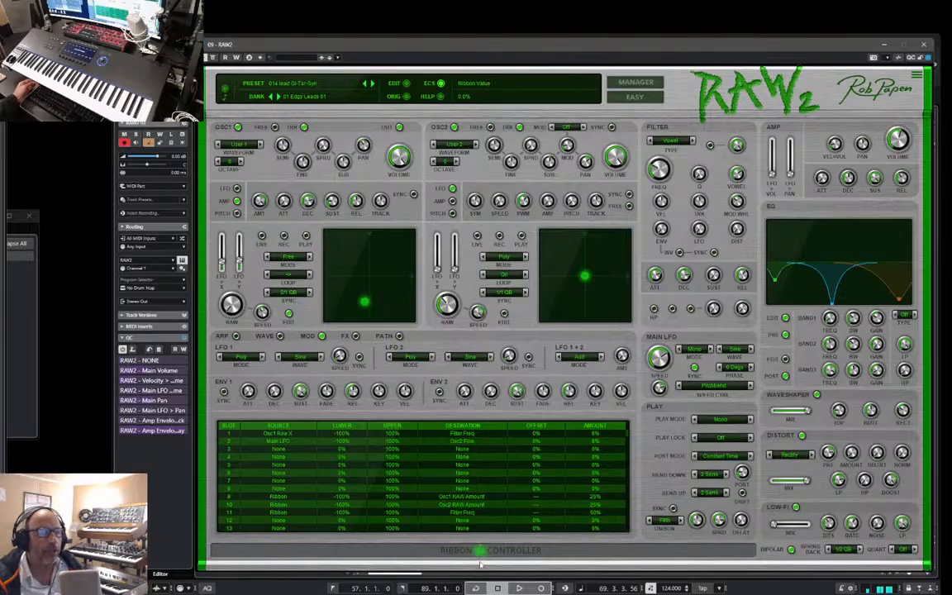
left_click_drag(483, 557, 263, 569)
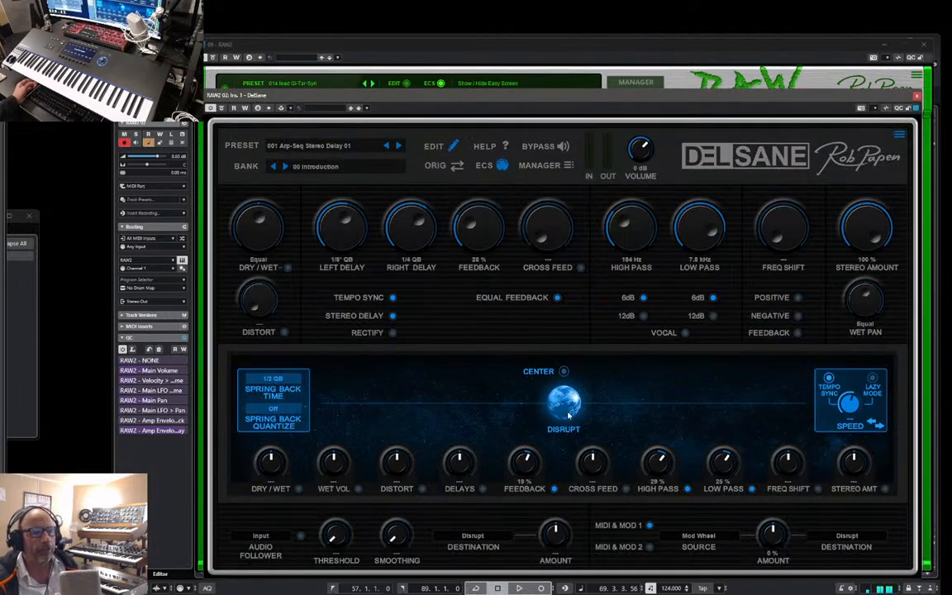
Step: Sweep DelSane's Disrupt control alternately toward both ends, letting it spring back to the centre
left_click_drag(568, 416, 383, 402)
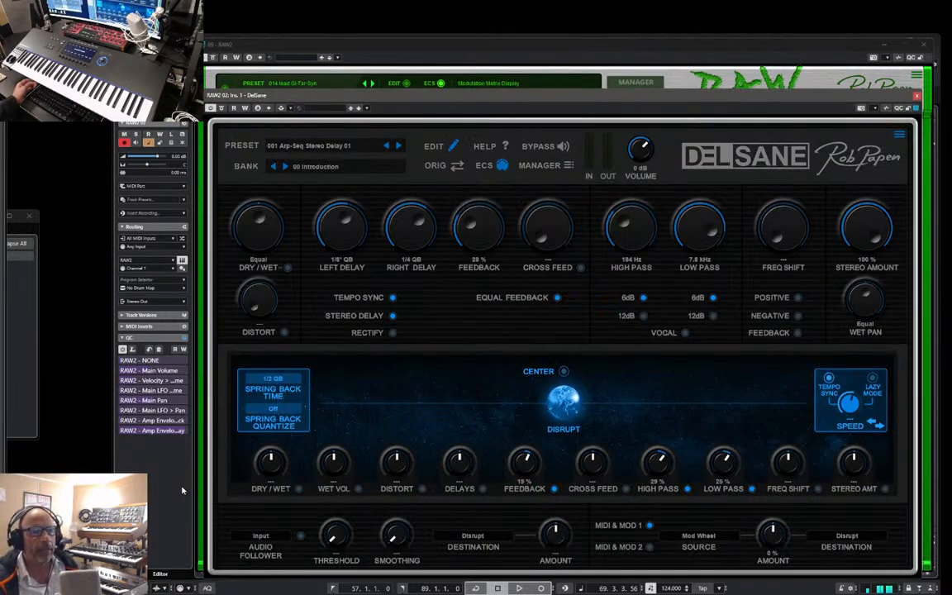
left_click_drag(565, 405, 807, 418)
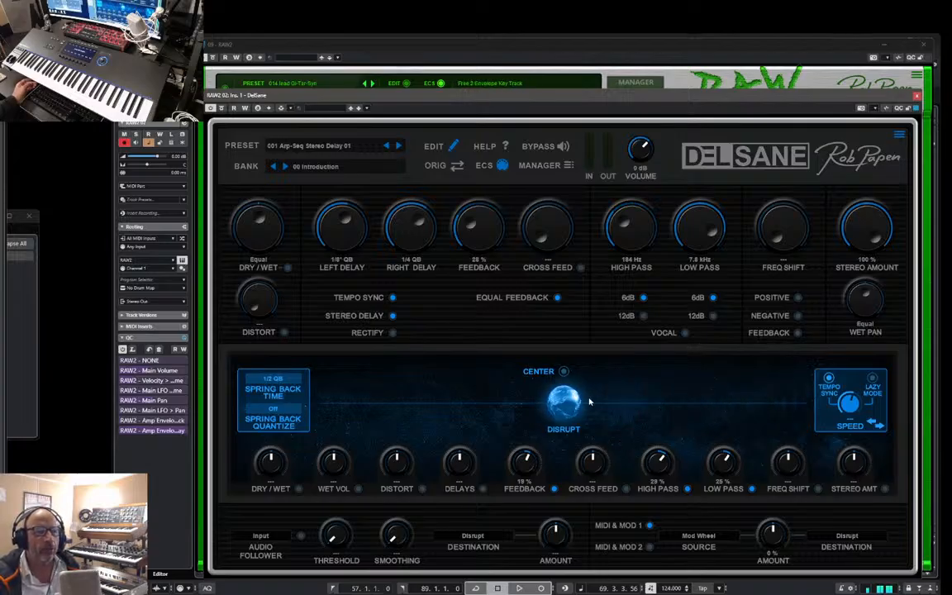
left_click_drag(572, 403, 344, 399)
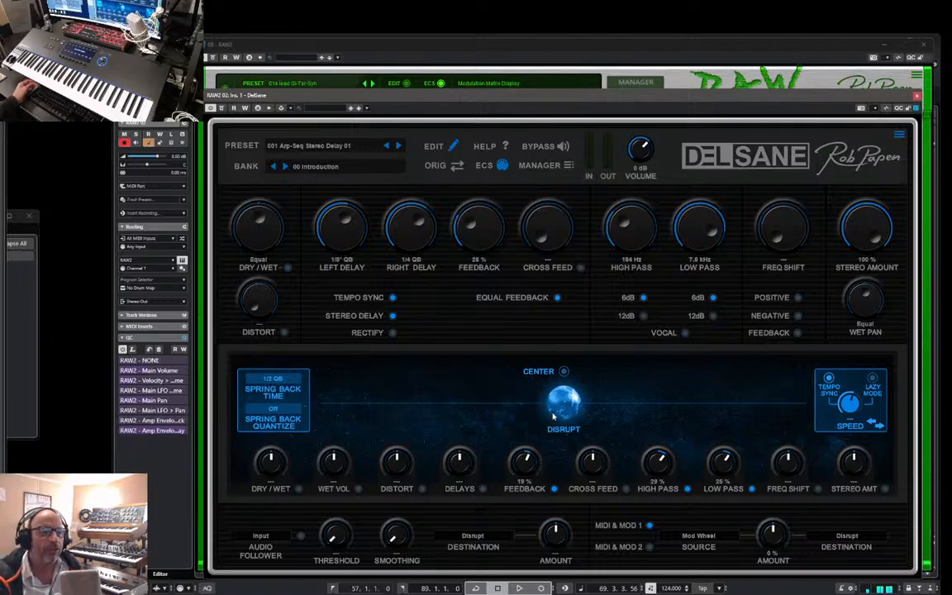
left_click_drag(553, 417, 722, 418)
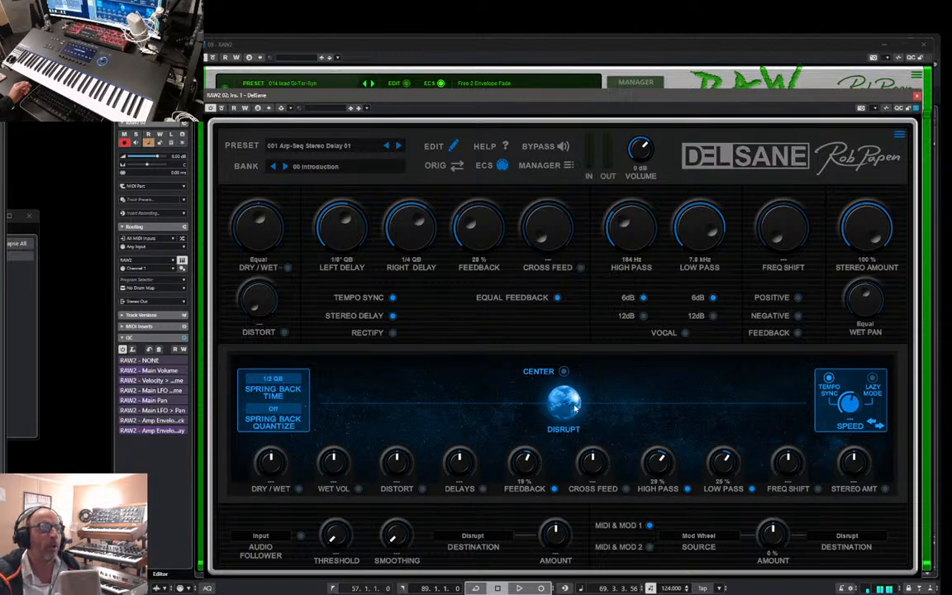
Step: Close the DelSane effect and sweep RAW2's ribbon controller from the centre toward its high end
left_click(916, 97)
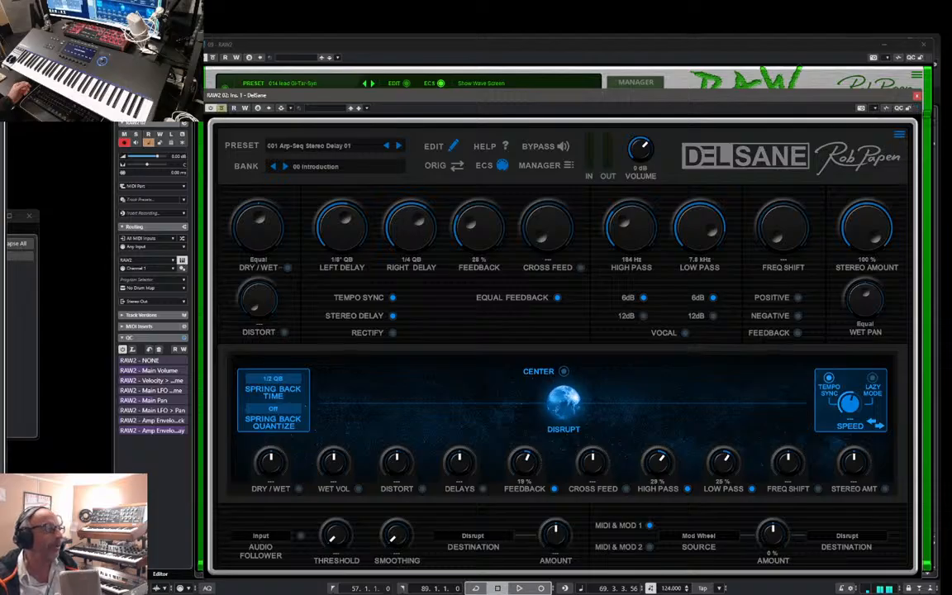
left_click(917, 98)
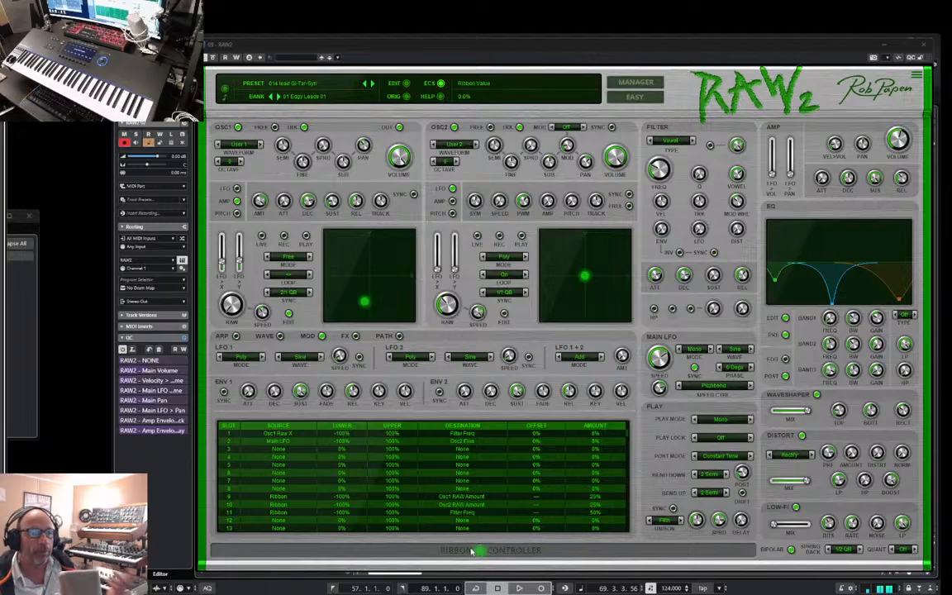
left_click_drag(471, 551, 695, 552)
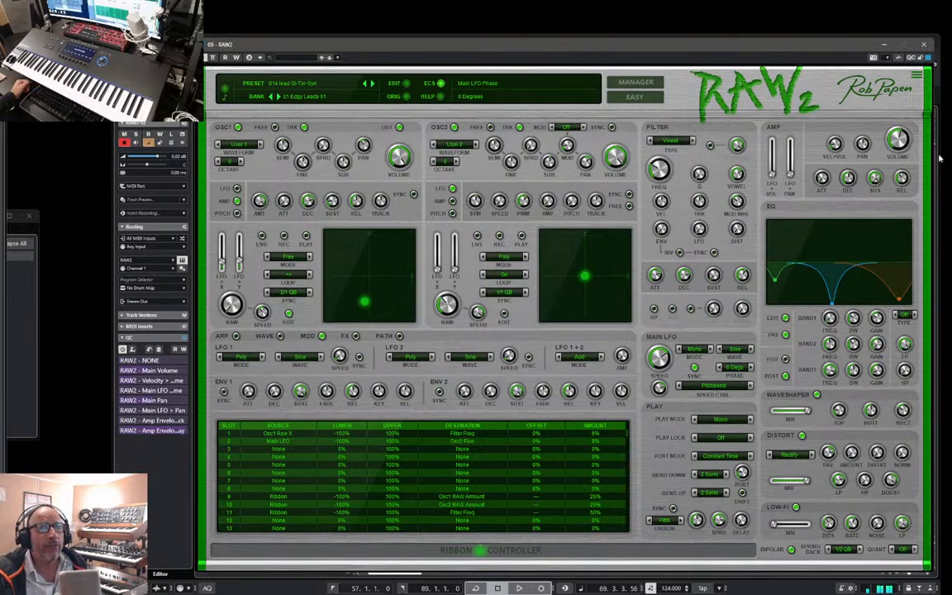
Step: Minimize the synth window, shorten the loop range to bars 57–65 and play it in cycle from bar 57
left_click(881, 45)
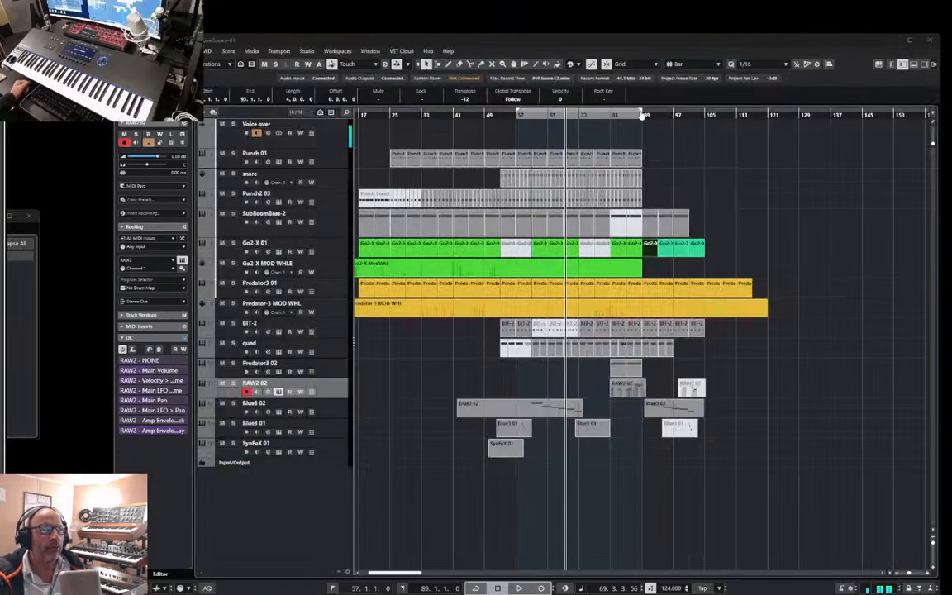
left_click(575, 97)
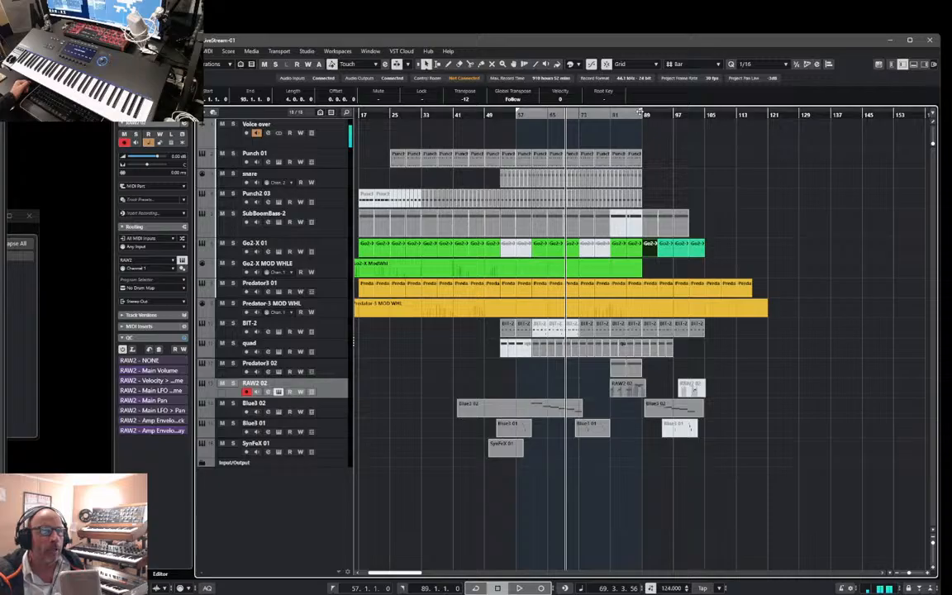
left_click_drag(644, 121, 547, 127)
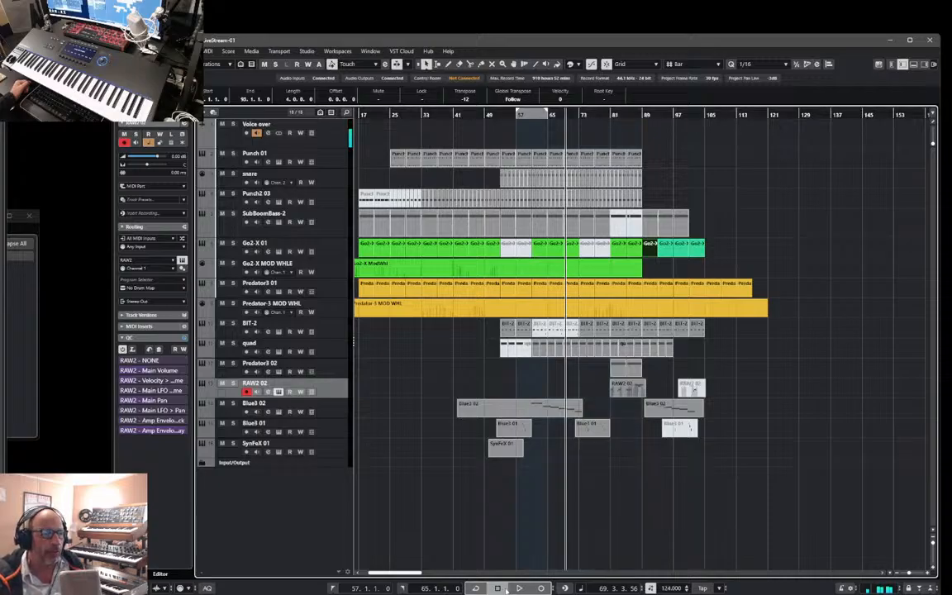
left_click(477, 588)
left_click(519, 589)
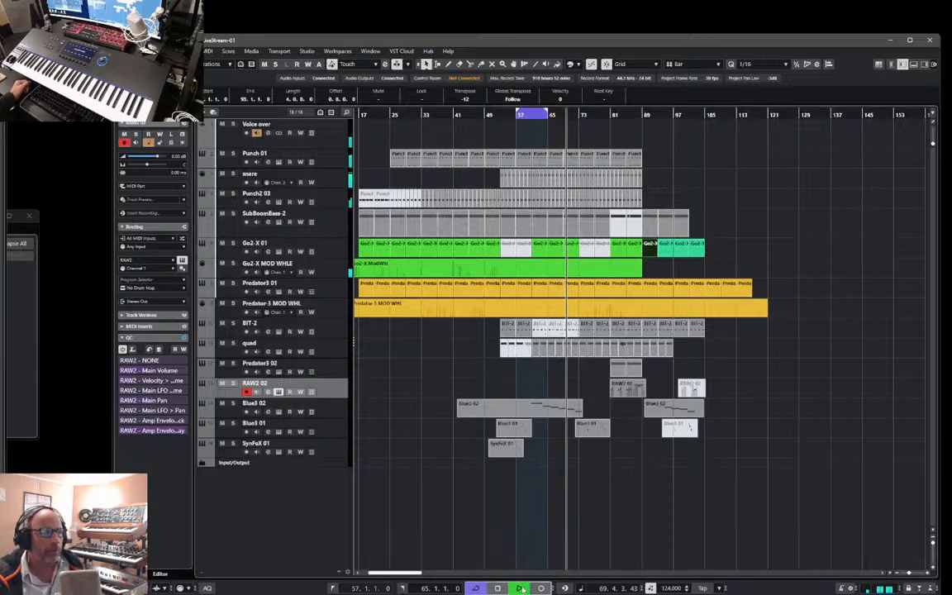
left_click(510, 115)
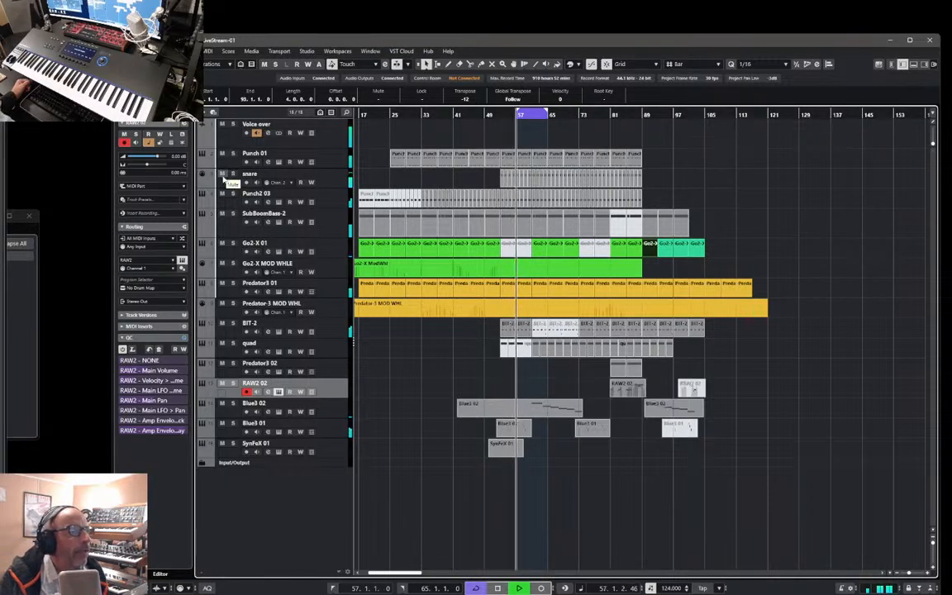
Step: Mute the snare and Blue3 02 tracks and shift the loop range to bars 65–73
left_click(222, 174)
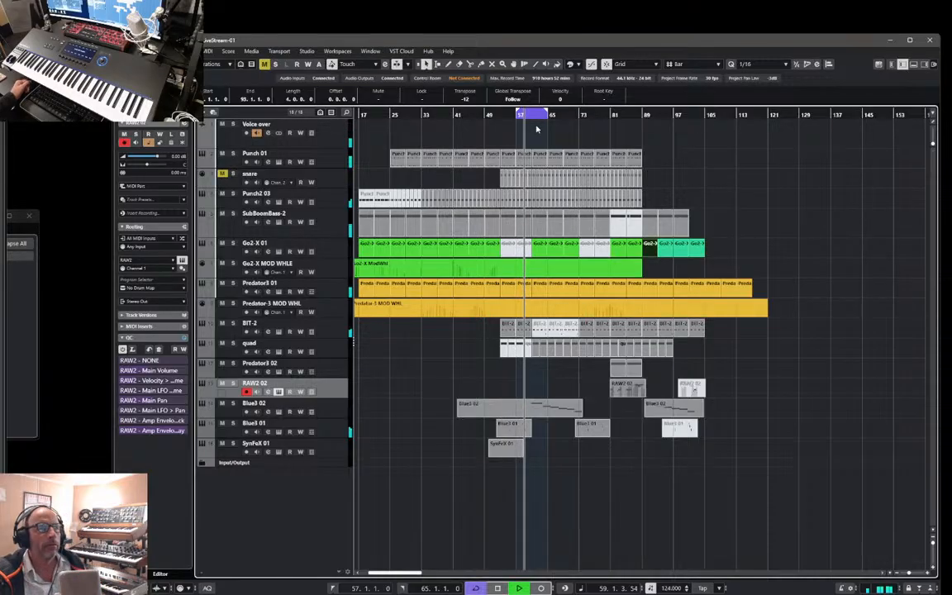
left_click_drag(537, 117, 547, 116)
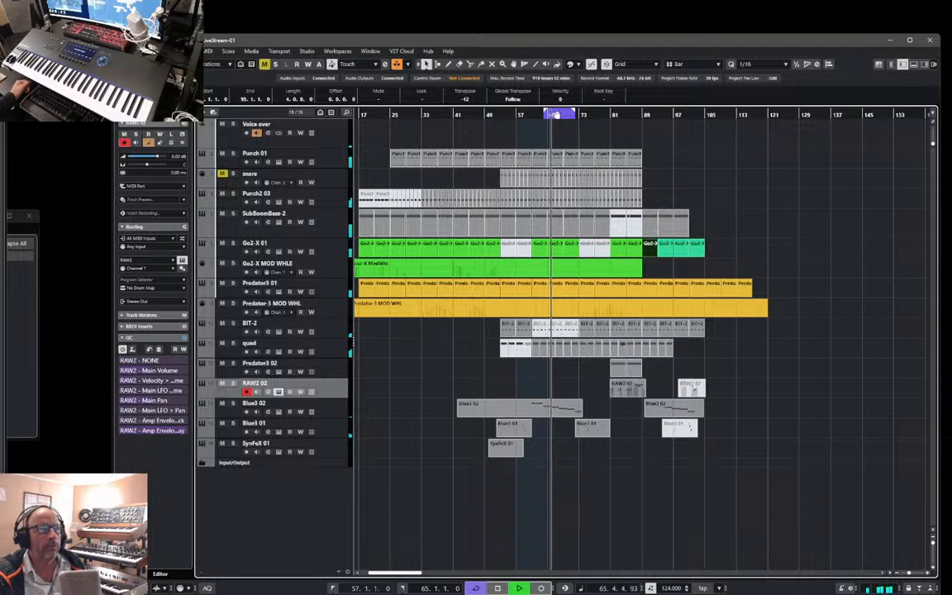
left_click_drag(559, 115, 562, 116)
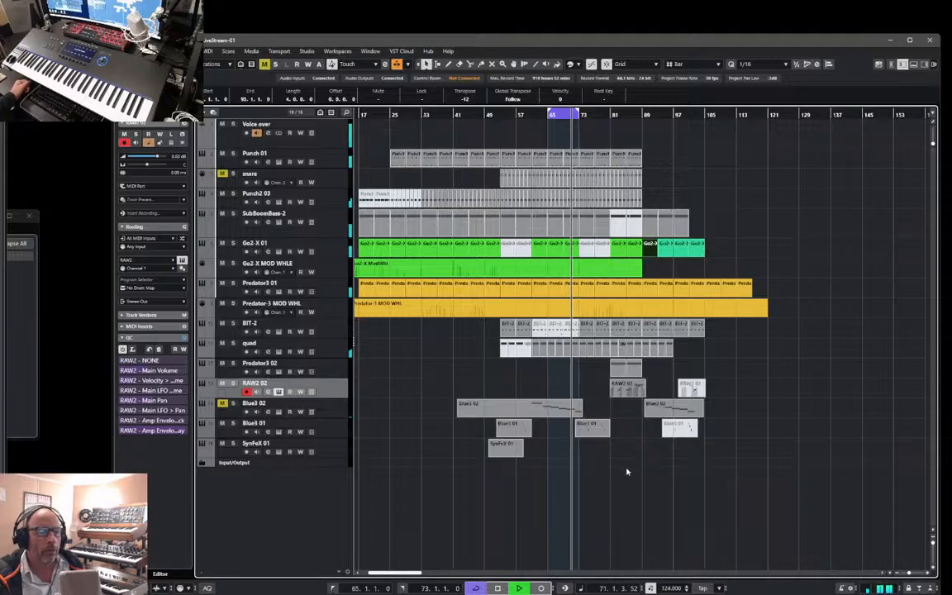
Step: Raise the project tempo to 145 BPM and mute the Blue3 01 track
left_click(676, 588)
type("145")
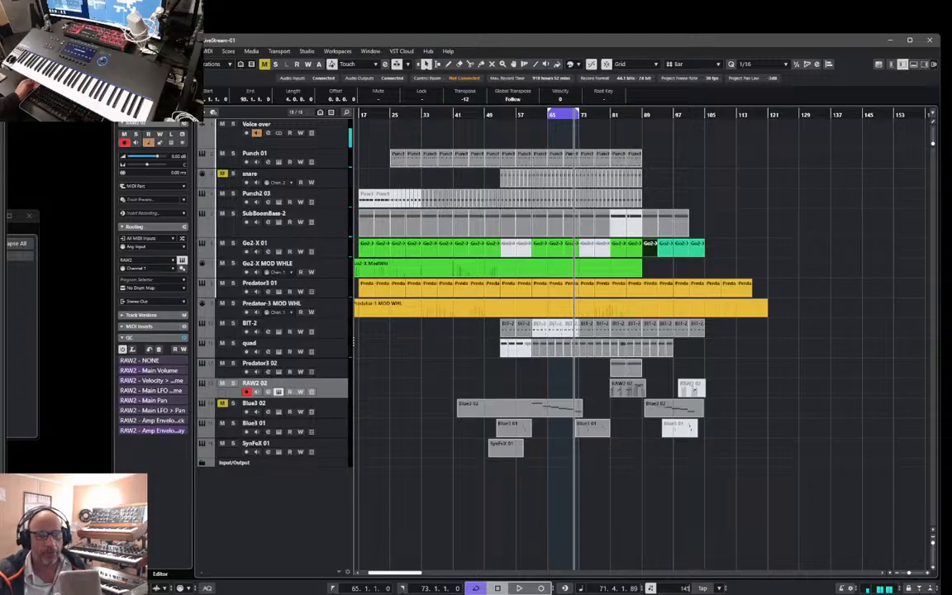
key("Return")
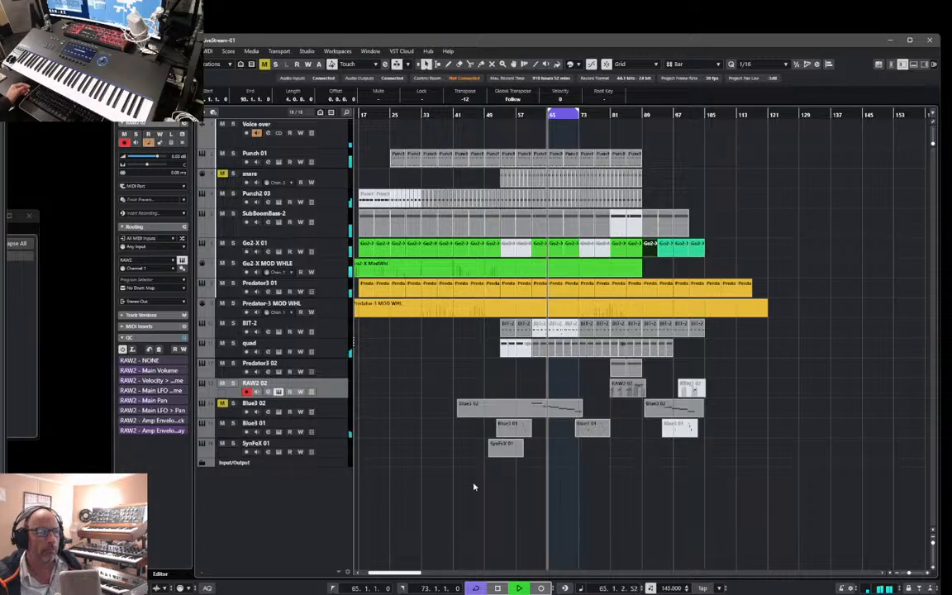
left_click(223, 423)
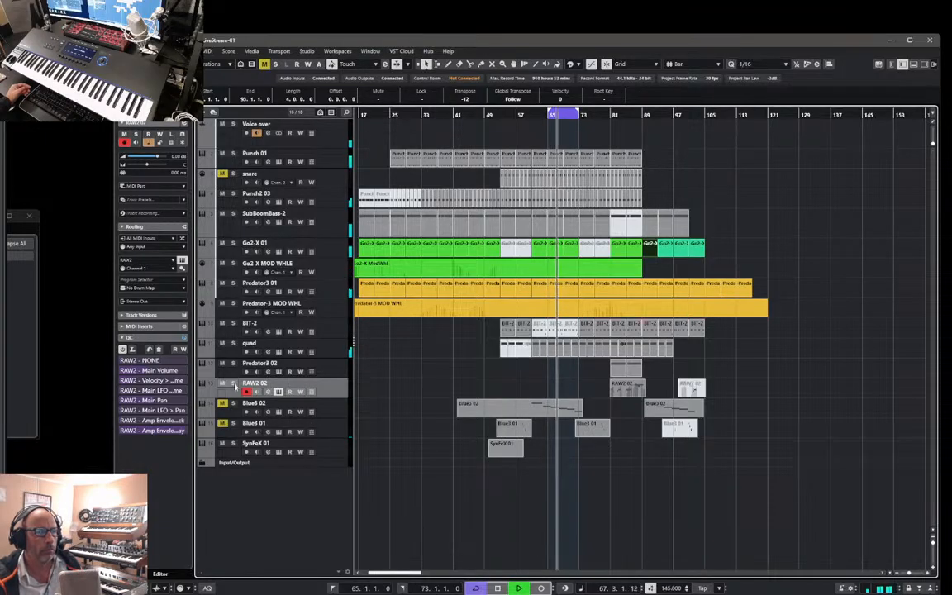
Step: Open Punch 01's instrument, edit pad 01's distortion, tuning start and amp decay to 250 ms, and close the instrument
left_click(305, 154)
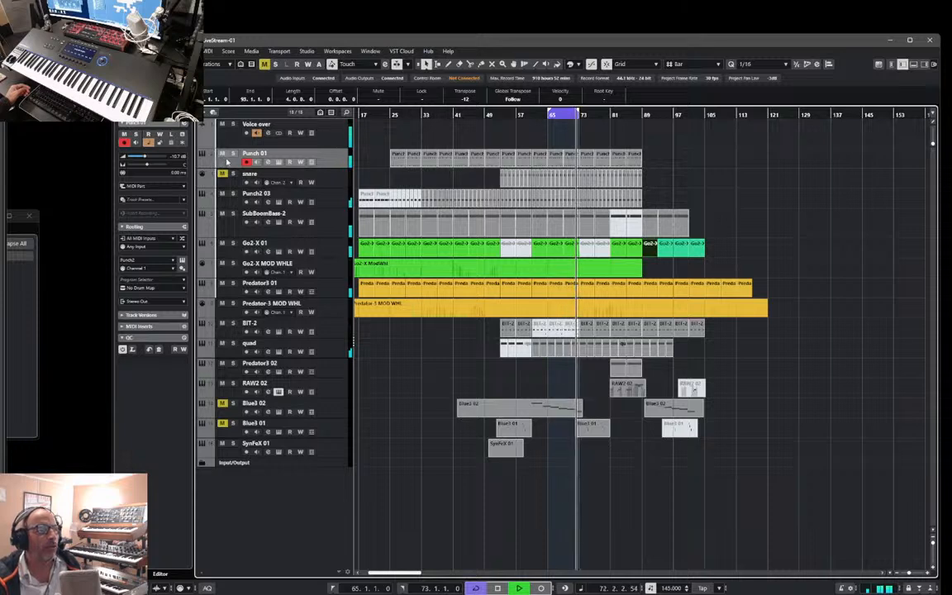
left_click(278, 163)
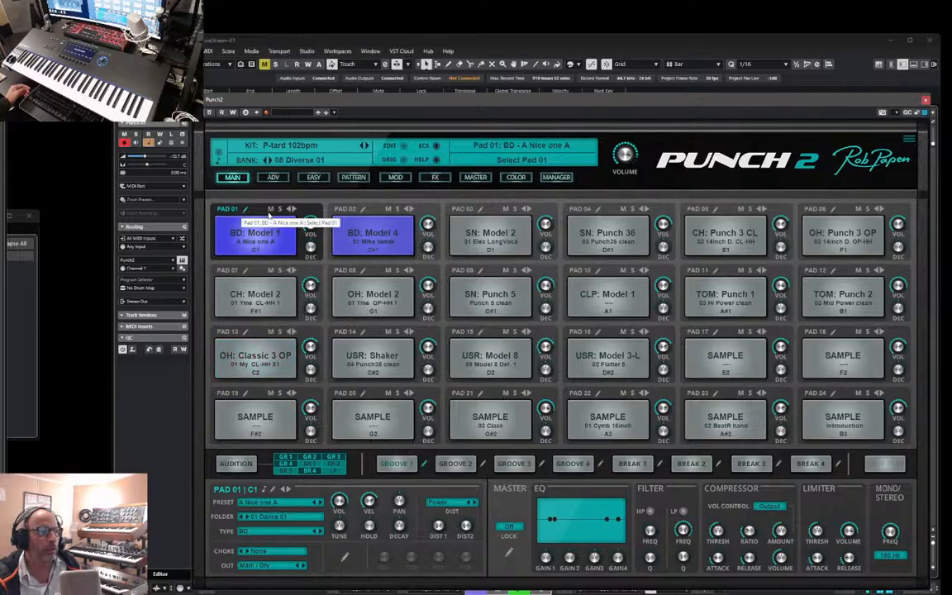
left_click(245, 210)
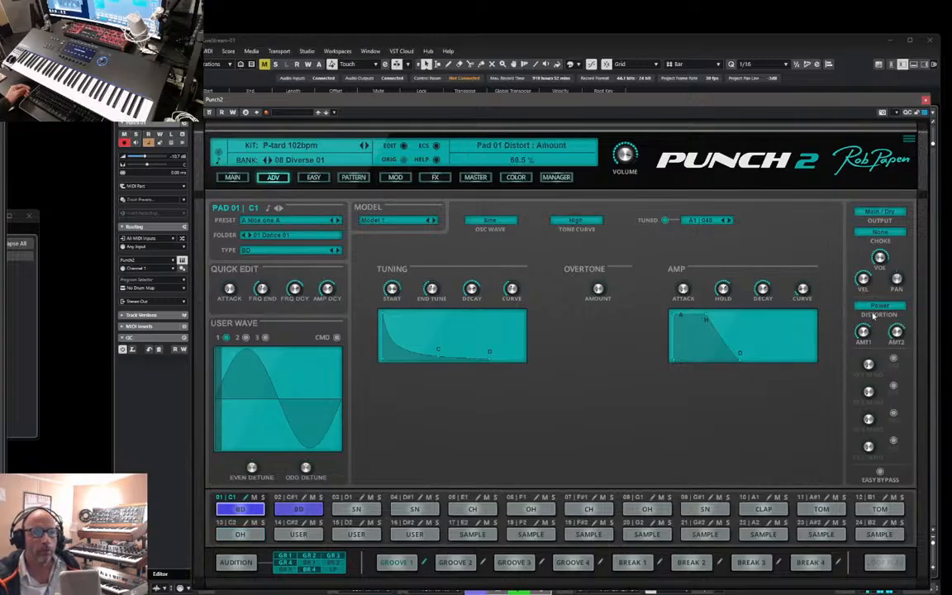
left_click_drag(878, 308, 878, 318)
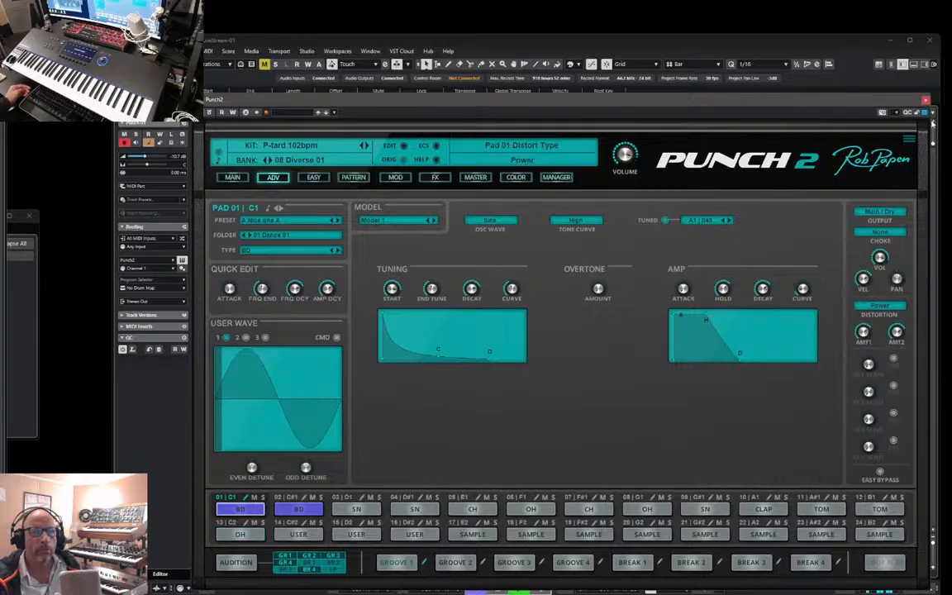
mouse_move(393, 299)
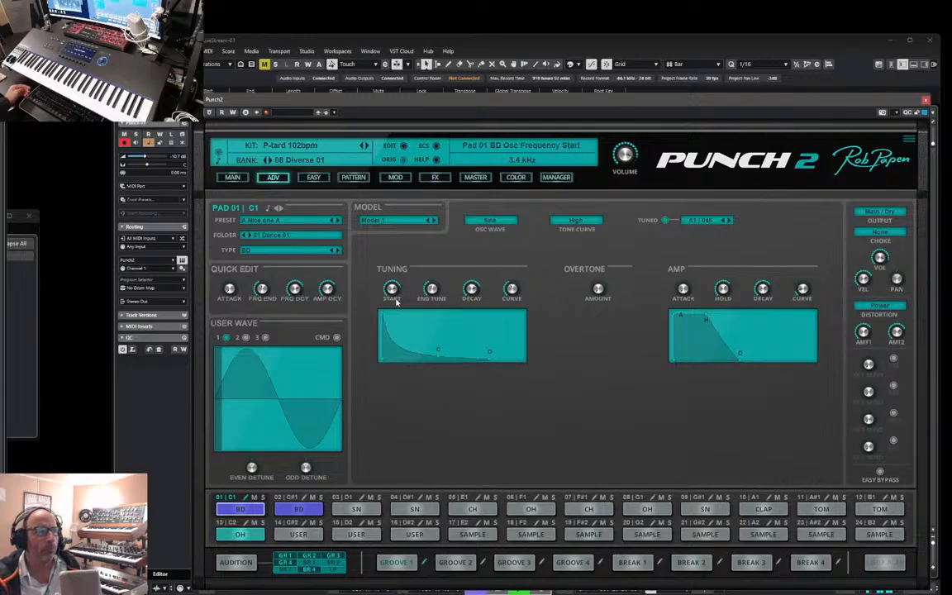
mouse_move(764, 287)
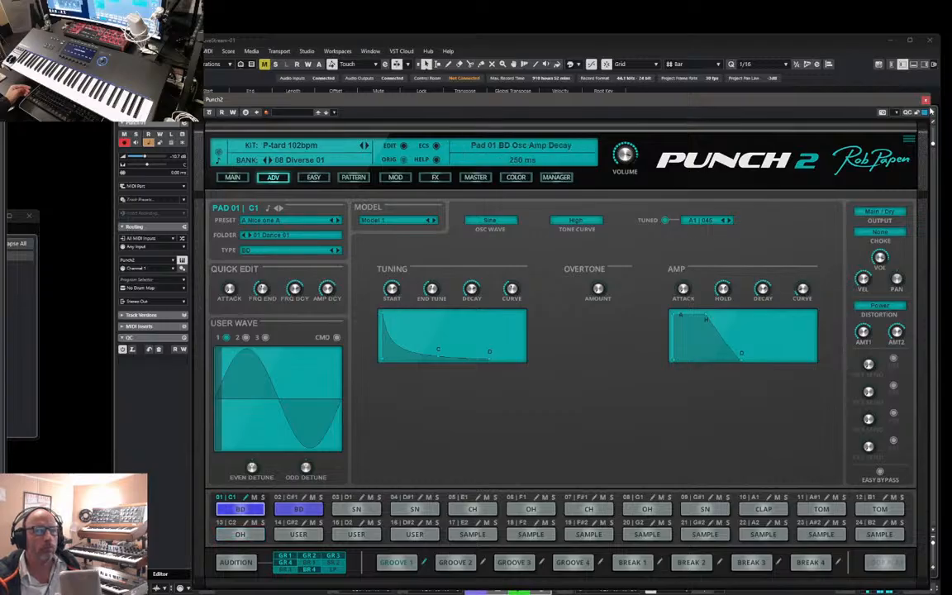
left_click(709, 95)
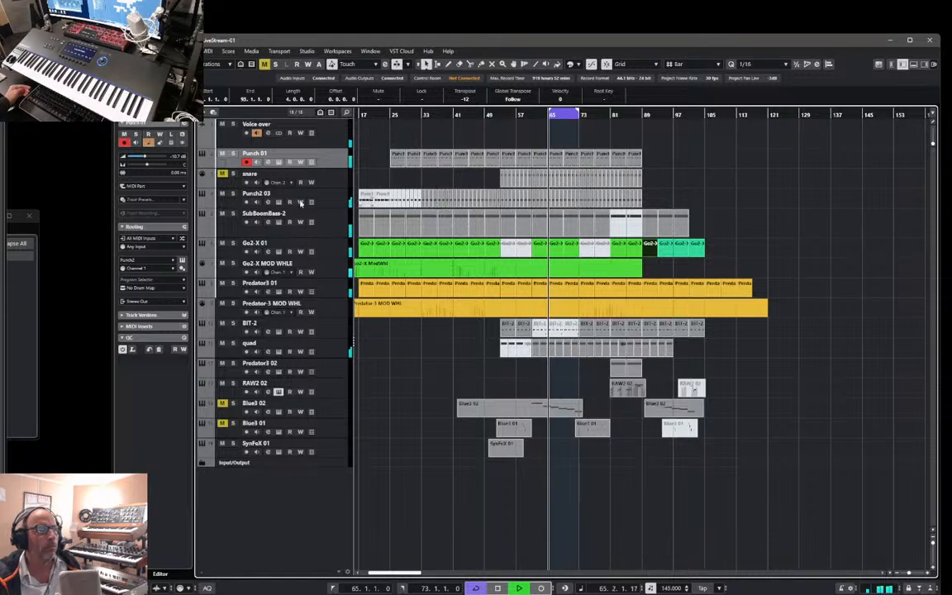
Step: Mute the SubBoomBass-2, Go2-X 01, BIT-2 and quad tracks
left_click(222, 323)
left_click(222, 343)
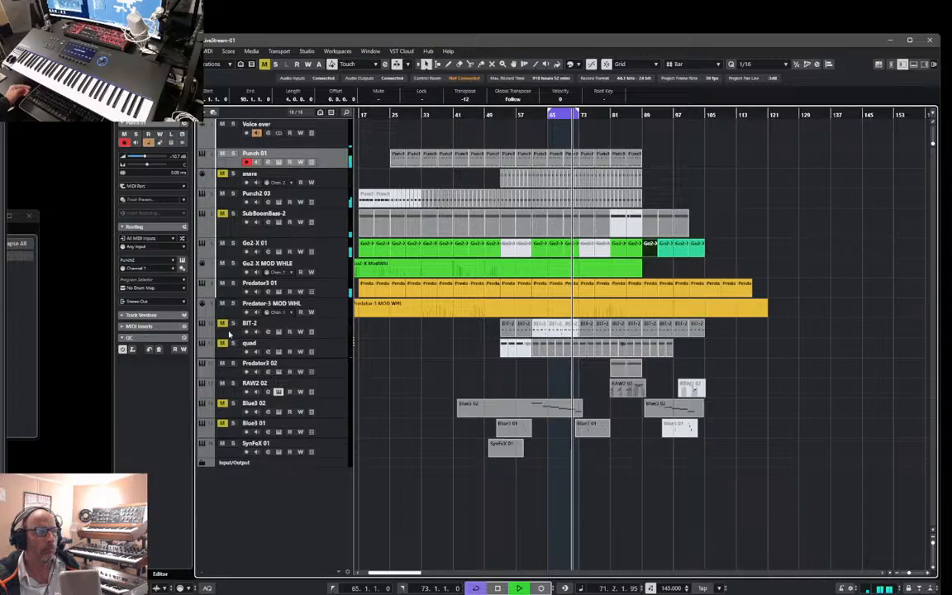
left_click(223, 343)
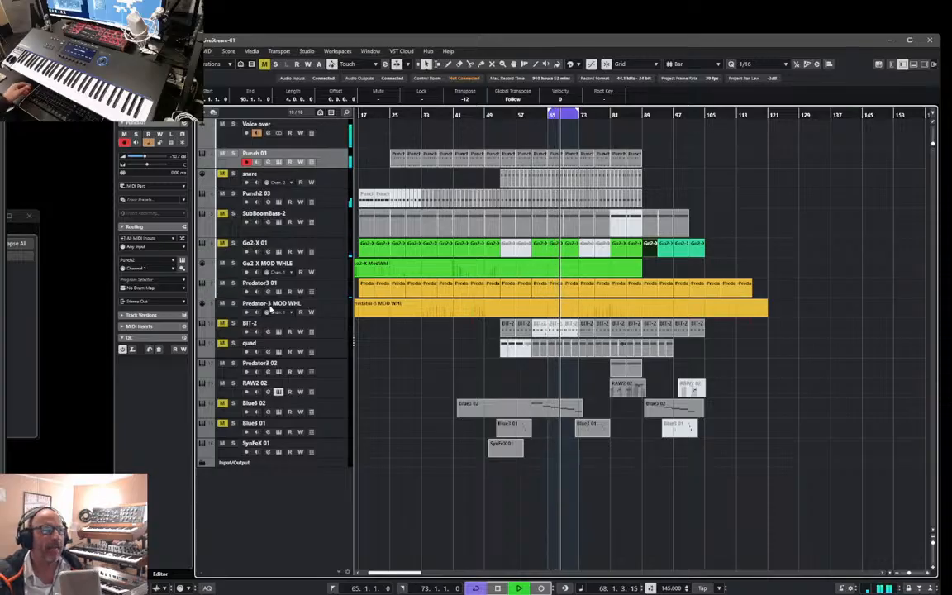
Step: Record a new MIDI part on the RAW2 02 track across the looped bars 65–73
left_click(337, 389)
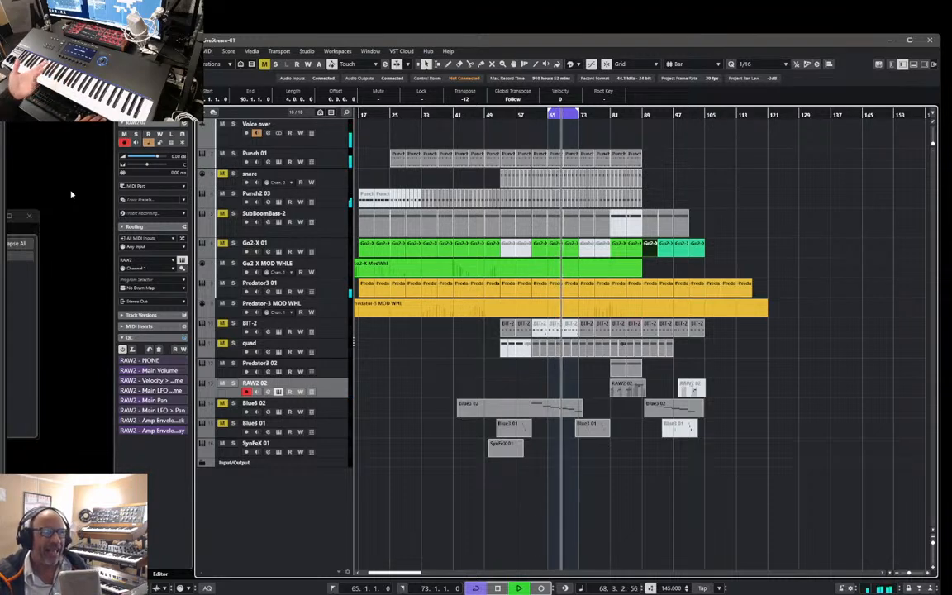
key("KP_Multiply")
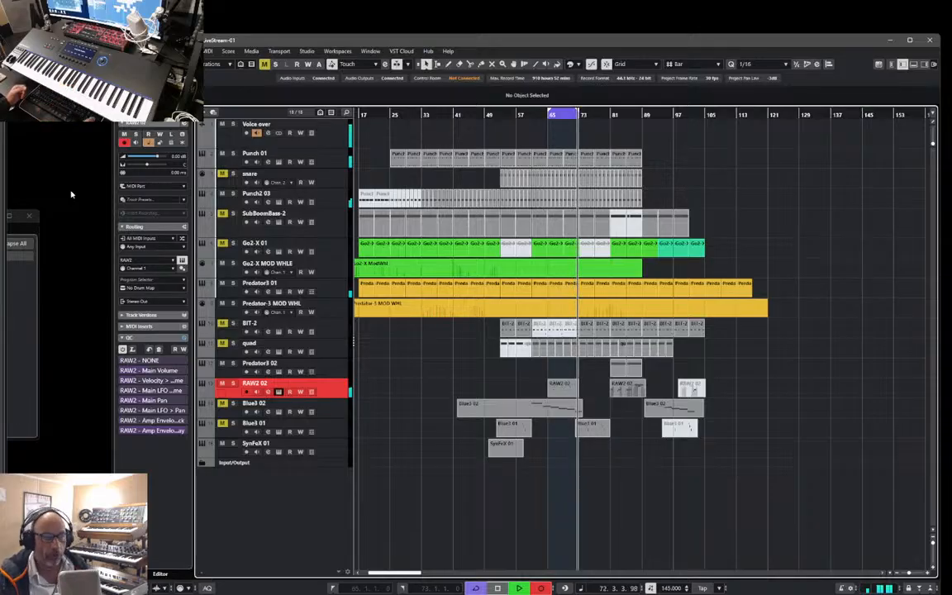
key("space")
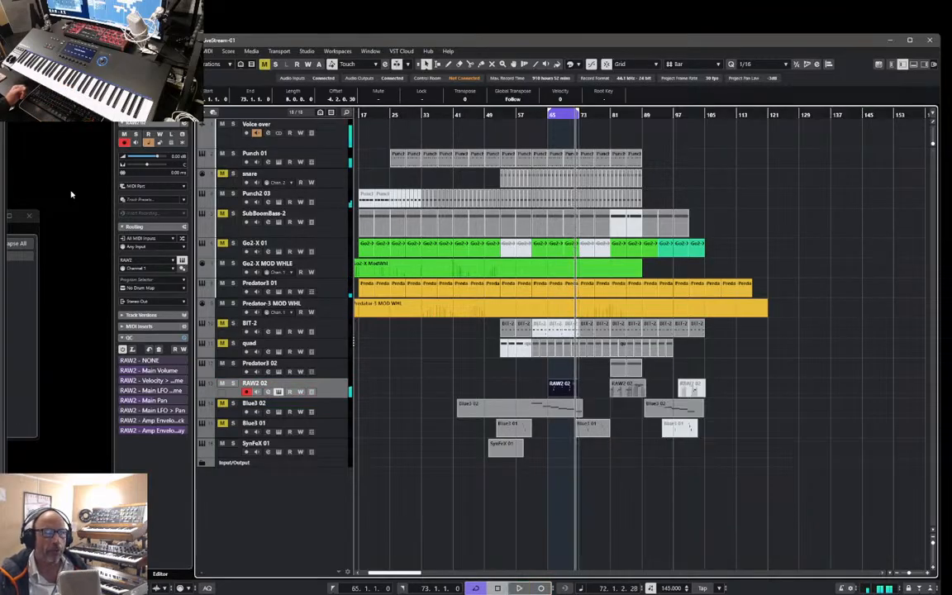
Step: Play back the recorded loop, load preset 004 lead ChatGang in the RAW2 02 track's synth, and close the synth
key("space")
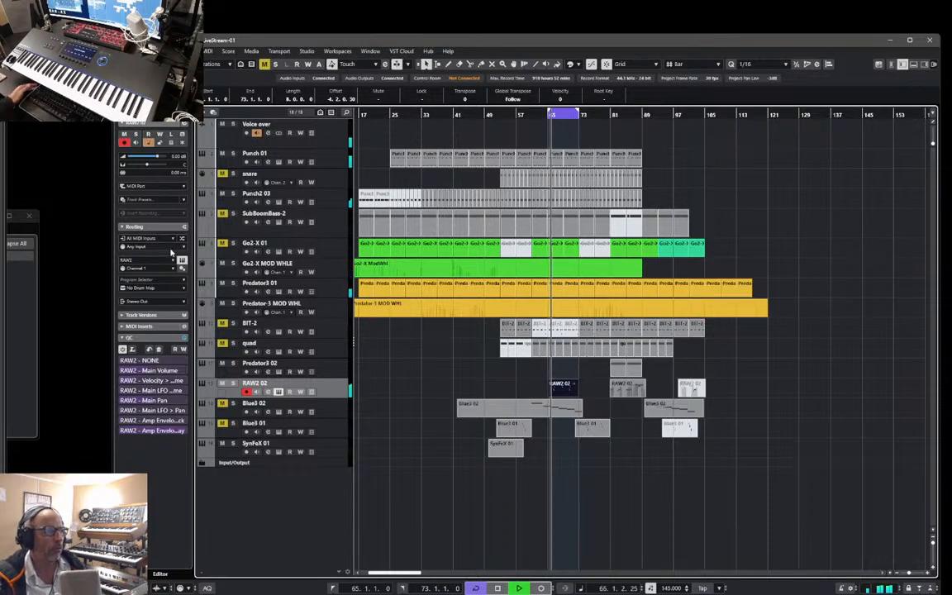
left_click(330, 163)
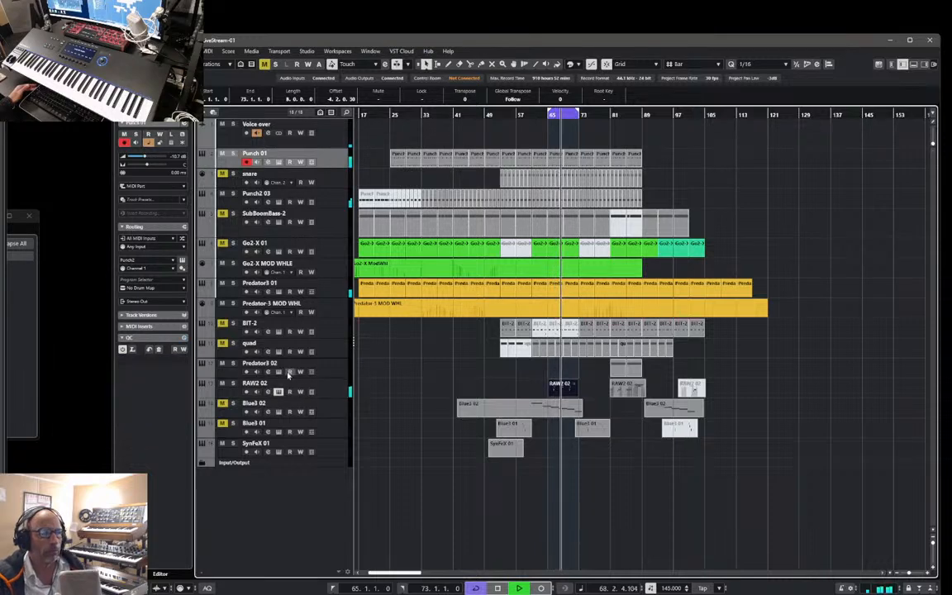
left_click(333, 394)
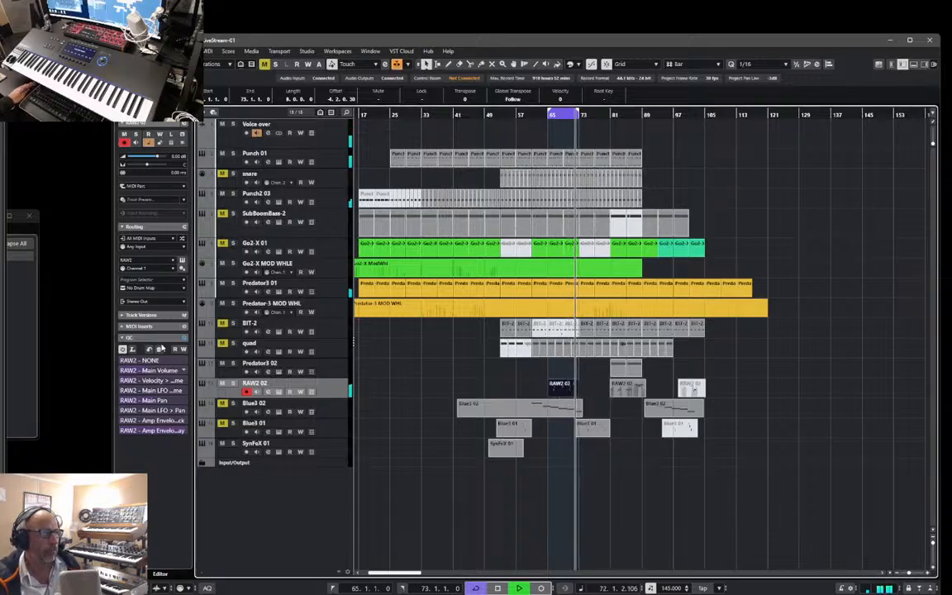
left_click(182, 261)
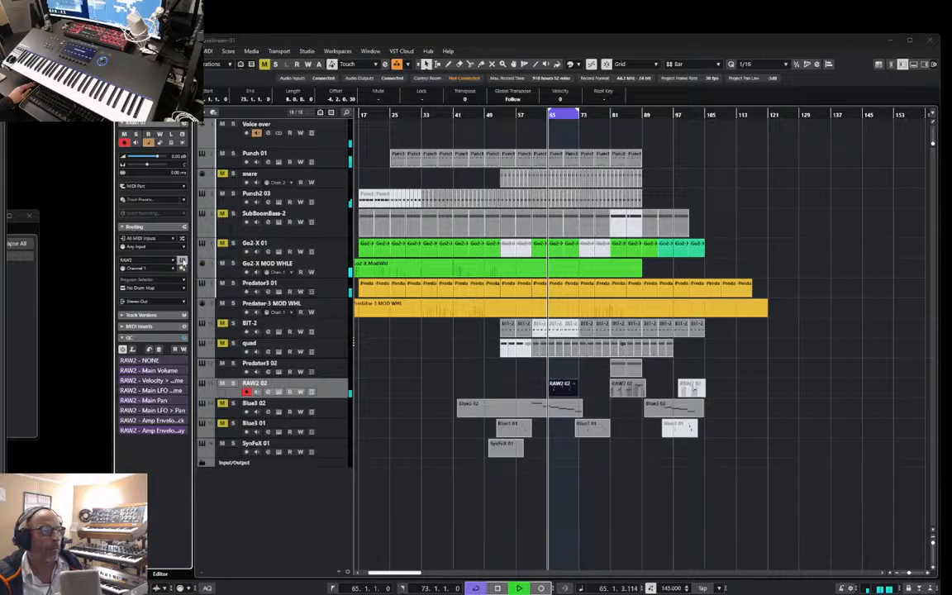
left_click(634, 81)
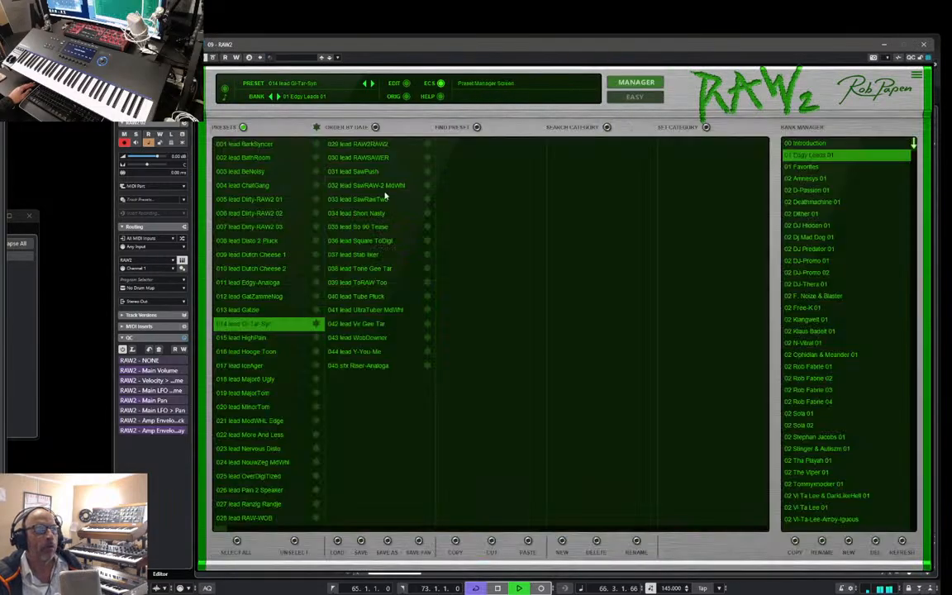
left_click(245, 188)
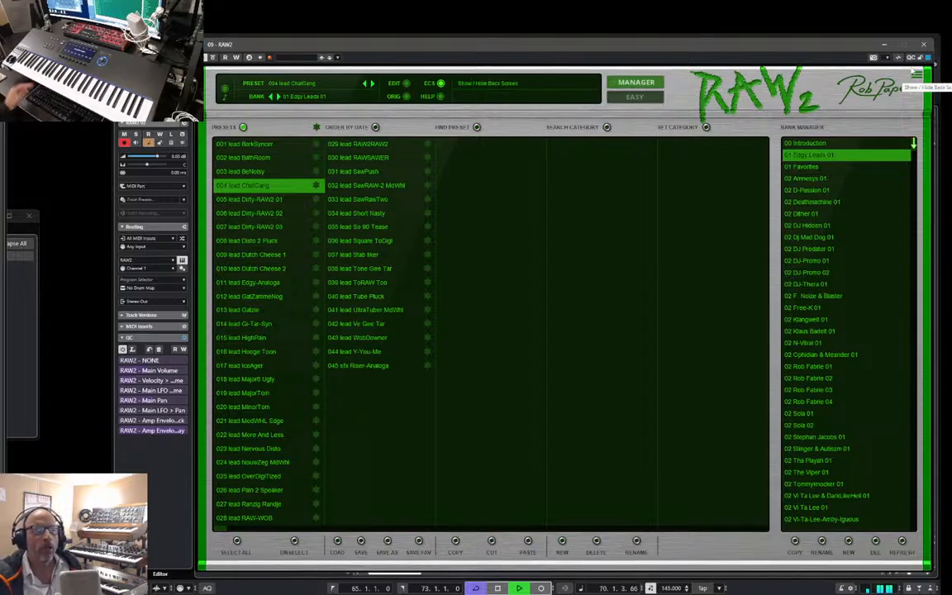
left_click(922, 44)
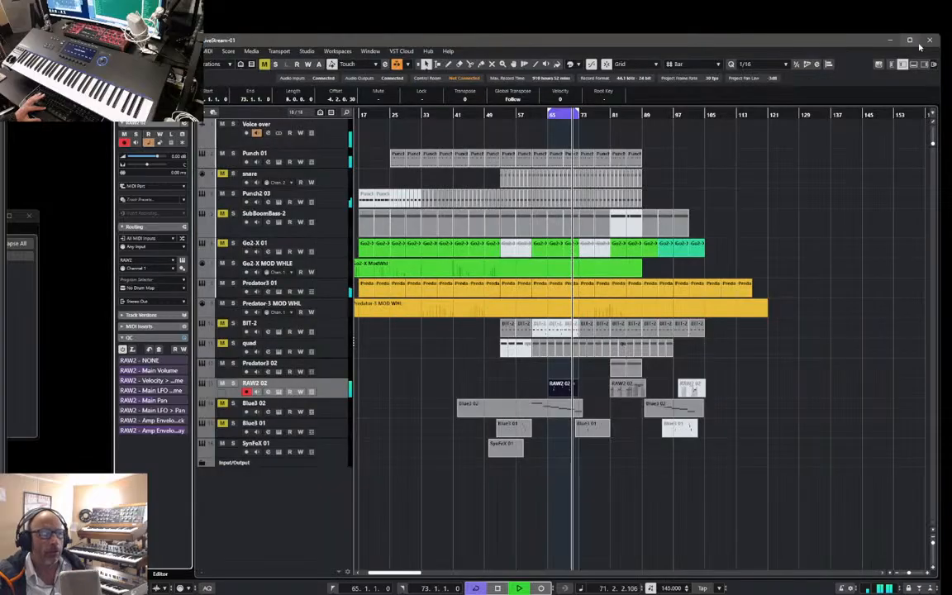
Step: Open the recorded RAW2 02 part for note editing and quantize the second A3 note in bar 69 to the 1/16 grid
double_click(559, 390)
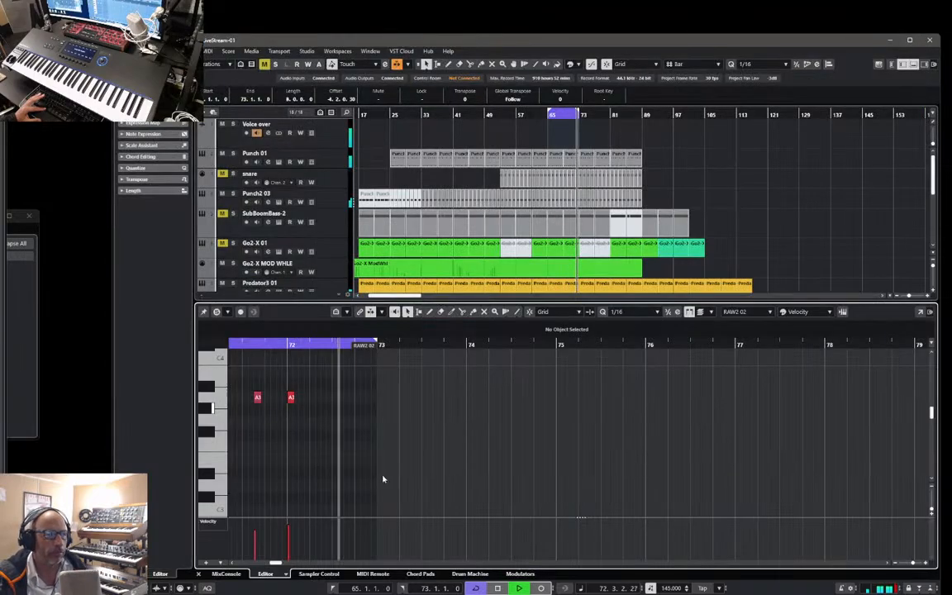
left_click(902, 567)
left_click_drag(912, 563, 913, 563)
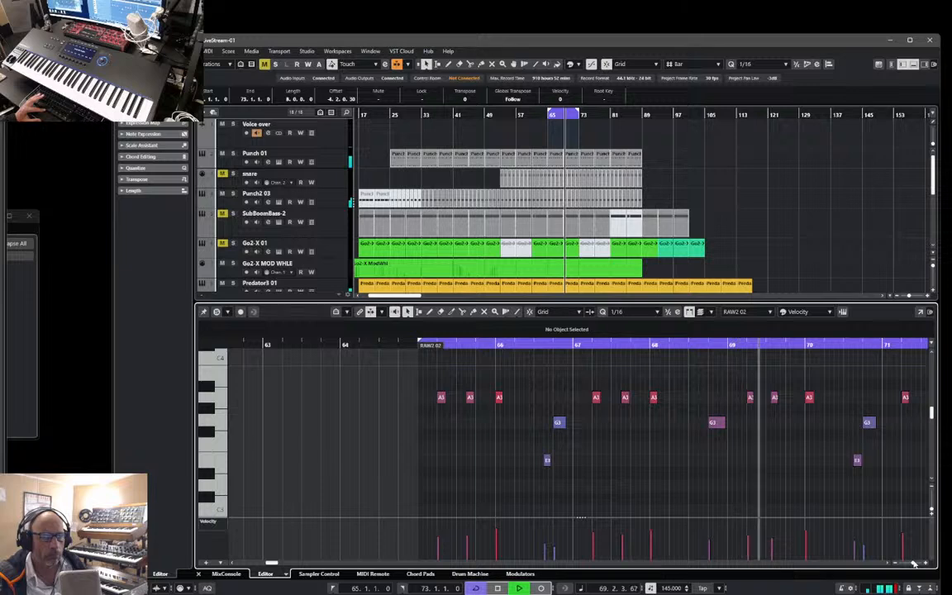
left_click(774, 399)
left_click_drag(774, 399, 769, 399)
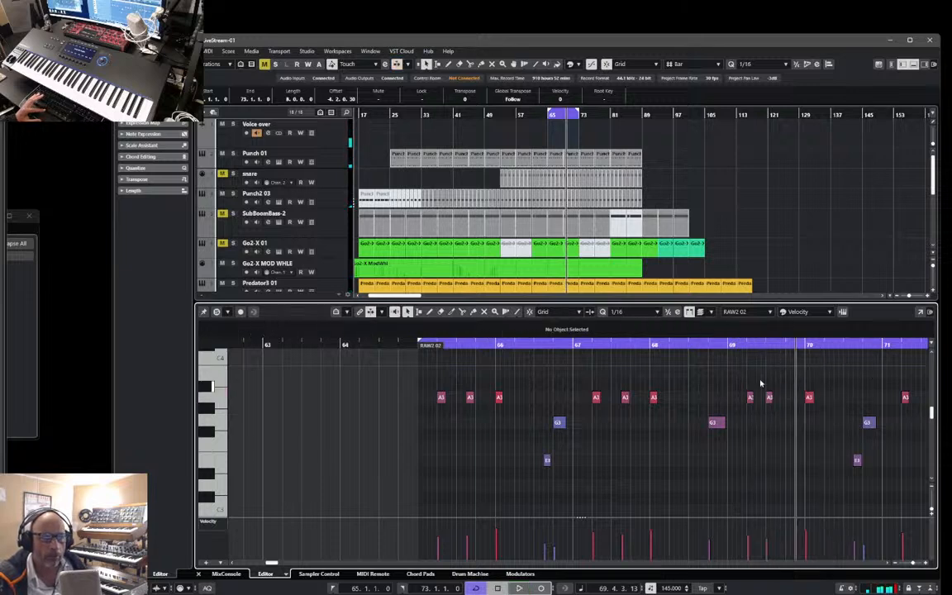
key("q")
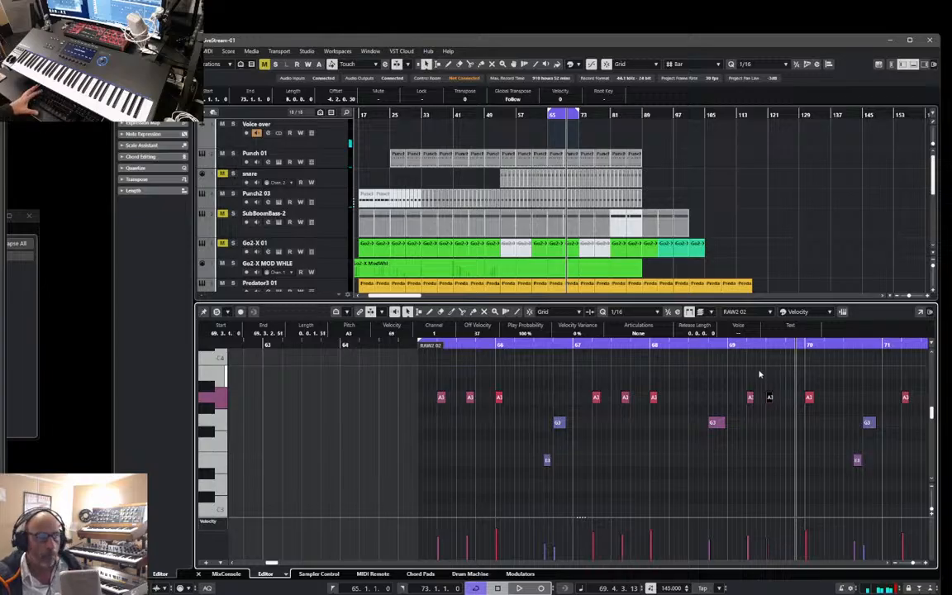
Step: Play from bar 69, lengthen the last A3 note at bar 72 to 0.3.0.9, and hide the note editor
left_click(730, 344)
key("space")
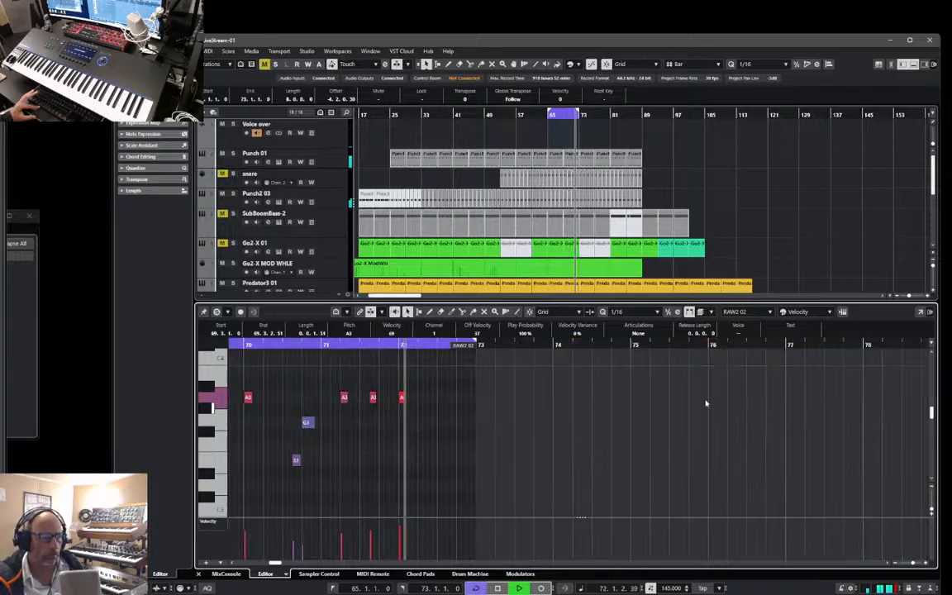
key("space")
left_click(401, 399)
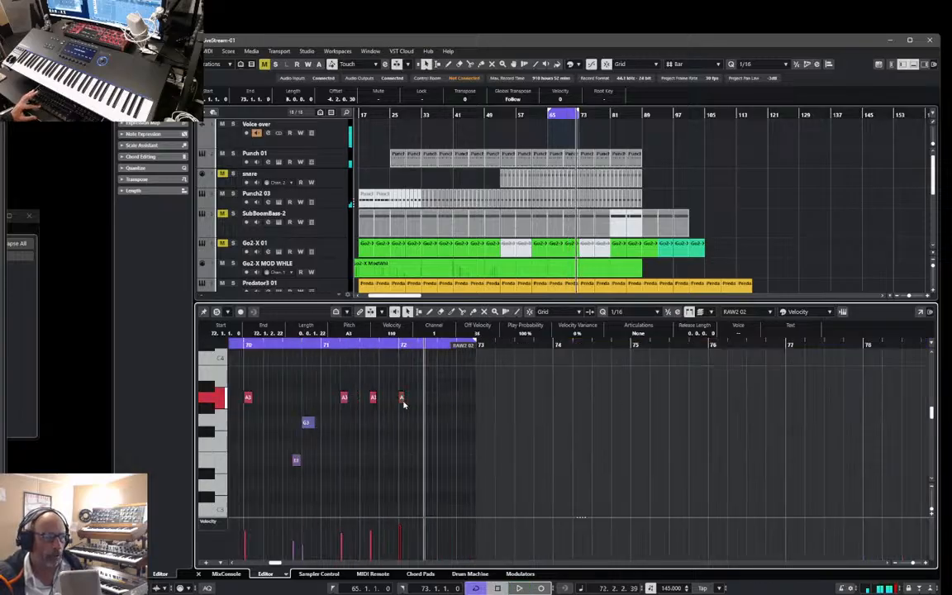
left_click_drag(401, 399, 455, 398)
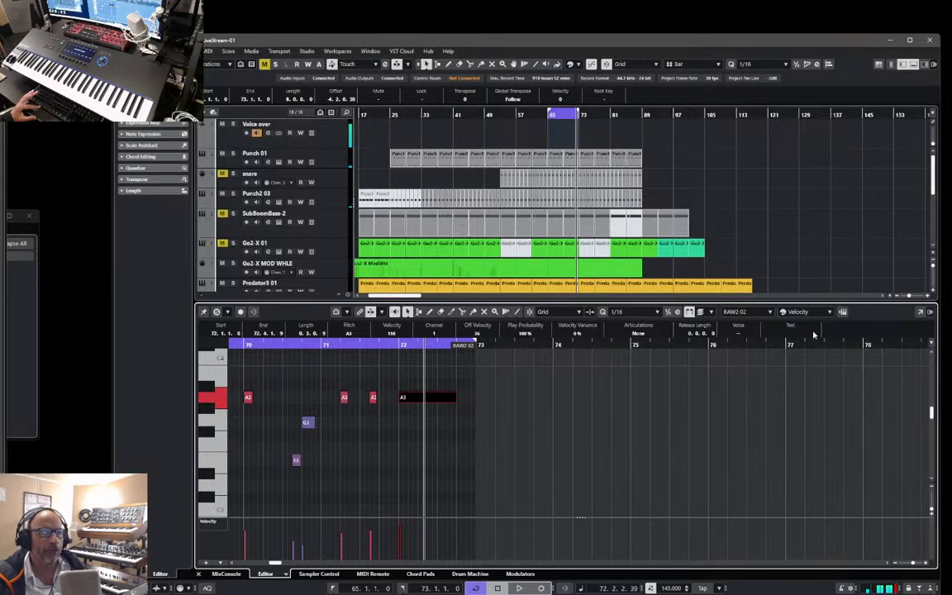
left_click(913, 67)
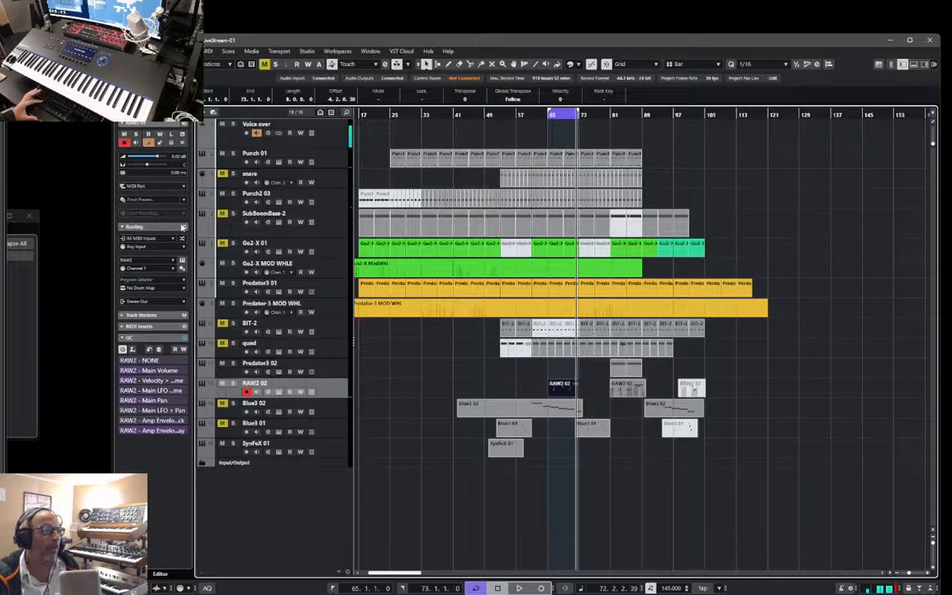
Step: Reopen RAW2 and audition presets 006 lead Dirty-RAW2 02, 011 lead Edgy-Analoga, 037 lead Stab liker and 035 lead So 90 Tease
left_click(183, 261)
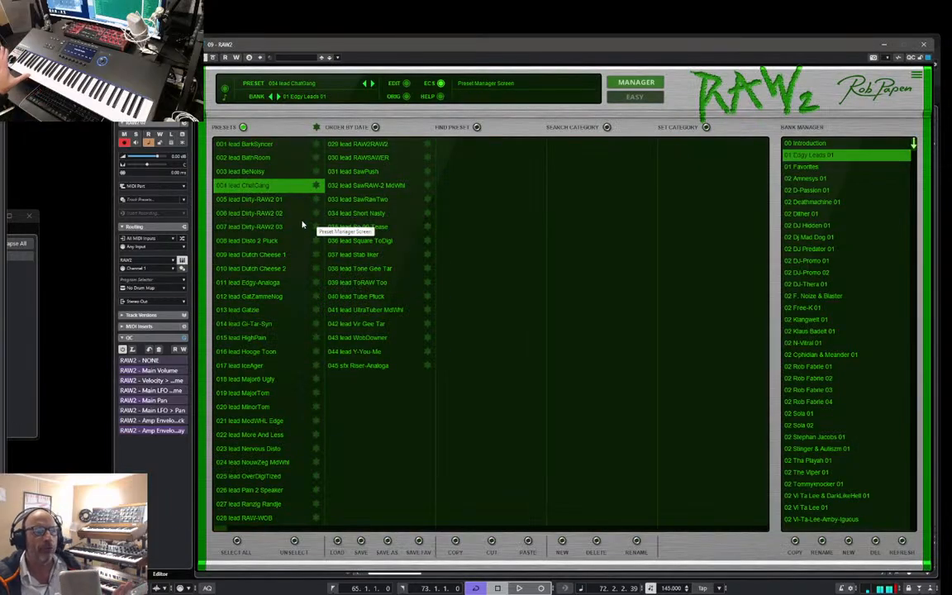
left_click(246, 214)
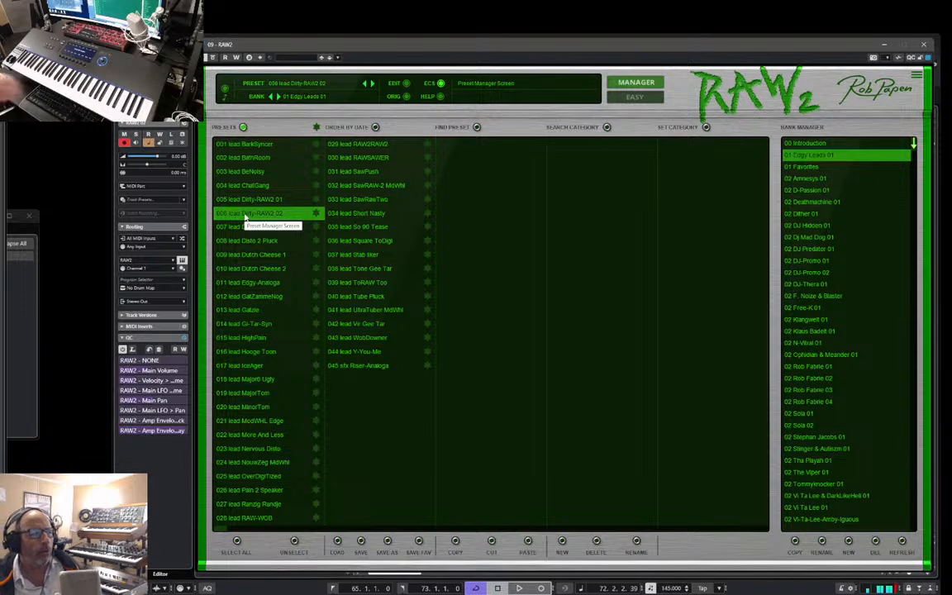
left_click(258, 285)
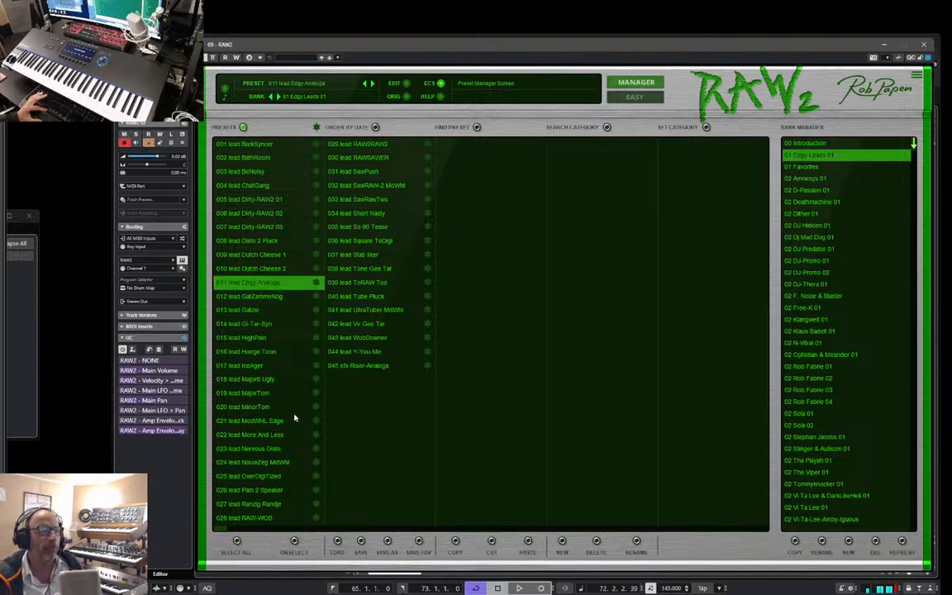
left_click(355, 255)
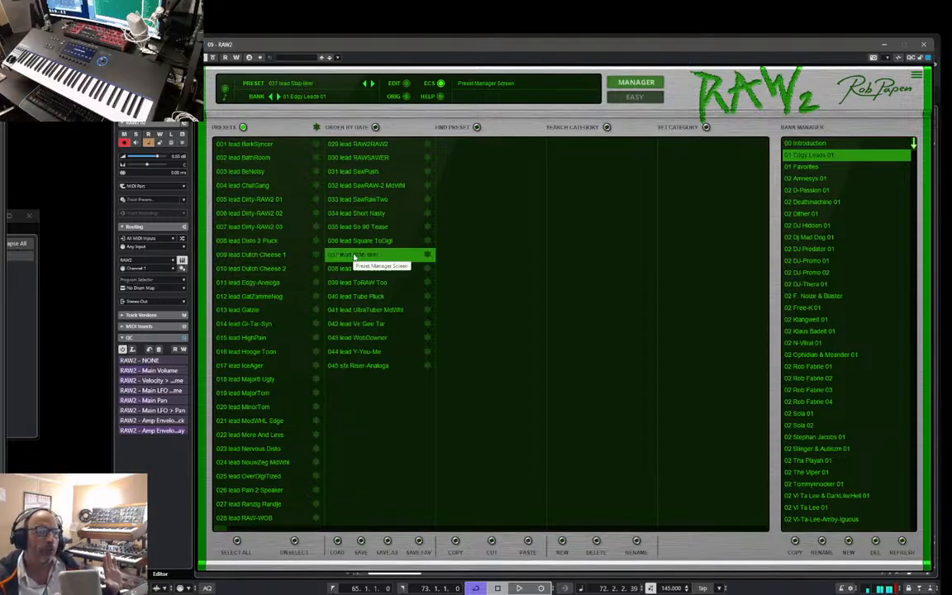
left_click(356, 229)
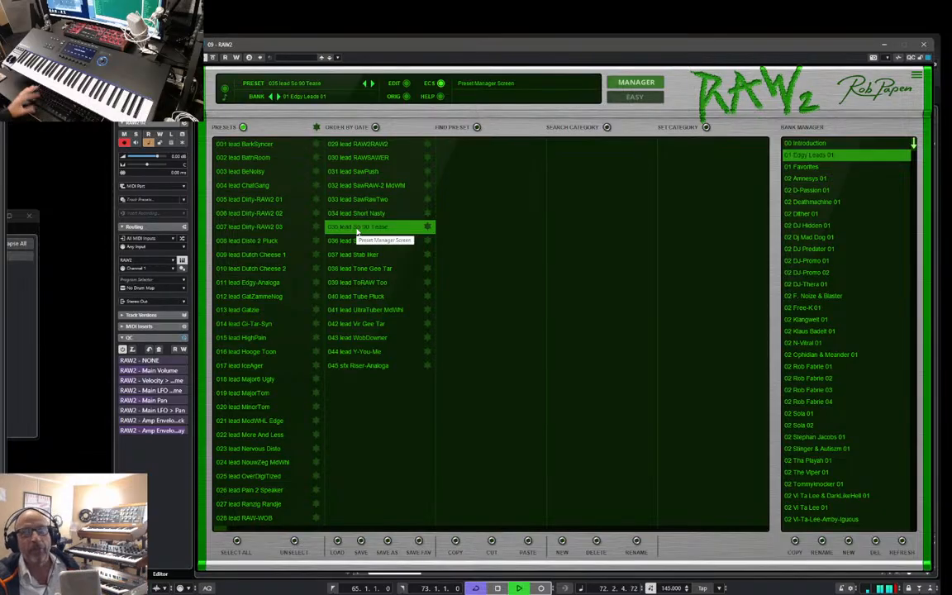
Step: Leave the preset manager for the Easy page, boost the highest EQ band and enable the waveshaper at about 77% wet
left_click(635, 83)
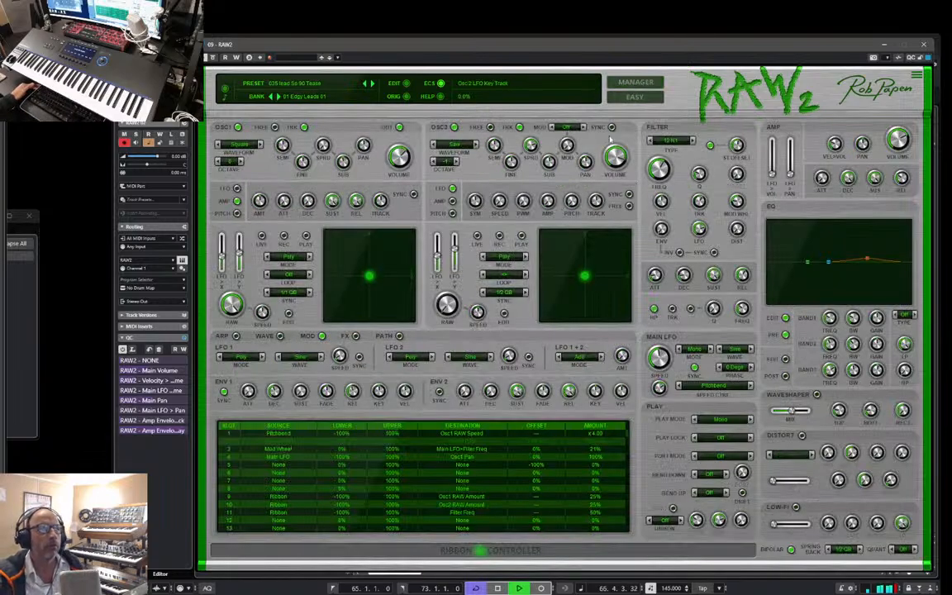
left_click(634, 98)
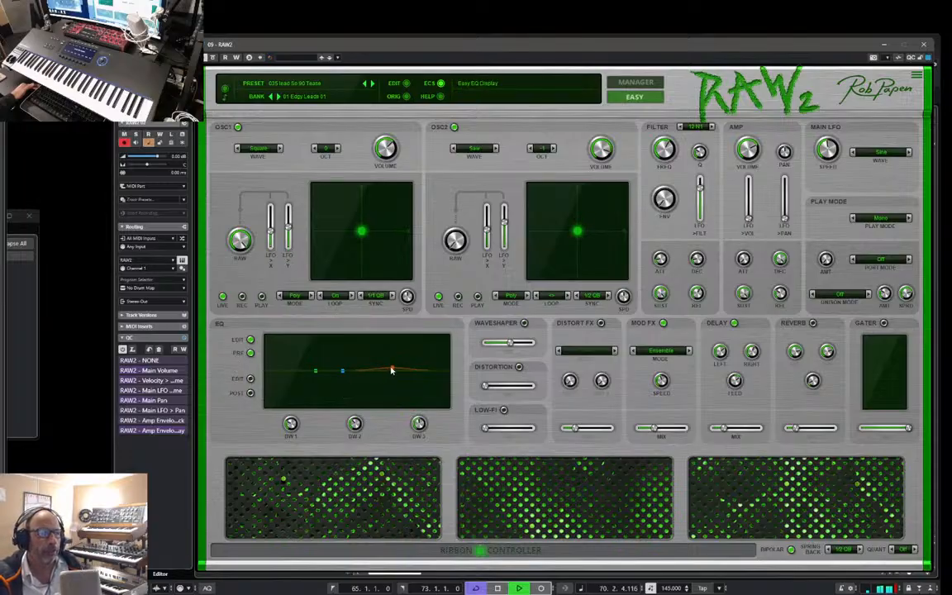
left_click_drag(392, 370, 404, 358)
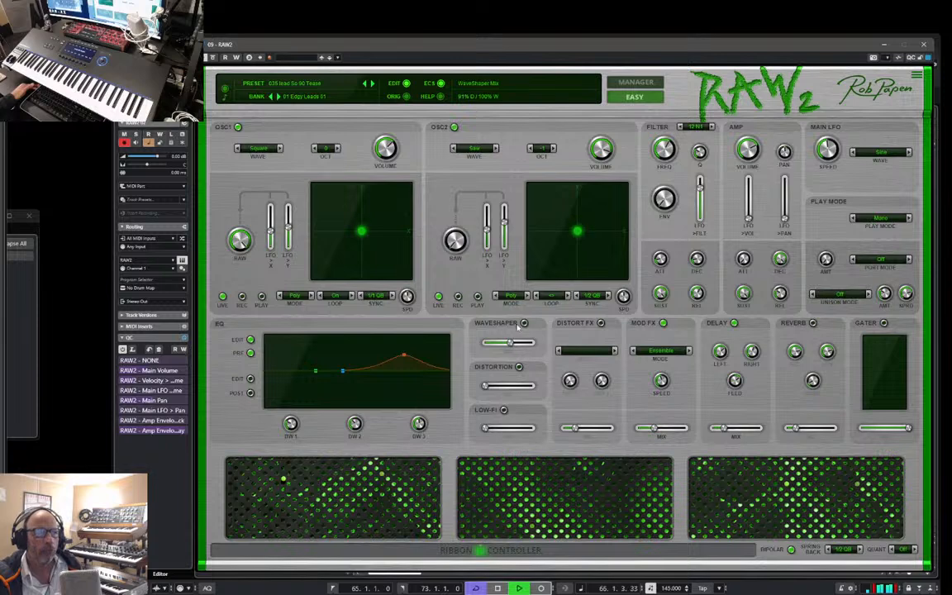
left_click(524, 323)
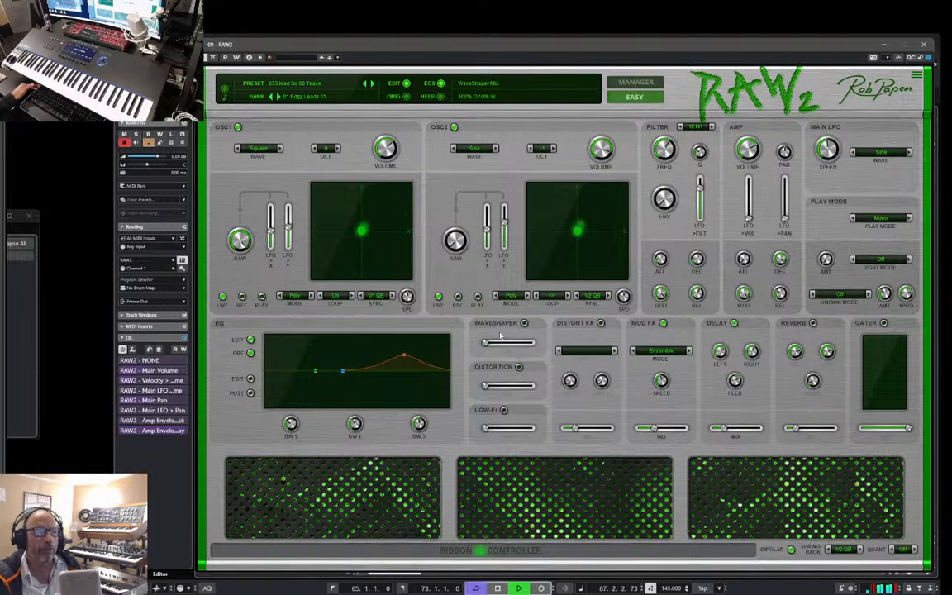
left_click(524, 323)
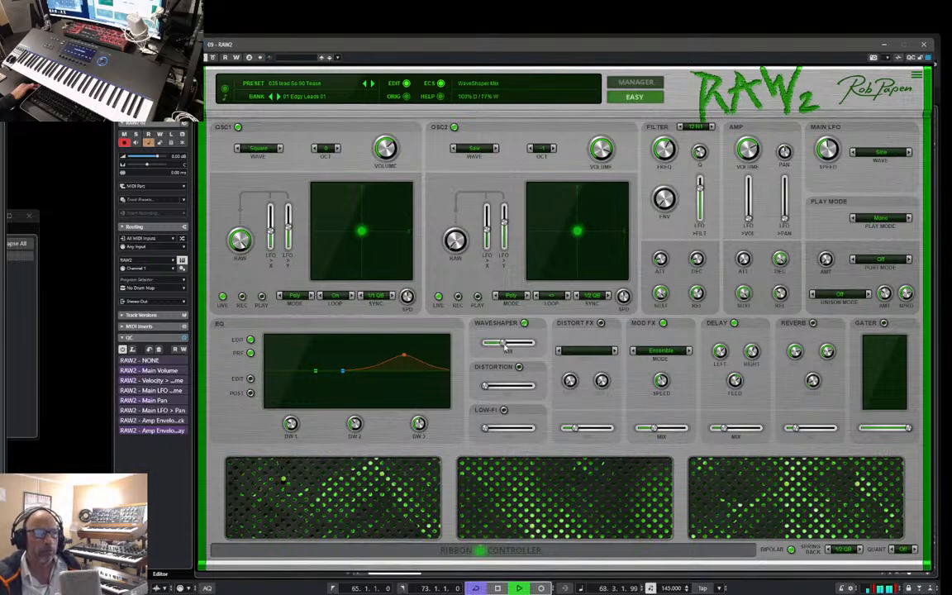
left_click_drag(507, 347, 504, 348)
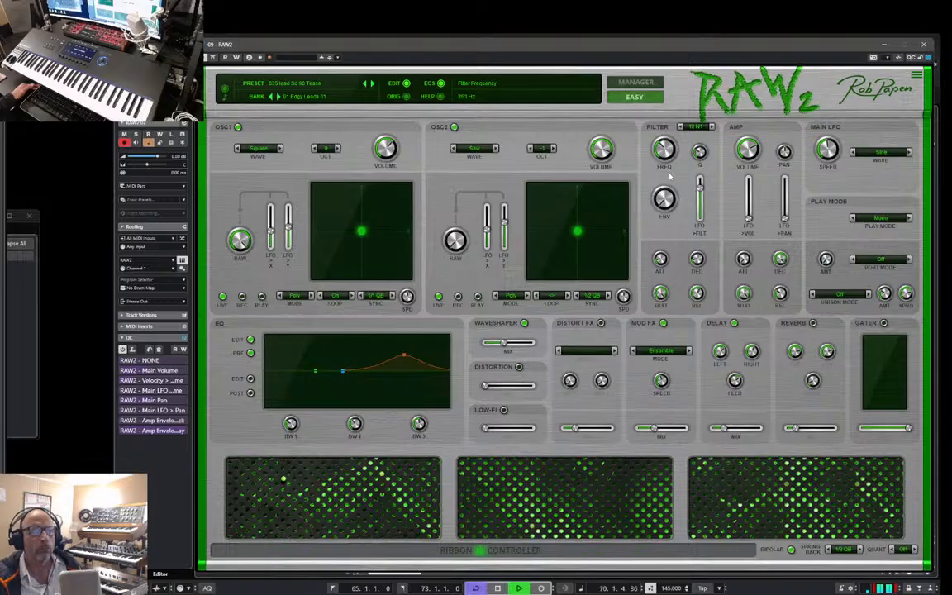
Step: Change the filter type to 12 BP1, readjust the filter frequency and remove its LFO modulation
left_click_drag(670, 180, 675, 149)
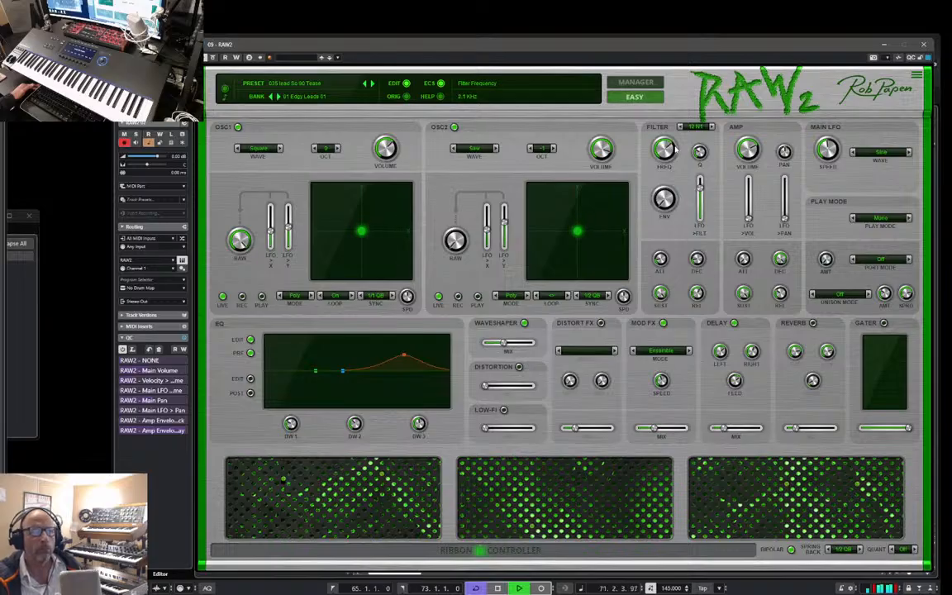
left_click(694, 127)
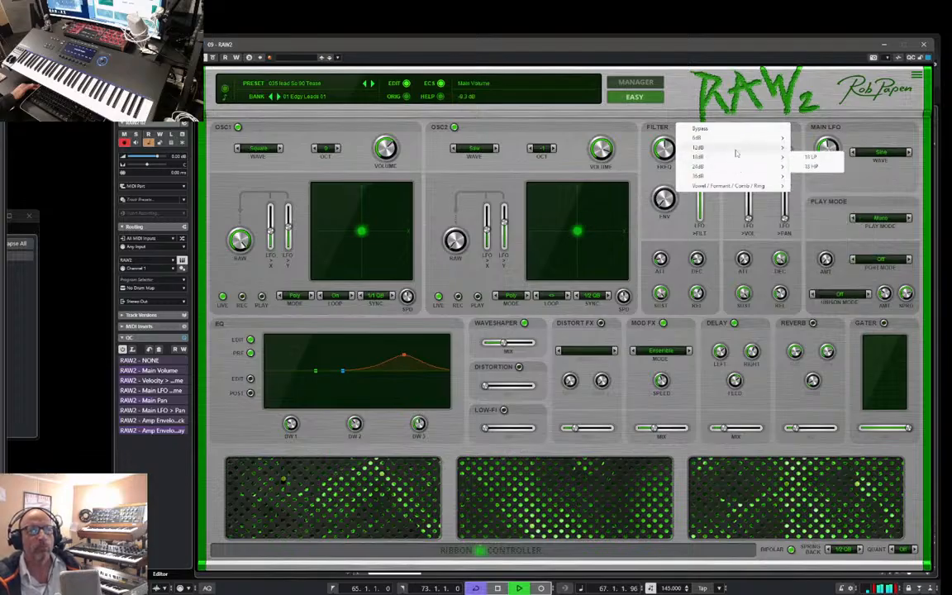
left_click(735, 153)
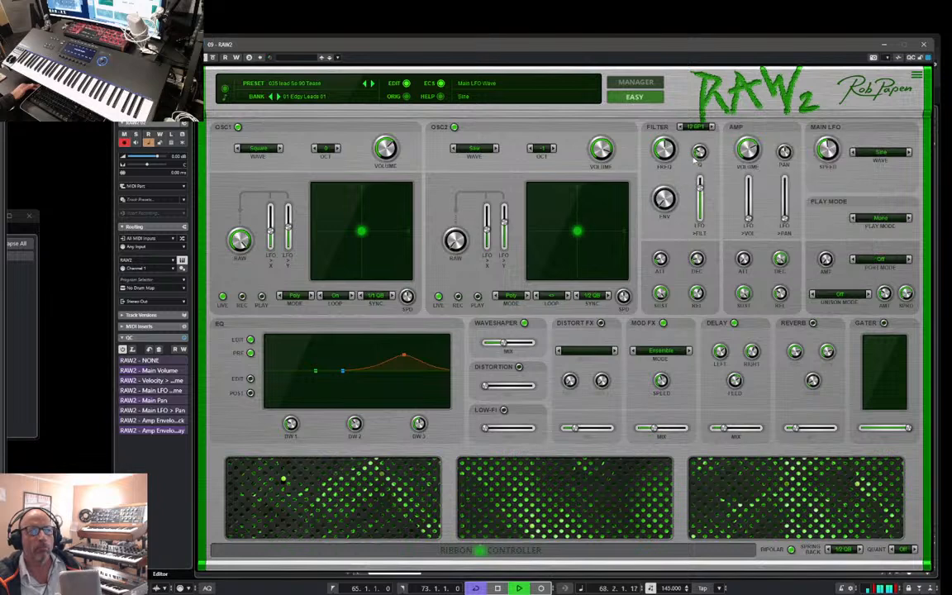
left_click_drag(668, 166, 670, 176)
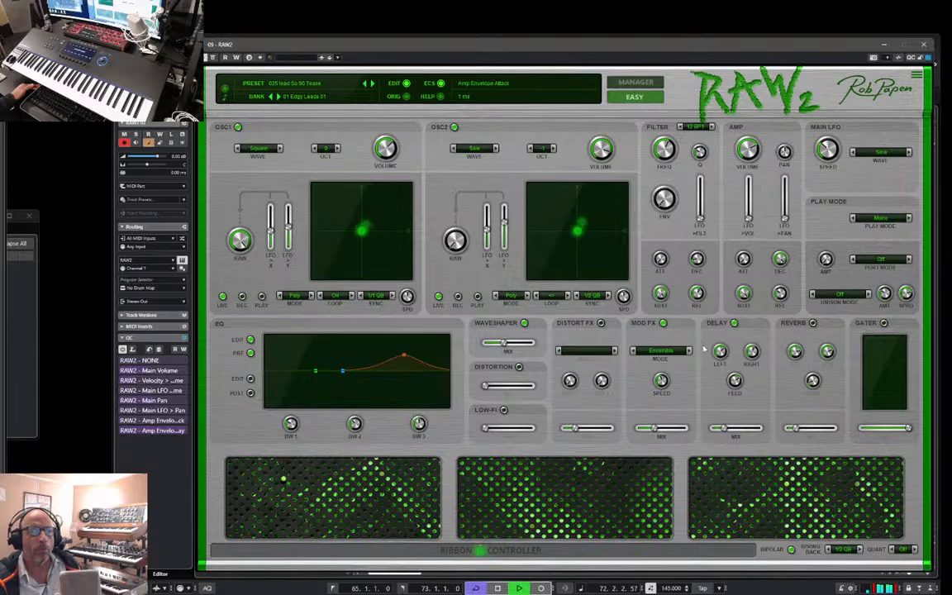
Step: Reduce the highest EQ band's boost, enable distortion at 0% wet and lower the waveshaper mix to 58% wet
left_click_drag(403, 355, 405, 361)
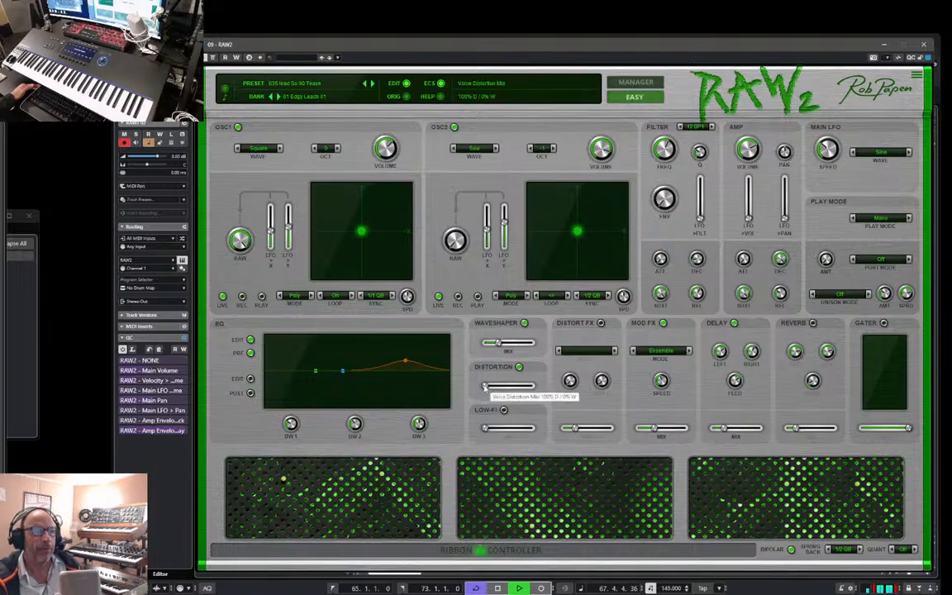
mouse_move(486, 386)
left_mouse_down()
mouse_move(505, 391)
mouse_move(486, 390)
left_mouse_up()
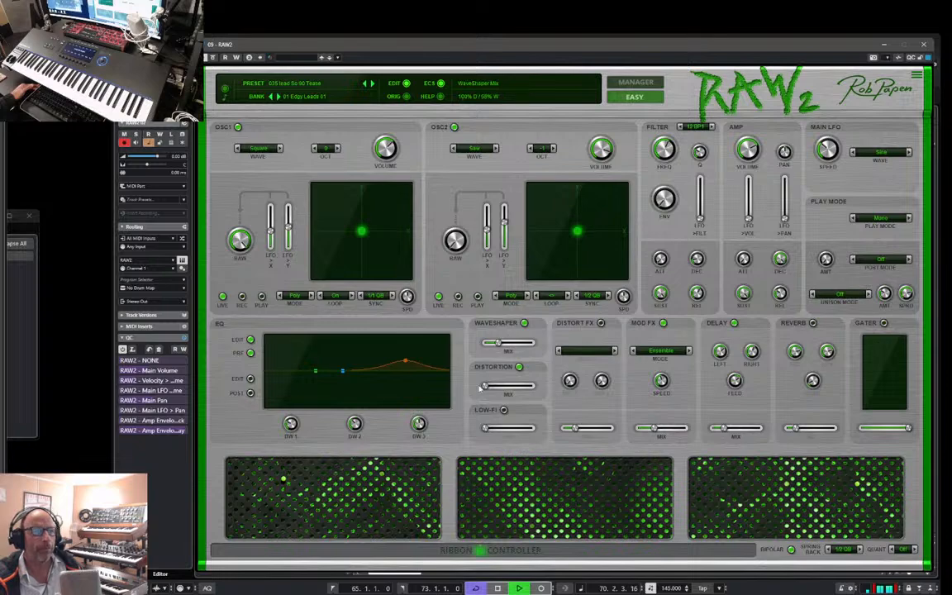
Step: Leave the Easy page and audition the unison modes 2 Special and 2 Octave, settling on Fifth
left_click(634, 97)
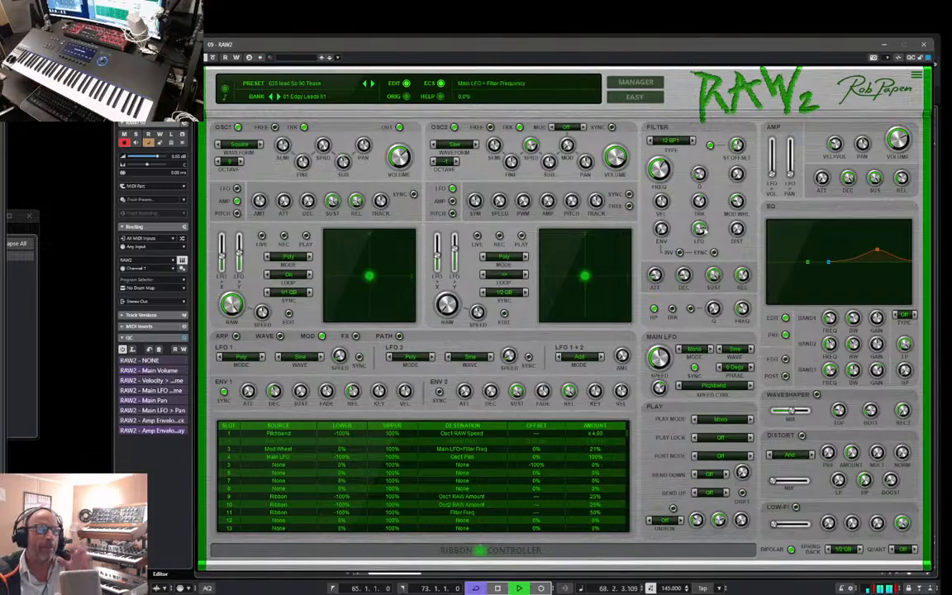
left_click(667, 521)
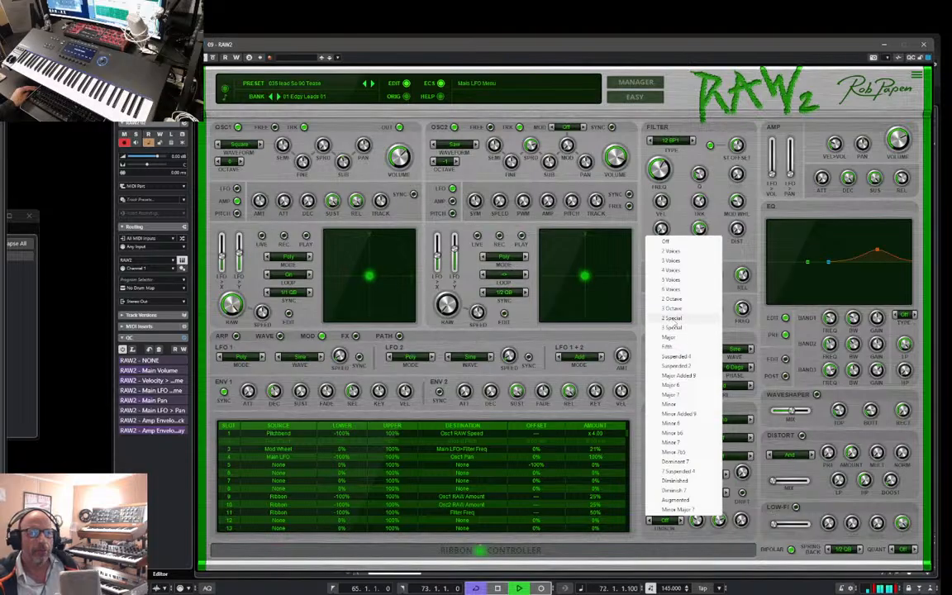
left_click(671, 318)
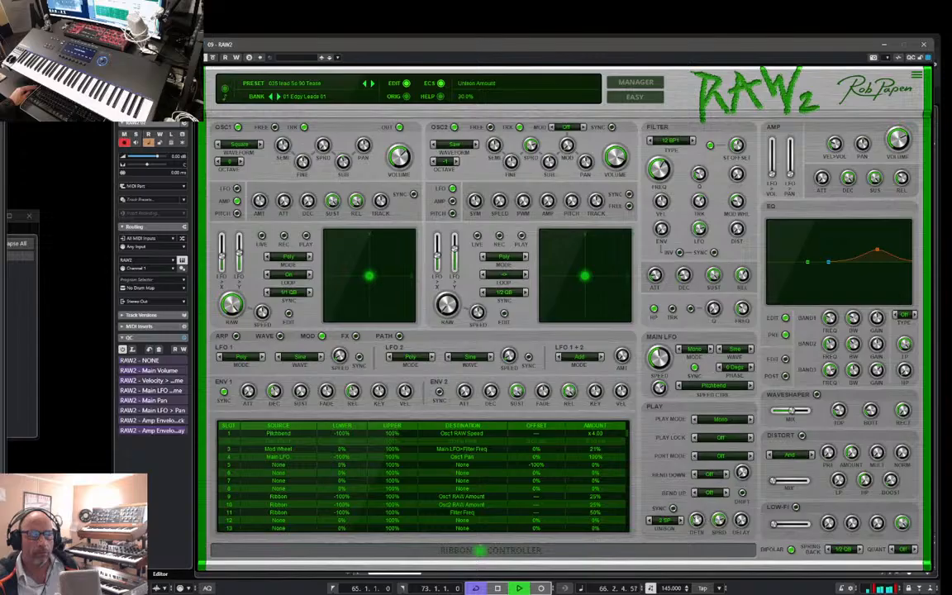
left_click(662, 520)
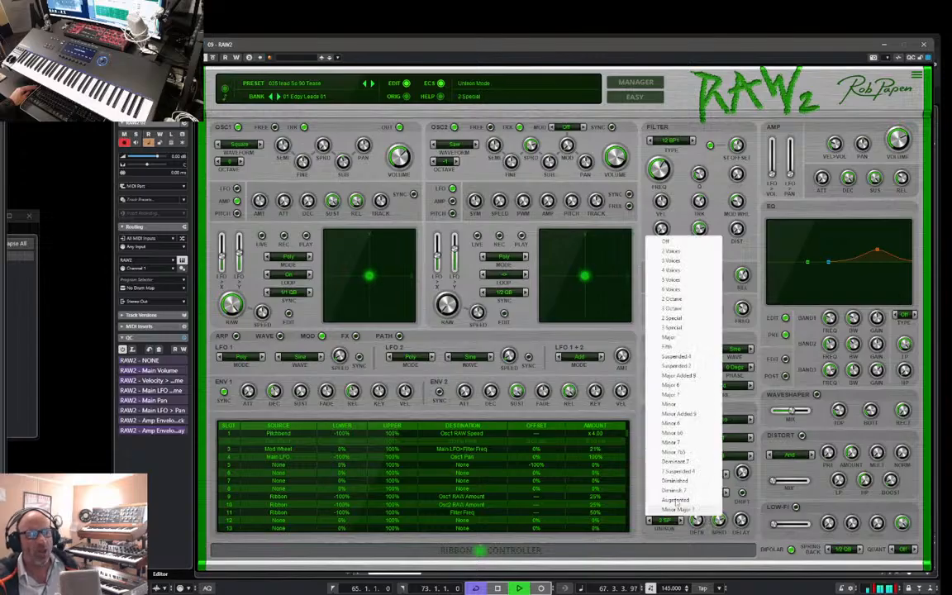
left_click(671, 299)
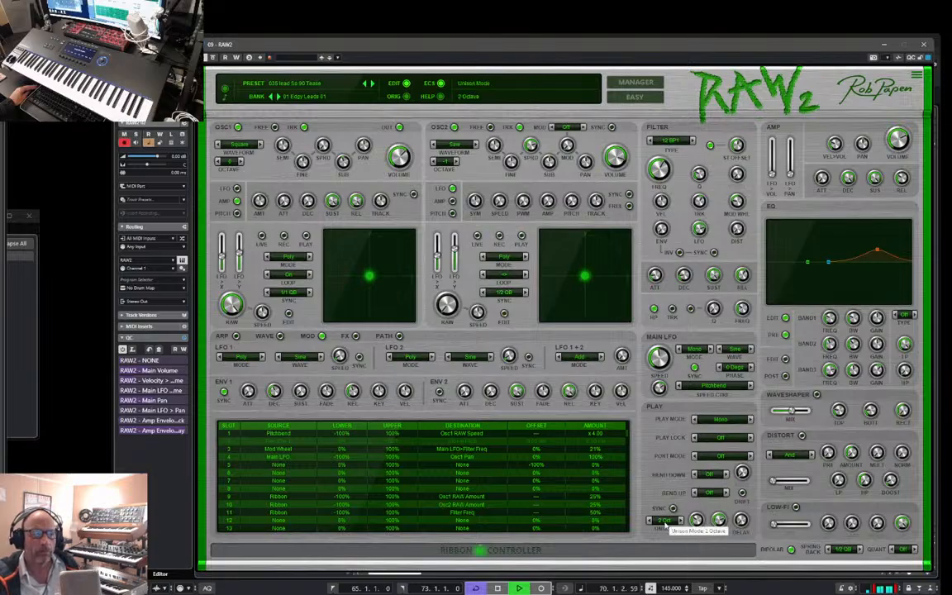
left_click(665, 520)
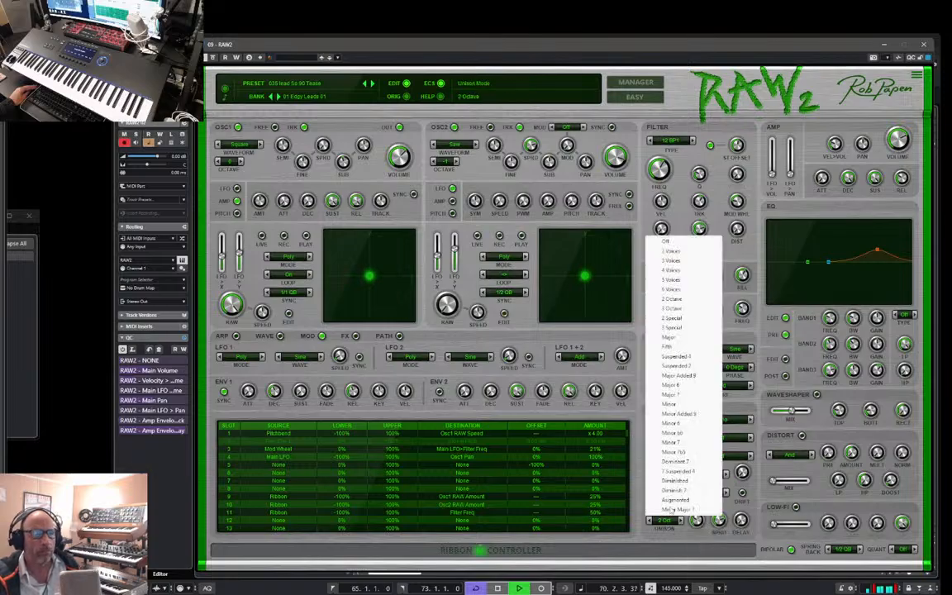
left_click(668, 349)
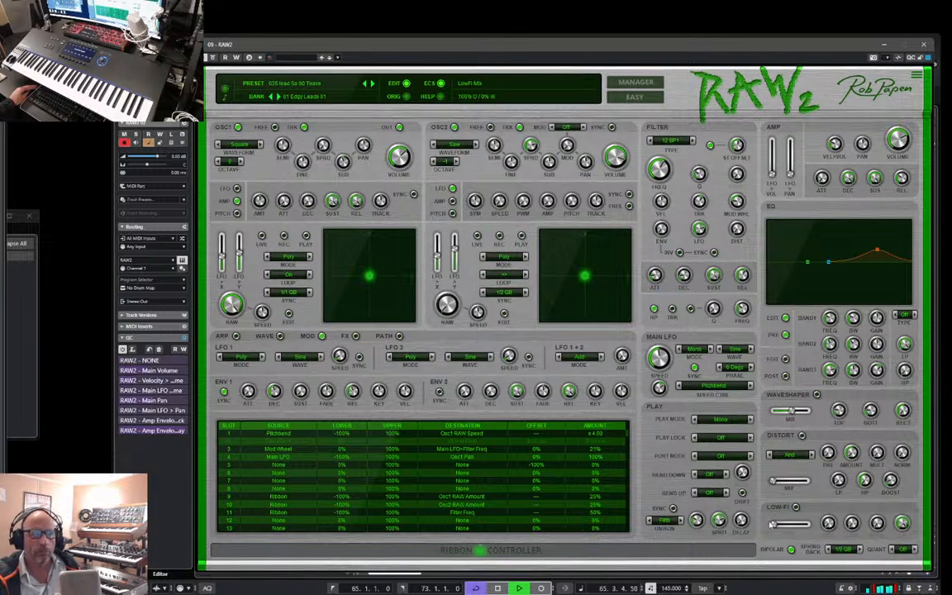
Step: Bring the waveshaper mix to fully dry and turn it off, and reshape the amp envelope's sustain and decay
left_click_drag(792, 411, 781, 415)
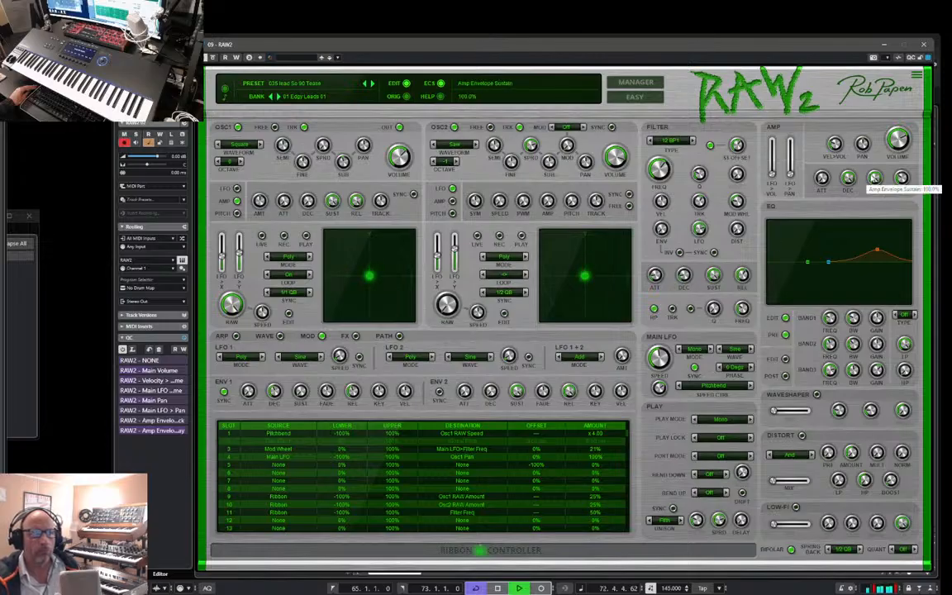
left_click_drag(873, 179, 873, 239)
left_click_drag(848, 178, 851, 210)
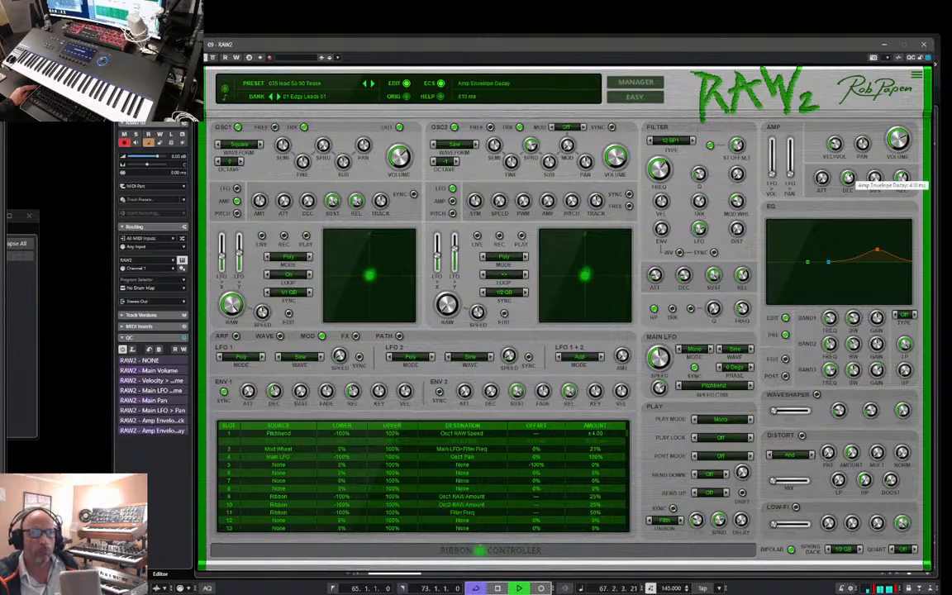
left_click_drag(846, 173, 848, 168)
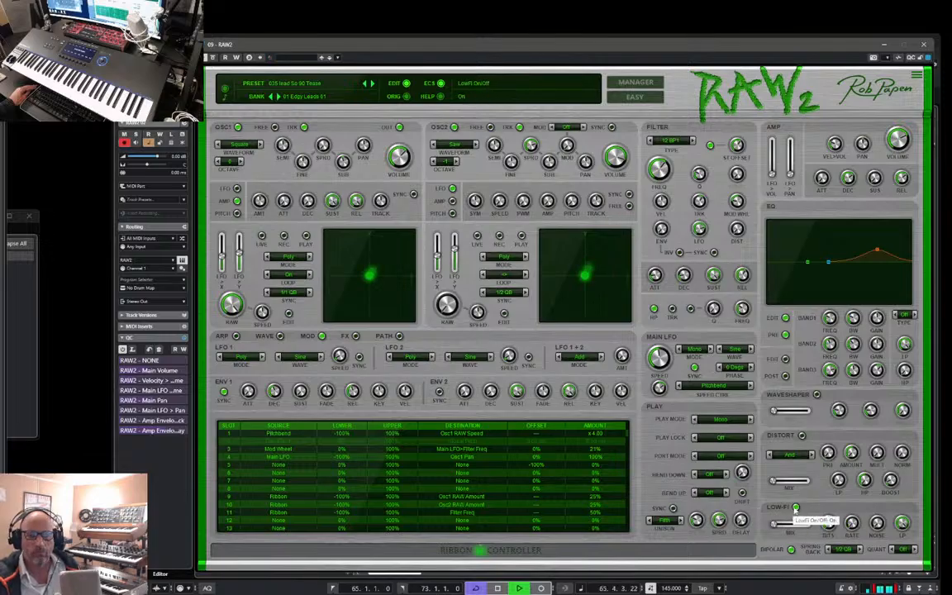
Step: Switch the Low-Fi effect back off, choose a different distortion type and raise the distortion mix
left_click(795, 507)
left_click(810, 455)
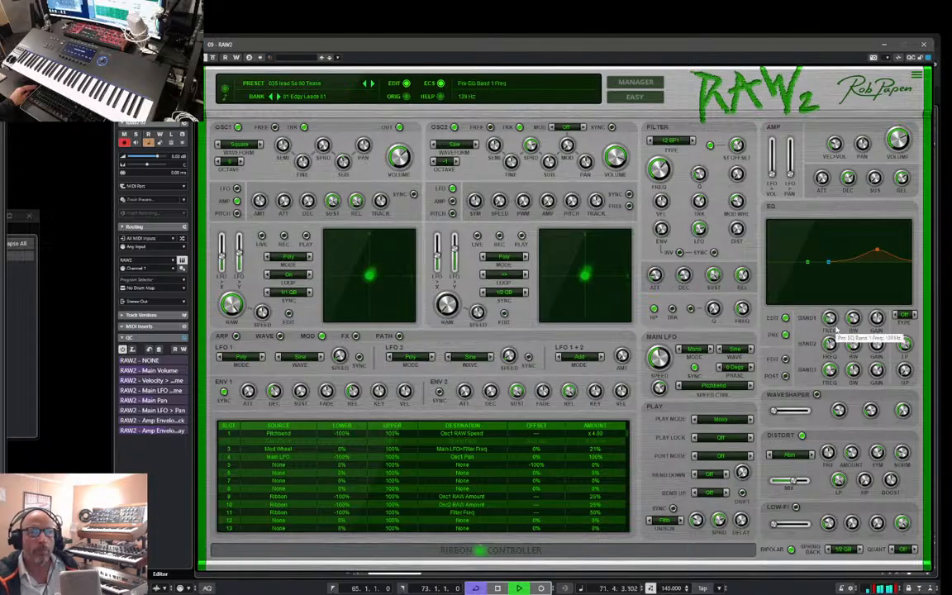
Step: Cut band 1 of the pre EQ, and bring up the post EQ for editing and switch it off
left_click_drag(807, 263, 796, 283)
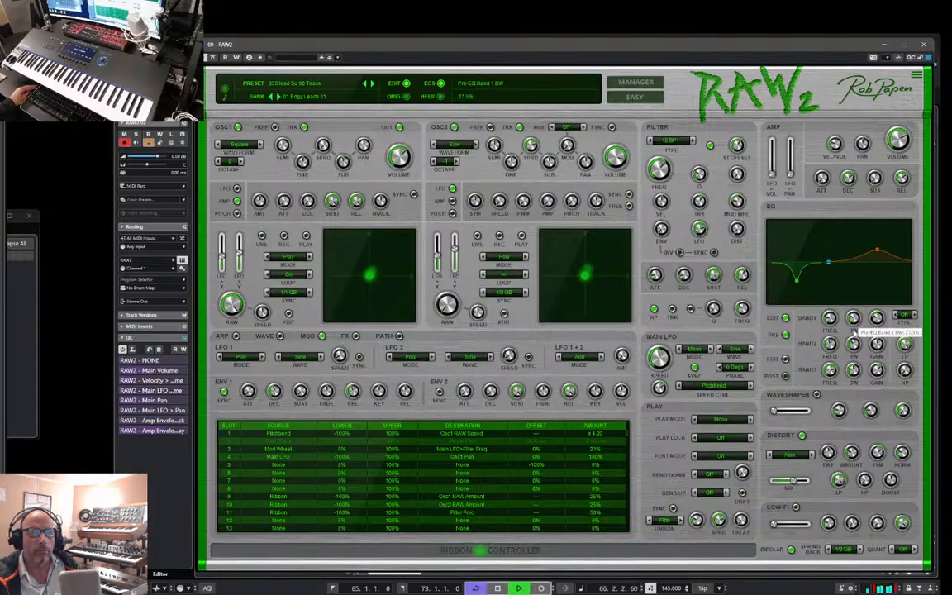
left_click(785, 361)
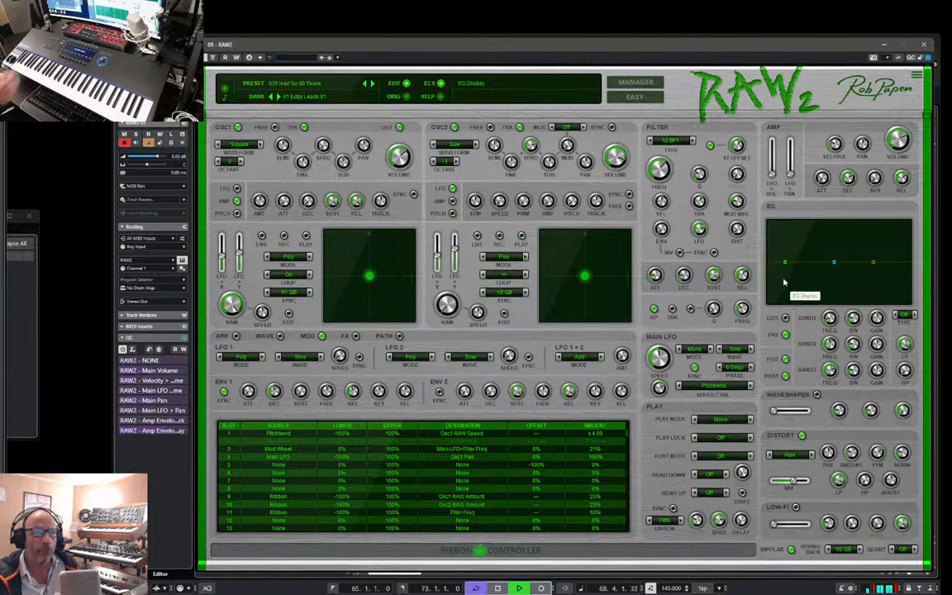
left_click(784, 376)
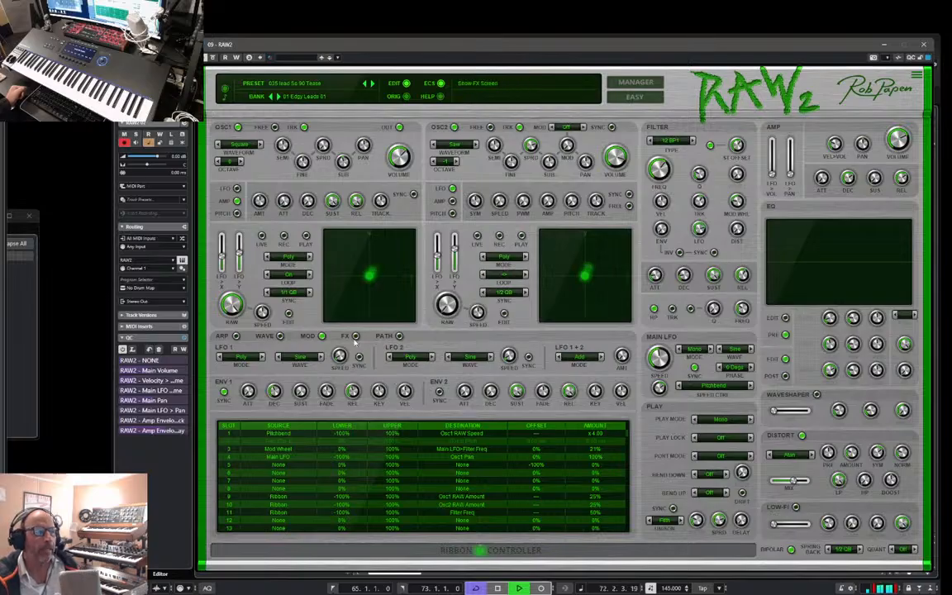
Step: On the effects page, turn off the delay, adjust the amp release and try reverb with altered length and 38% wet mix
left_click(354, 336)
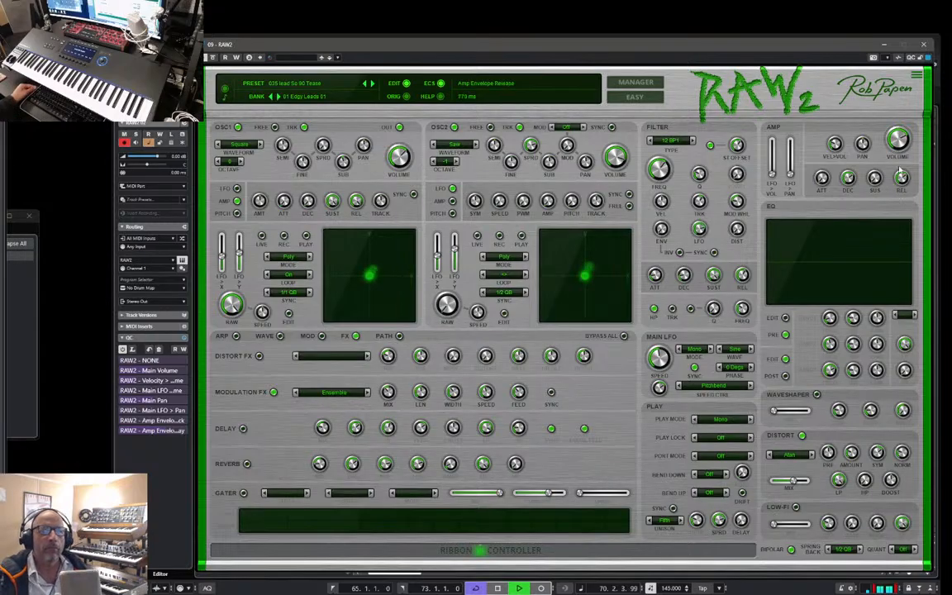
left_click_drag(900, 171, 847, 187)
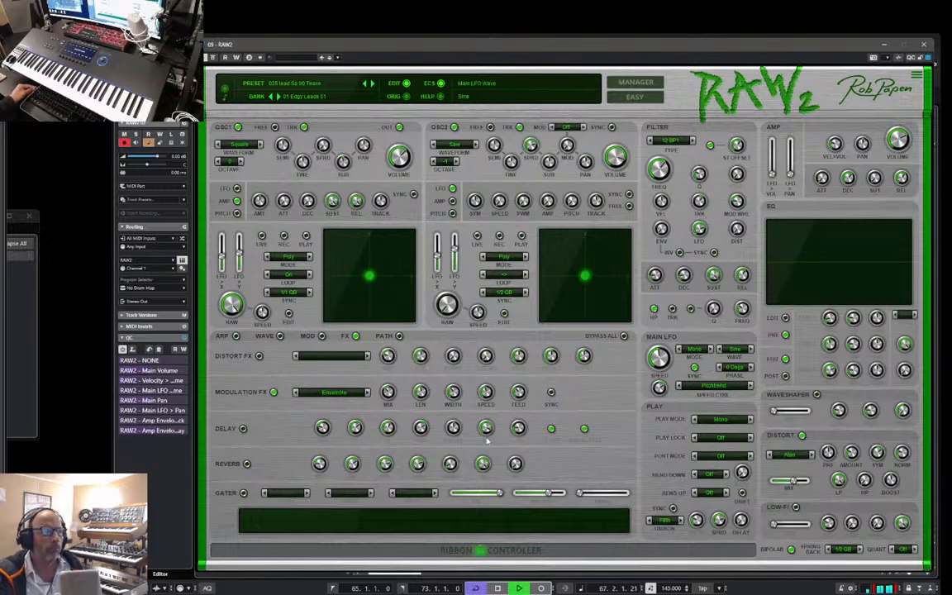
left_click(247, 463)
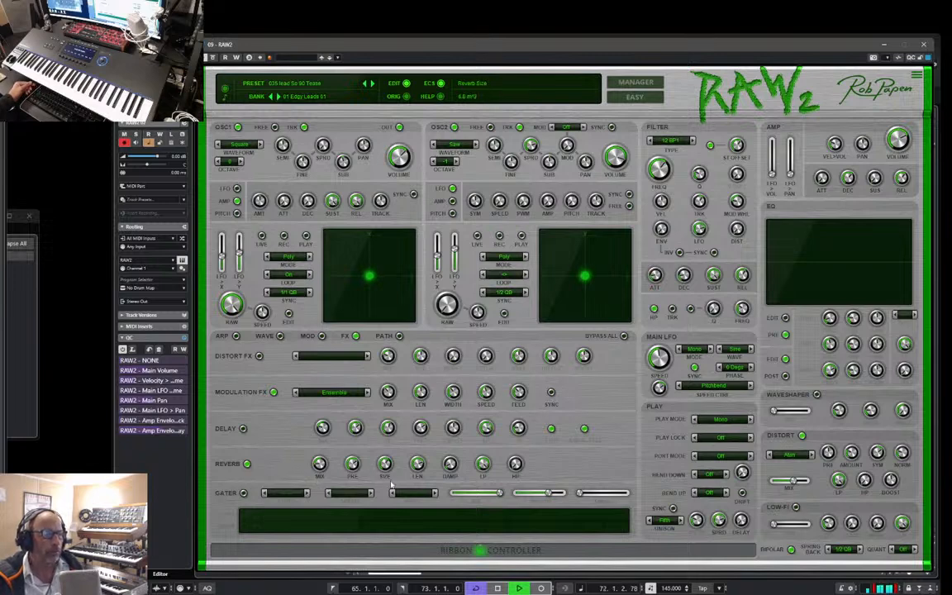
left_click_drag(419, 466, 423, 491)
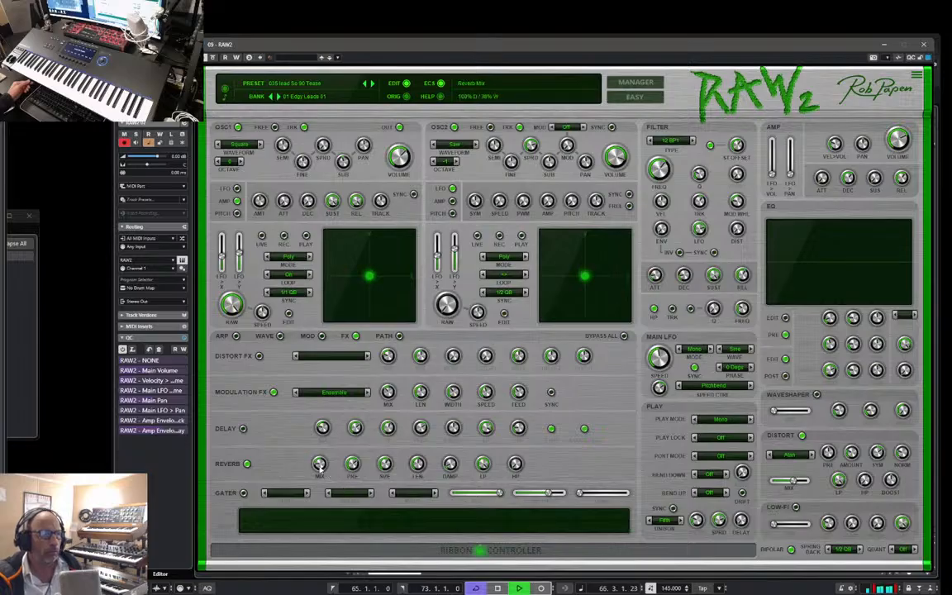
mouse_move(322, 476)
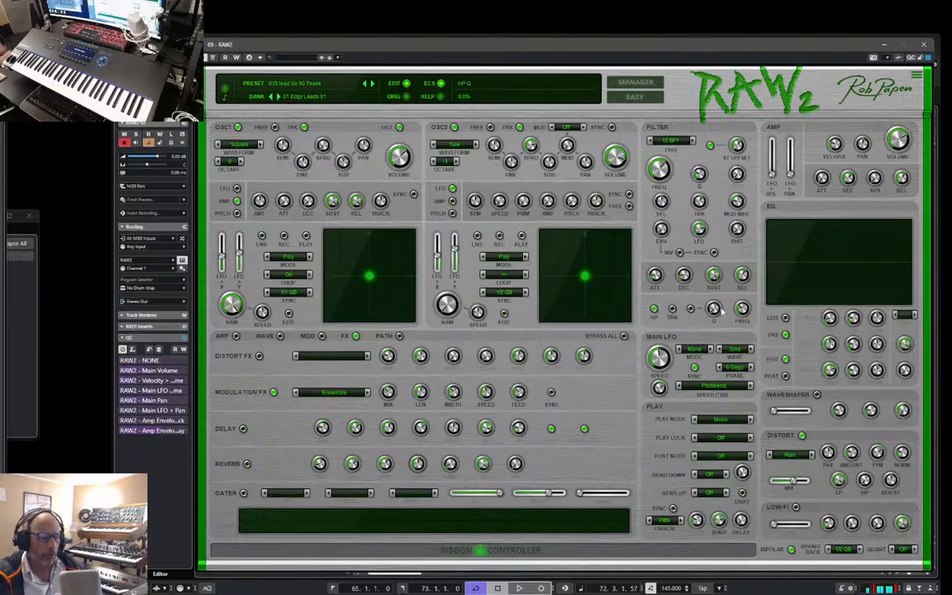
Step: Set both pitch bend down and pitch bend up to 2 semitones, and bring up the modulation page
mouse_move(480, 550)
left_mouse_down()
mouse_move(404, 548)
mouse_move(669, 550)
mouse_move(506, 551)
left_mouse_up()
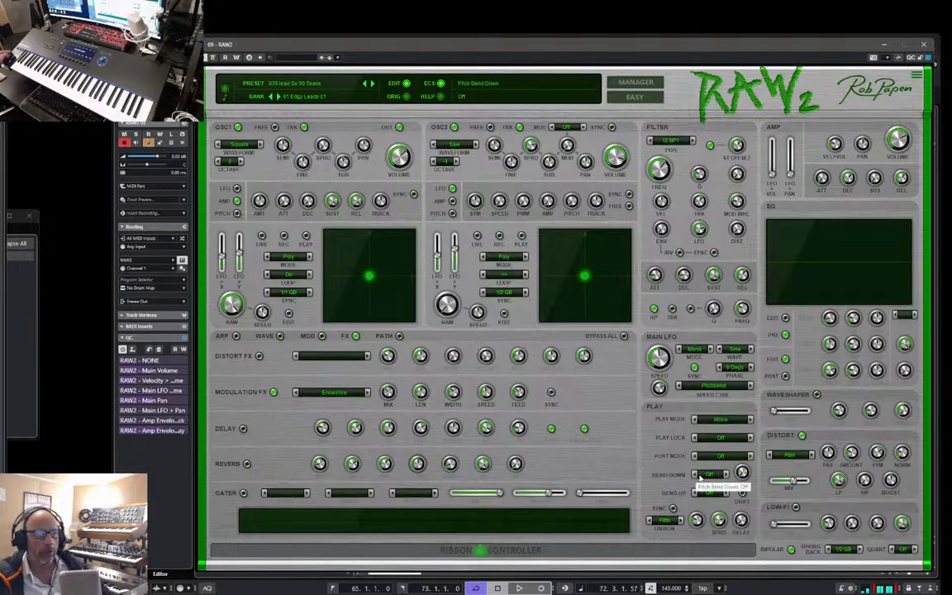
left_click(712, 473)
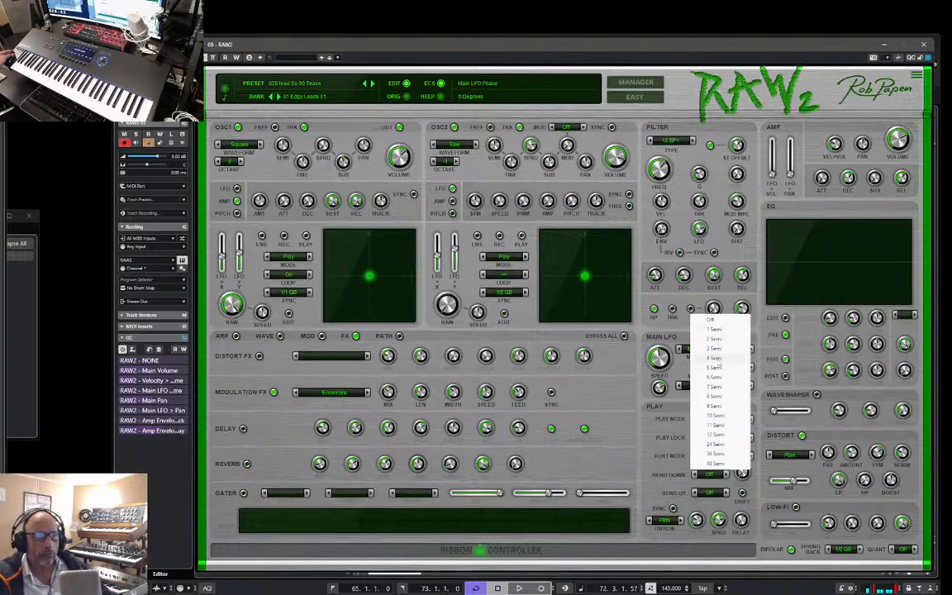
left_click(718, 341)
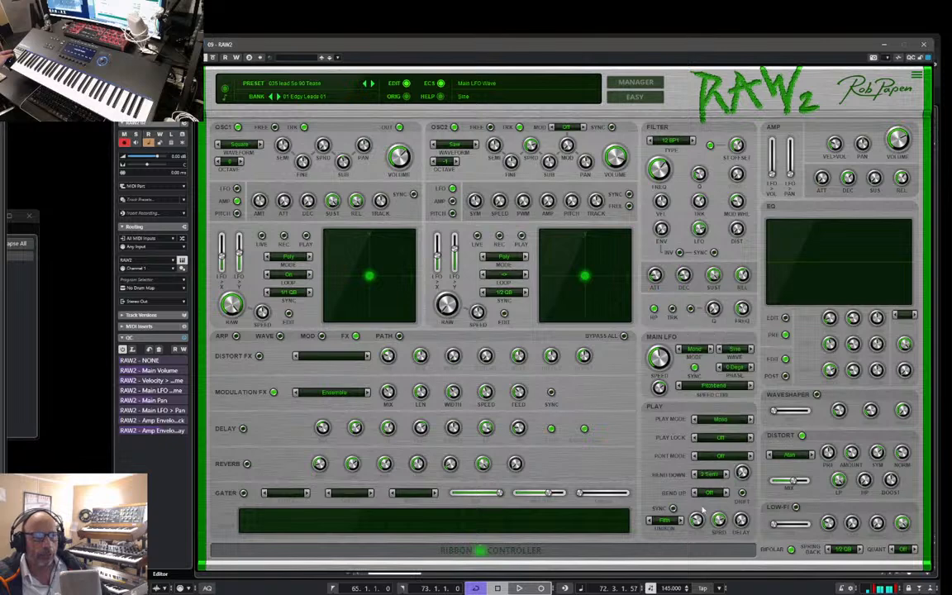
left_click(715, 318)
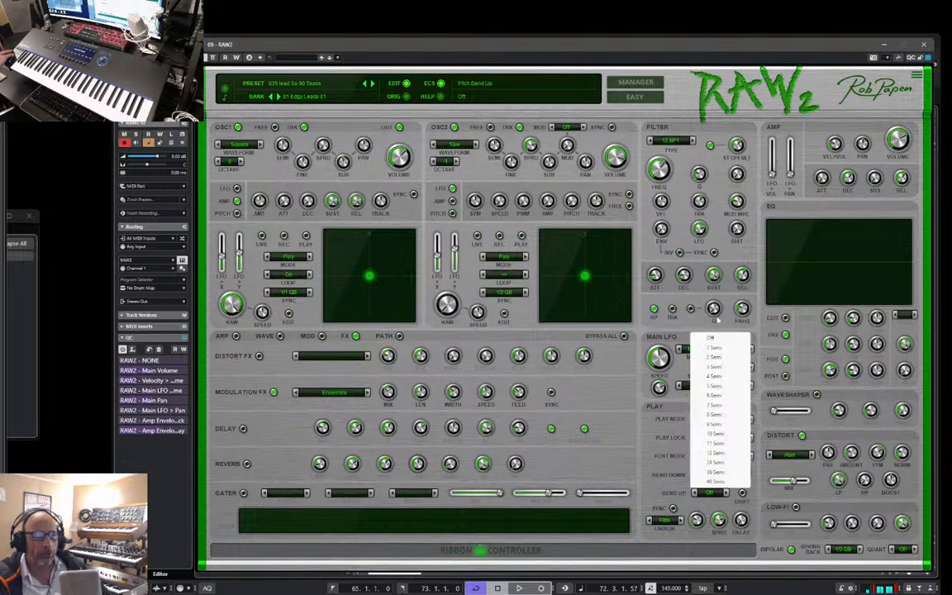
left_click(715, 357)
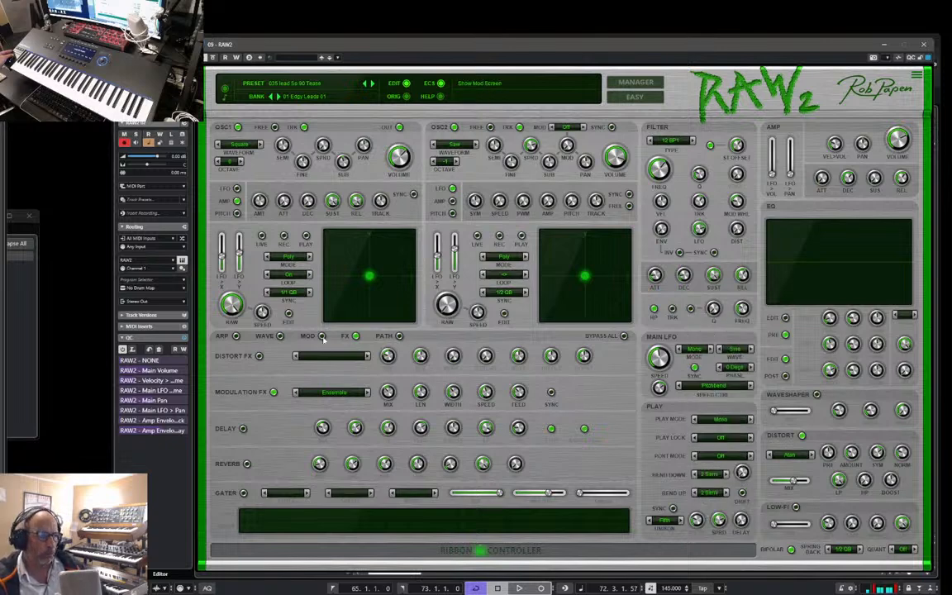
left_click(323, 336)
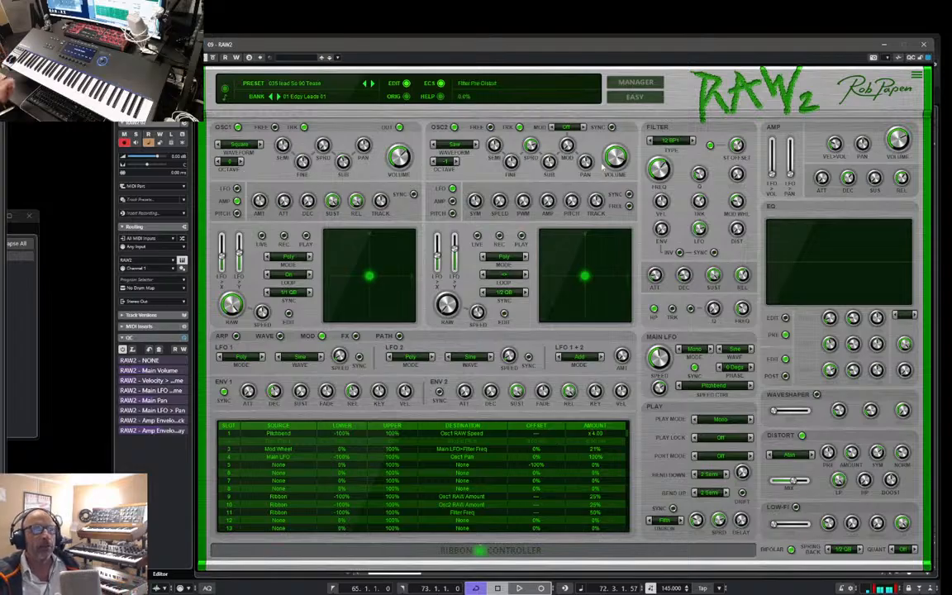
Step: Save the edited sound as a new preset named "lead PaperChat"
left_click(282, 83)
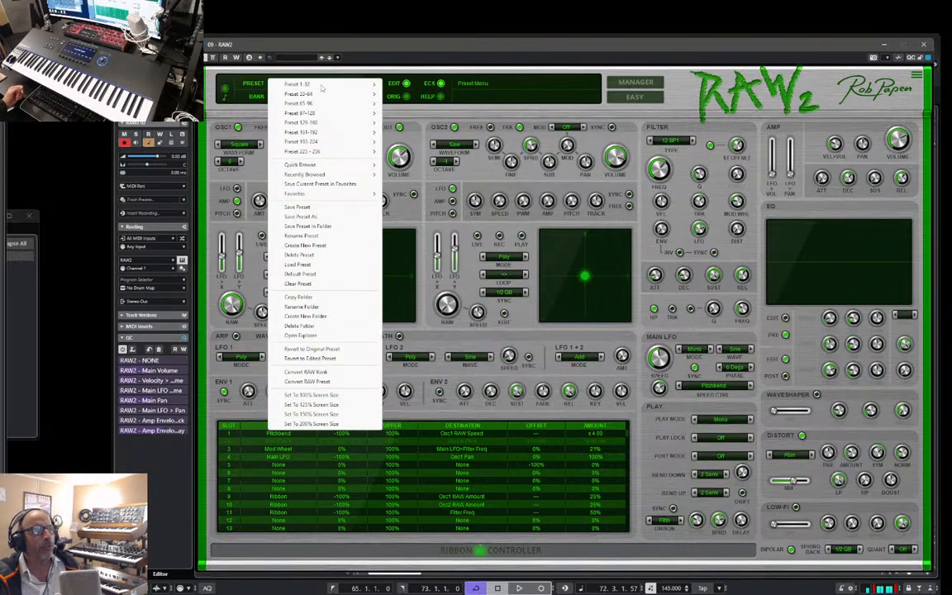
left_click(327, 218)
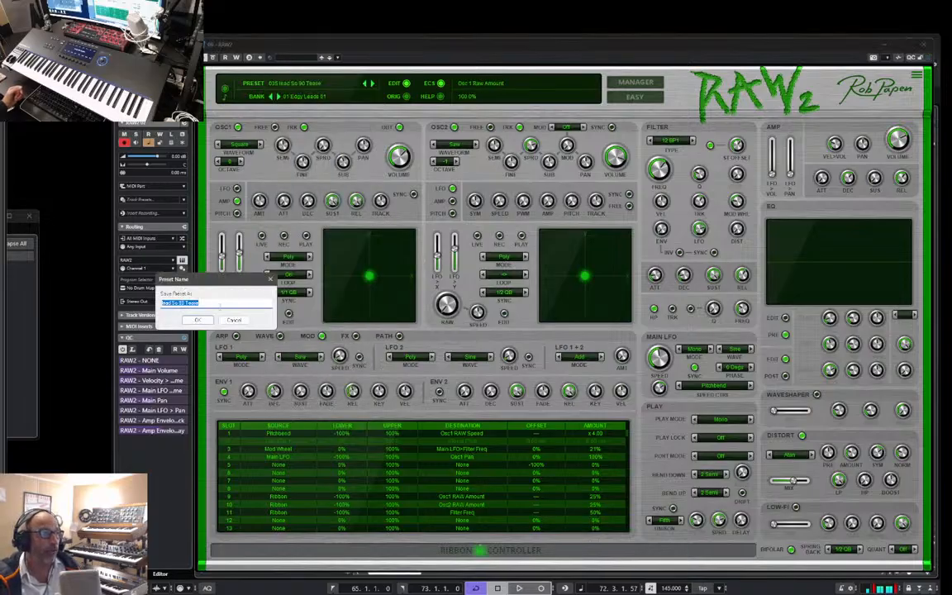
left_click(223, 304)
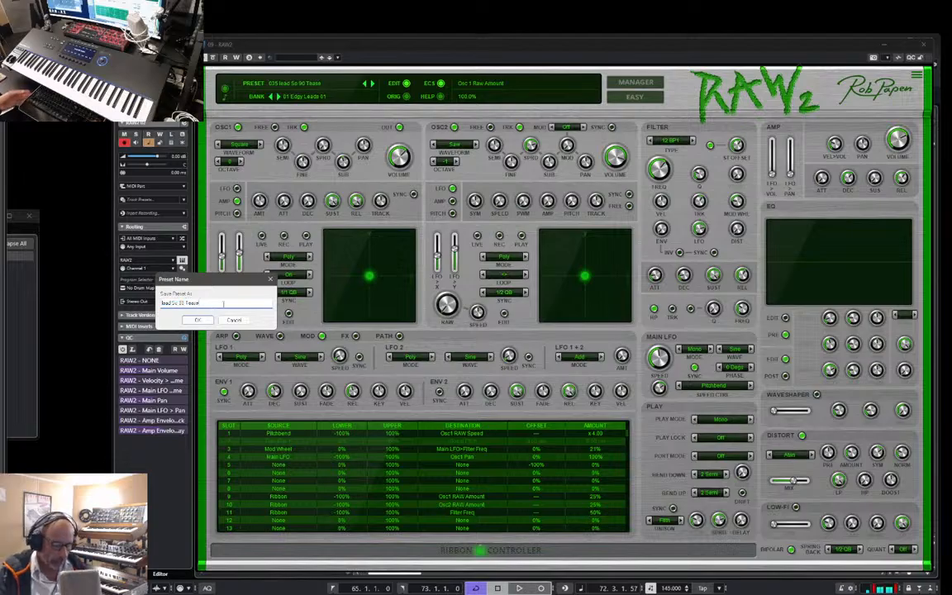
key("BackSpace")
key("BackSpace")
key("BackSpace")
key("BackSpace")
key("BackSpace")
key("BackSpace")
key("BackSpace")
key("BackSpace")
key("BackSpace")
key("BackSpace")
key("BackSpace")
key("BackSpace")
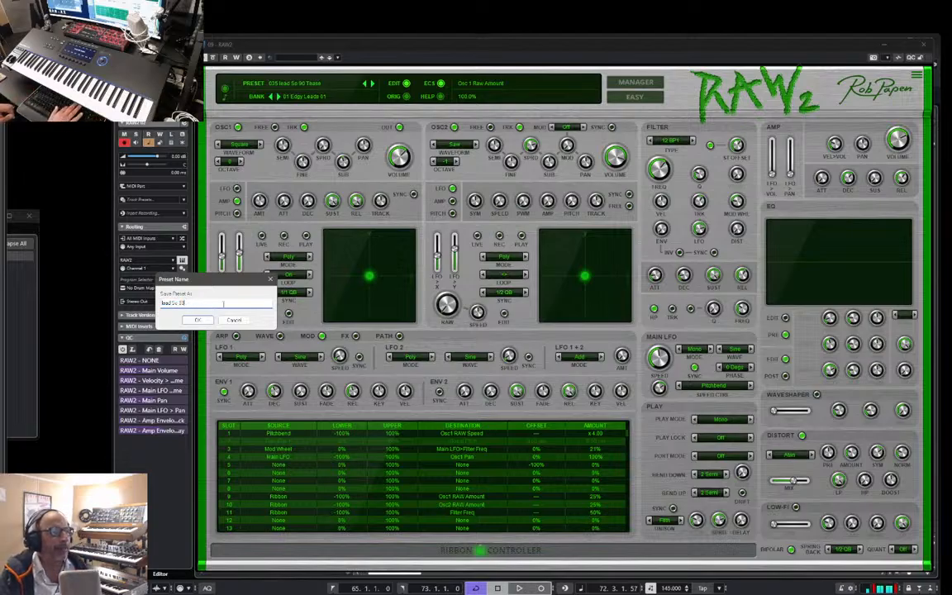
type("11")
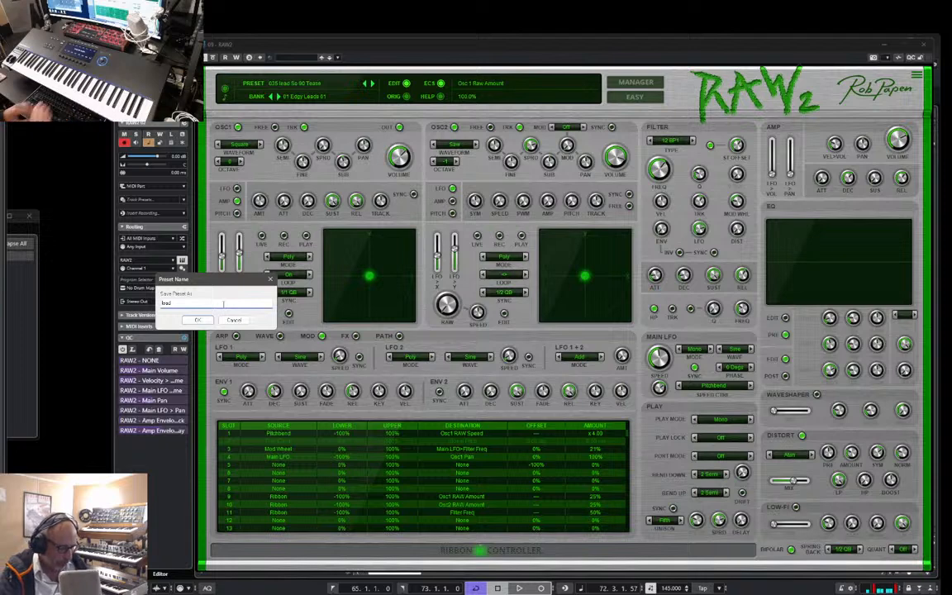
key("BackSpace")
key("BackSpace")
type("Paper Dis")
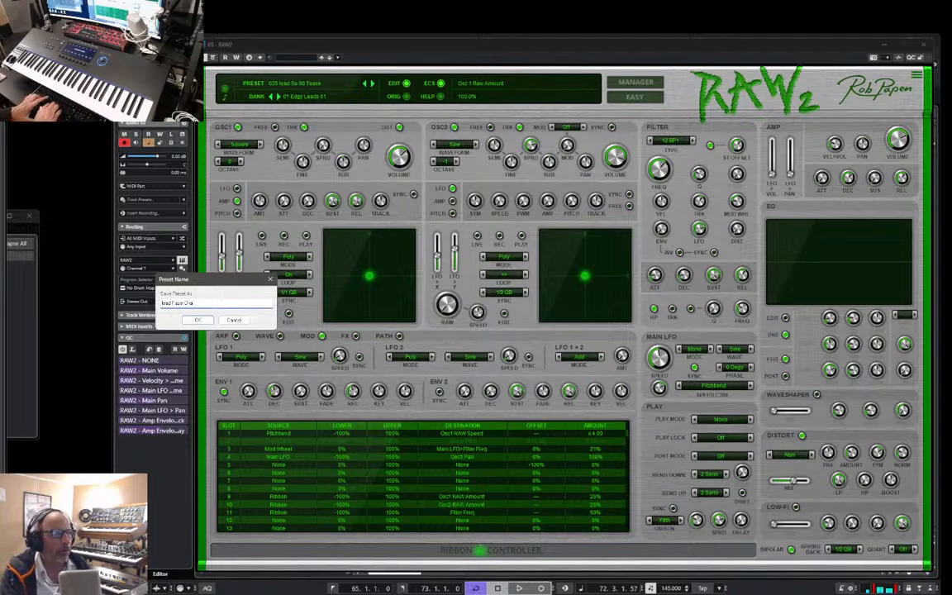
type(" Dial")
left_click(185, 302)
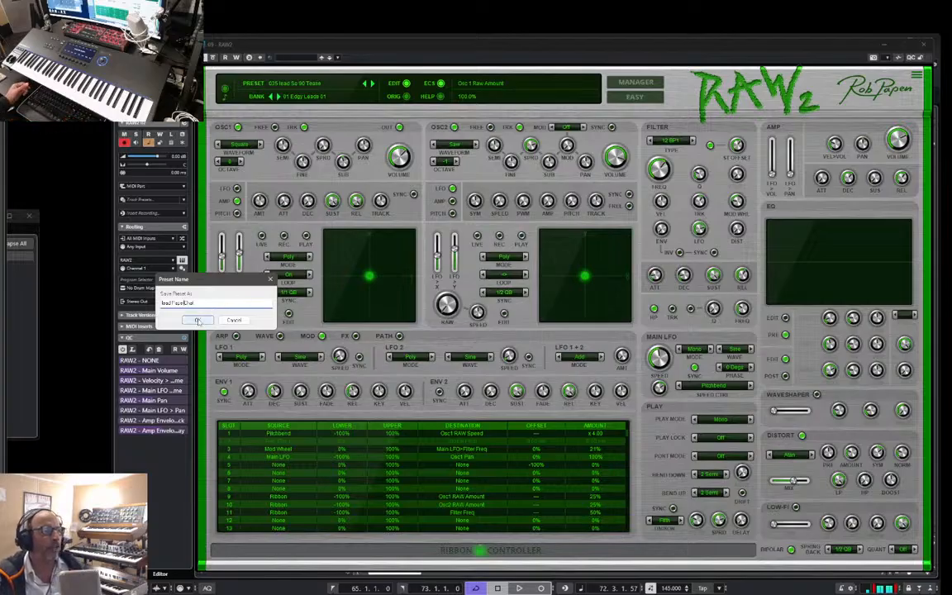
key("Return")
Step: In the PaperChat preset's category tags, remove Wobble, add Analog and replace Legato Mode with Mono Mode
left_click(636, 82)
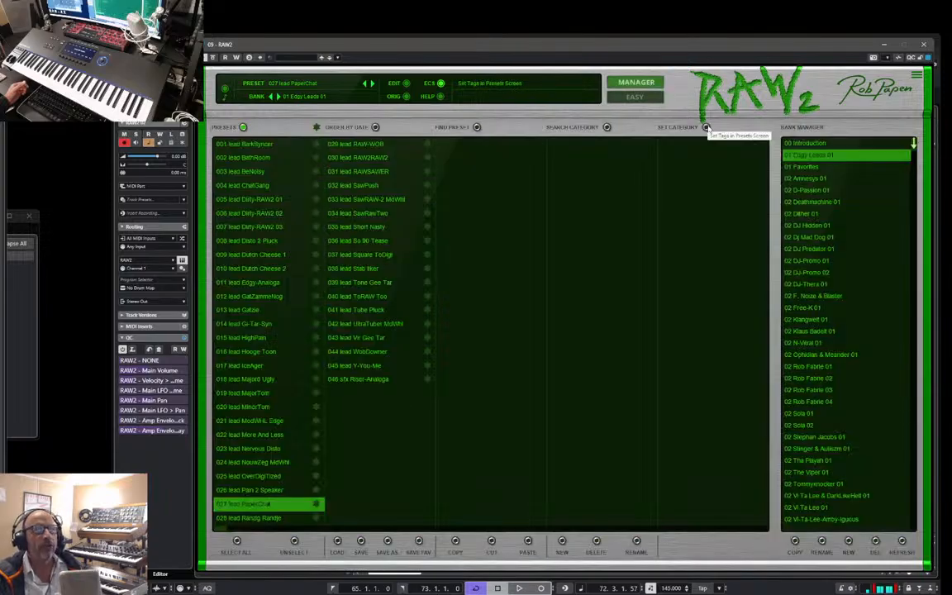
left_click(706, 127)
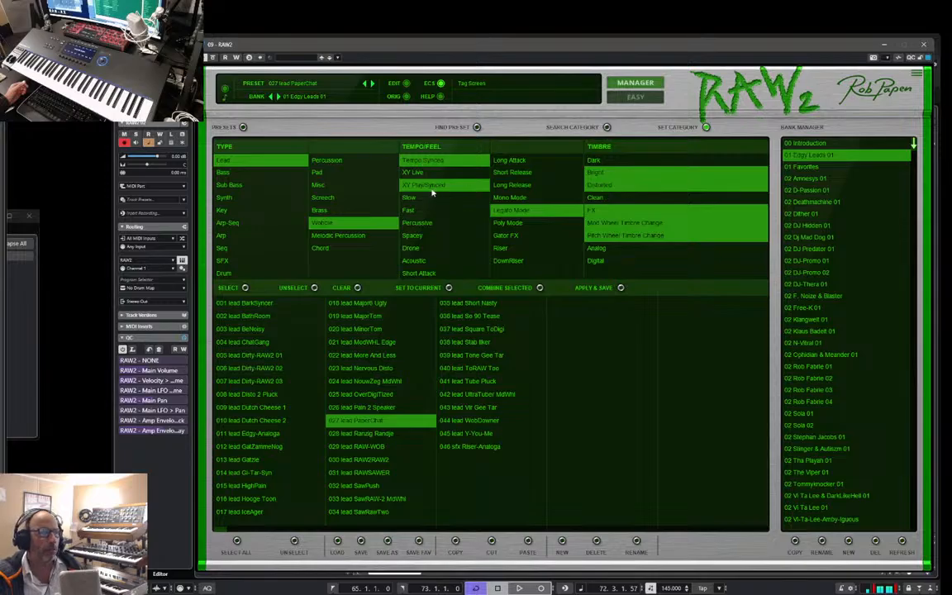
left_click(324, 228)
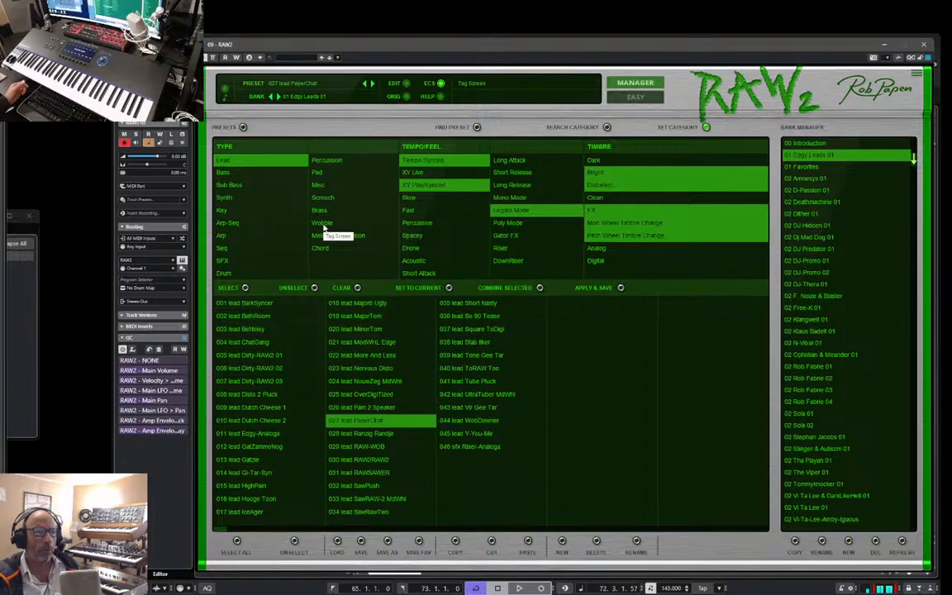
left_click(603, 250)
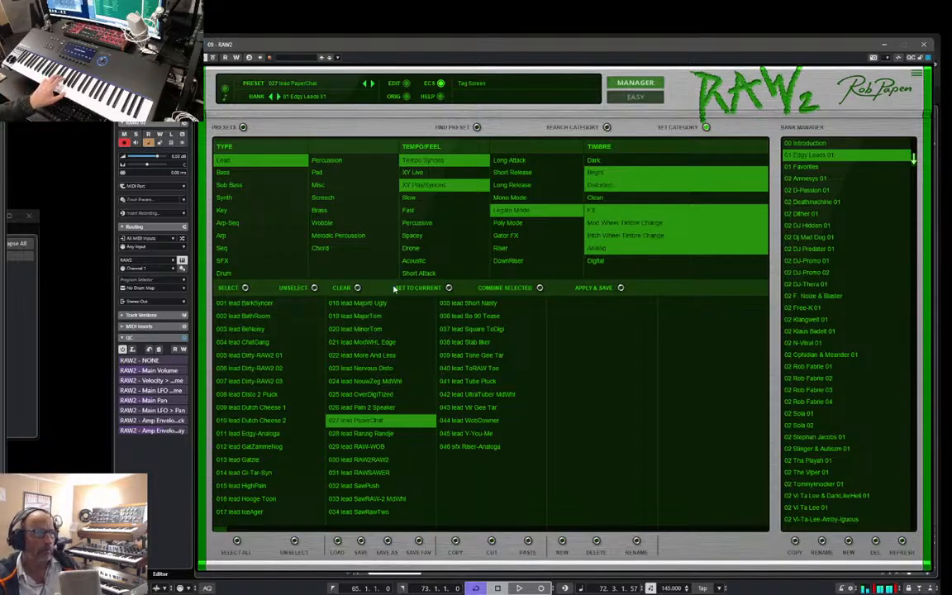
left_click(518, 208)
left_click(520, 199)
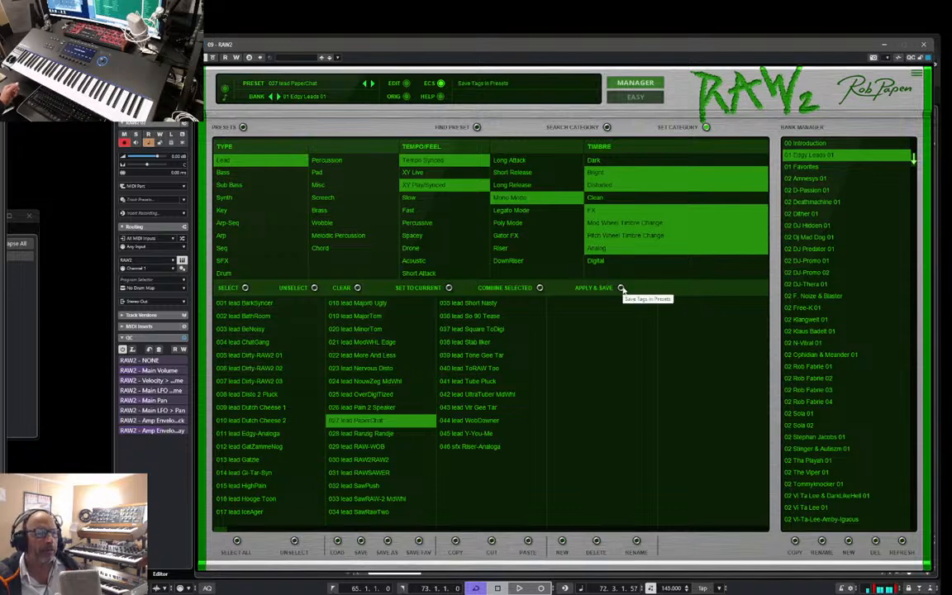
left_click(644, 82)
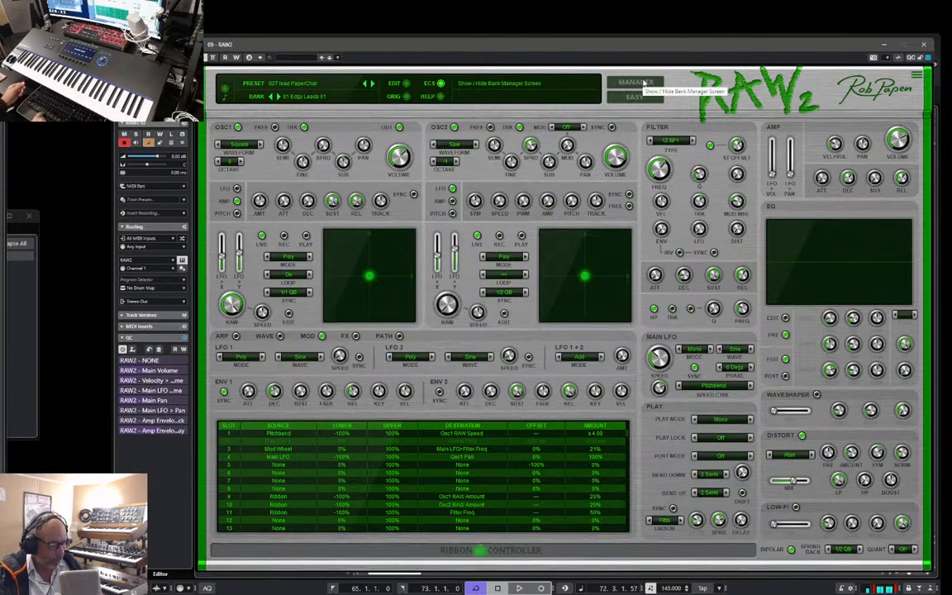
Step: Audition the loop with the PaperChat preset, and review its tags and its entry in the Edgy Leads 01 preset list
key("space")
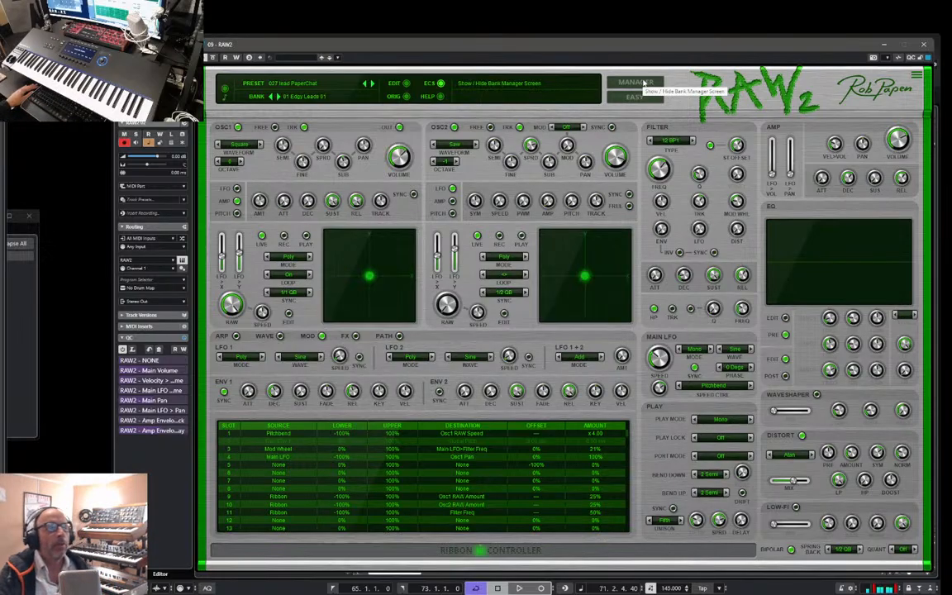
left_click(644, 83)
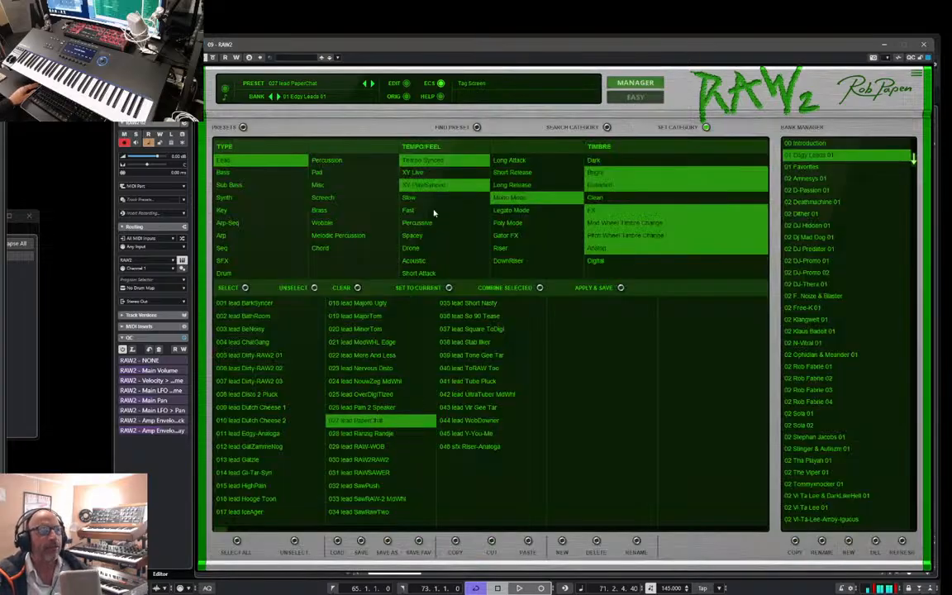
left_click(649, 79)
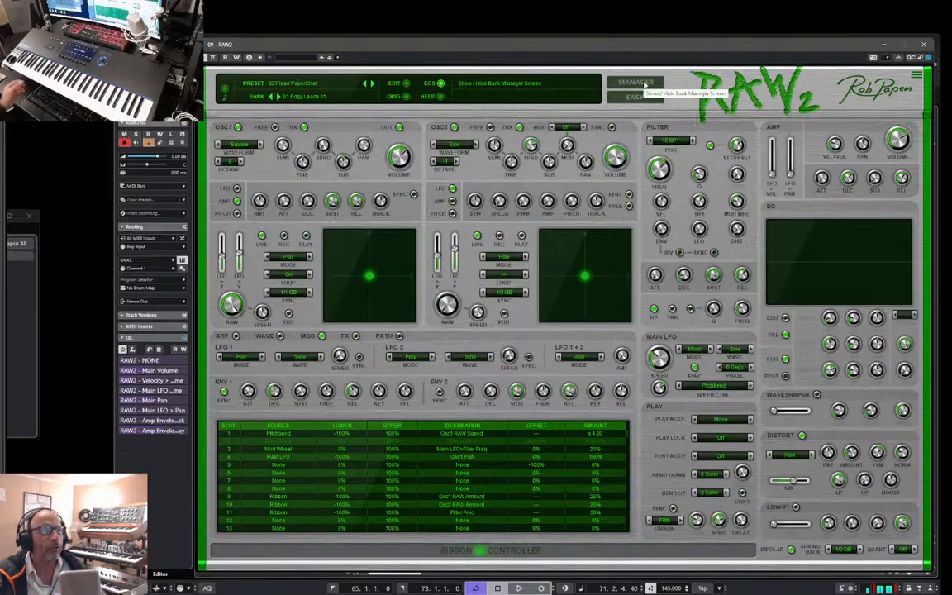
left_click(646, 83)
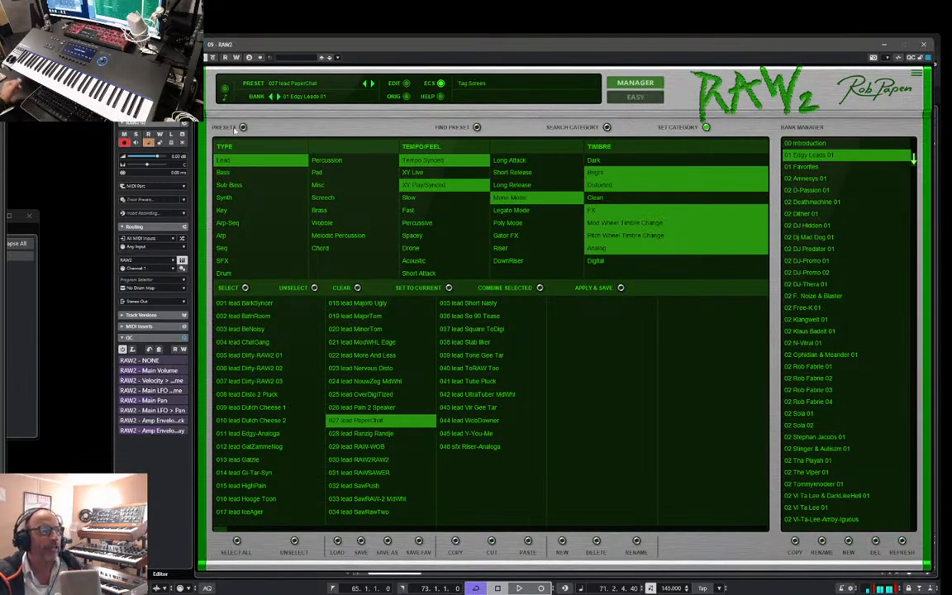
left_click(243, 126)
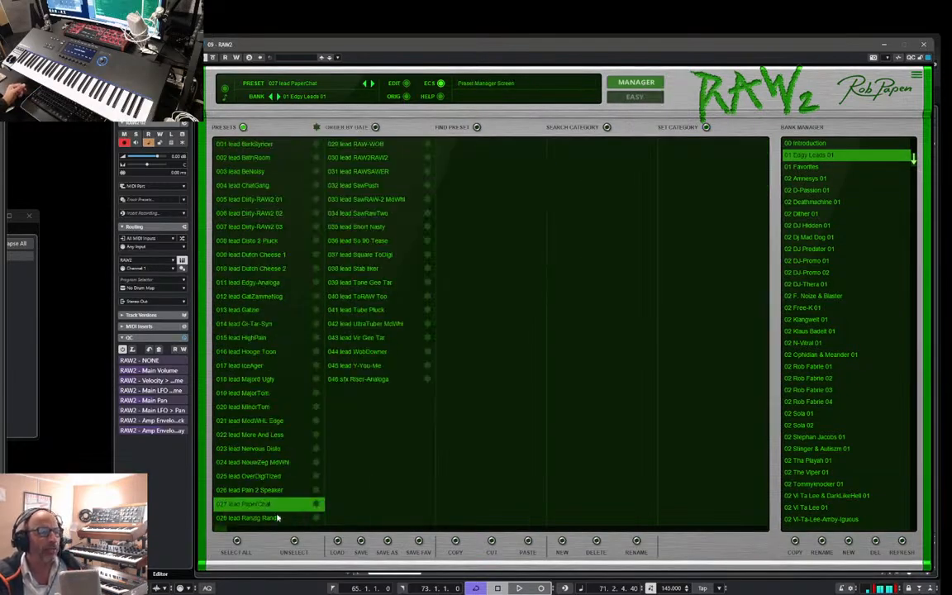
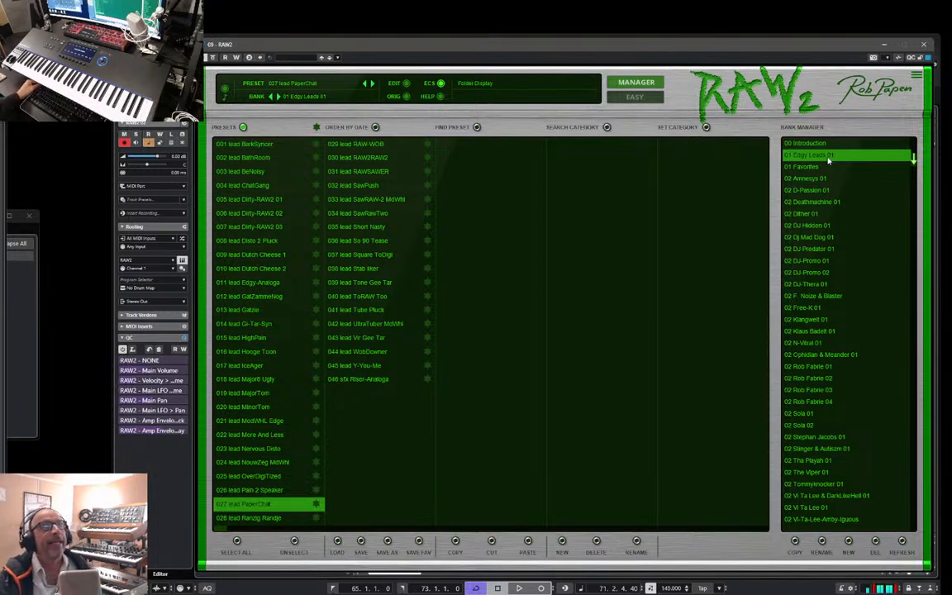
left_click(637, 83)
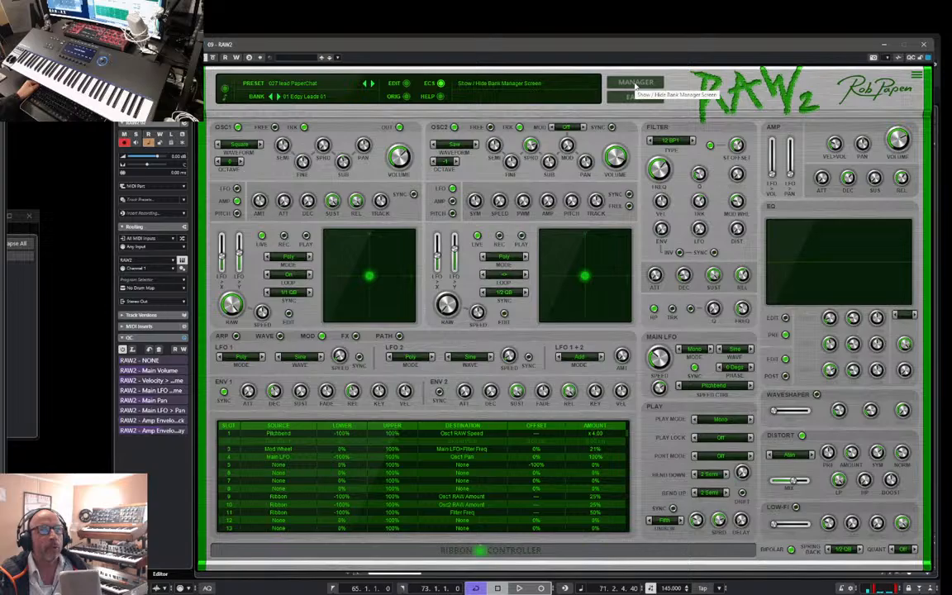
Step: Load the Default preset from the 00 Introduction bank and return to the synth's editing view
left_click(637, 83)
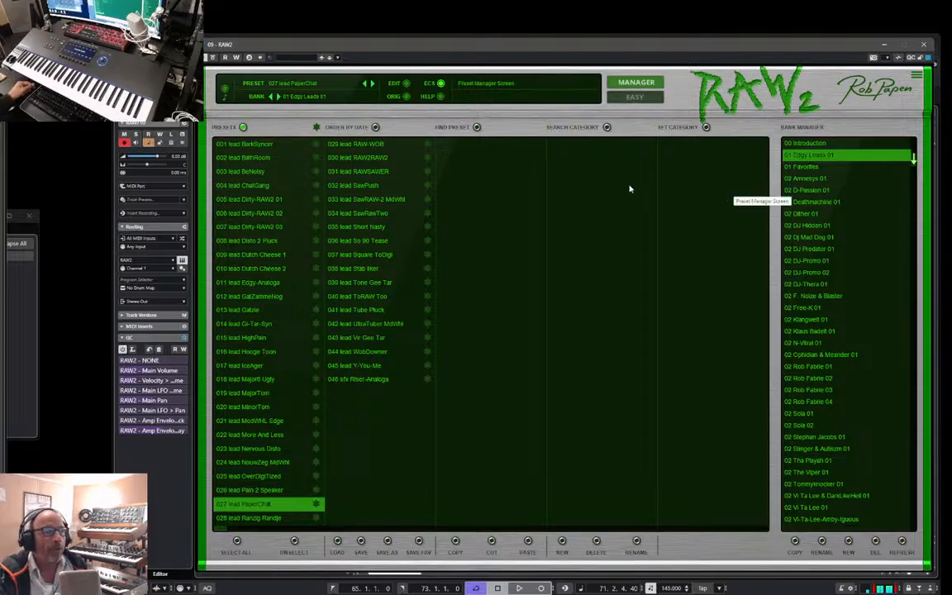
left_click(811, 143)
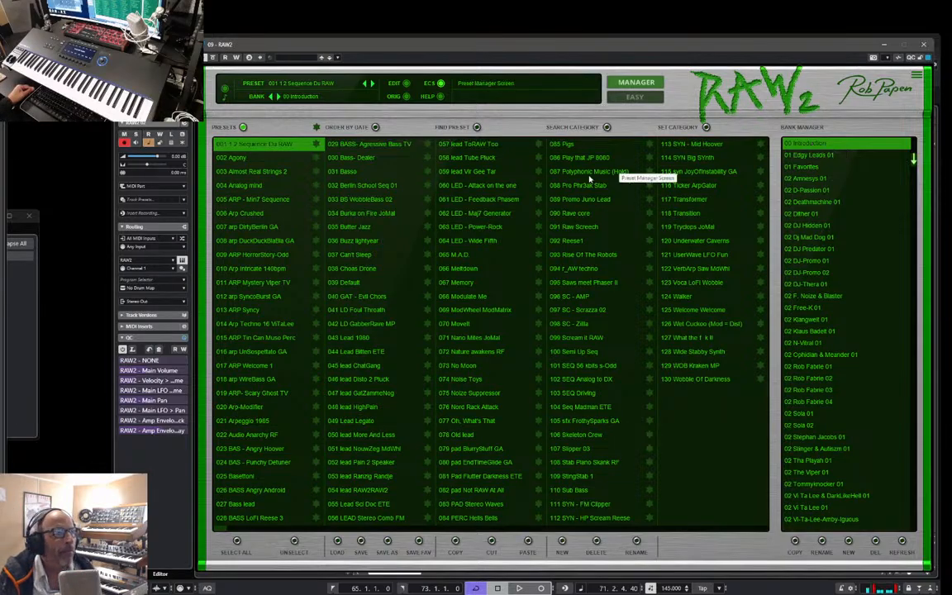
left_click(366, 283)
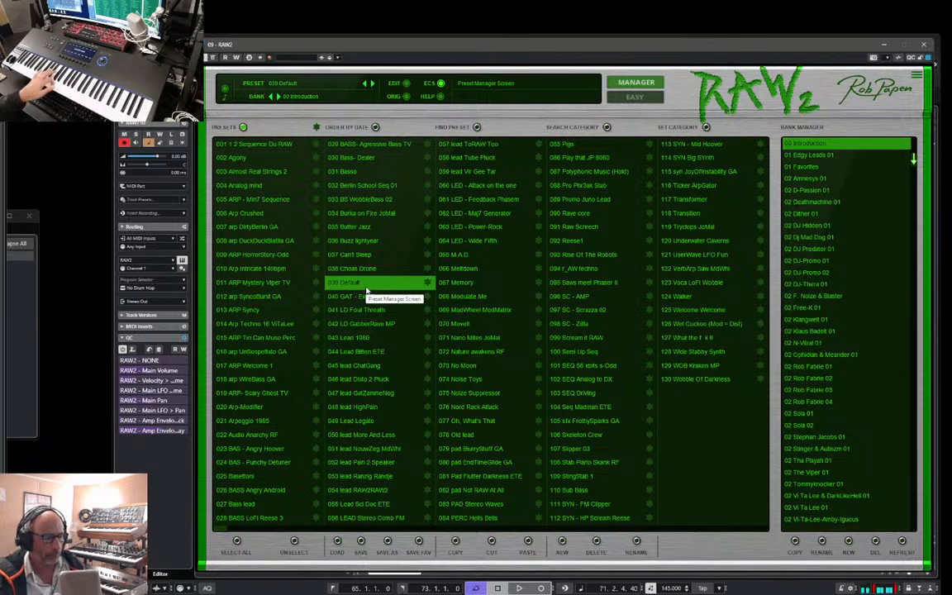
left_click(636, 83)
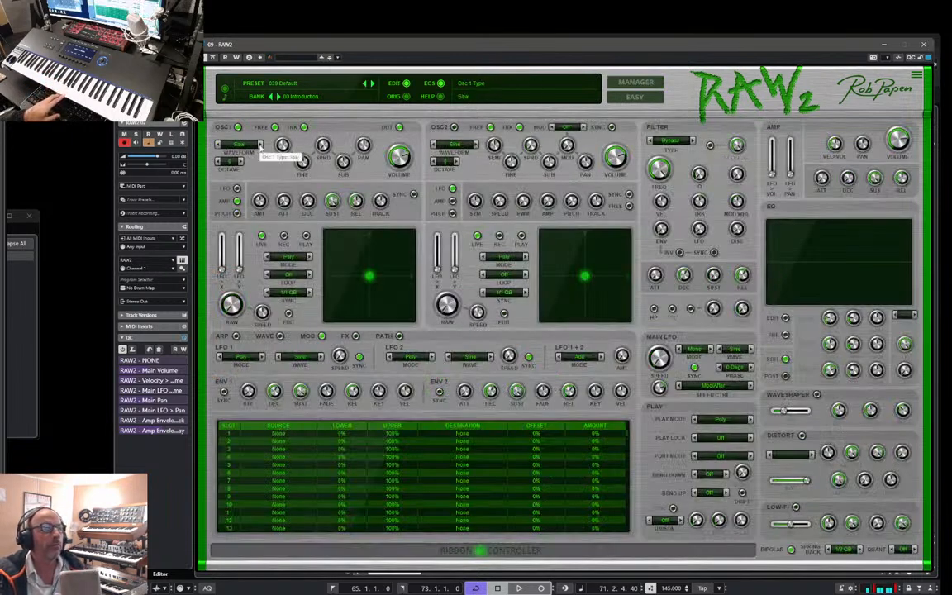
Step: Set oscillator 1 to a Square waveform with about 77% symmetry, and set the filter type to 12 BP1
left_click(259, 146)
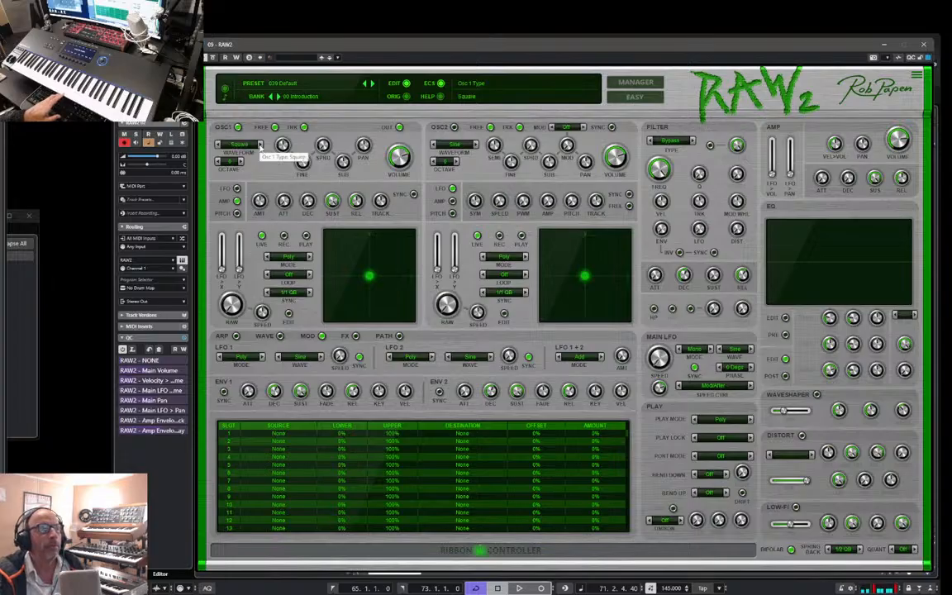
left_click(237, 188)
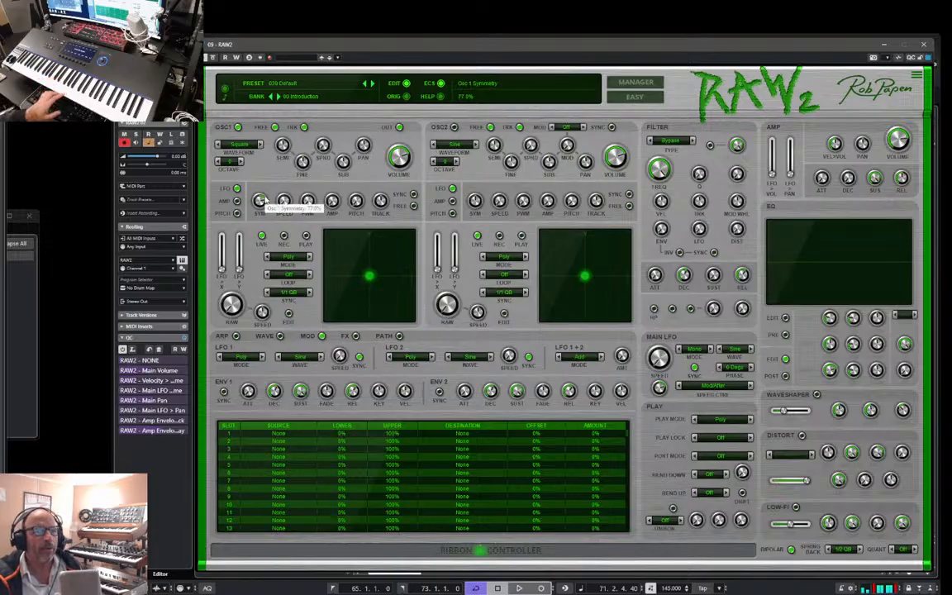
left_click(675, 141)
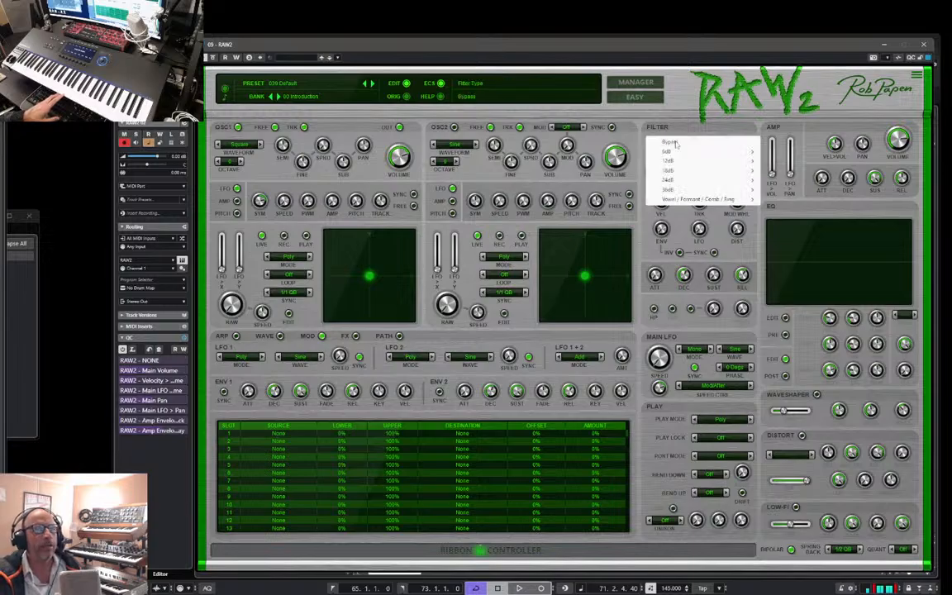
mouse_move(702, 170)
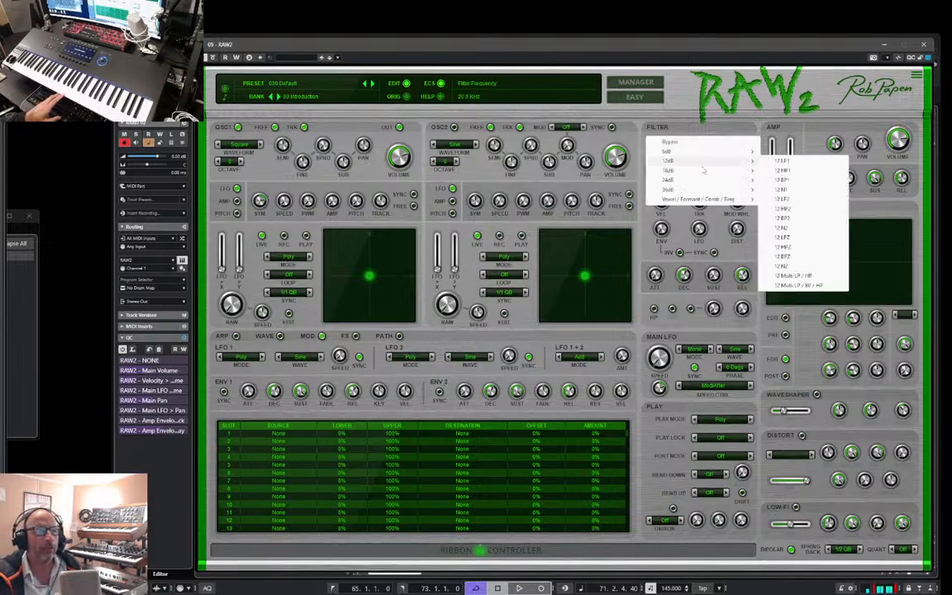
left_click(795, 179)
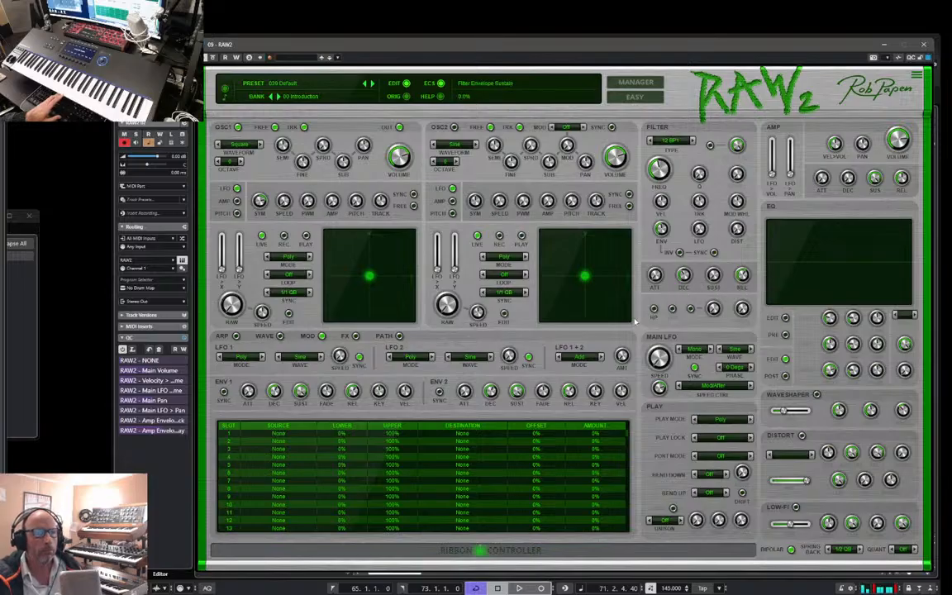
Step: Start loop playback and lower the filter envelope's release to about 91 ms
key("space")
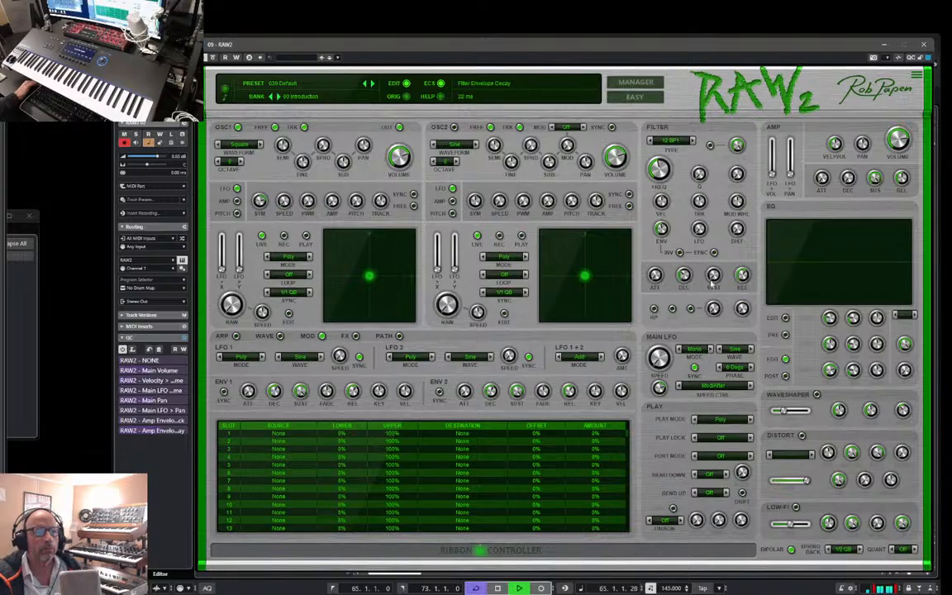
left_click_drag(741, 279, 738, 301)
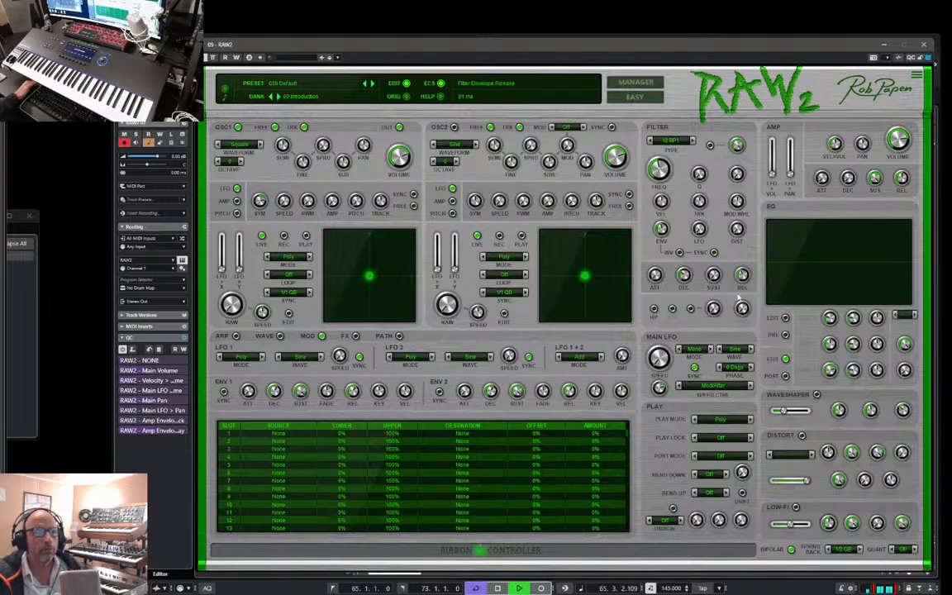
Step: Turn on the pre EQ, boost bands 2 and 3, widen band 2 to about 45% bandwidth and cut band 1
left_click(785, 334)
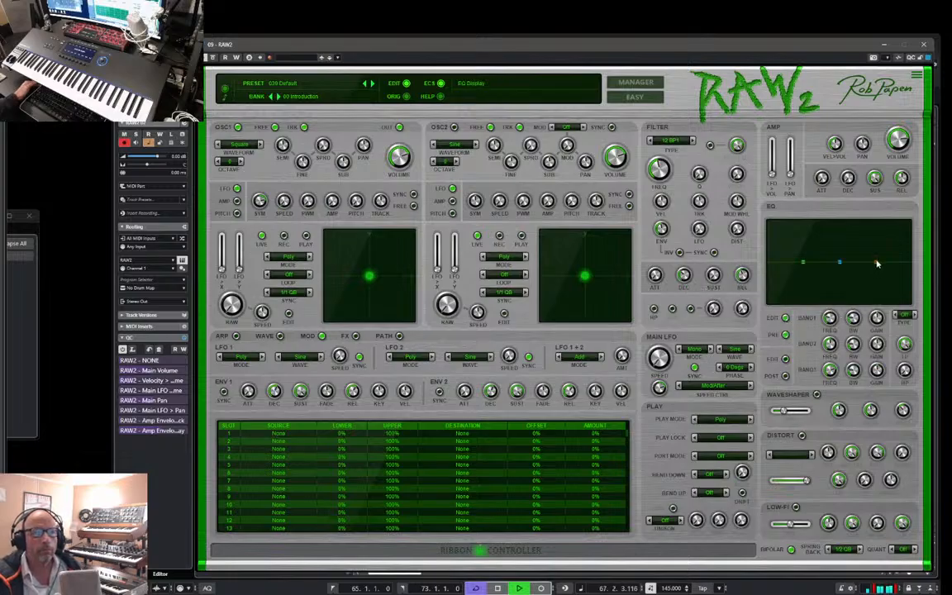
left_click_drag(876, 262, 846, 241)
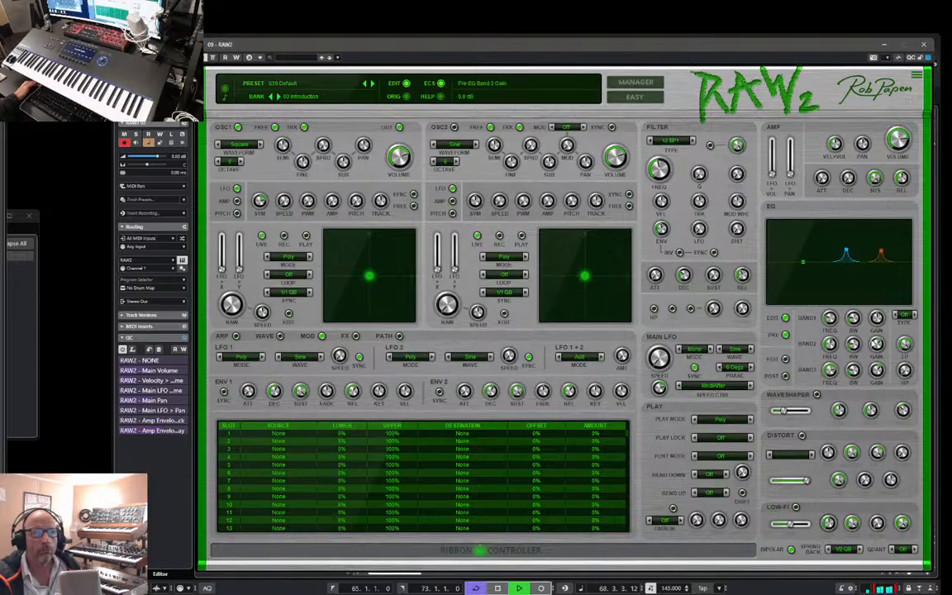
mouse_move(852, 346)
left_mouse_down()
mouse_move(847, 337)
mouse_move(843, 346)
left_mouse_up()
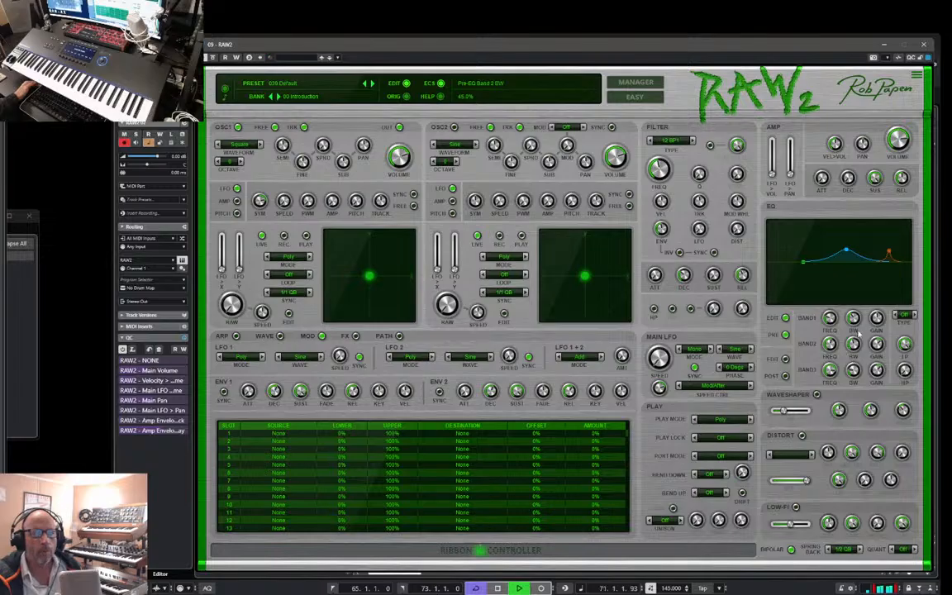
left_click_drag(829, 318, 830, 329)
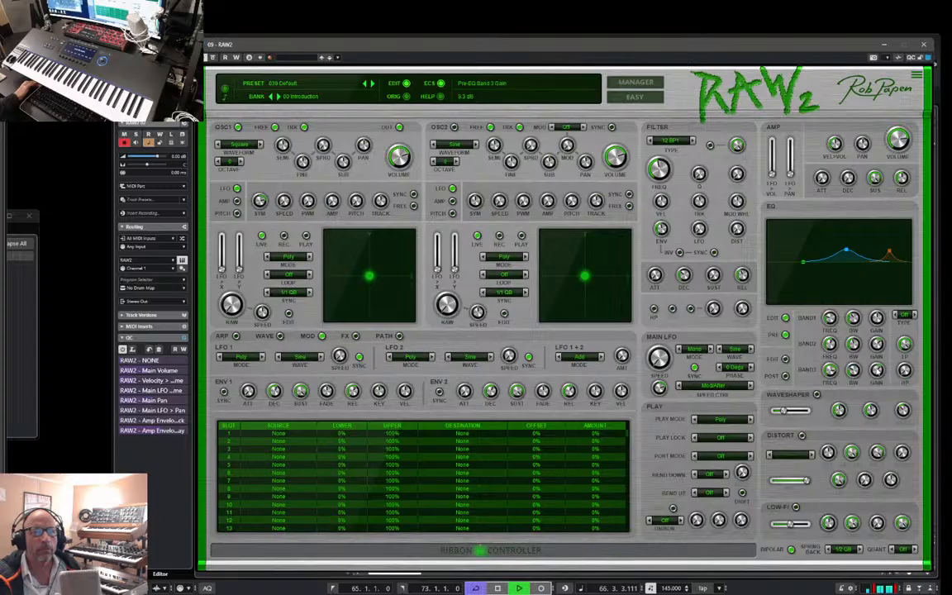
left_click_drag(876, 318, 875, 328)
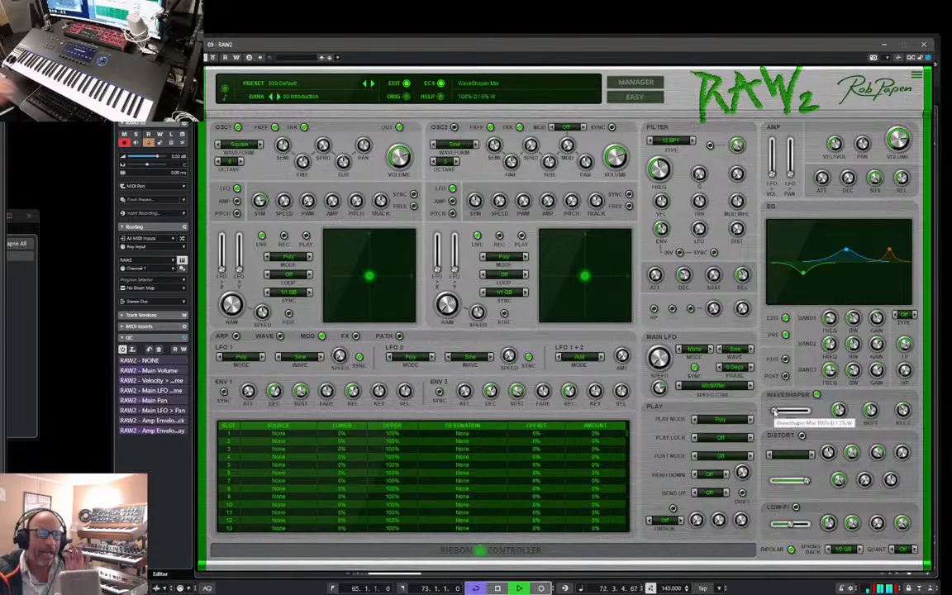
Step: Raise the waveshaper's wet mix, and move EQ band 1 lower and deeper and band 2 slightly higher in frequency and gain
left_click_drag(774, 411, 783, 412)
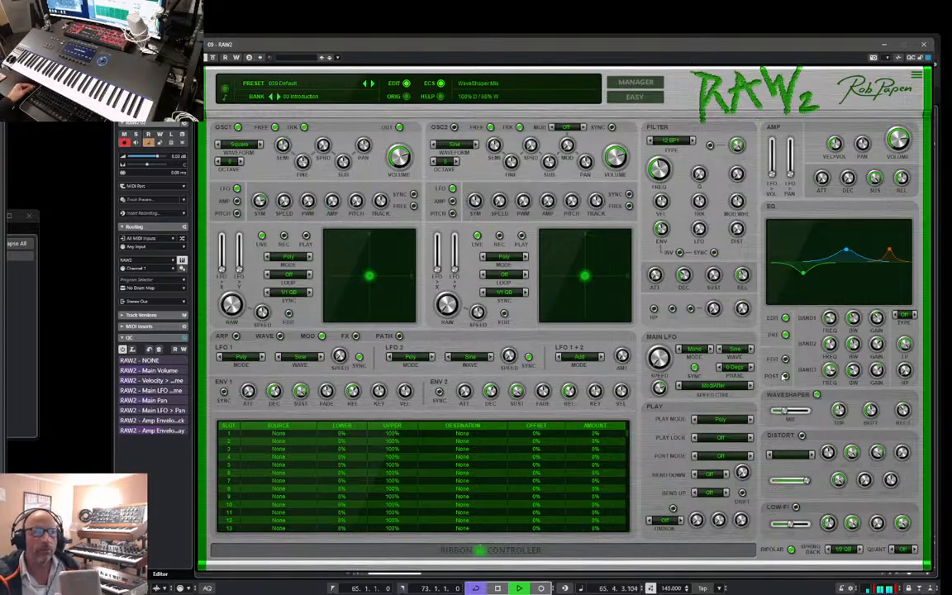
left_click_drag(802, 272, 784, 280)
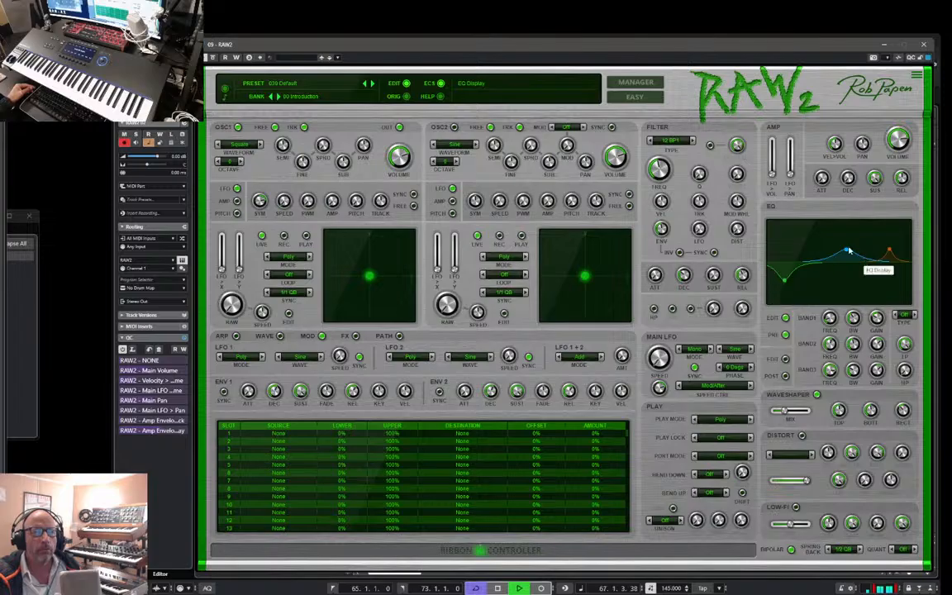
left_click_drag(847, 251, 862, 250)
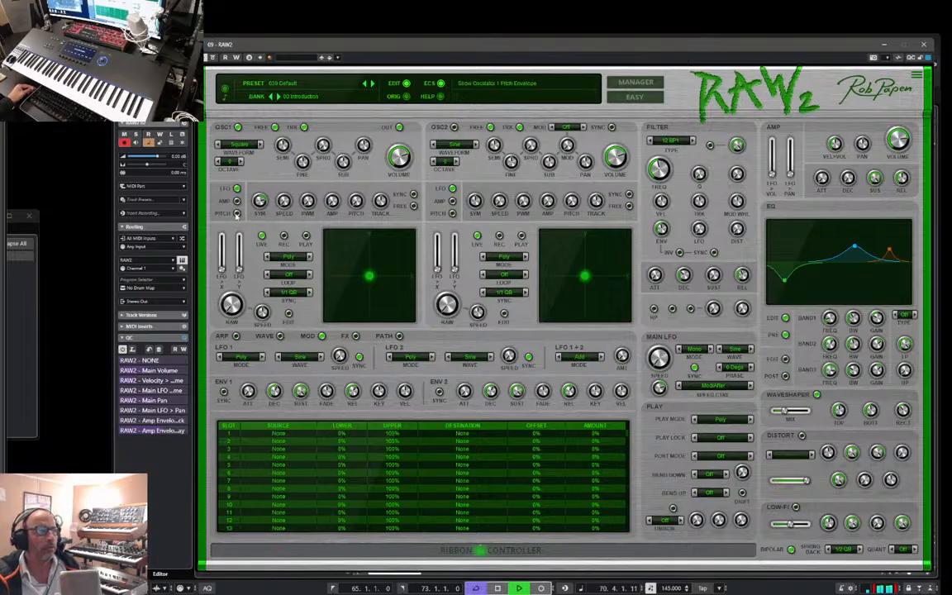
Step: Reset oscillator 1's symmetry to 50%, and turn on the voice distortion in Tube mode with a low wet mix
double_click(261, 199)
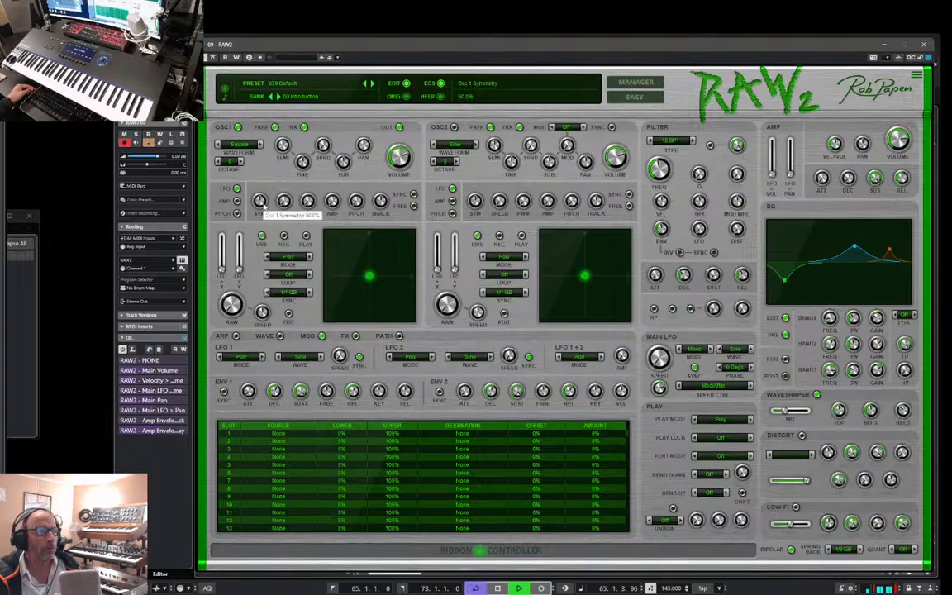
left_click(800, 435)
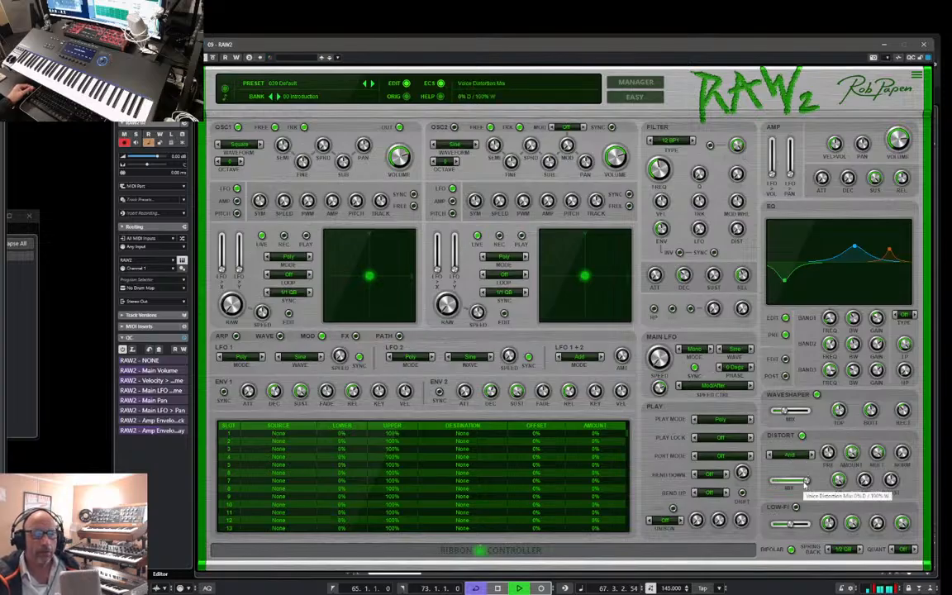
left_click_drag(803, 480, 774, 482)
left_click(789, 454)
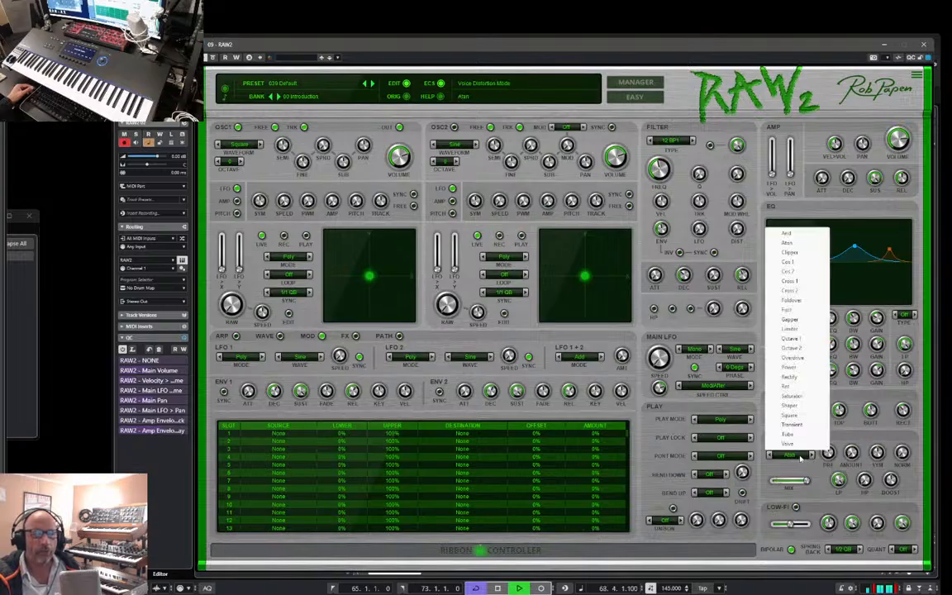
left_click(795, 438)
left_click_drag(805, 481, 779, 483)
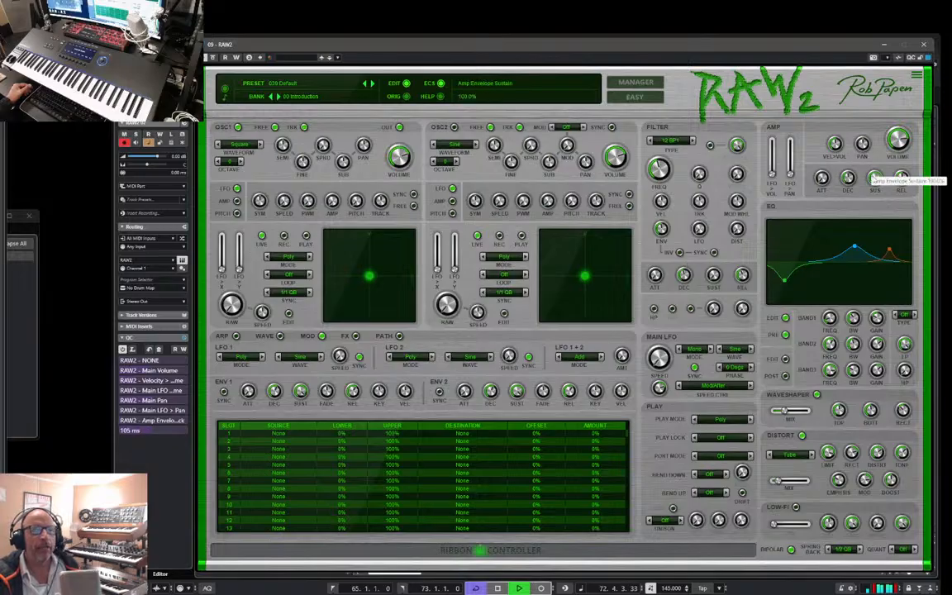
Step: Fine-tune the amp envelope's decay, and turn on oscillator 2 at octave -1
left_click_drag(845, 185, 856, 188)
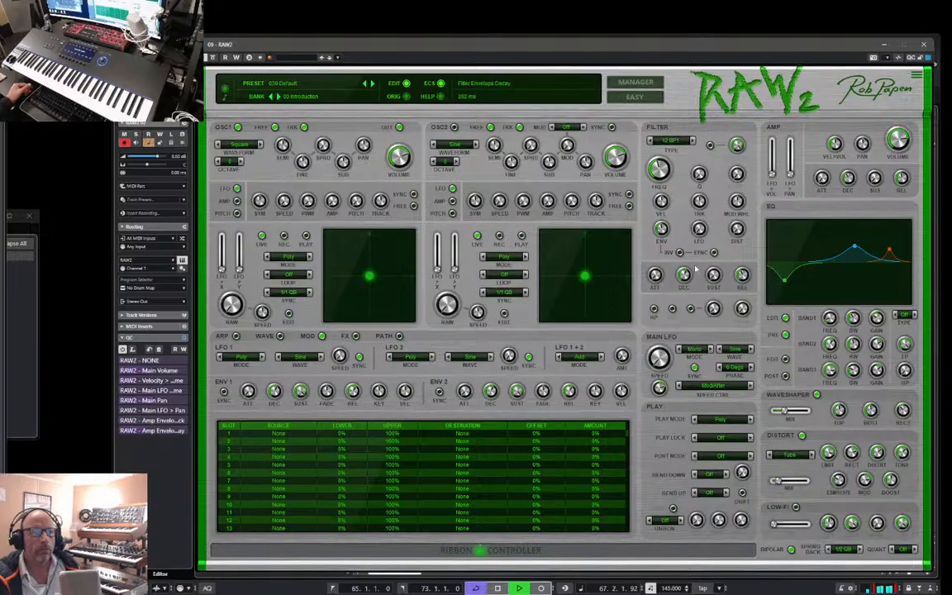
mouse_move(850, 182)
left_mouse_down()
mouse_move(858, 157)
mouse_move(853, 183)
left_mouse_up()
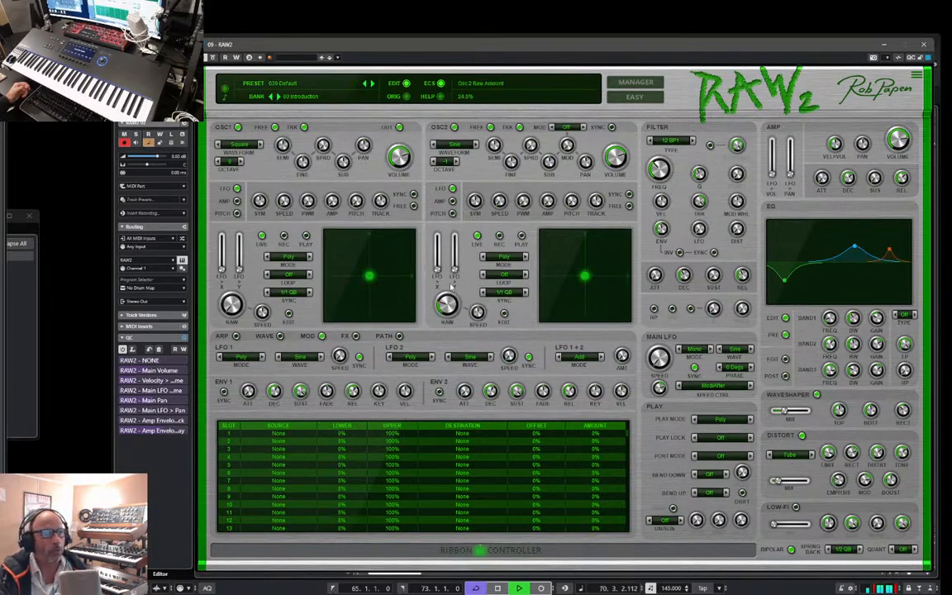
Step: Record a movement on oscillator 2's XY pad and play it back looped in Free mode
left_click_drag(582, 272, 615, 257)
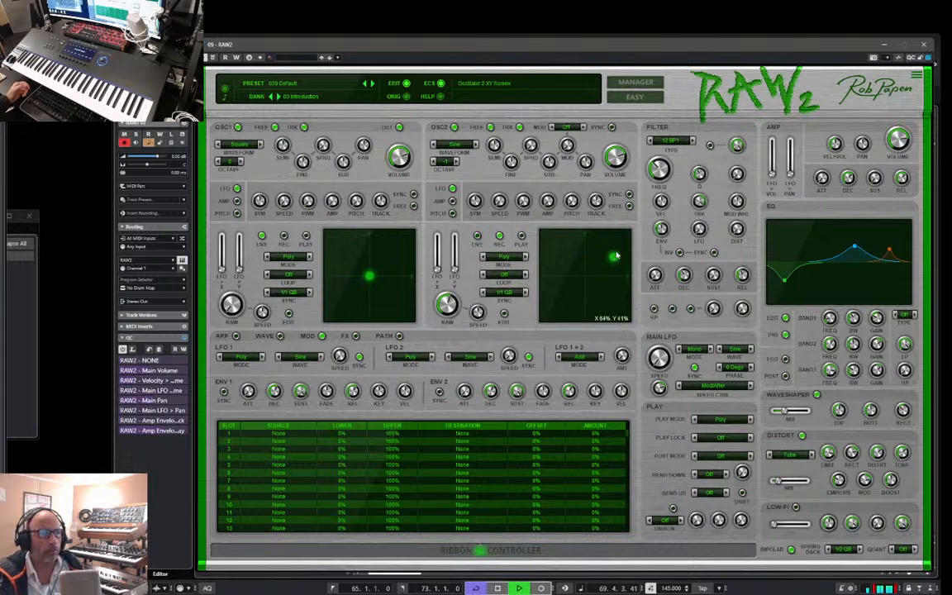
left_click(510, 257)
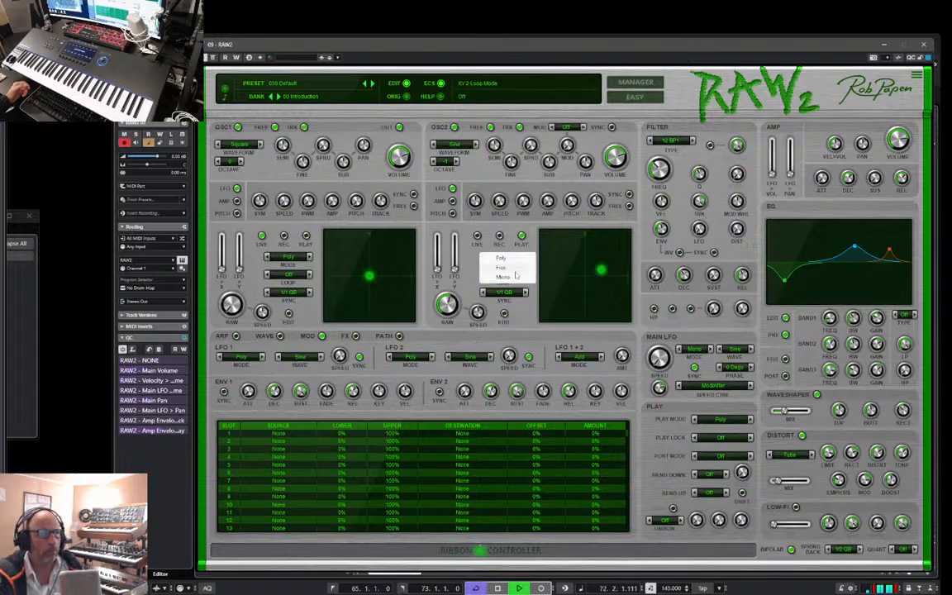
left_click(512, 267)
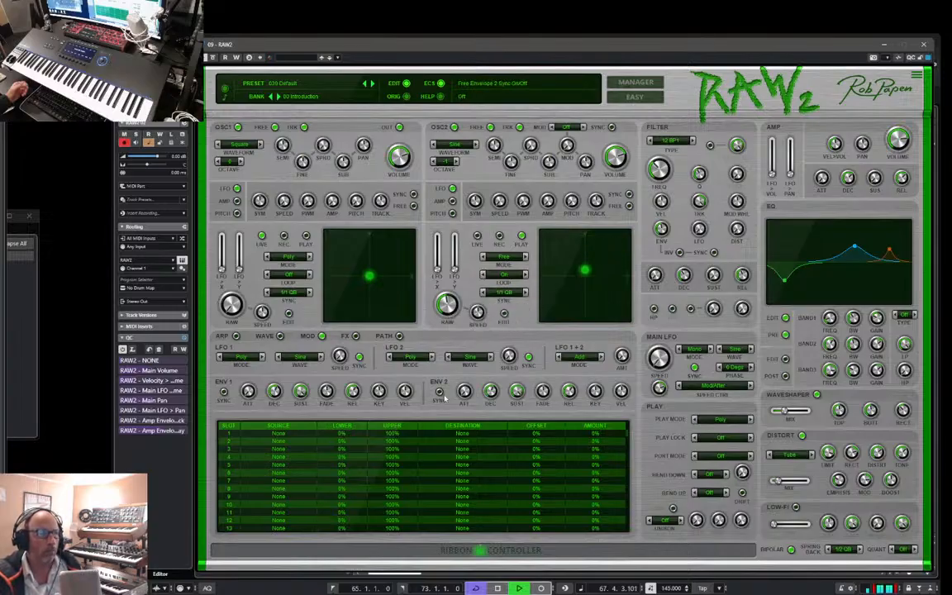
Step: Set the unison mode to 2 Octave
left_click(666, 520)
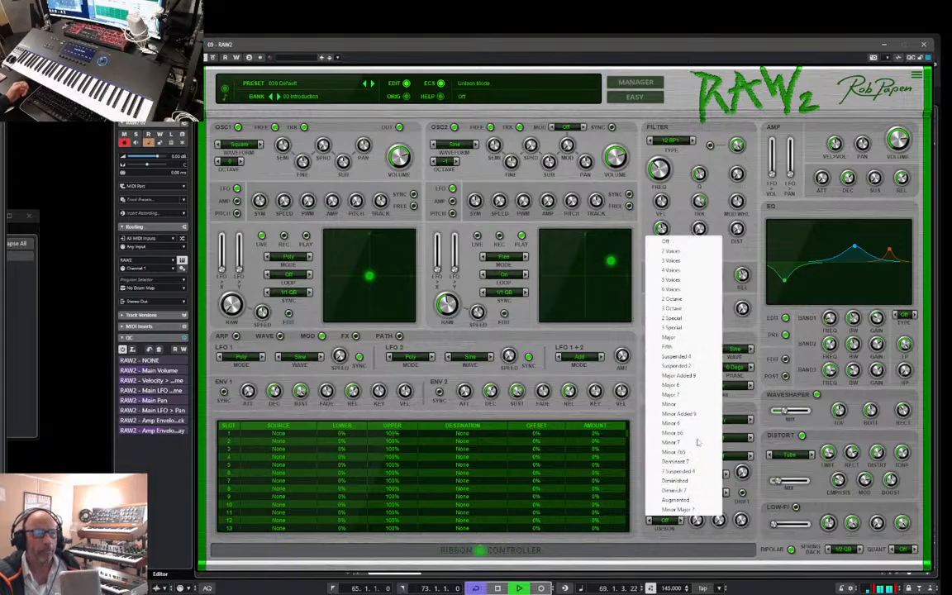
left_click(671, 298)
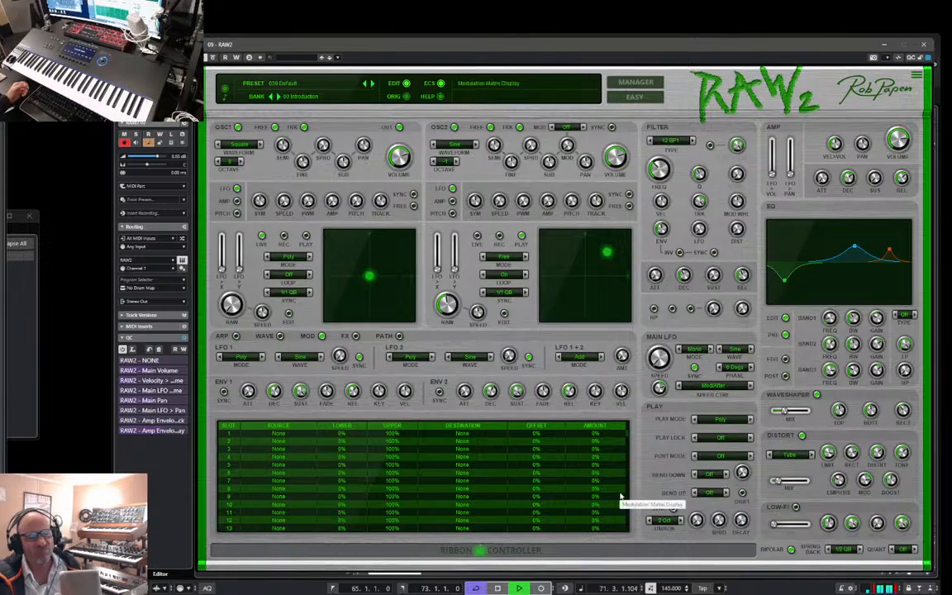
left_click(666, 519)
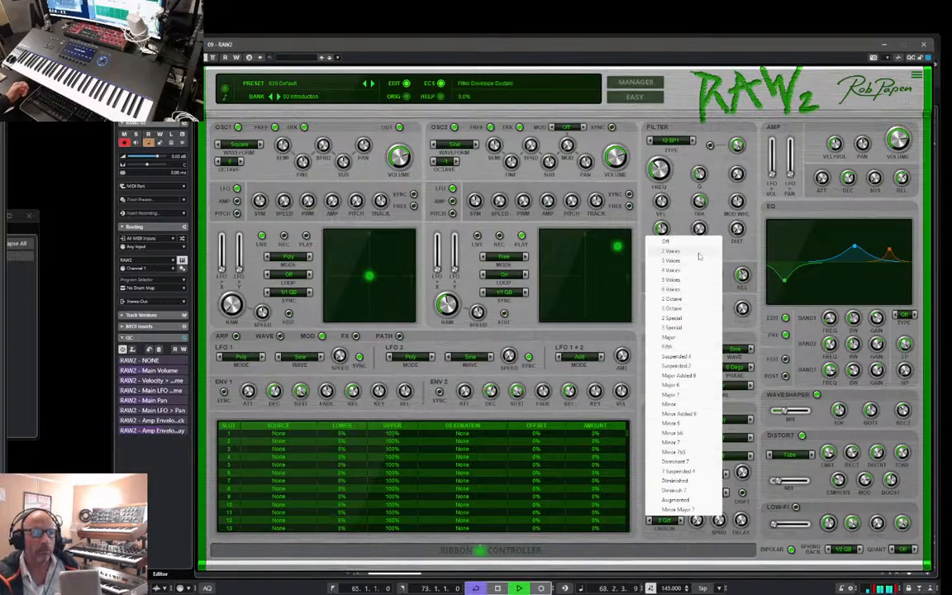
left_click(730, 259)
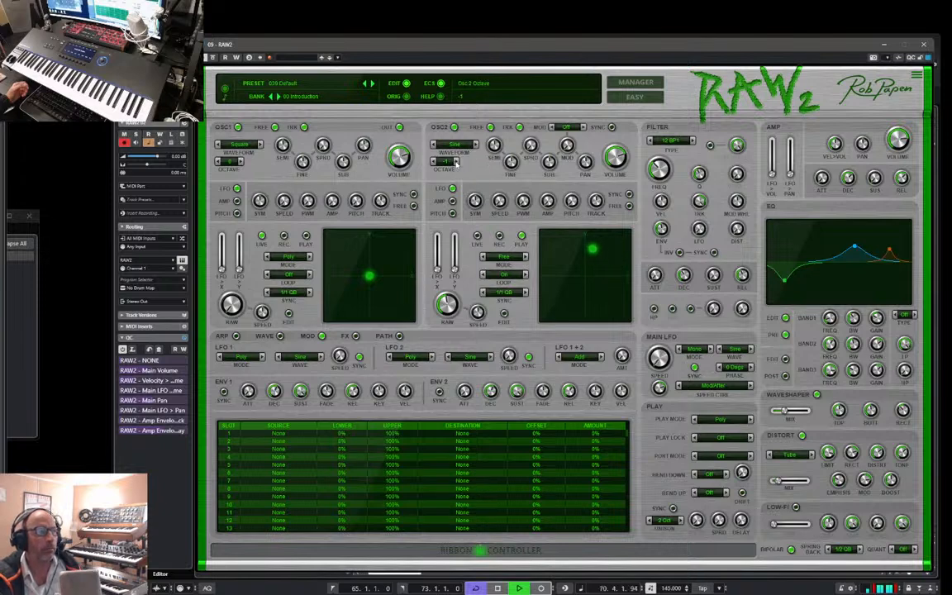
Step: Try oscillator 1 at octave 1, and adjust the amp envelope's attack
left_click(239, 161)
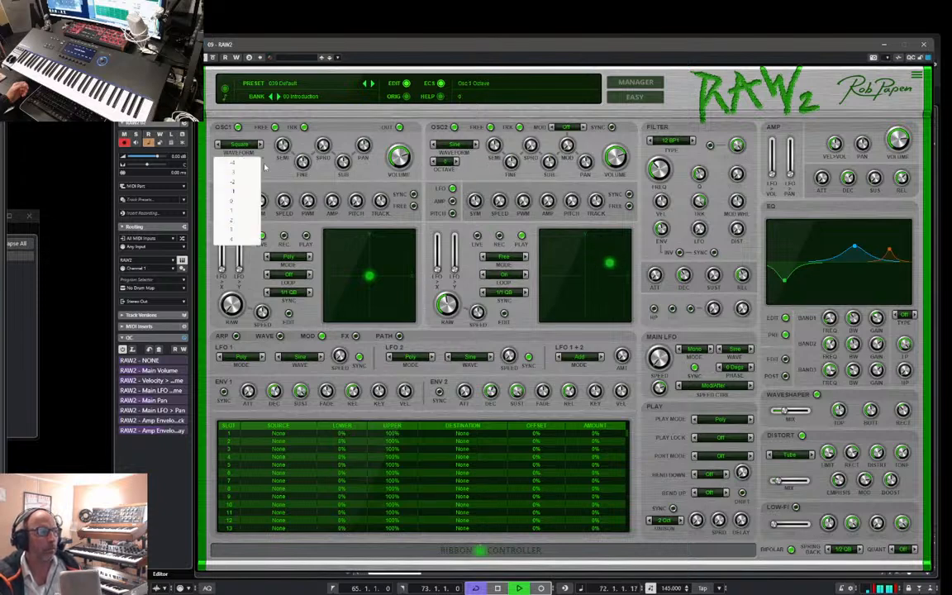
left_click(232, 210)
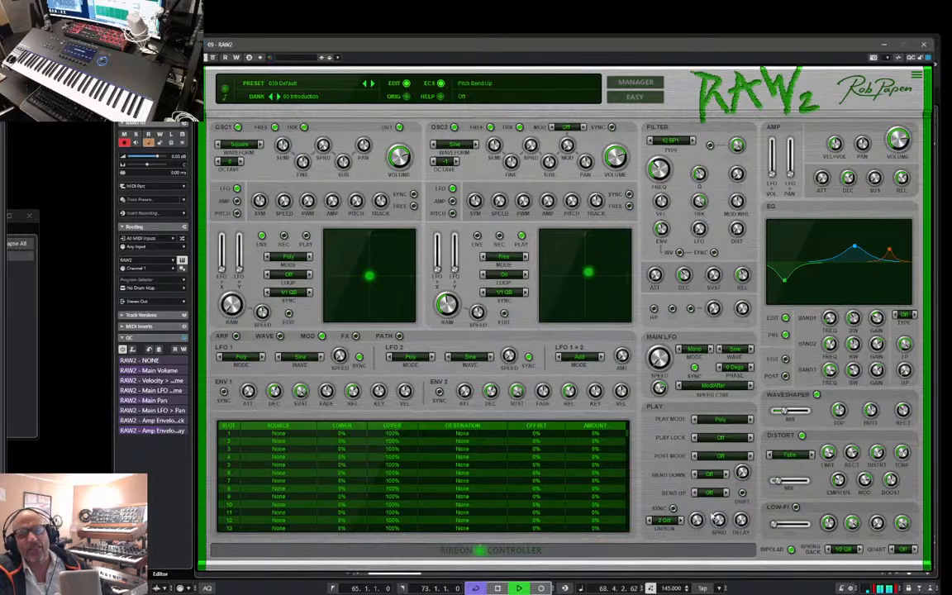
left_click_drag(819, 189, 841, 208)
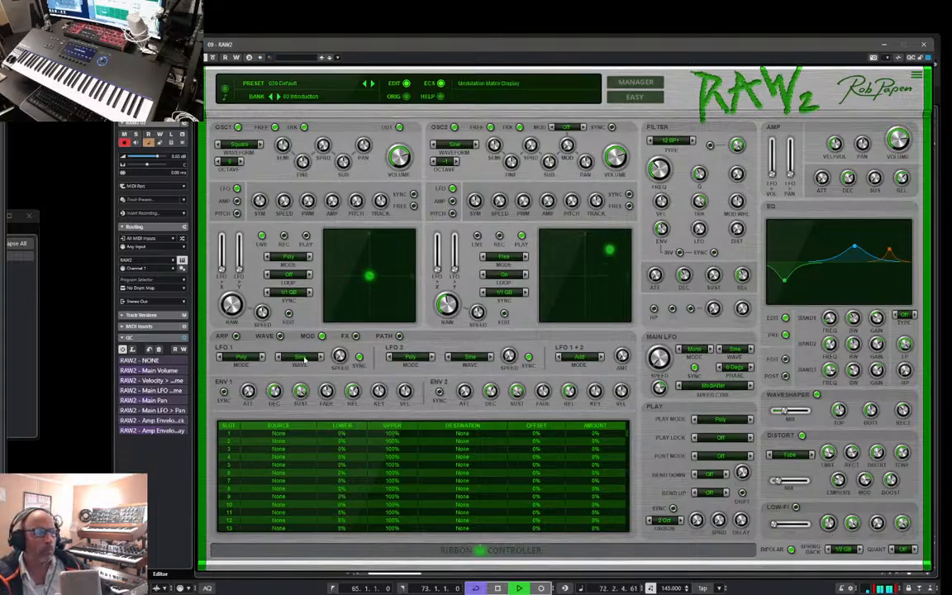
Step: Show the effects section, try the Amp type of the distortion effect and switch that effect back off
left_click(357, 337)
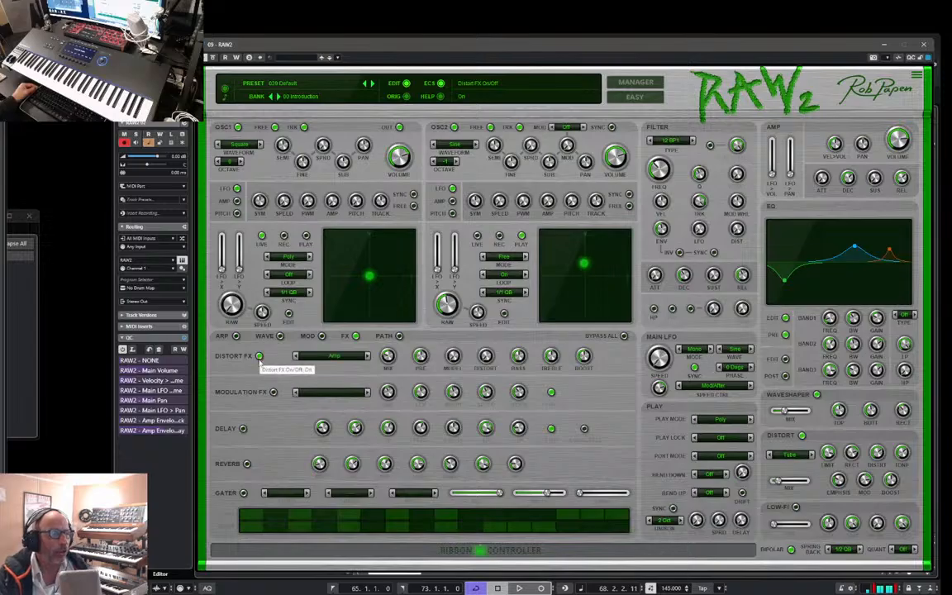
left_click(259, 355)
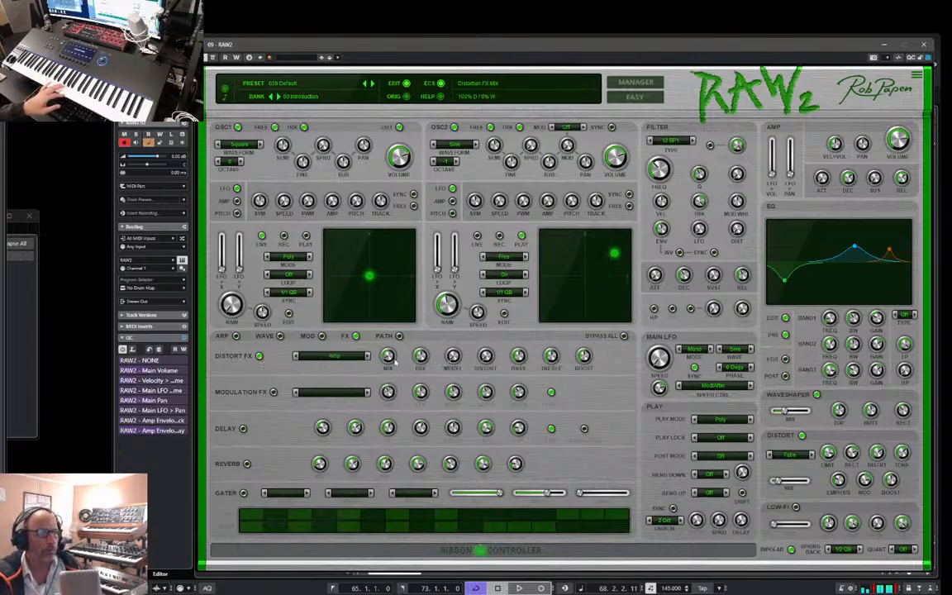
left_click(259, 356)
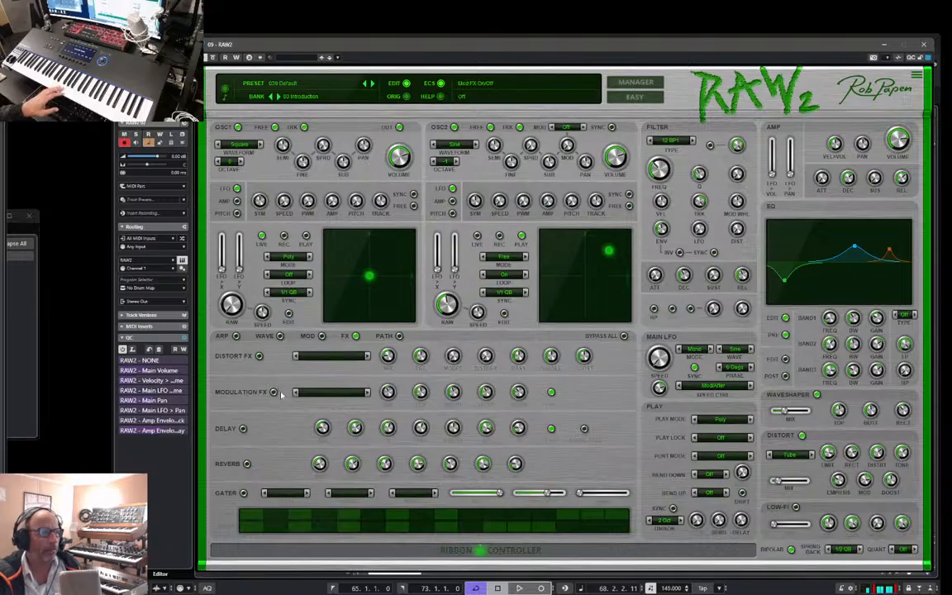
Step: Turn on the modulation effect, lower its wet mix and change its type to Tape Flanger
left_click(273, 391)
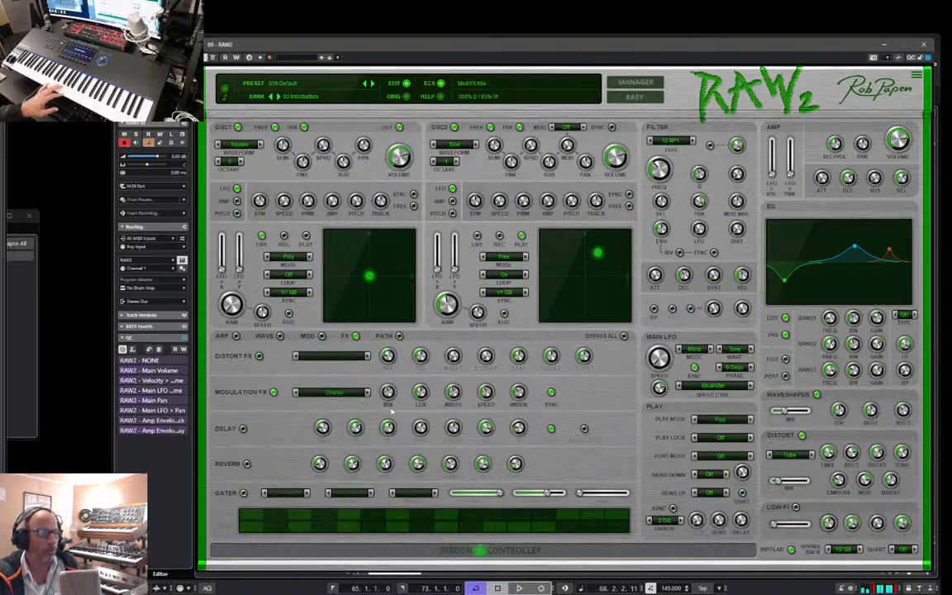
left_click_drag(392, 411, 394, 419)
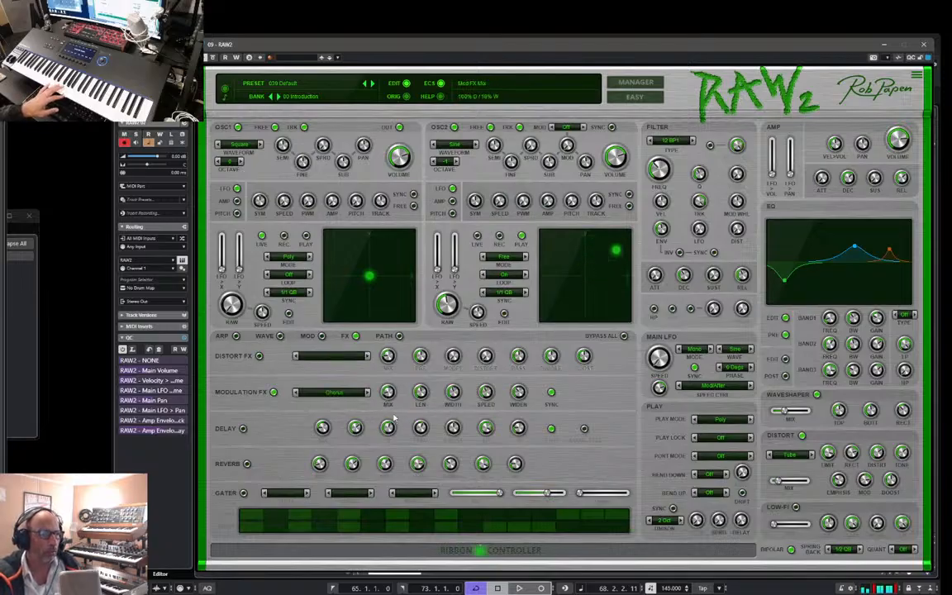
left_click(334, 392)
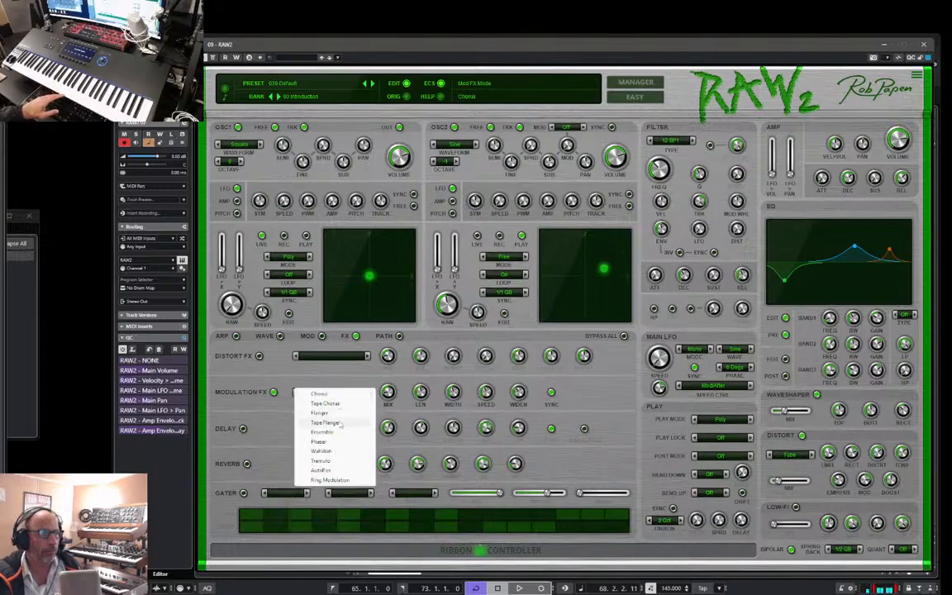
left_click(335, 422)
left_click_drag(394, 376, 396, 399)
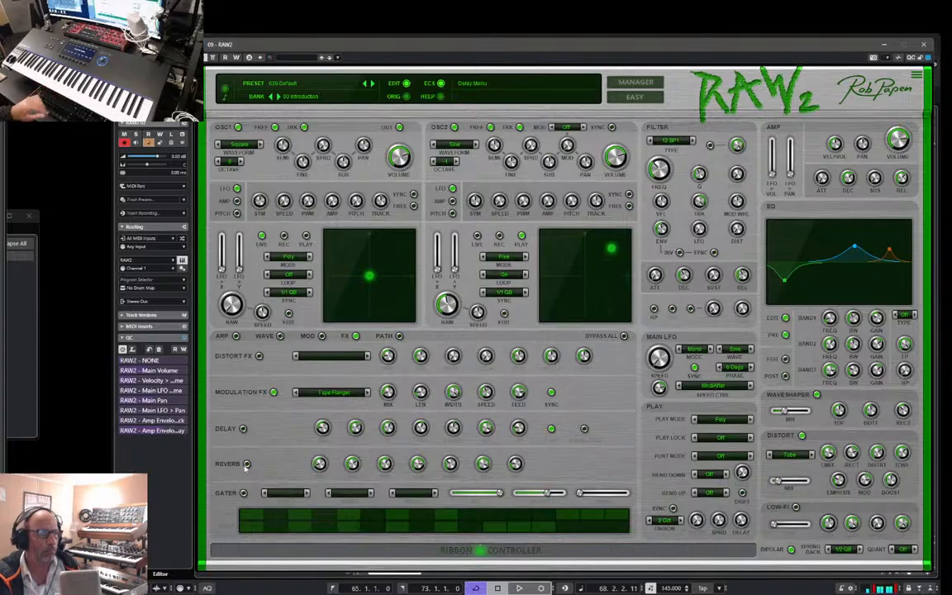
Step: Turn on the reverb with a wet mix of about 25% and play the loop
left_click(246, 463)
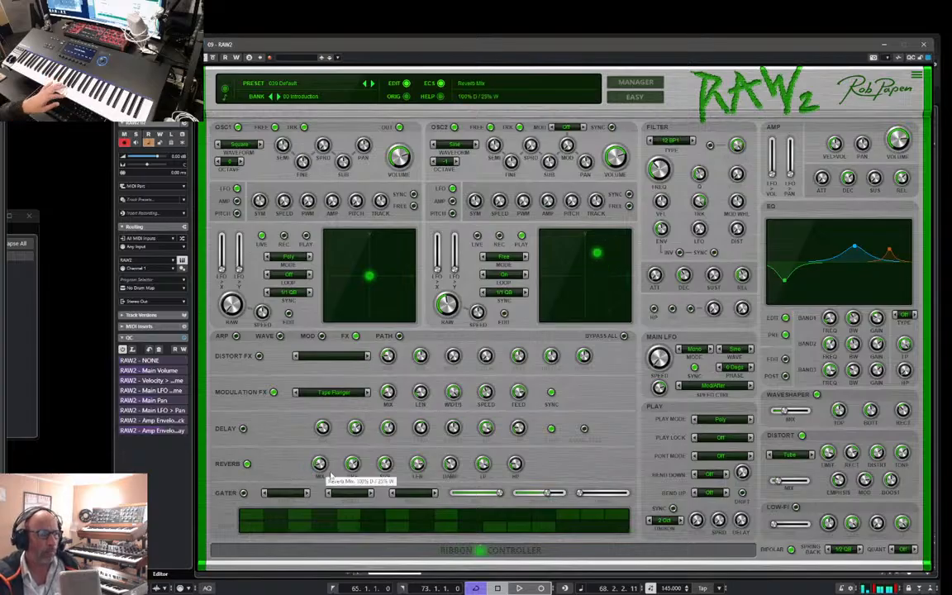
key("space")
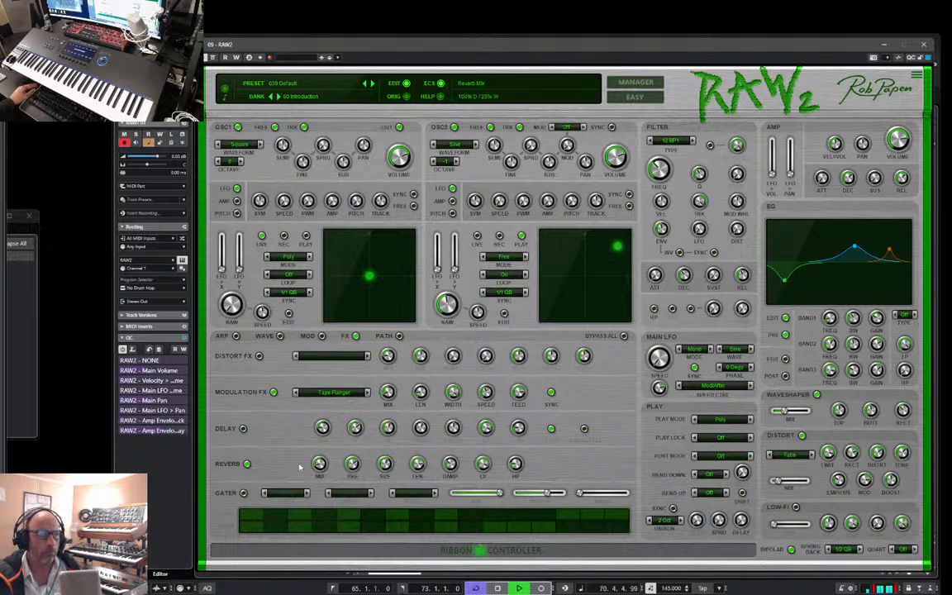
Step: Adjust the reverb's size and wet mix while the loop plays
left_click_drag(392, 467, 395, 473)
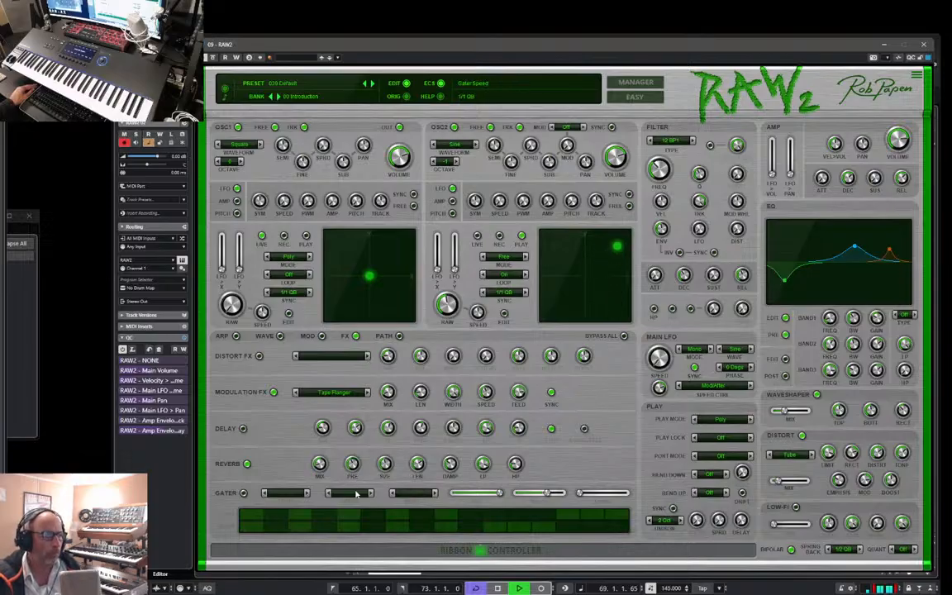
left_click_drag(319, 462, 325, 457)
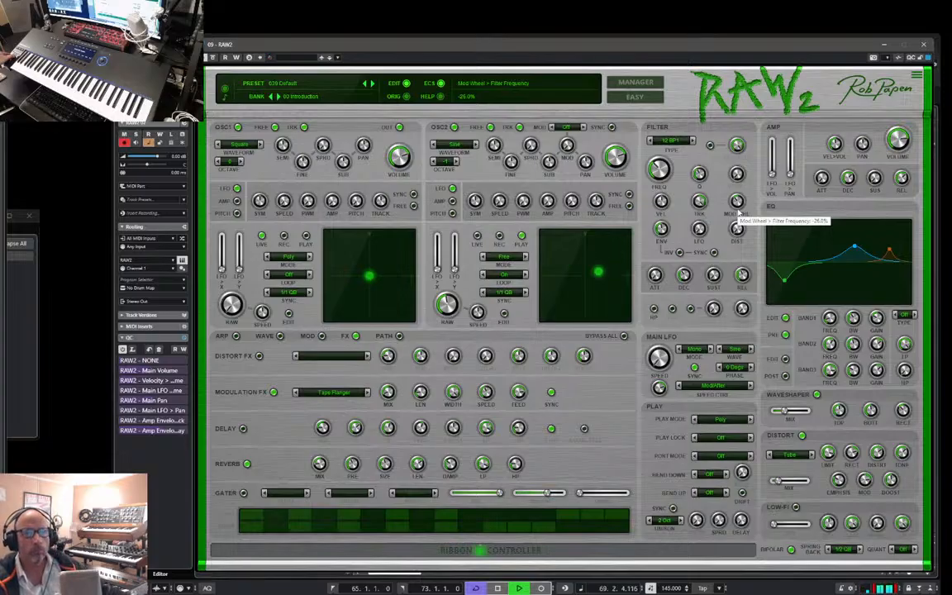
Step: Set both the bend down and bend up ranges to 2 semitones
left_click(709, 474)
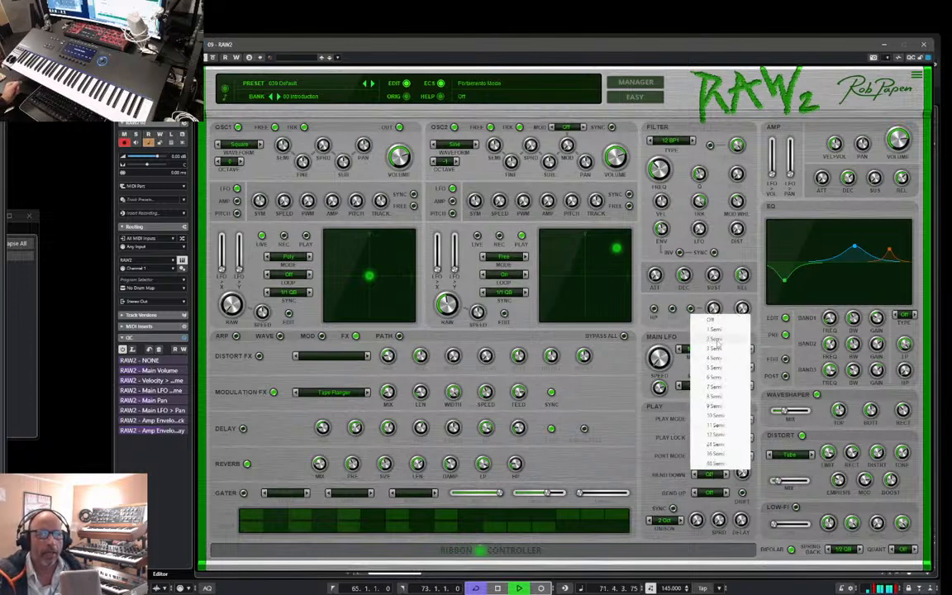
left_click(716, 342)
left_click(710, 492)
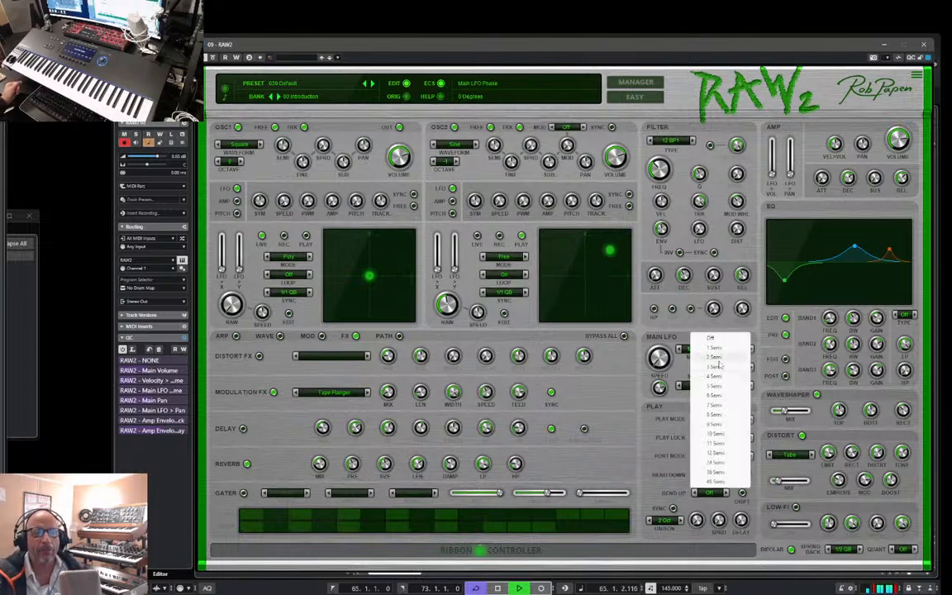
left_click(717, 360)
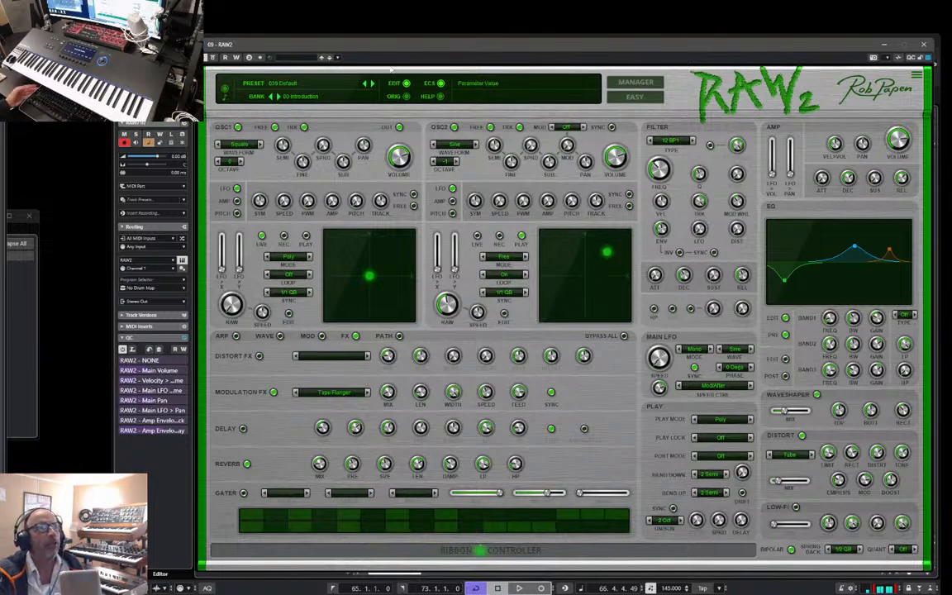
Step: Save the sound as a new preset named "lead Bark Pluck"
left_click(299, 85)
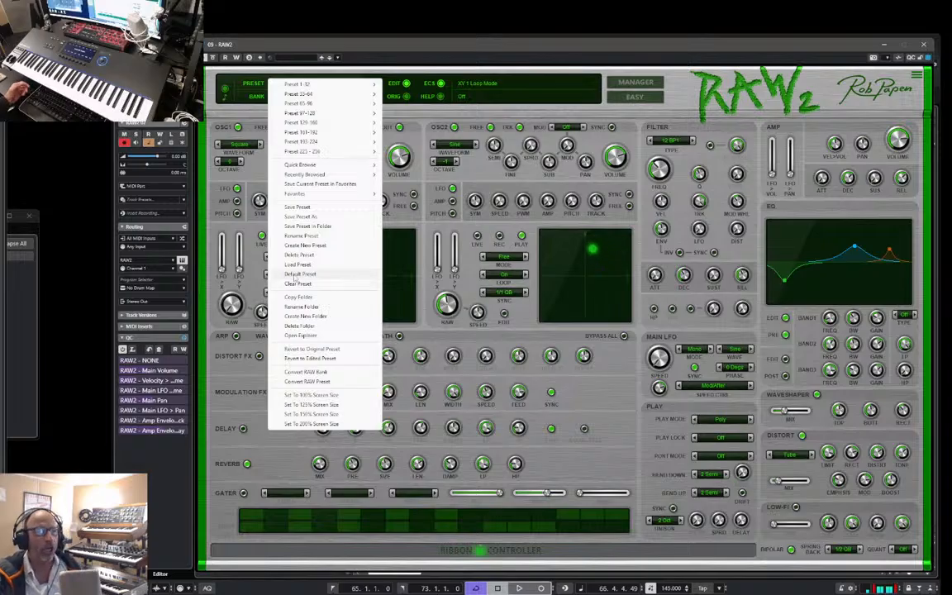
left_click(306, 216)
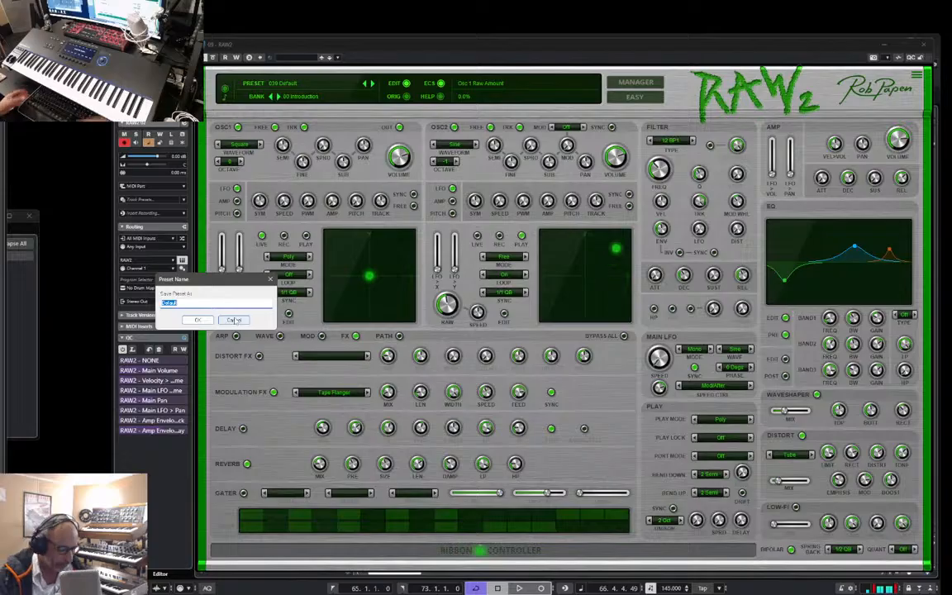
type("test")
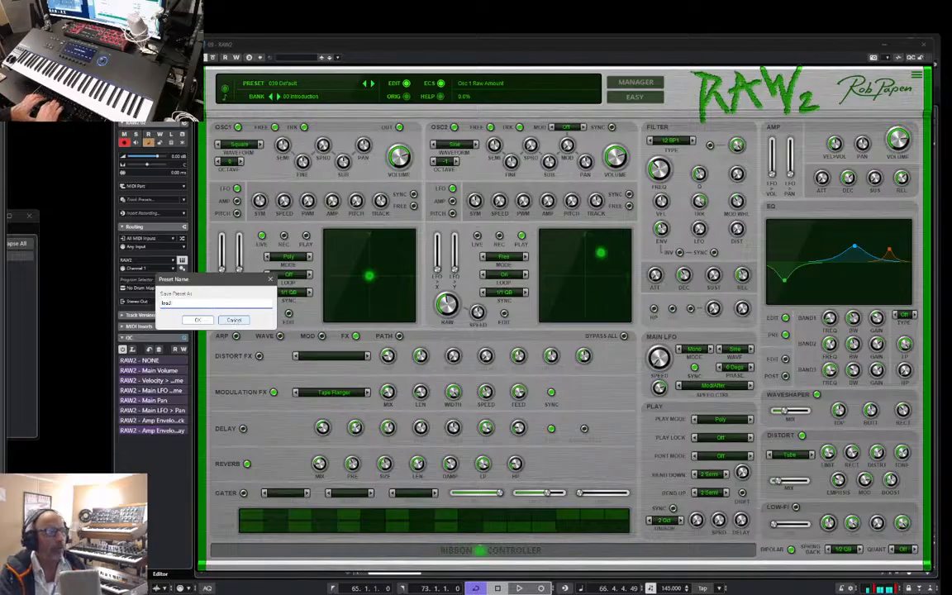
type(" Da")
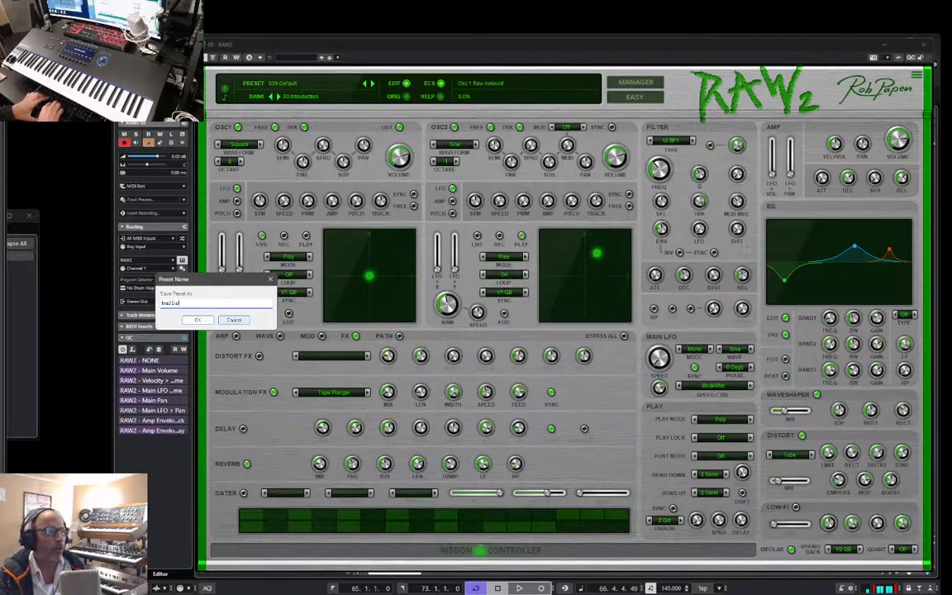
type("rk Pluck")
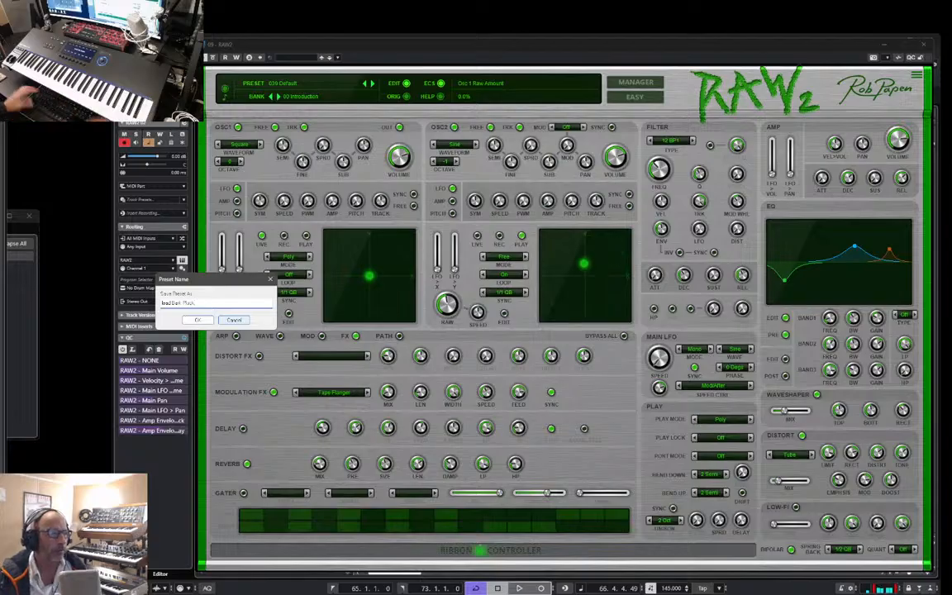
left_click(197, 318)
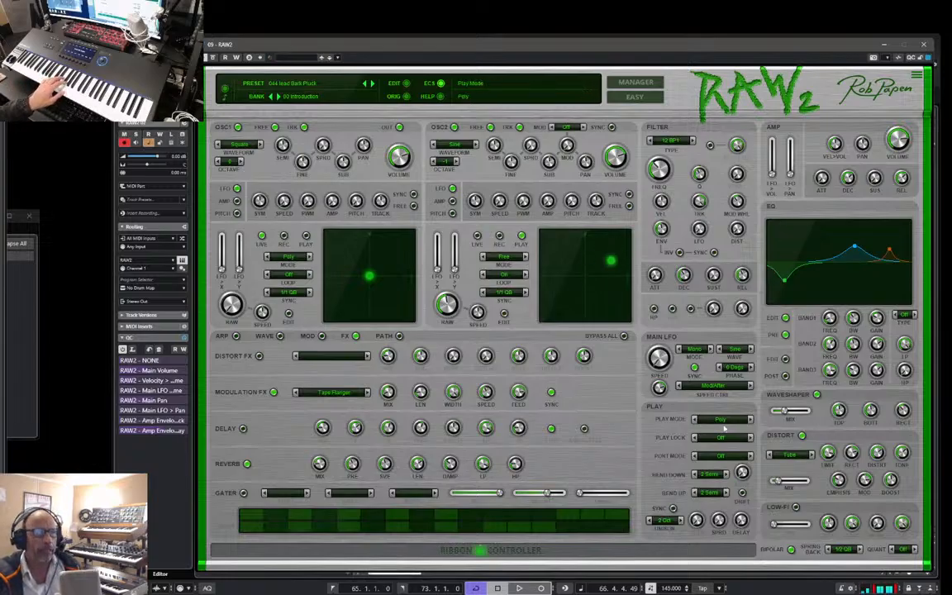
Step: Set the play mode to Mono and adjust the amp volume slightly
left_click(722, 419)
left_click(720, 441)
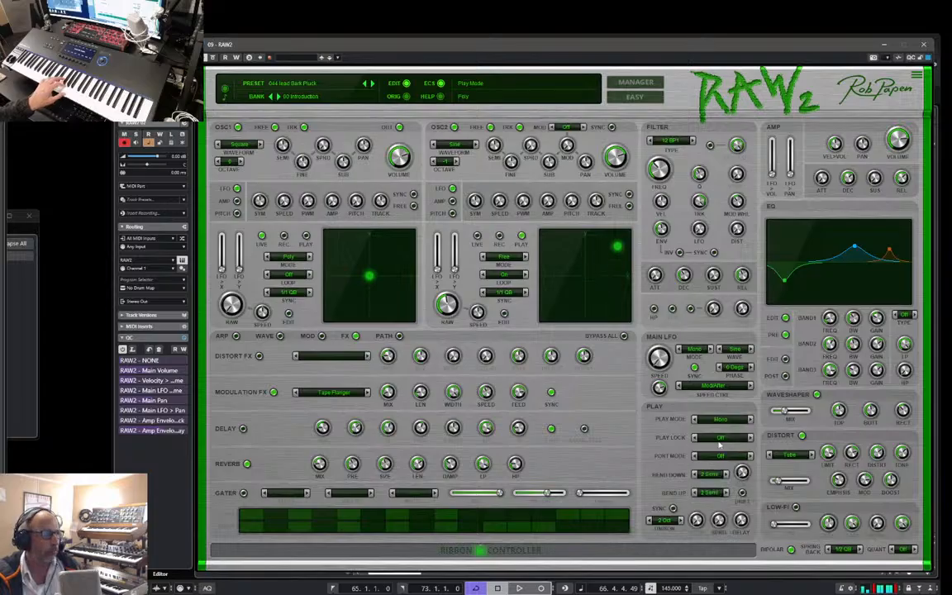
left_click_drag(899, 147, 898, 145)
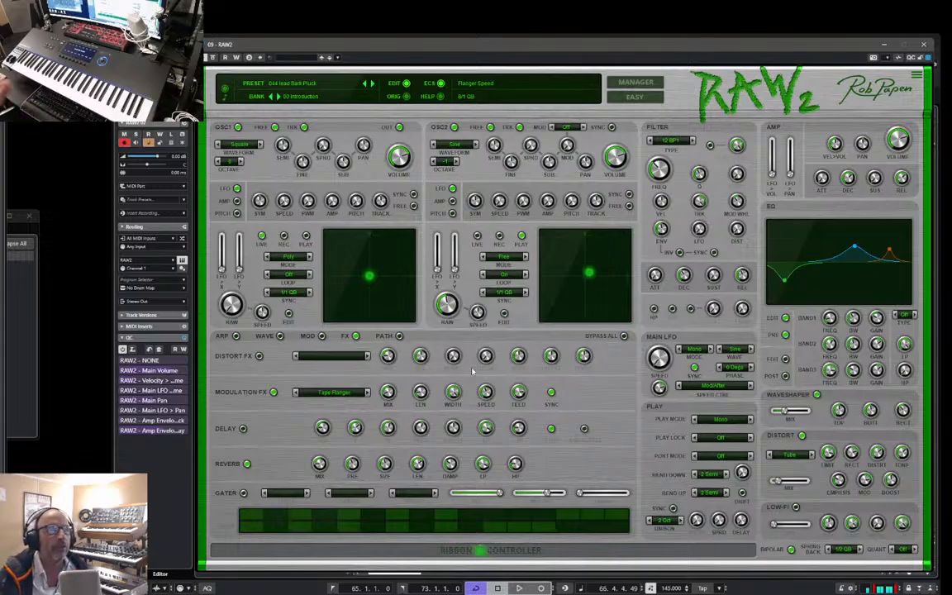
Step: Show the category settings for the lead Bark Pluck preset and tag it as Lead, Percussive, XY Play/Synced and Mono Mode
left_click(299, 86)
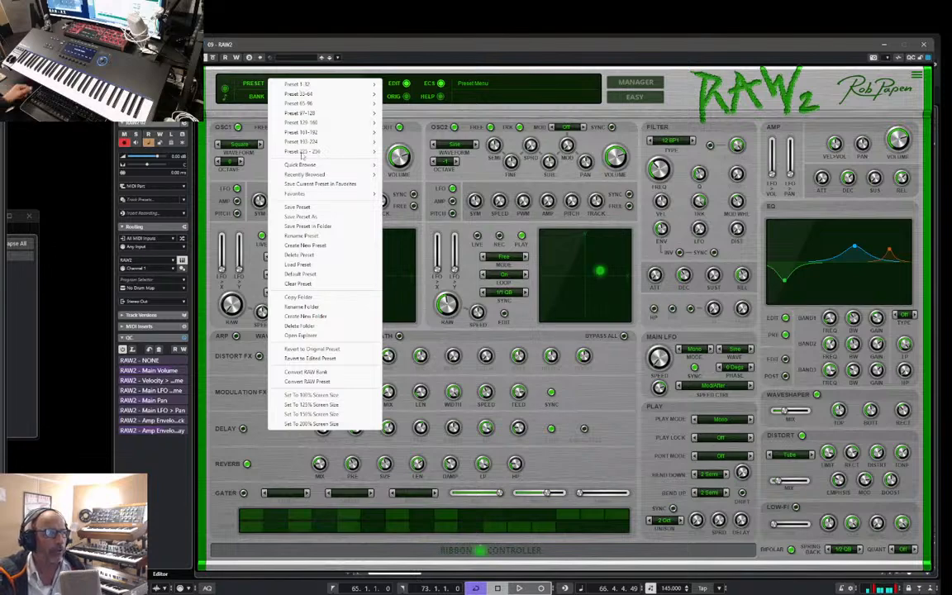
key("Escape")
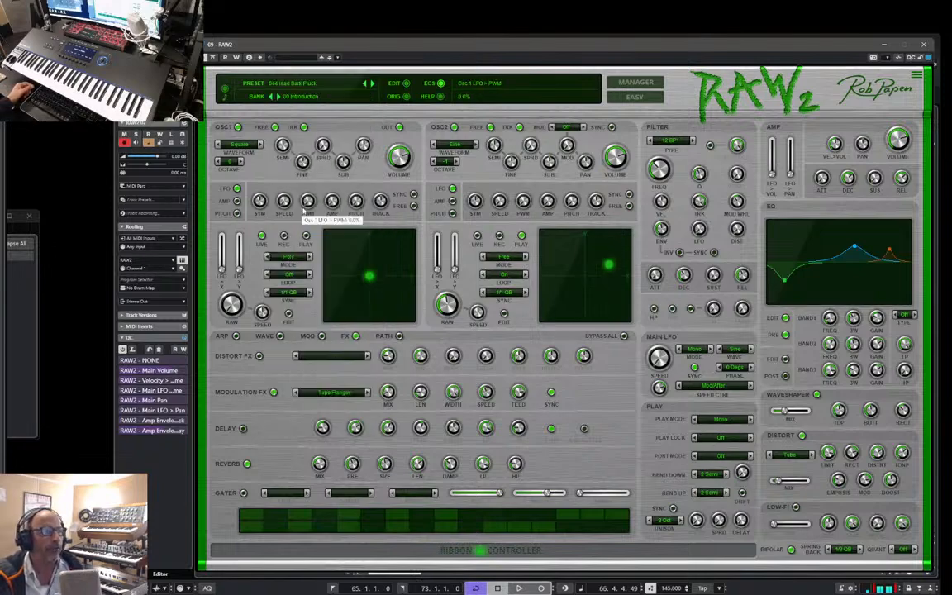
left_click(634, 83)
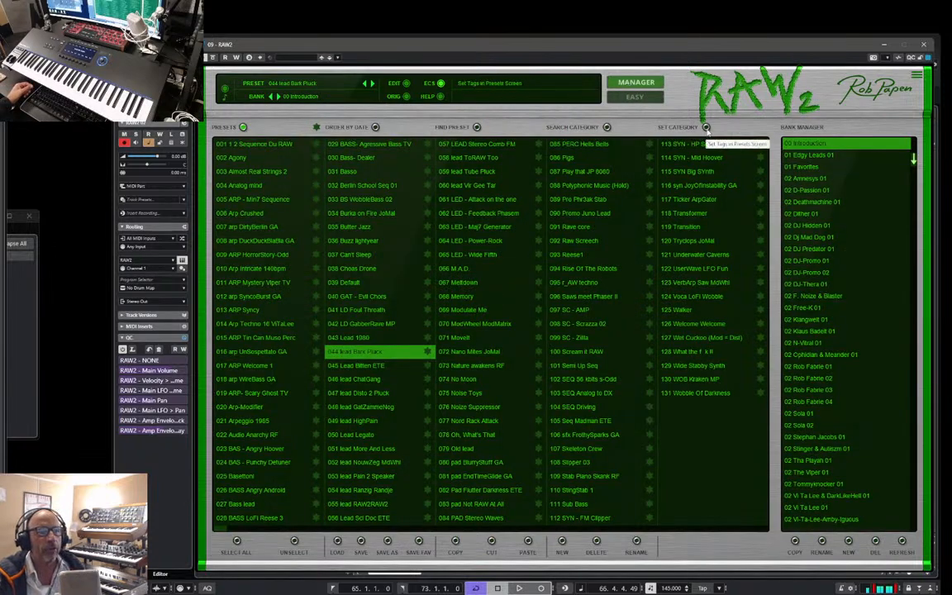
left_click(706, 126)
left_click(233, 162)
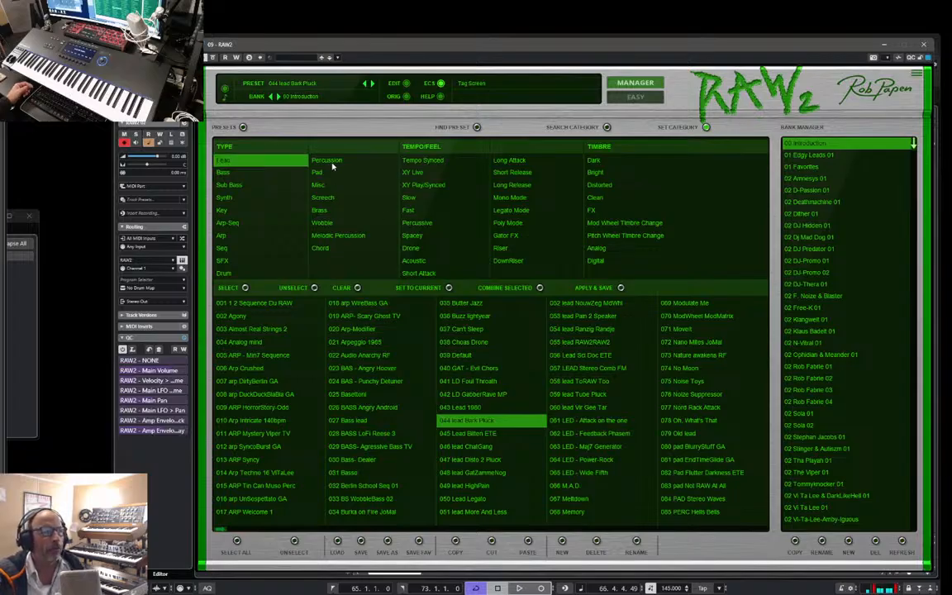
left_click(420, 223)
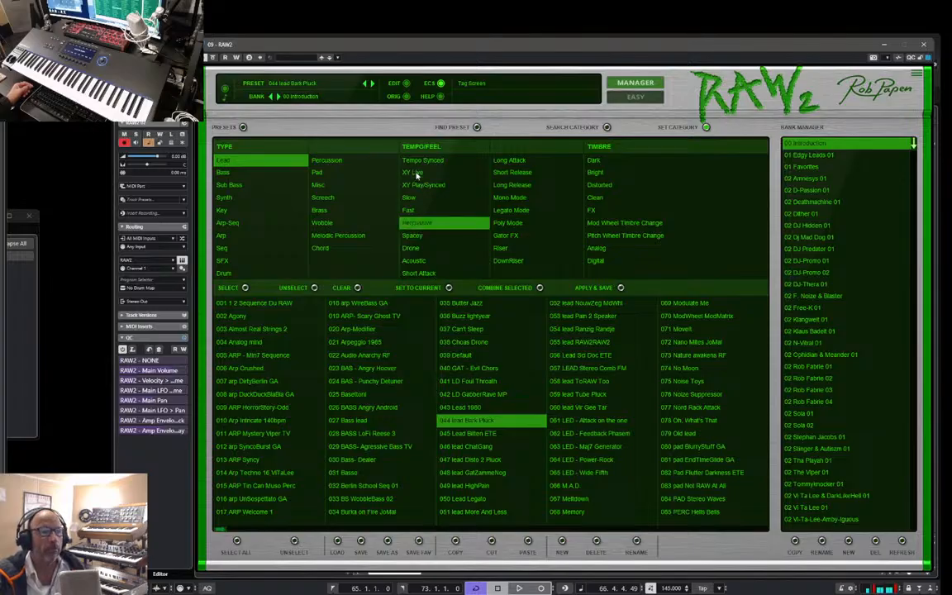
left_click(425, 186)
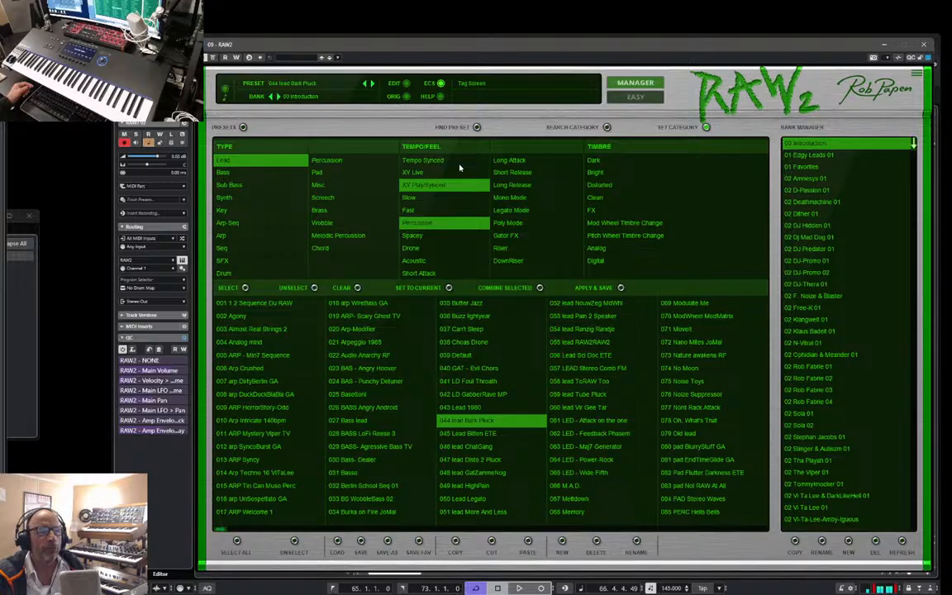
left_click(521, 199)
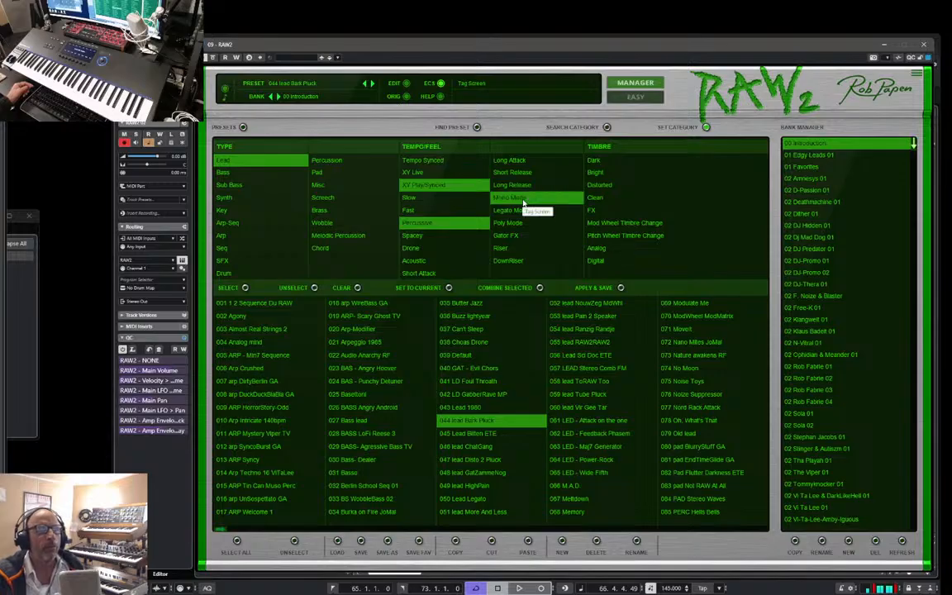
Step: Add the timbre tags Bright, Distorted, FX, Mod Wheel Timbre Change and Analog to the preset
left_click(596, 174)
left_click(598, 185)
left_click(596, 210)
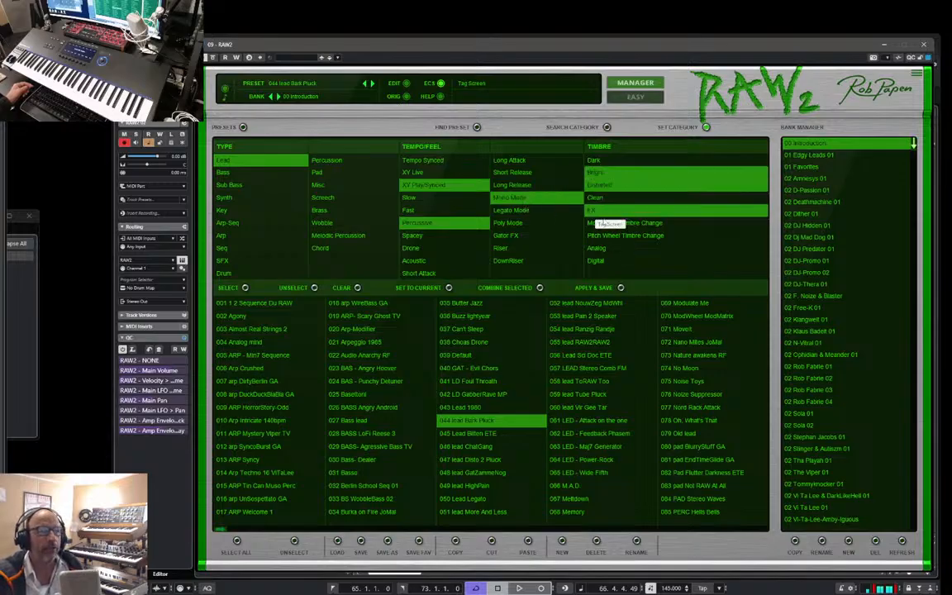
left_click(602, 222)
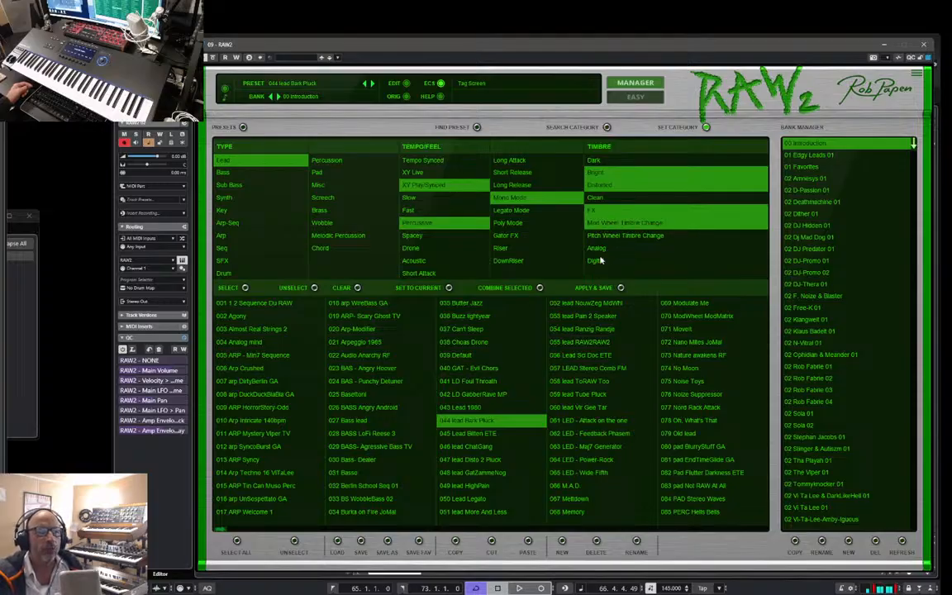
left_click(596, 251)
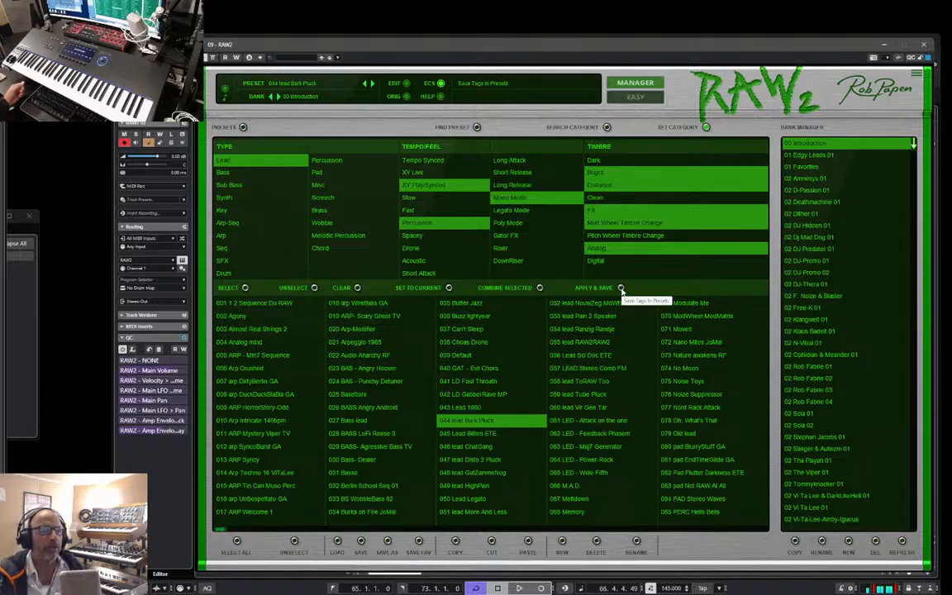
Step: Return to the synth's main screen and show the arpeggiator section
left_click(636, 82)
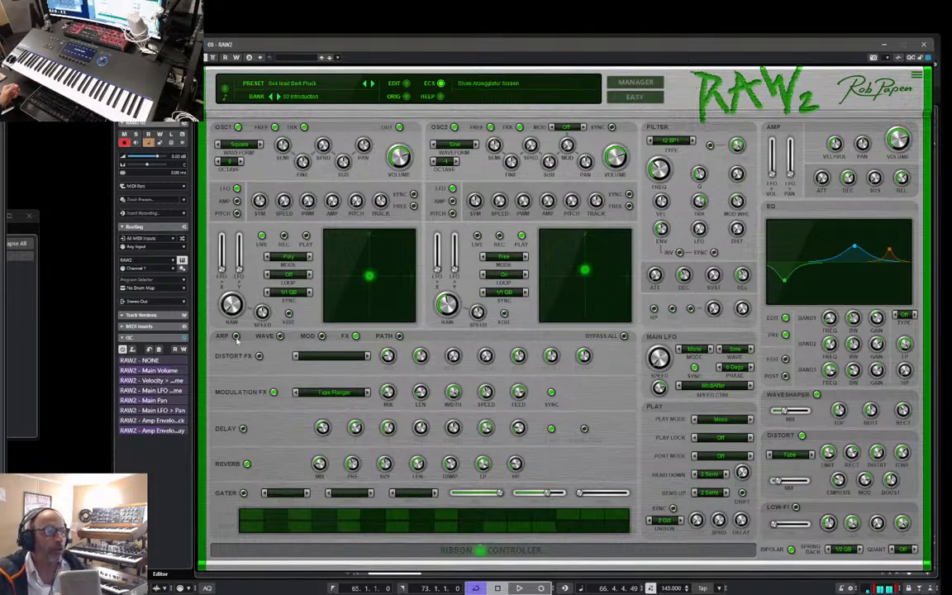
left_click(236, 336)
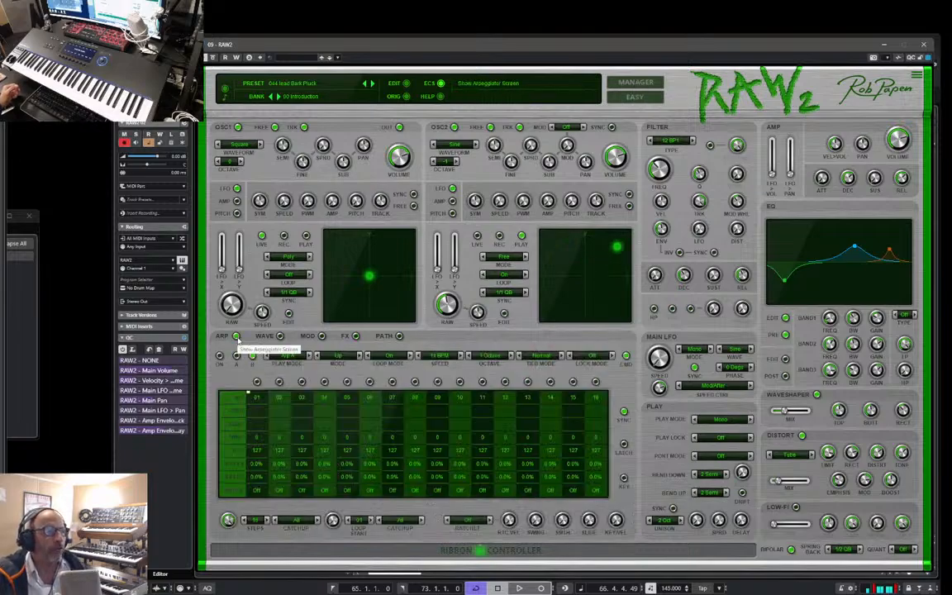
Step: Copy the lead Bark Pluck preset from the 00 Introduction bank into the 01 Edgy Leads 01 bank
left_click(645, 85)
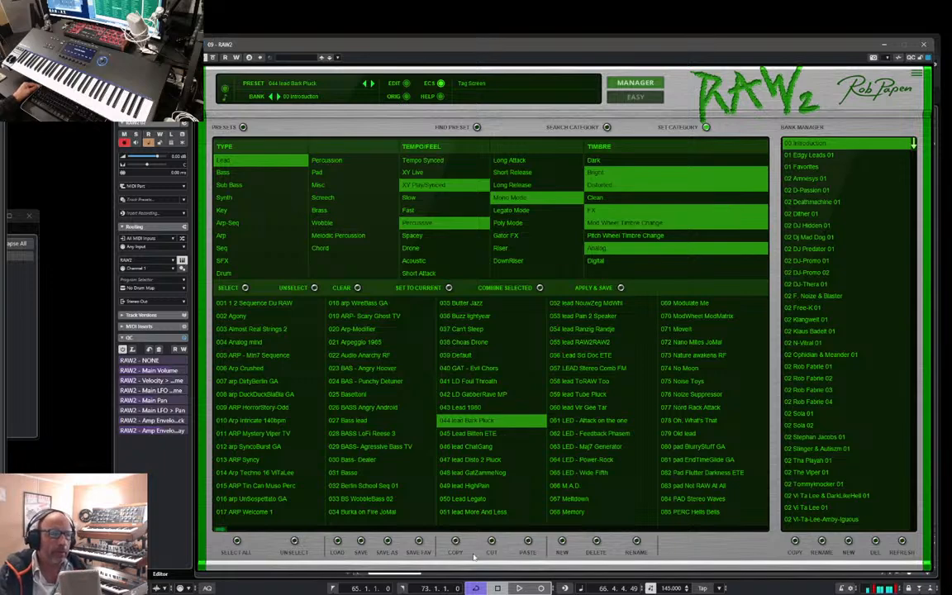
left_click(240, 129)
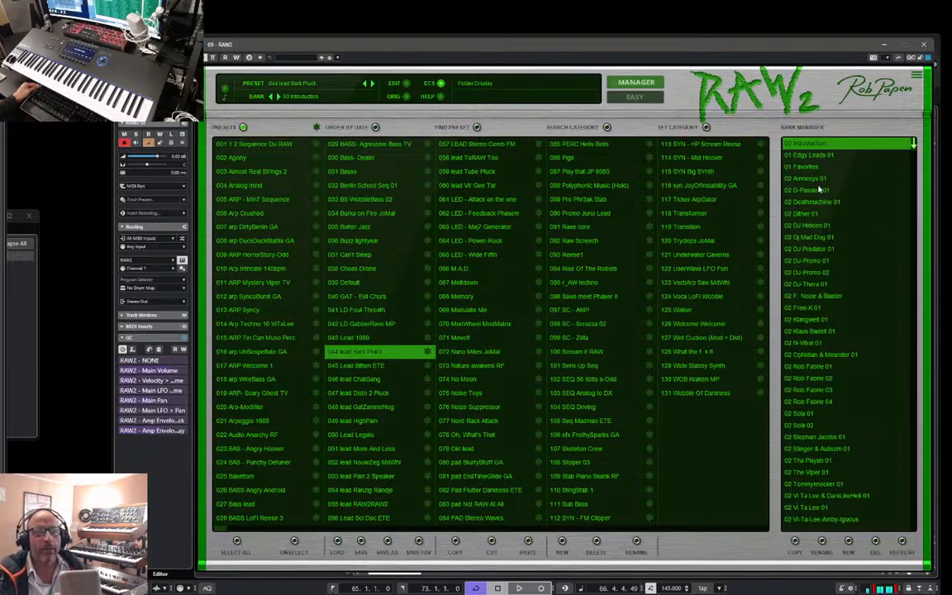
left_click(808, 157)
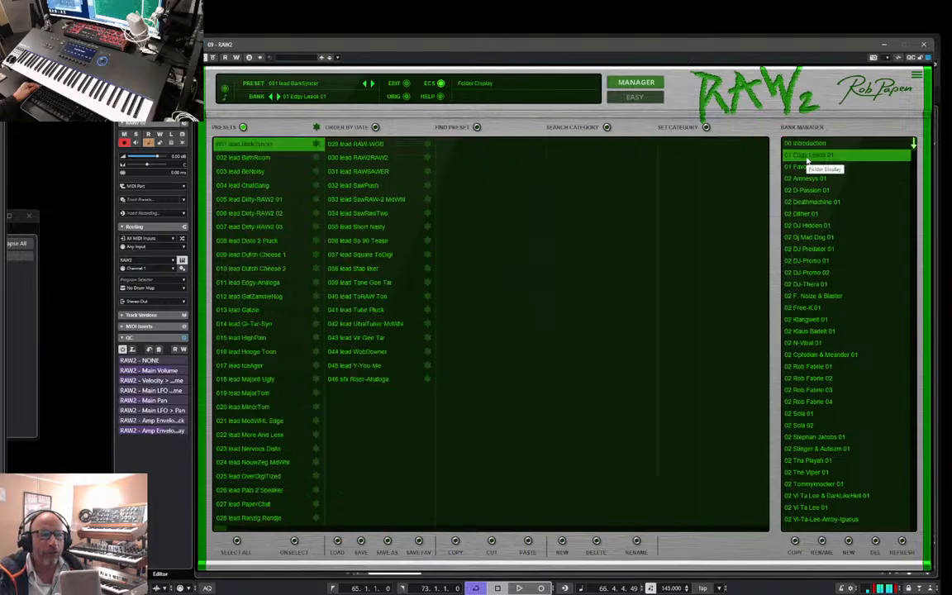
left_click(533, 541)
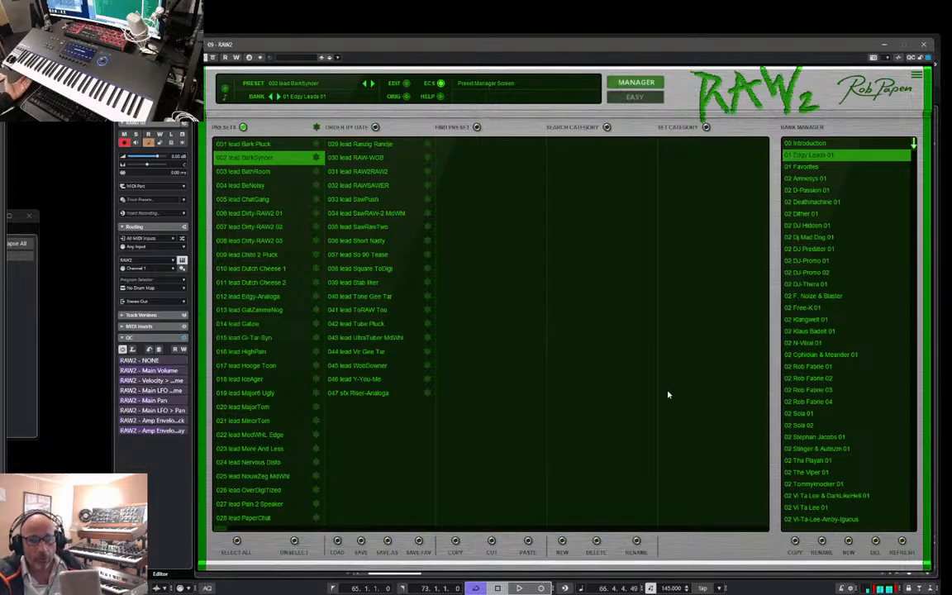
Step: Browse the Rob Fabrie 03 and N-Vitral 01 banks, and audition Headcrunch Electro and N-Vitral presets from the latter
left_click(813, 391)
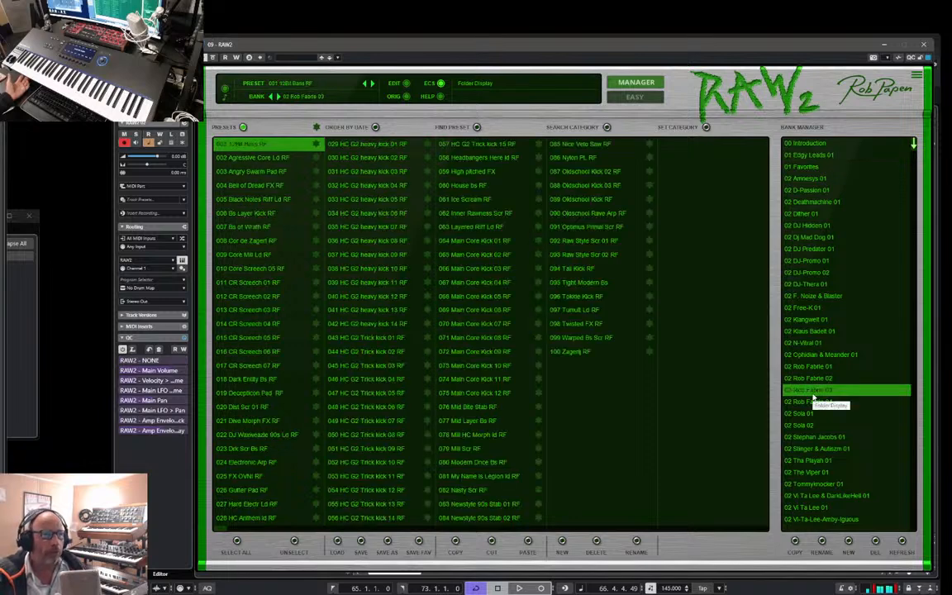
left_click(803, 342)
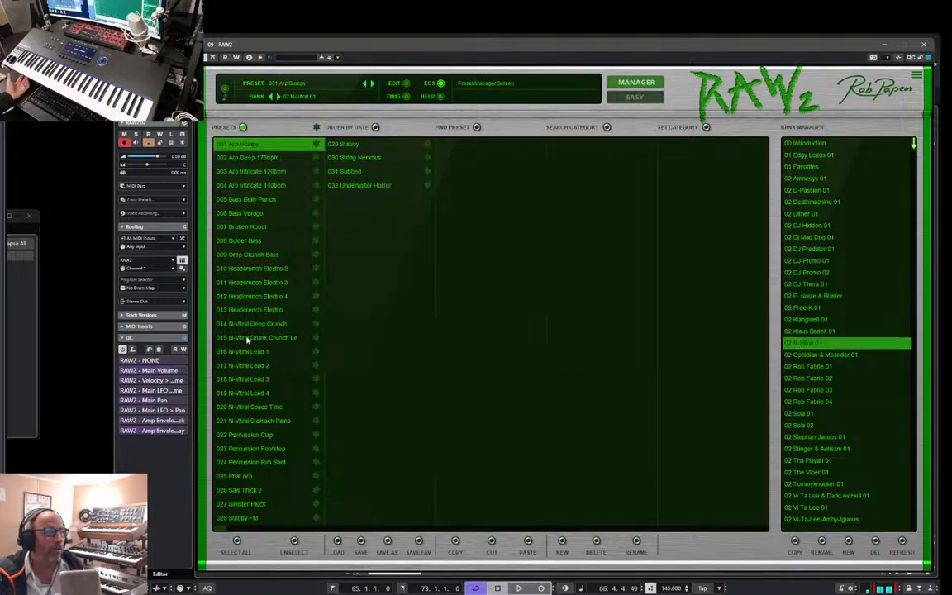
left_click(233, 298)
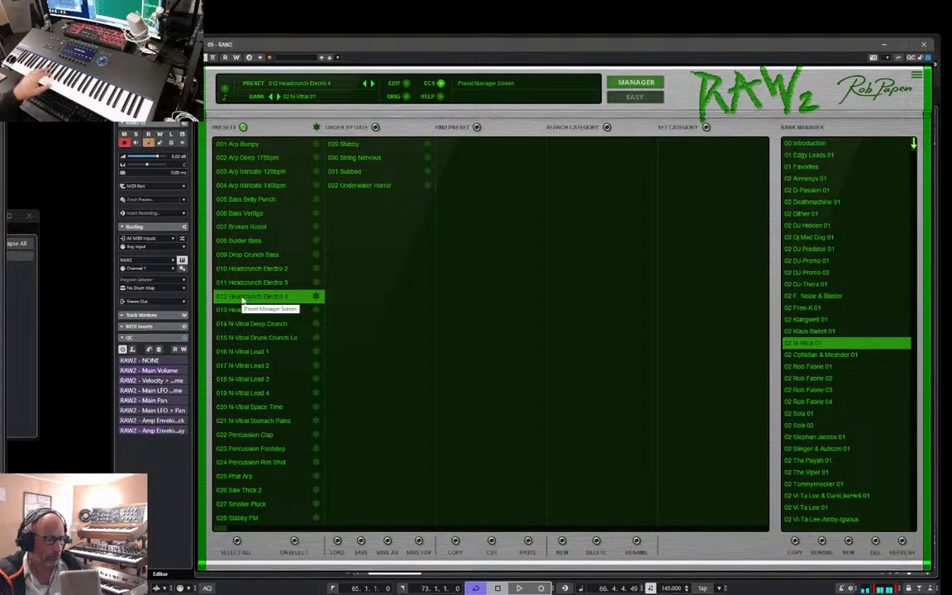
left_click(245, 312)
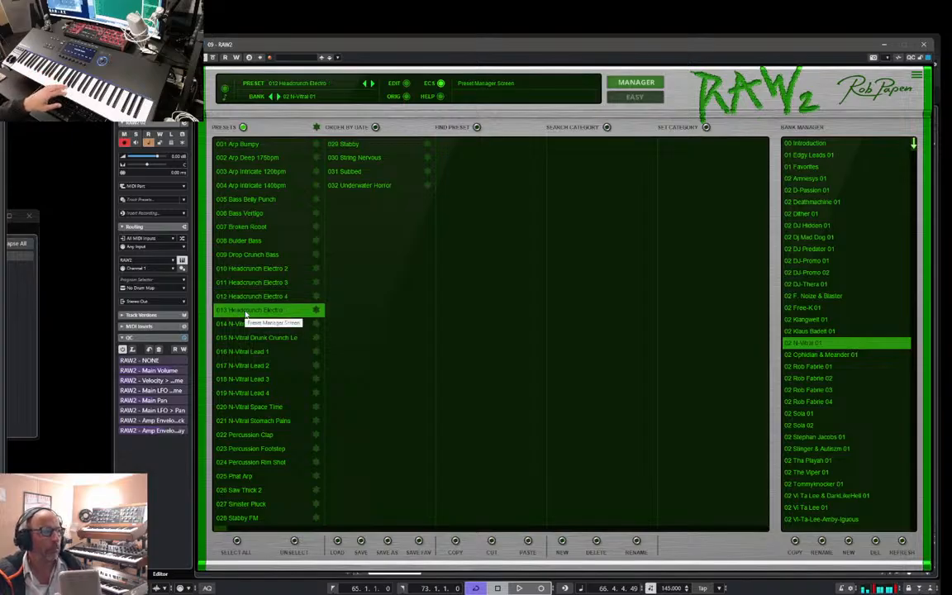
left_click(246, 323)
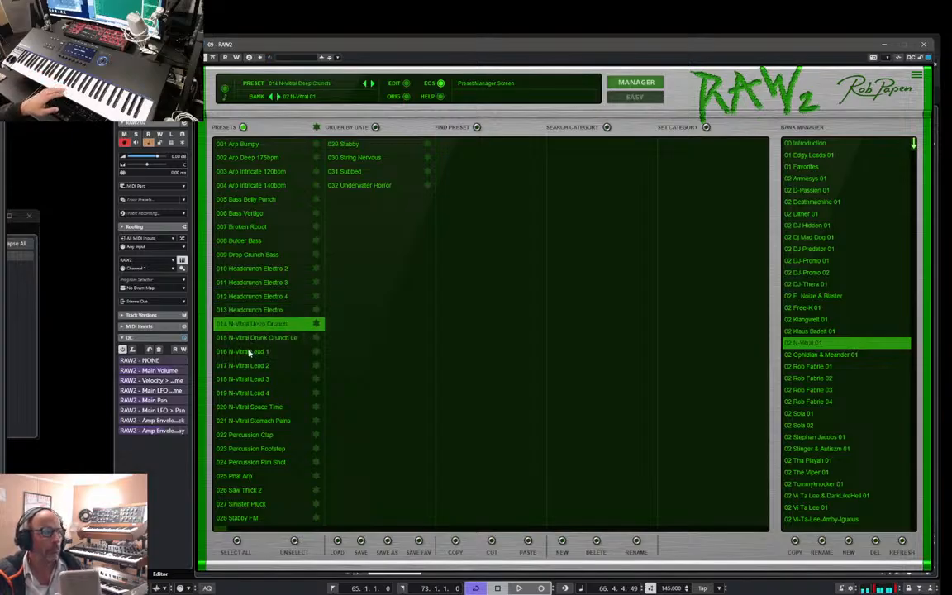
left_click(248, 351)
left_click(251, 379)
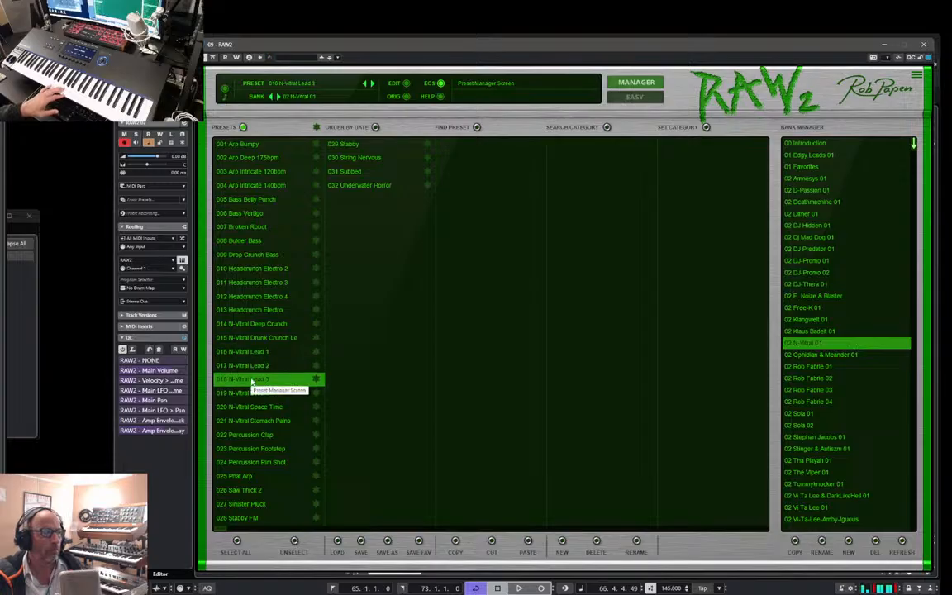
Step: Audition the N-Vitral Lead 4, String Nervous, Phat Arp, Sinister Pluck and Stabby FM presets in the N-Vitral 01 bank
left_click(247, 394)
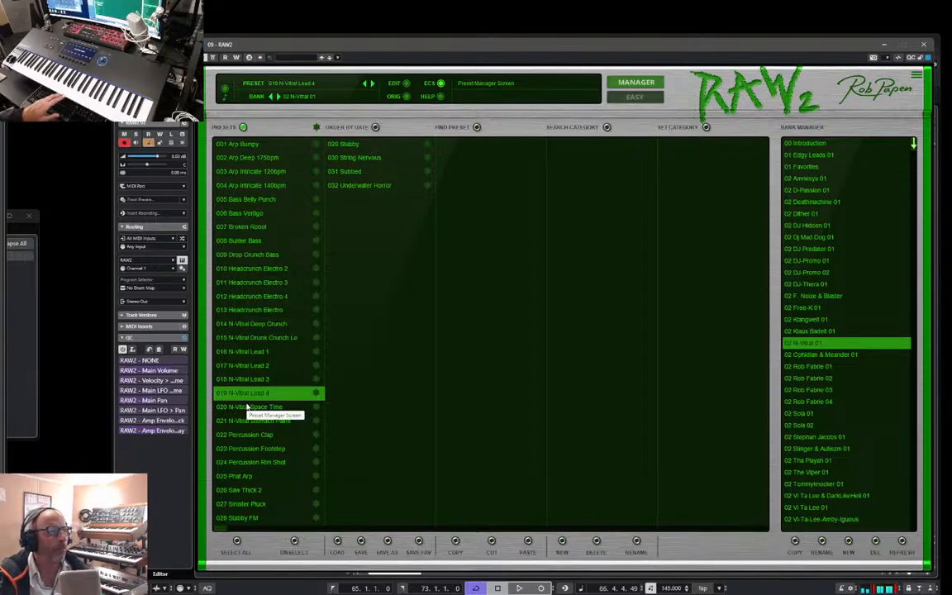
left_click(364, 158)
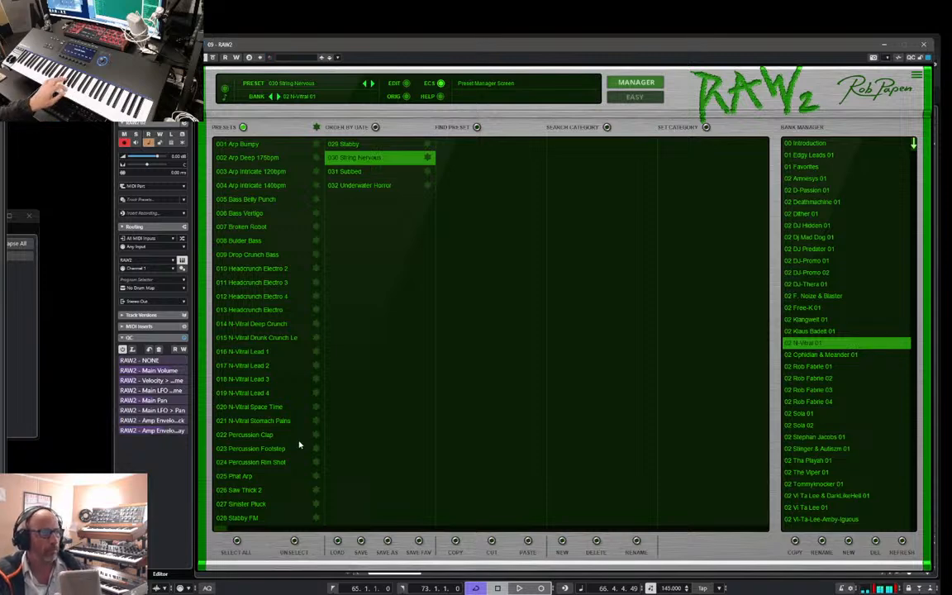
left_click(246, 478)
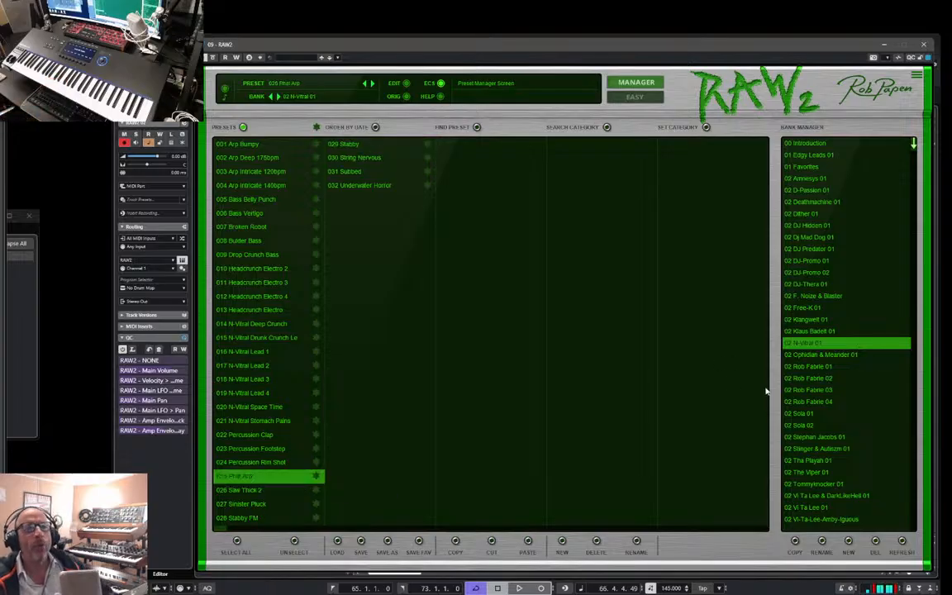
left_click(234, 504)
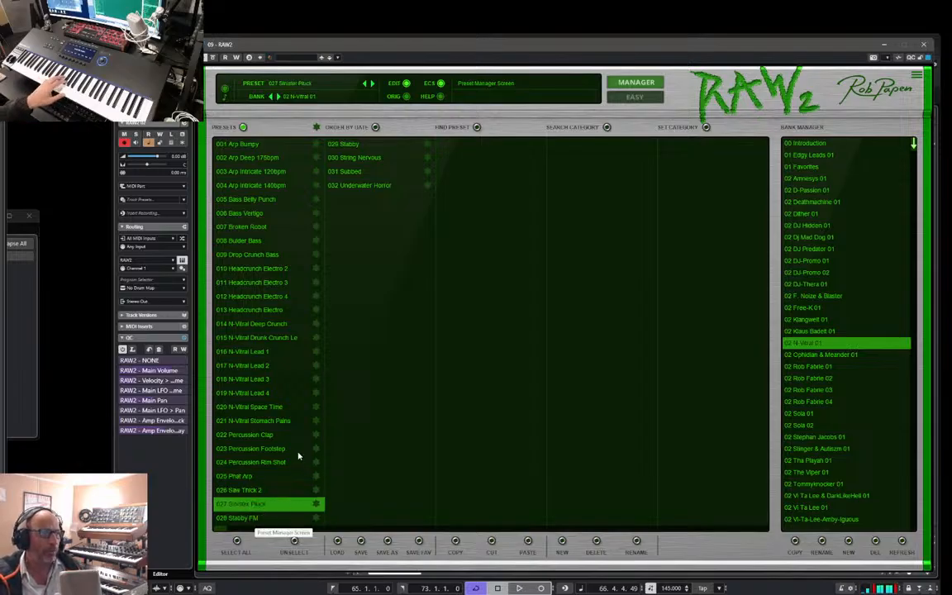
left_click(249, 518)
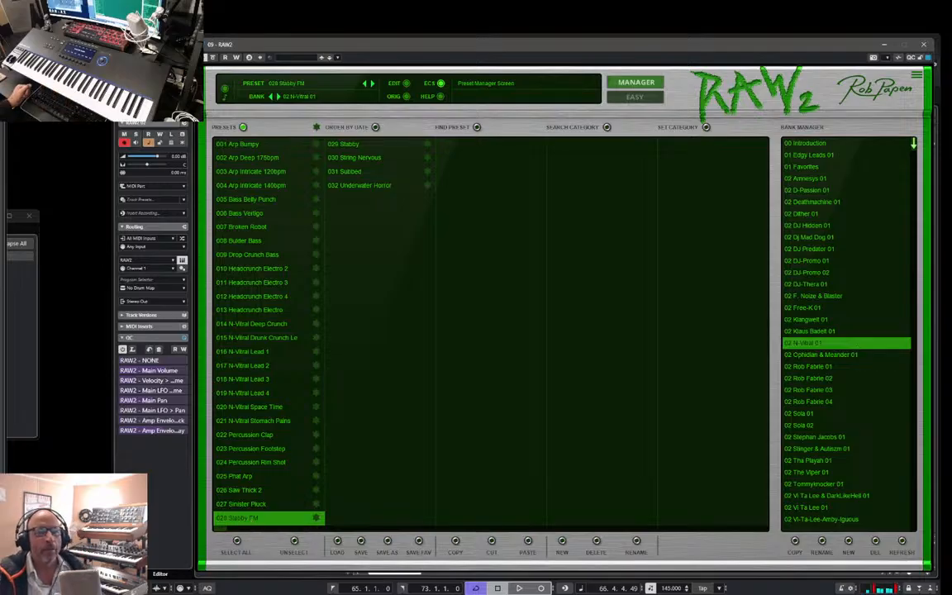
Step: Load the SC- Mayday TV preset from the 02 The Viper 01 bank and return to the synth's main screen
left_click(798, 472)
left_click(254, 435)
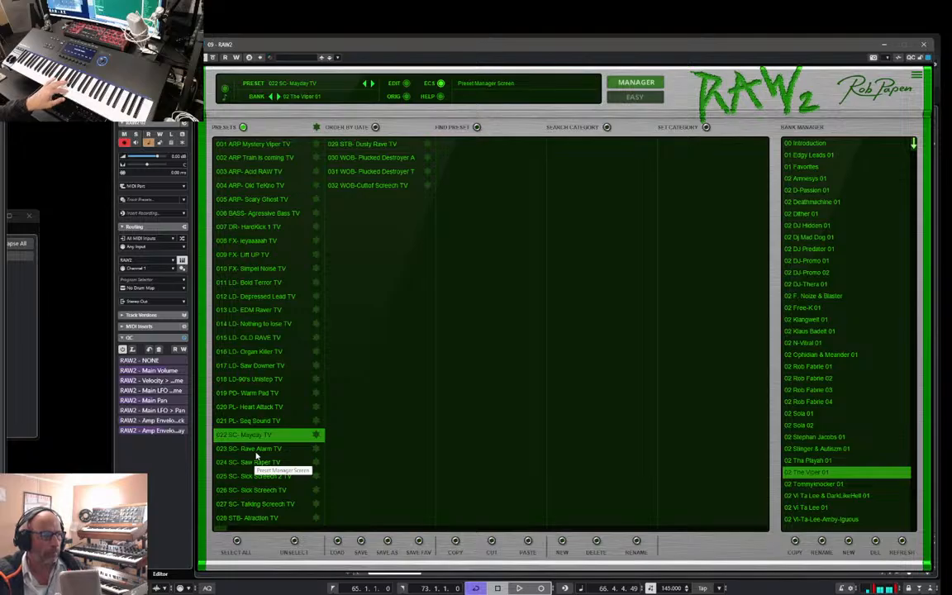
left_click(653, 83)
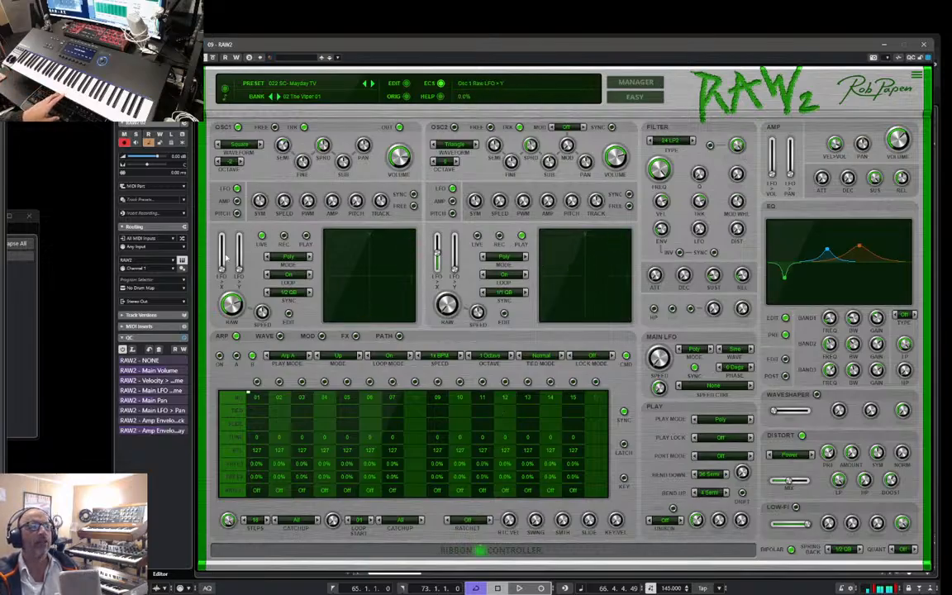
Step: Switch both oscillators' XY pads to live mode and move their points close to the pad centres
left_click(307, 238)
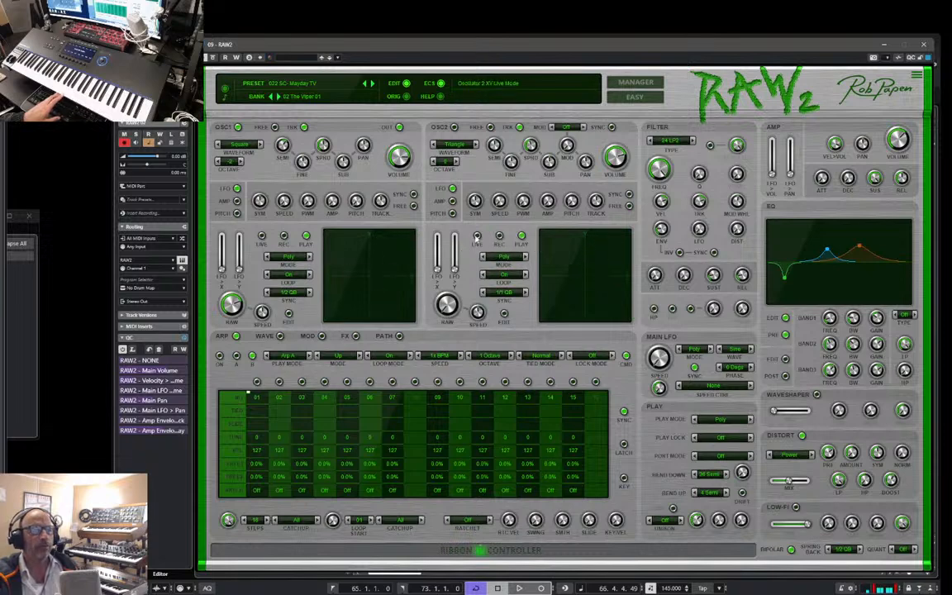
left_click(260, 237)
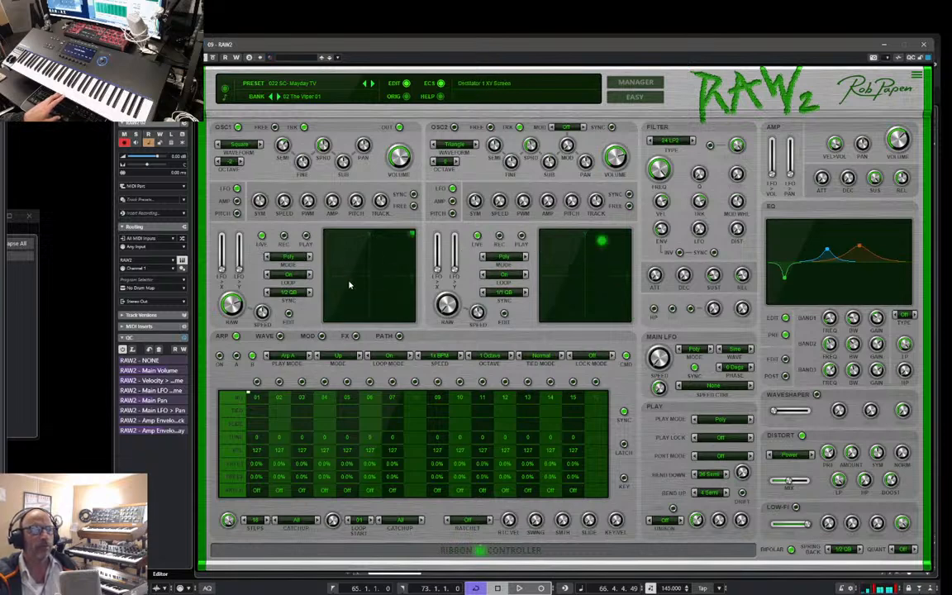
left_click_drag(602, 241, 567, 291)
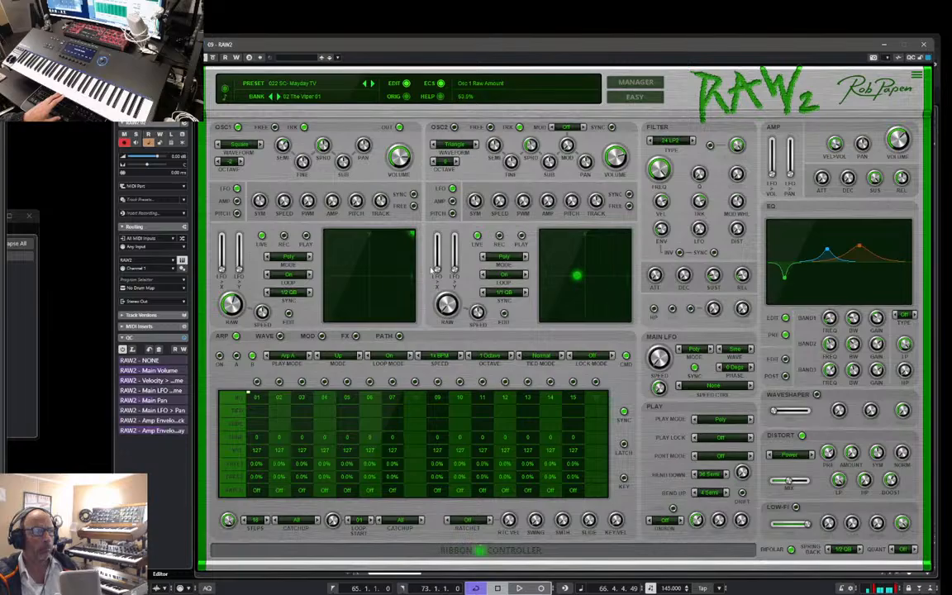
left_click_drag(357, 285, 392, 282)
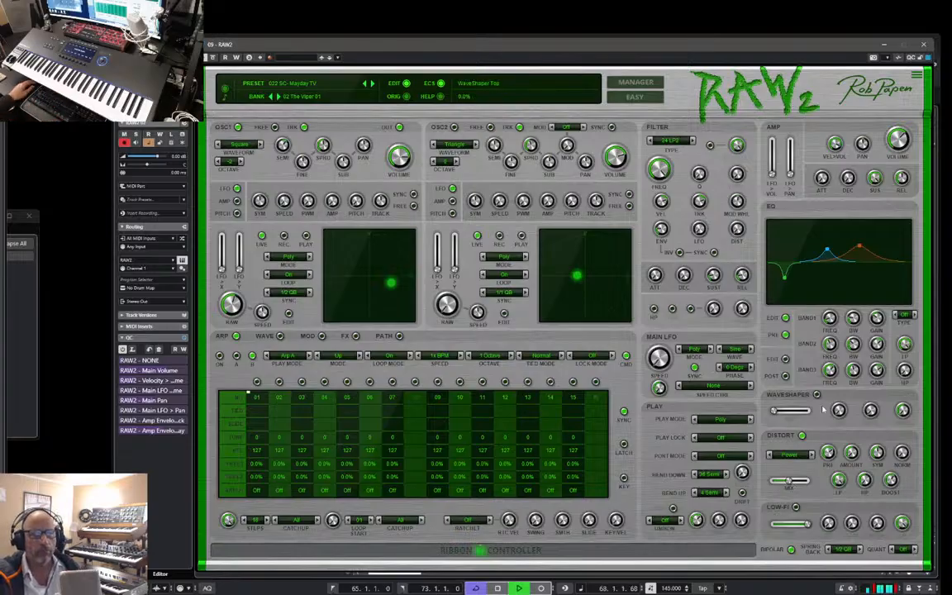
Step: Adjust the amp volume and set the filter type to 12 BP2
left_click_drag(901, 137, 903, 147)
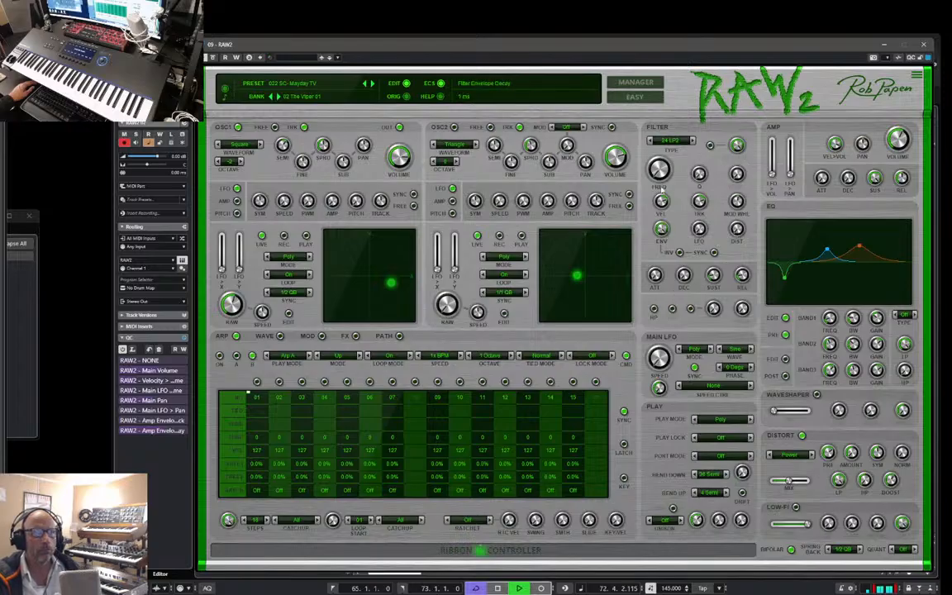
left_click(671, 140)
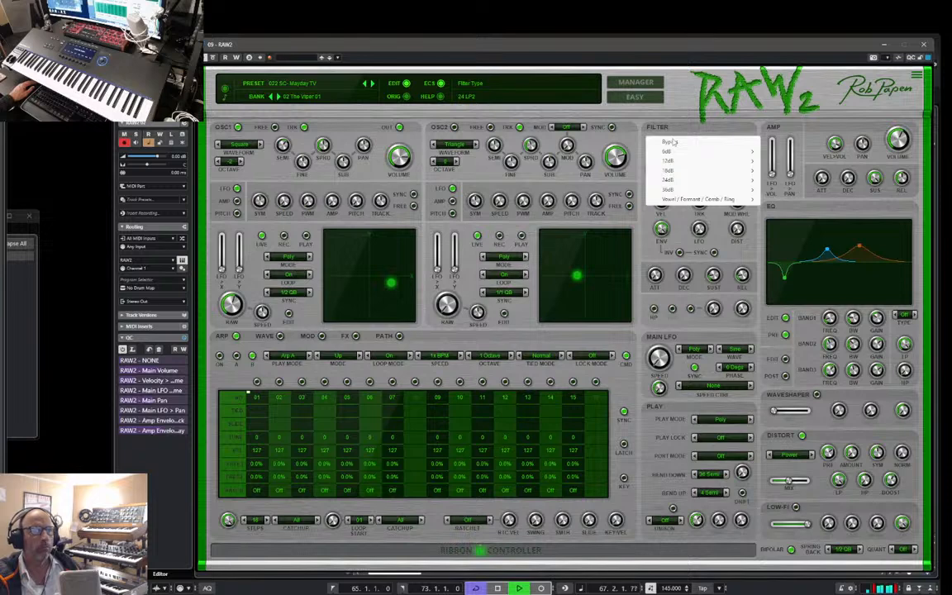
mouse_move(675, 172)
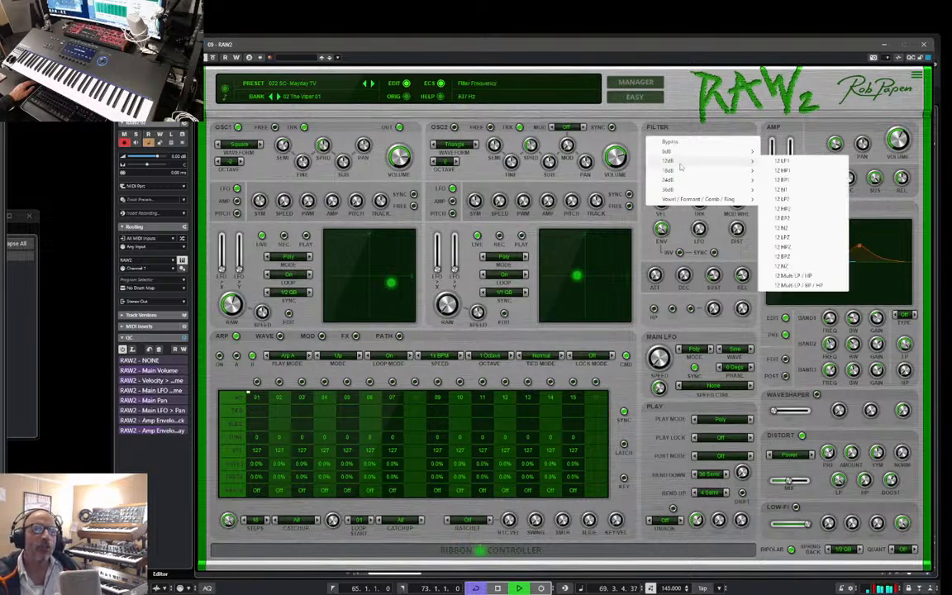
left_click(794, 220)
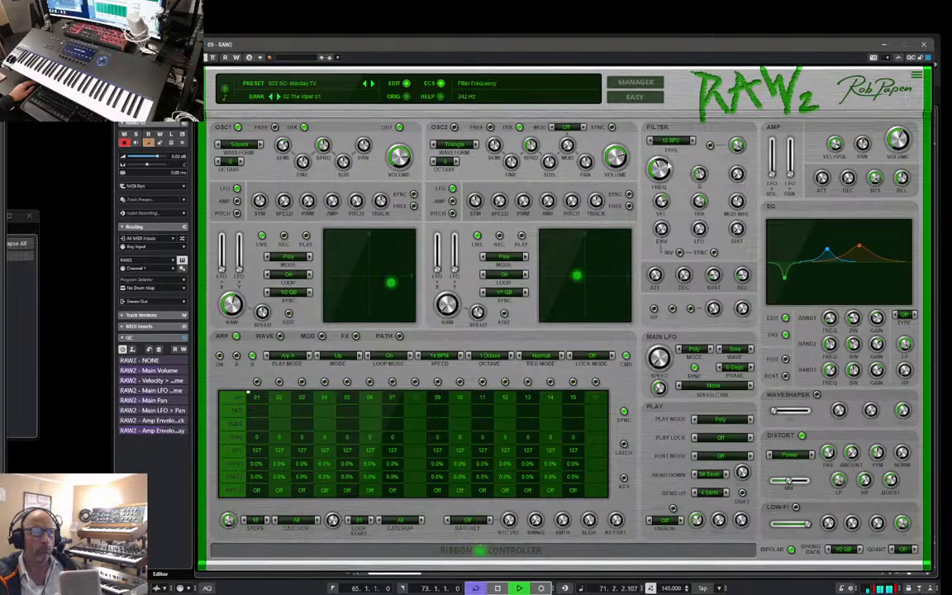
mouse_move(668, 166)
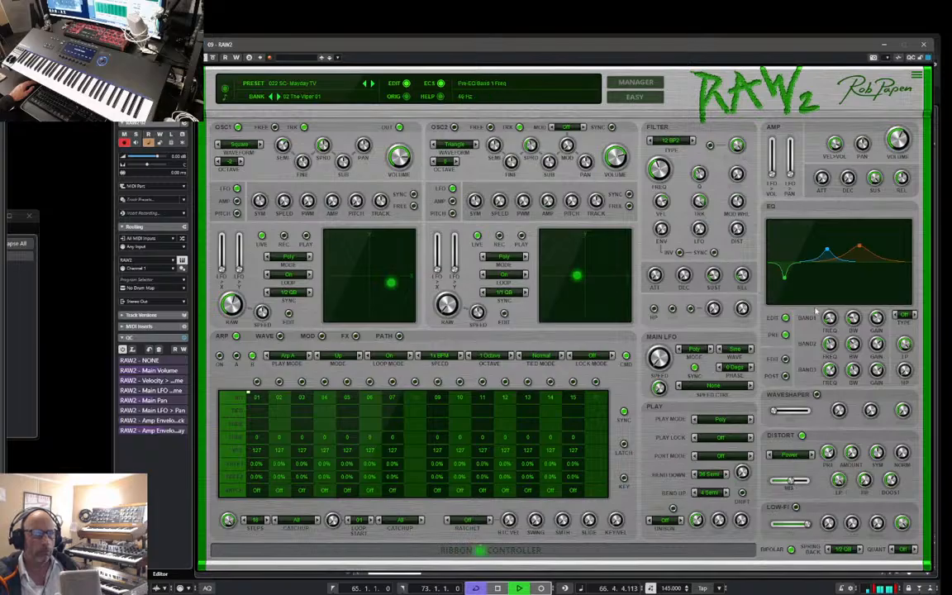
Step: Move EQ band 3 to a higher frequency and reshape the amp envelope with 0% sustain, a 578 ms release and adjusted decay
mouse_move(866, 250)
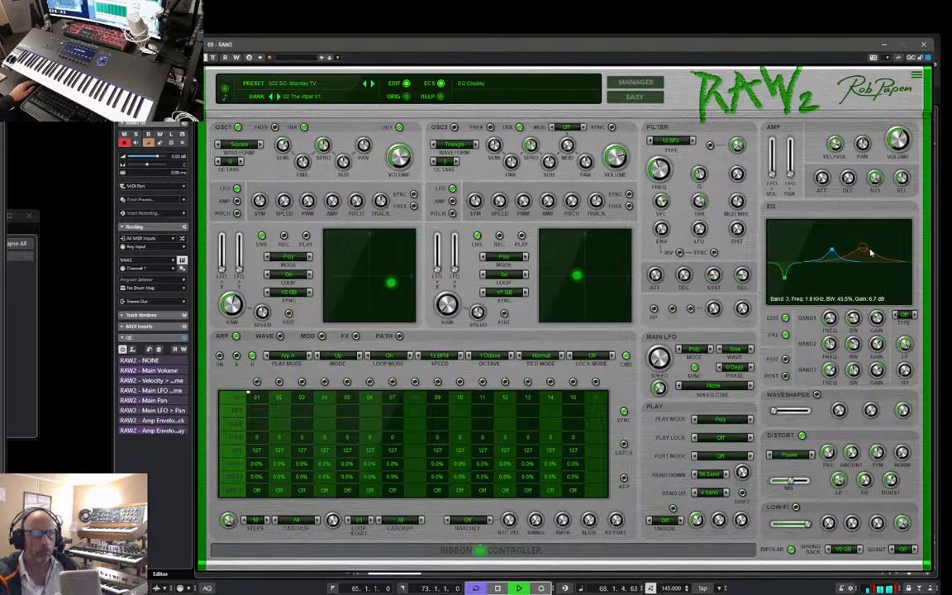
left_click_drag(870, 250, 878, 251)
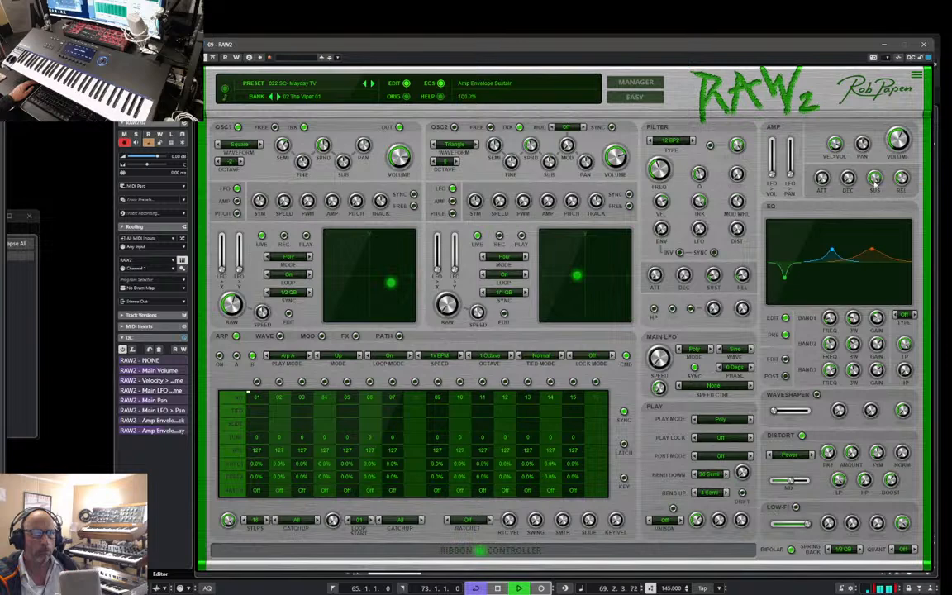
left_click_drag(848, 179, 849, 149)
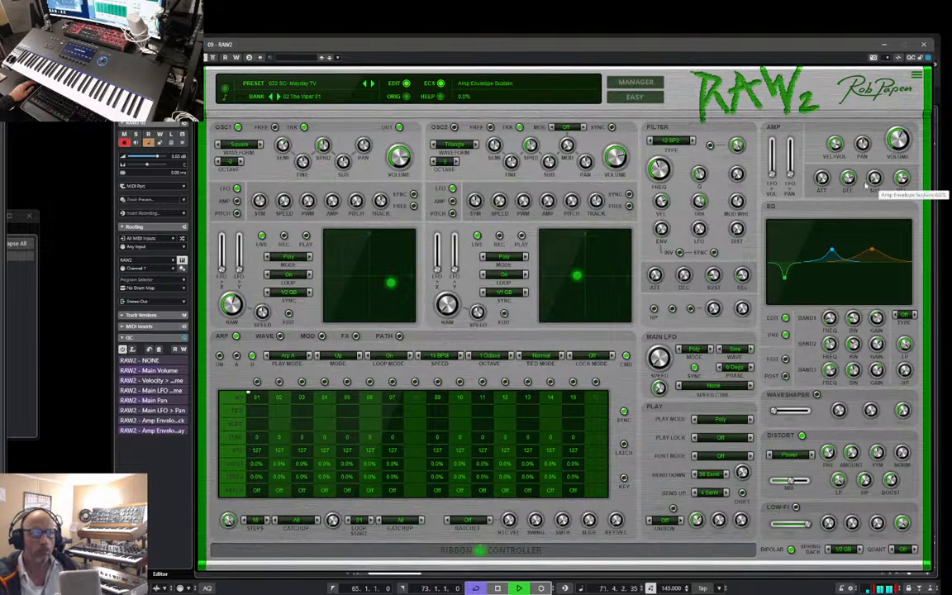
mouse_move(901, 185)
left_mouse_down()
mouse_move(847, 182)
mouse_move(902, 190)
left_mouse_up()
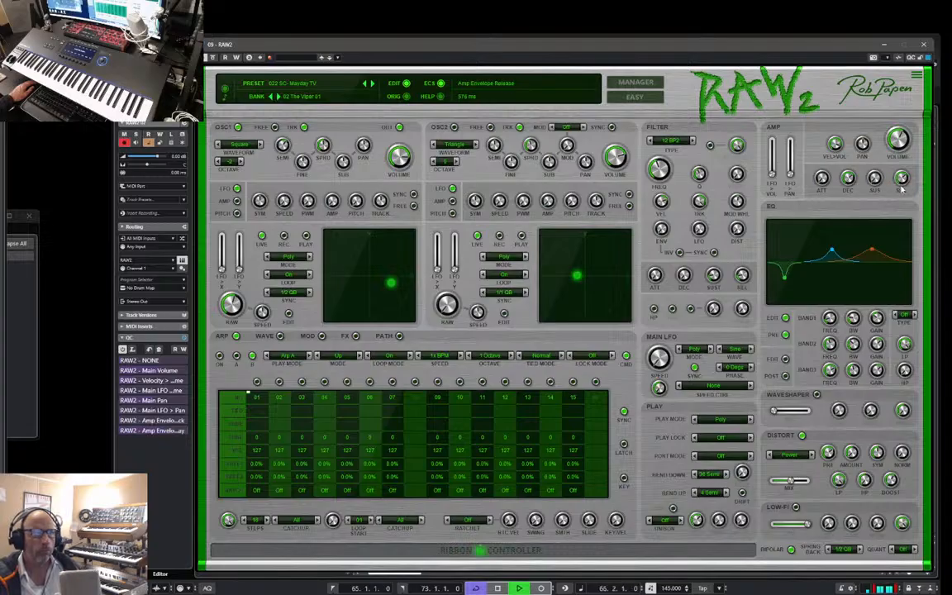
left_click_drag(847, 177, 849, 182)
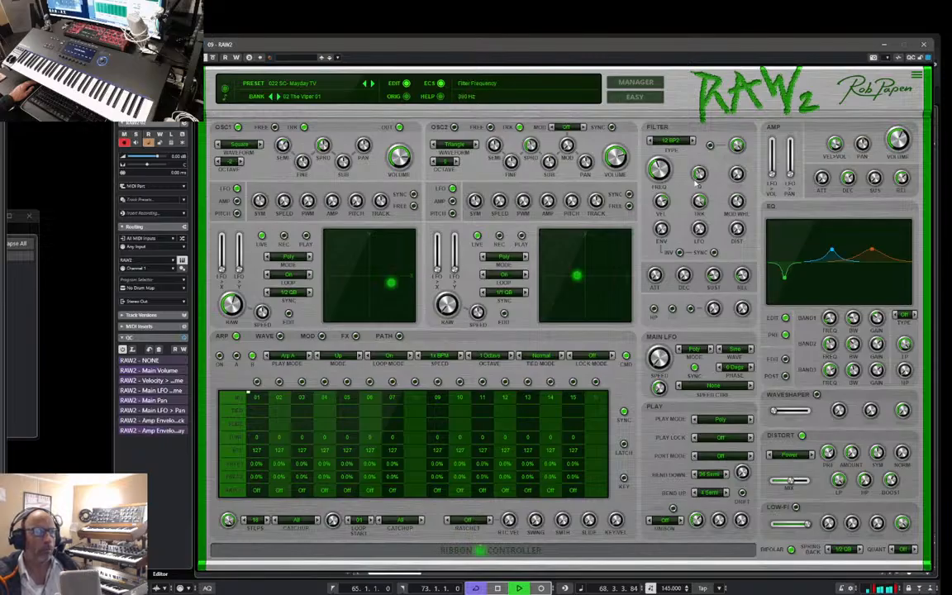
Step: Lower the distortion mix and readjust the filter frequency
left_click(789, 480)
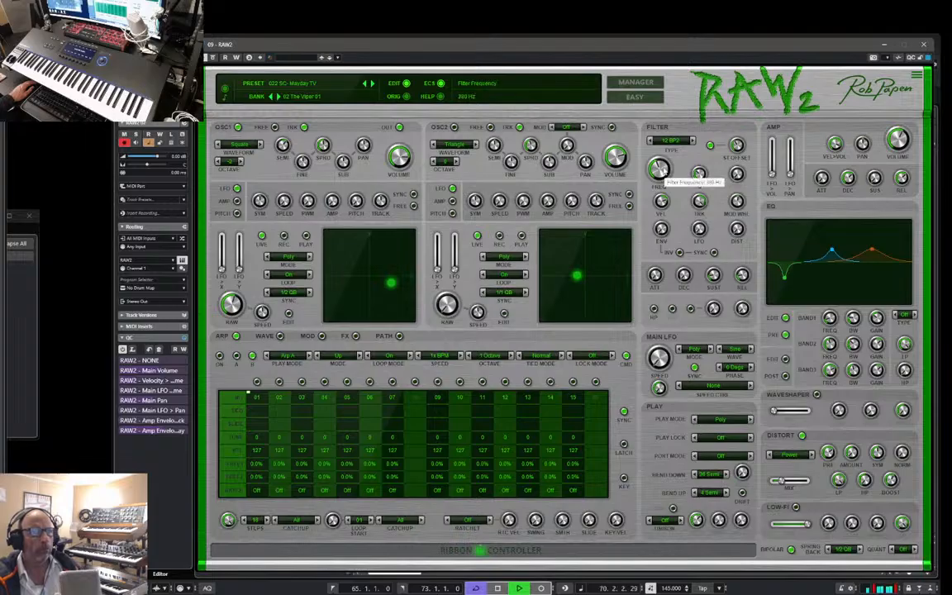
mouse_move(663, 164)
left_mouse_down()
mouse_move(663, 148)
mouse_move(659, 177)
left_mouse_up()
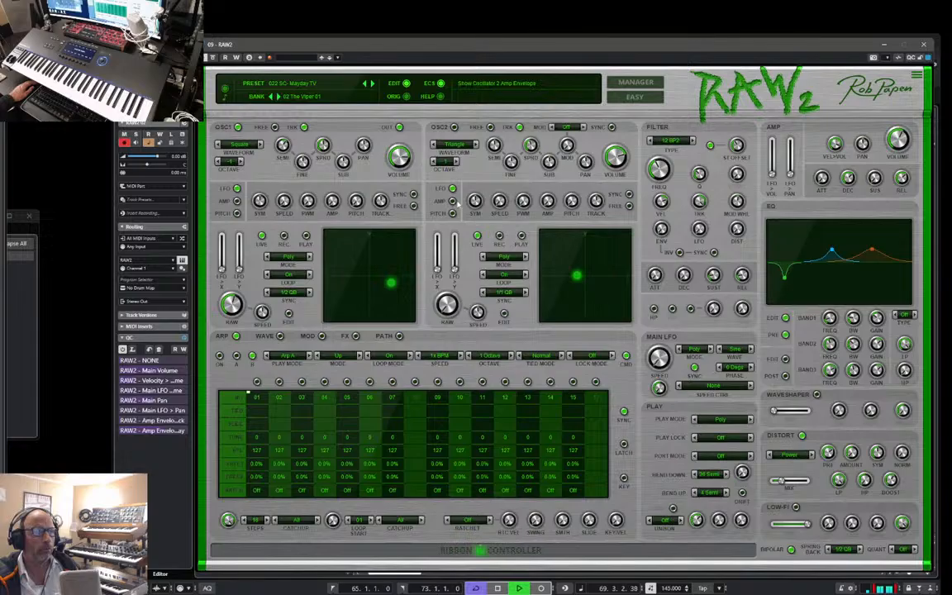
Step: Switch oscillator 1 off and, with oscillator 2's pitch envelope shown, set oscillator 2 to octave 1 and the Saw waveform
left_click(453, 213)
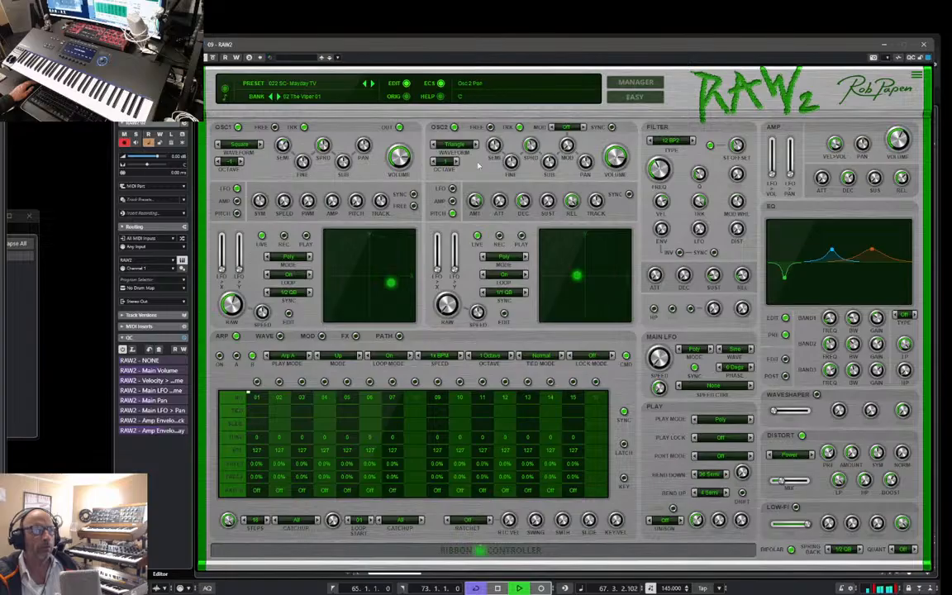
left_click(237, 127)
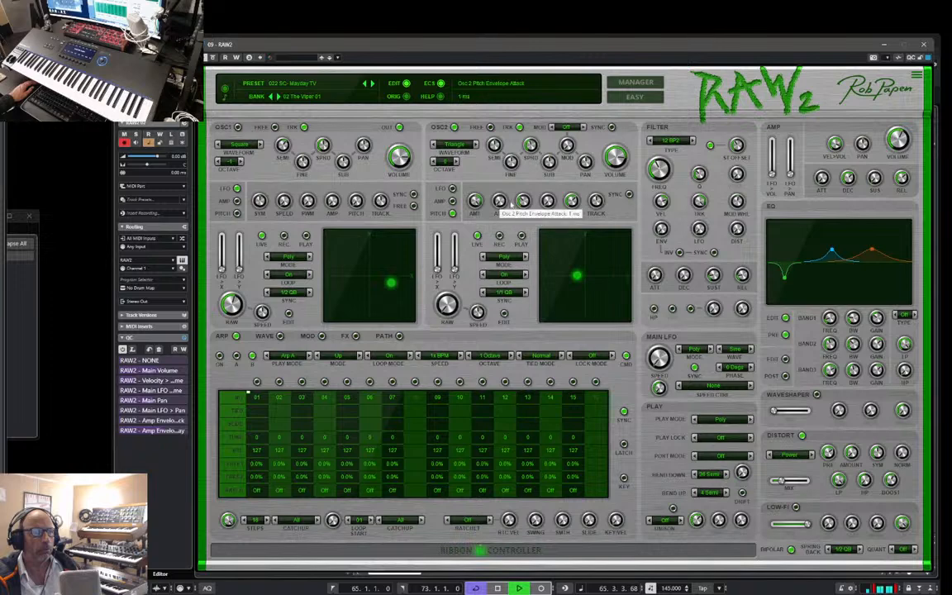
left_click(455, 162)
left_click(455, 162)
left_click(455, 162)
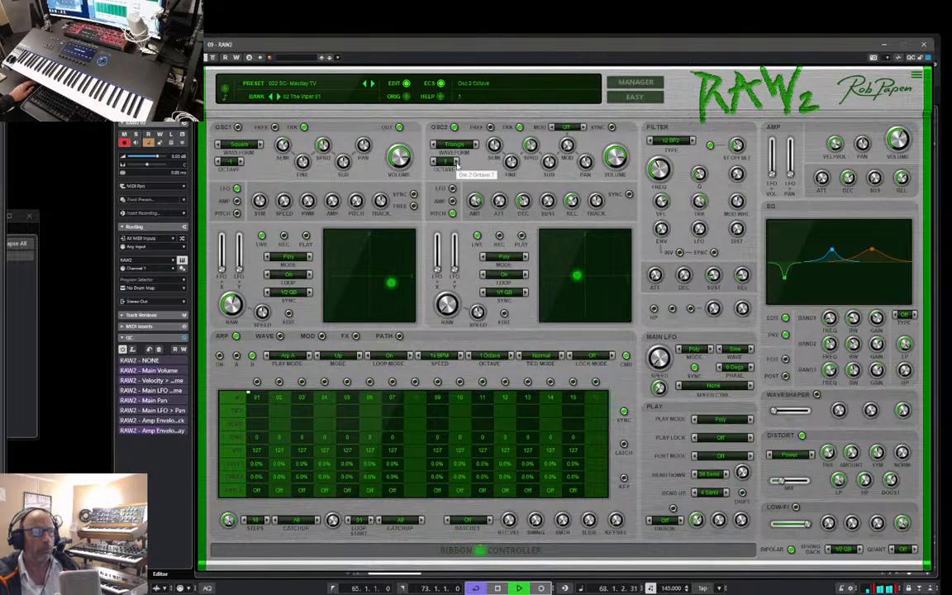
left_click(476, 144)
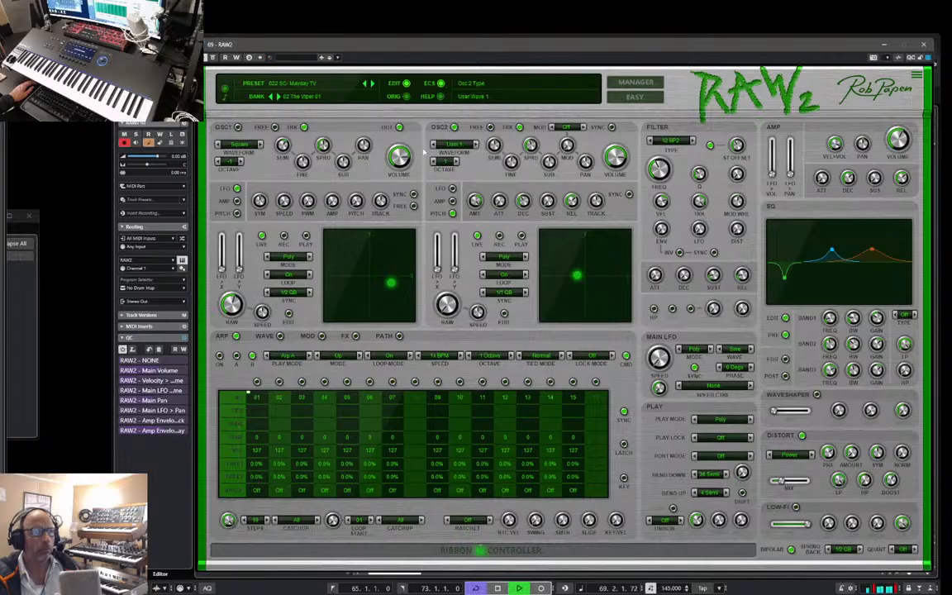
left_click(432, 145)
left_click(432, 145)
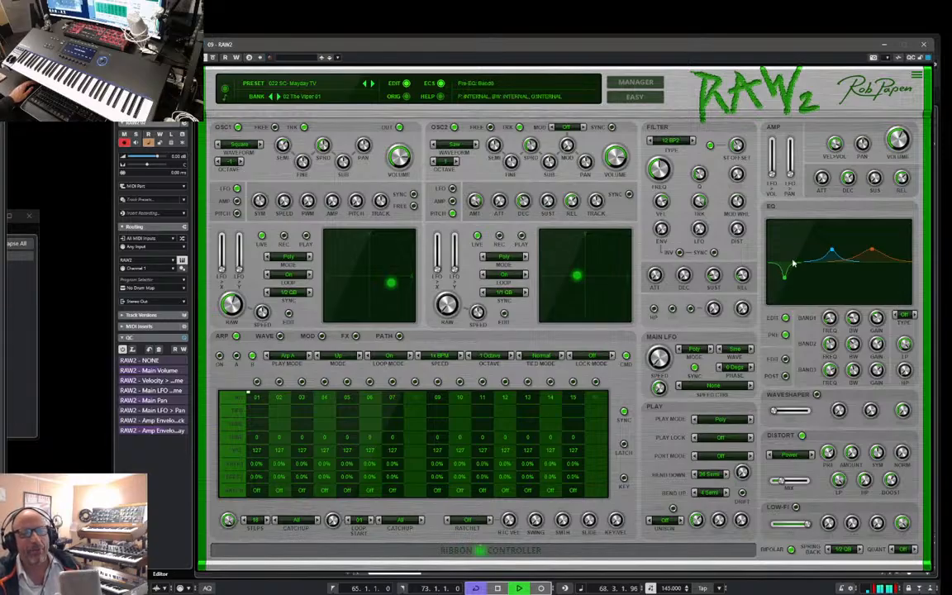
Step: Move EQ band 3 further up in frequency and change the modulation effect to Flanger
left_click_drag(830, 251, 891, 253)
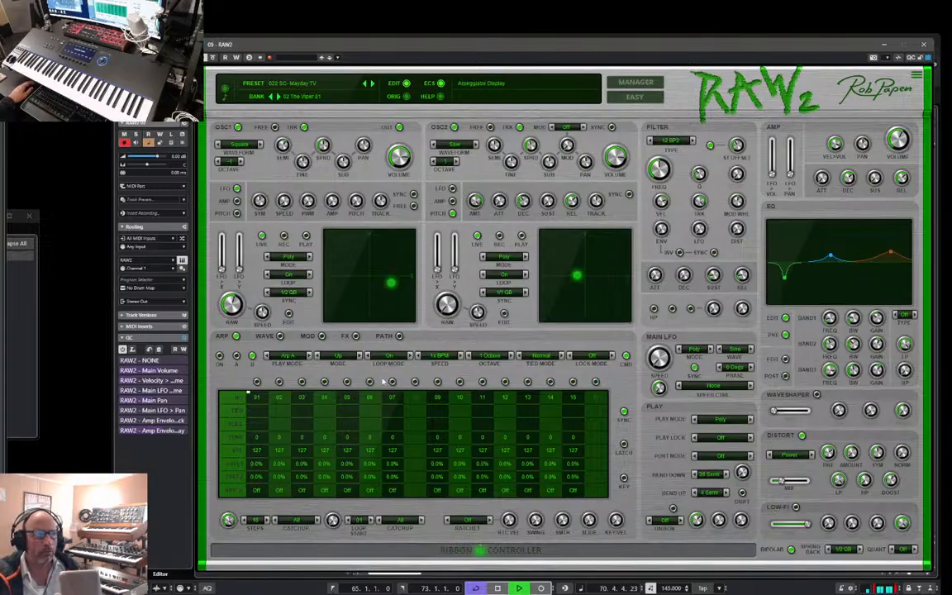
left_click(355, 336)
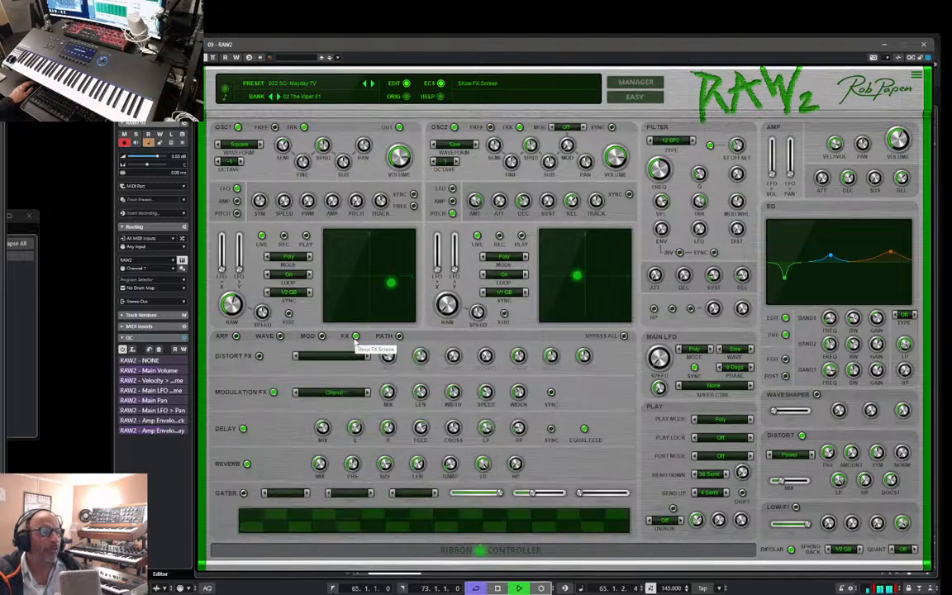
left_click(331, 392)
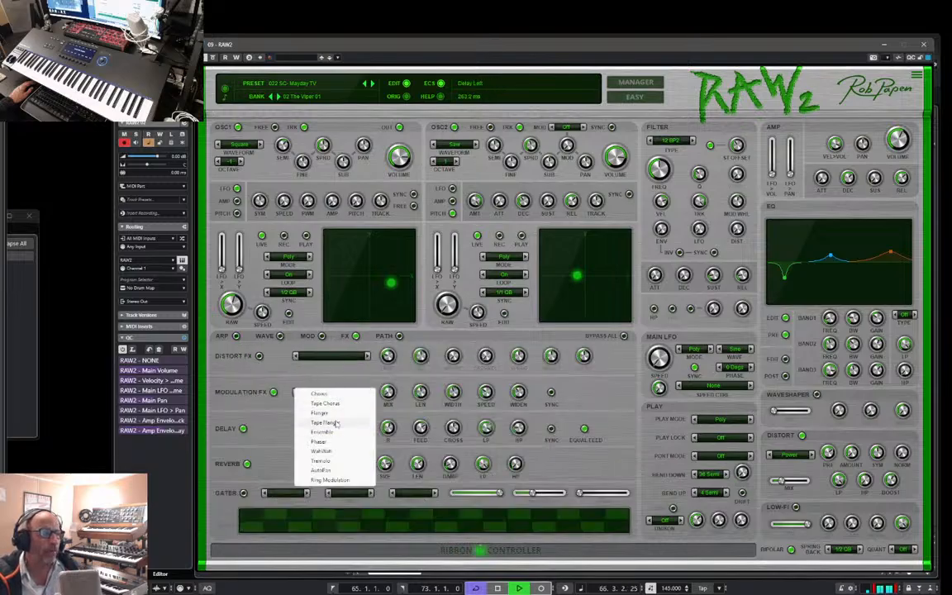
left_click(335, 414)
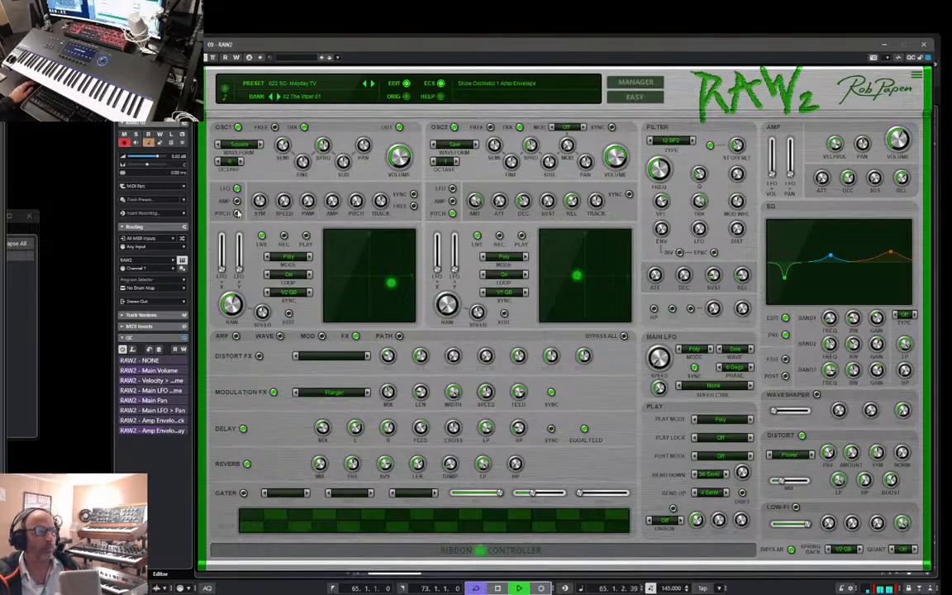
Step: Set oscillator 1's octave to -1 and retune the amp envelope's decay
left_click(218, 164)
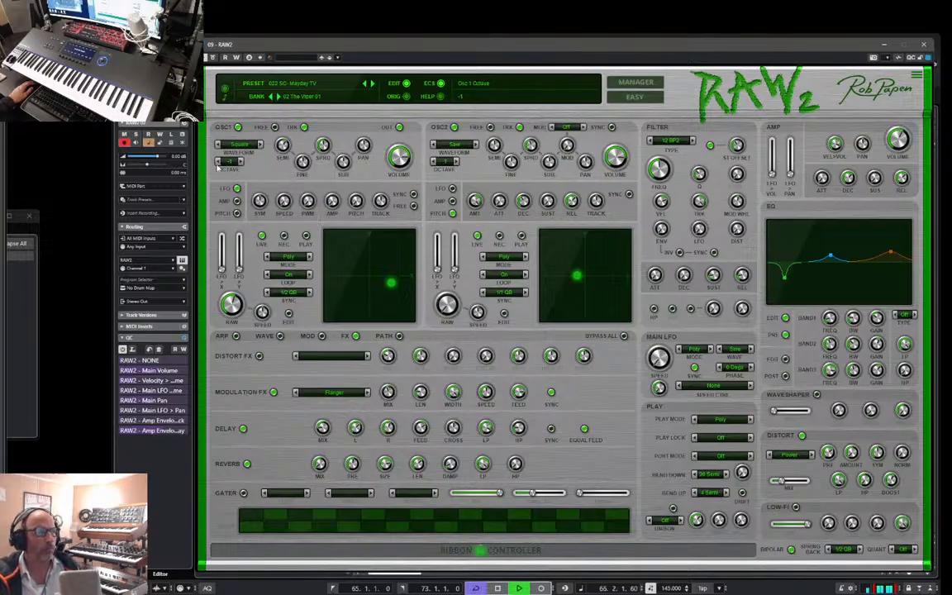
left_click_drag(849, 180, 852, 199)
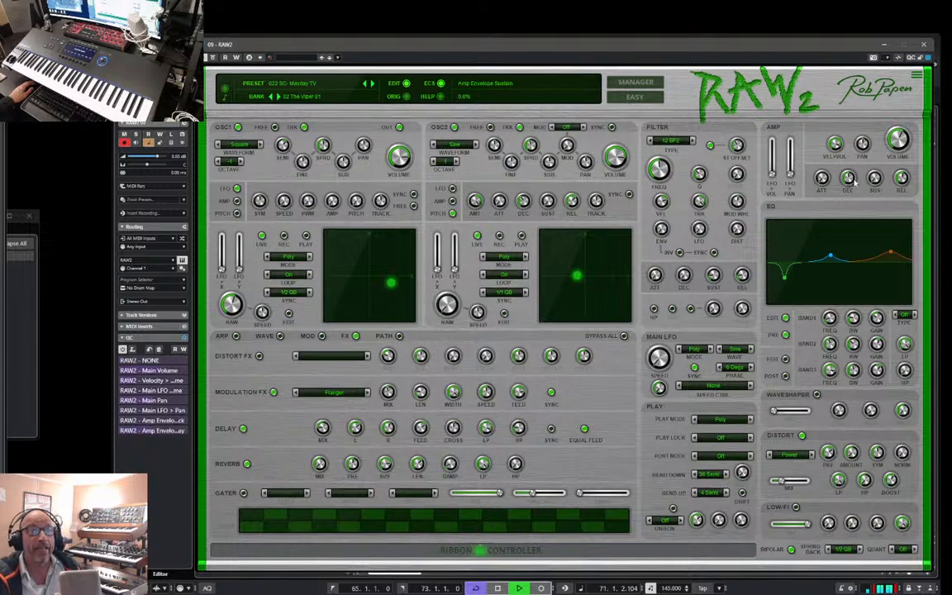
left_click_drag(849, 181, 849, 178)
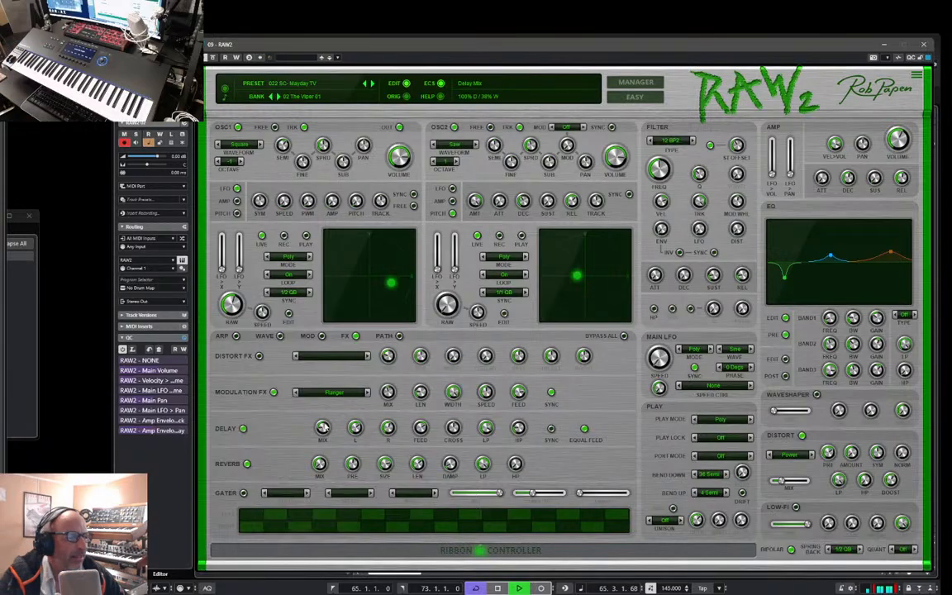
Step: Switch the delay and reverb off, and readjust oscillator 1's LFO speed
left_click(242, 429)
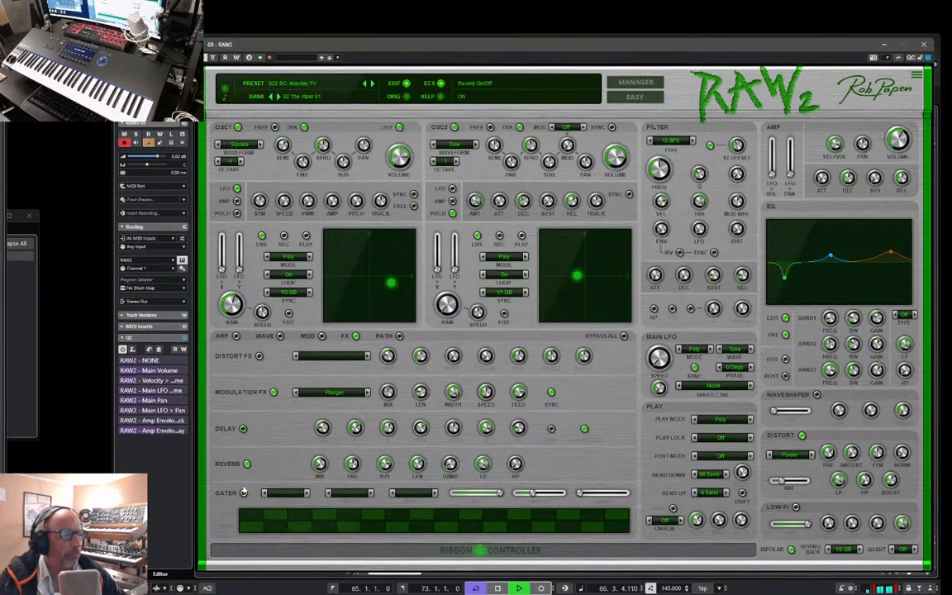
left_click(246, 465)
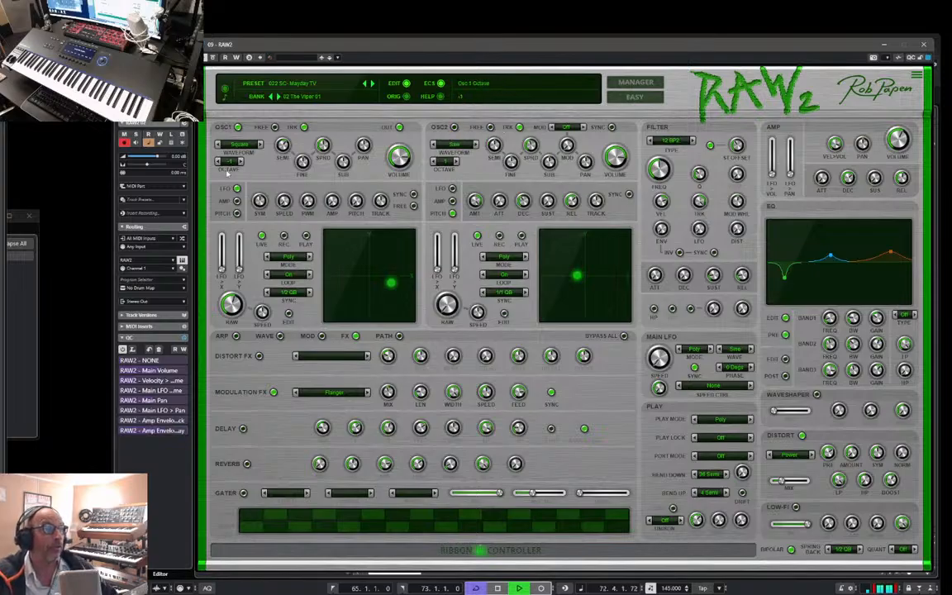
left_click(237, 188)
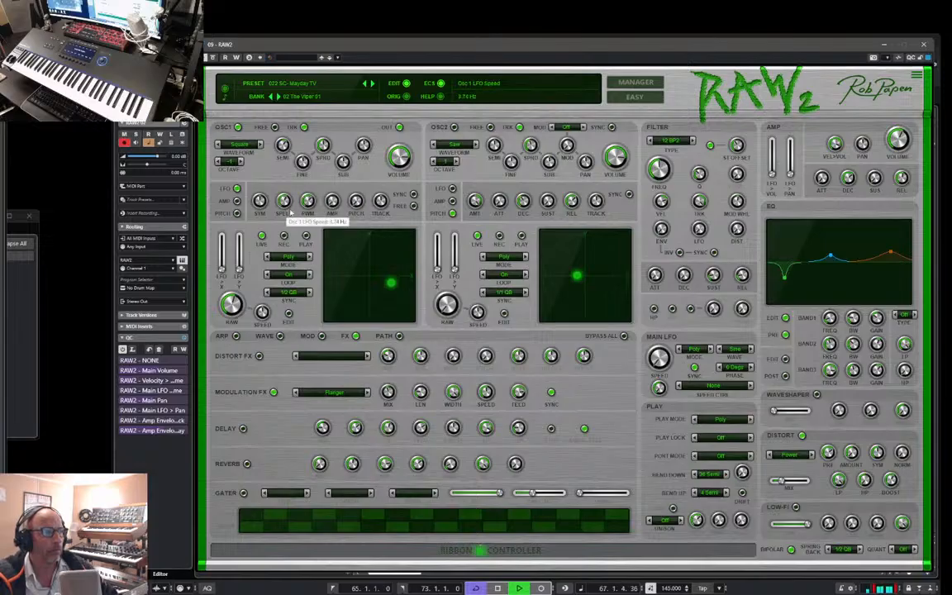
left_click_drag(293, 182, 286, 204)
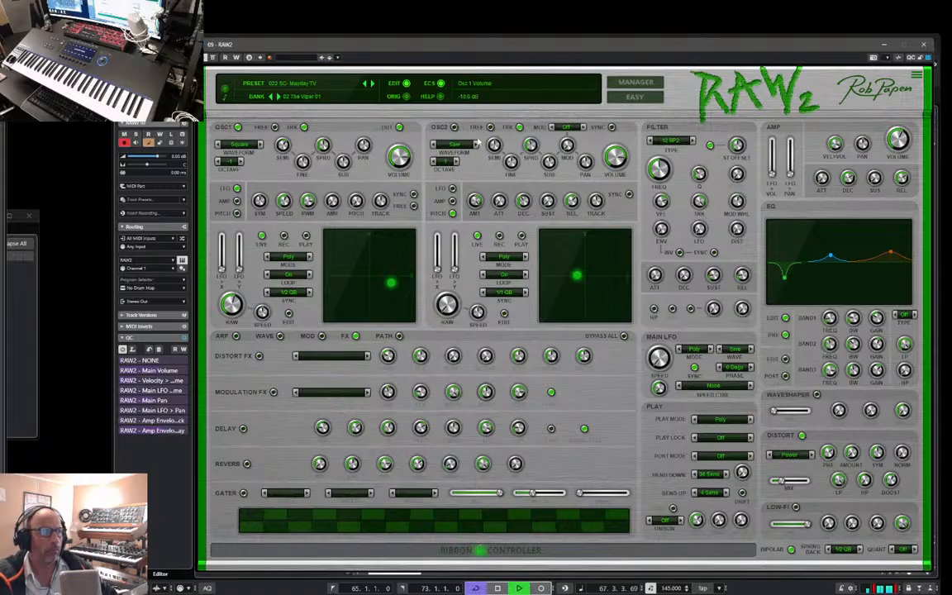
Step: Set unison to 3 voices and change the filter type to 12 LP2
left_click(674, 517)
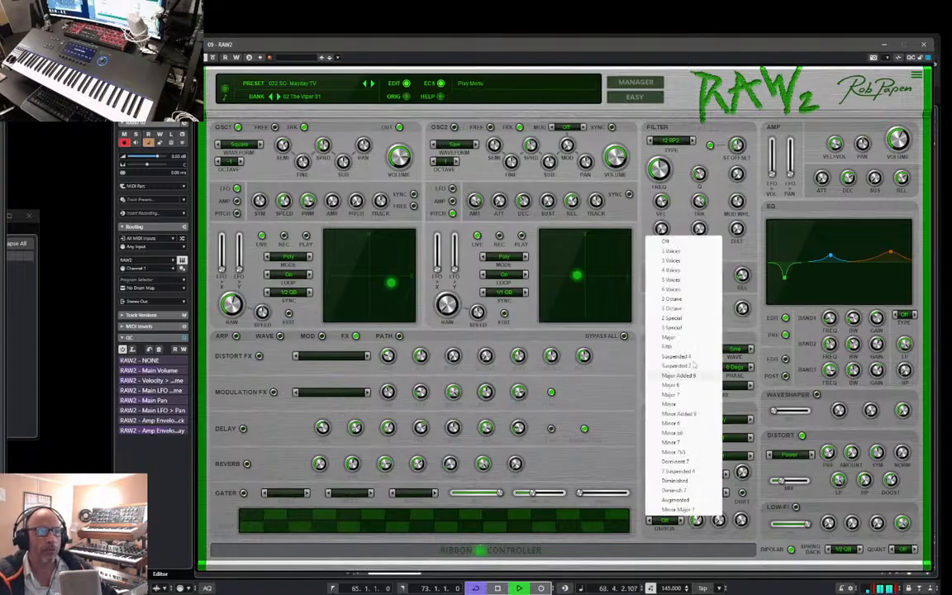
left_click(691, 264)
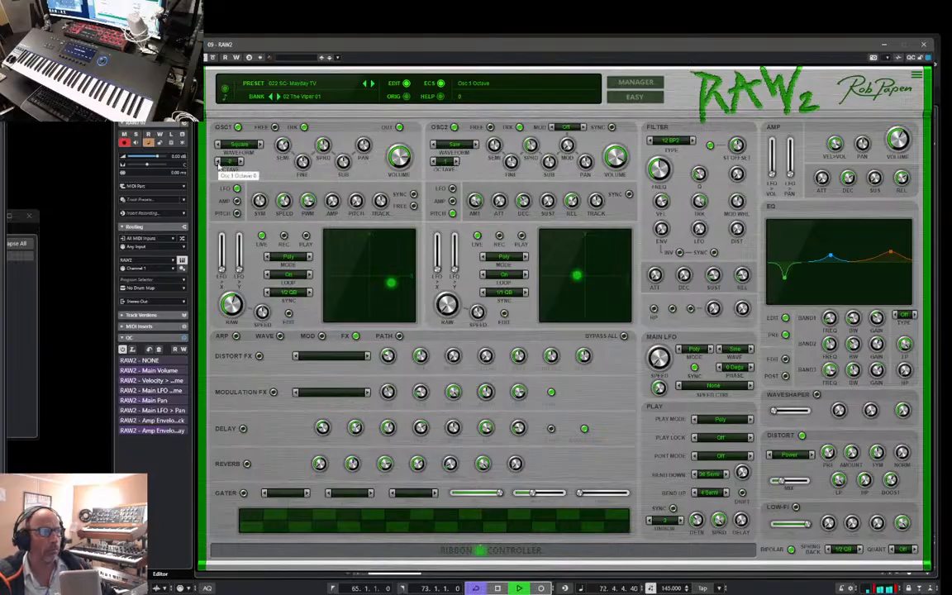
left_click(671, 144)
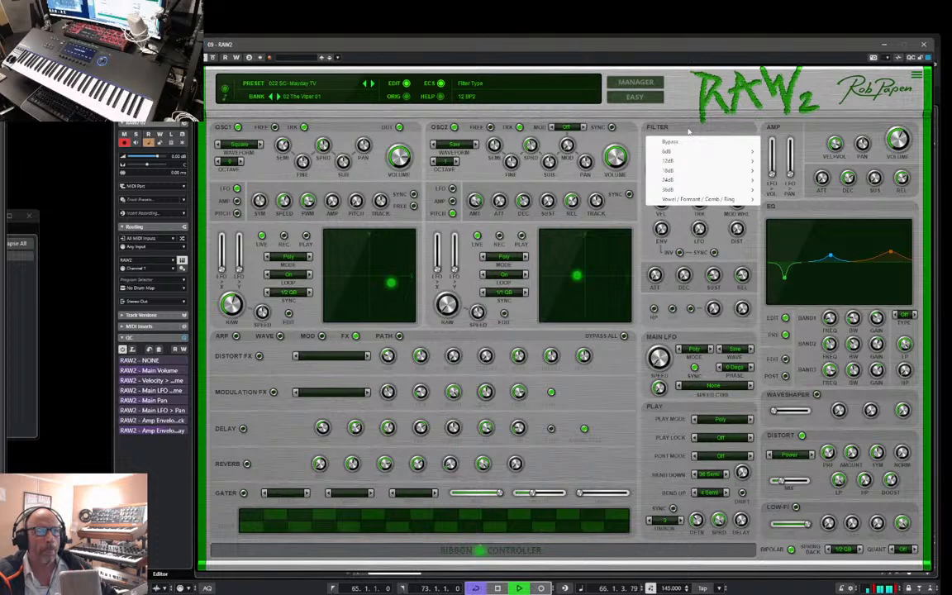
mouse_move(690, 160)
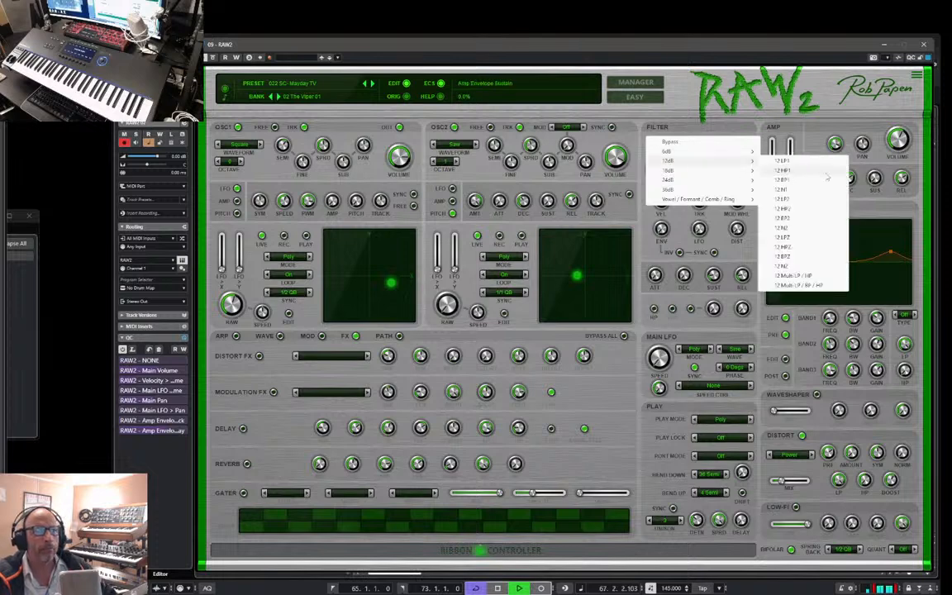
left_click(789, 199)
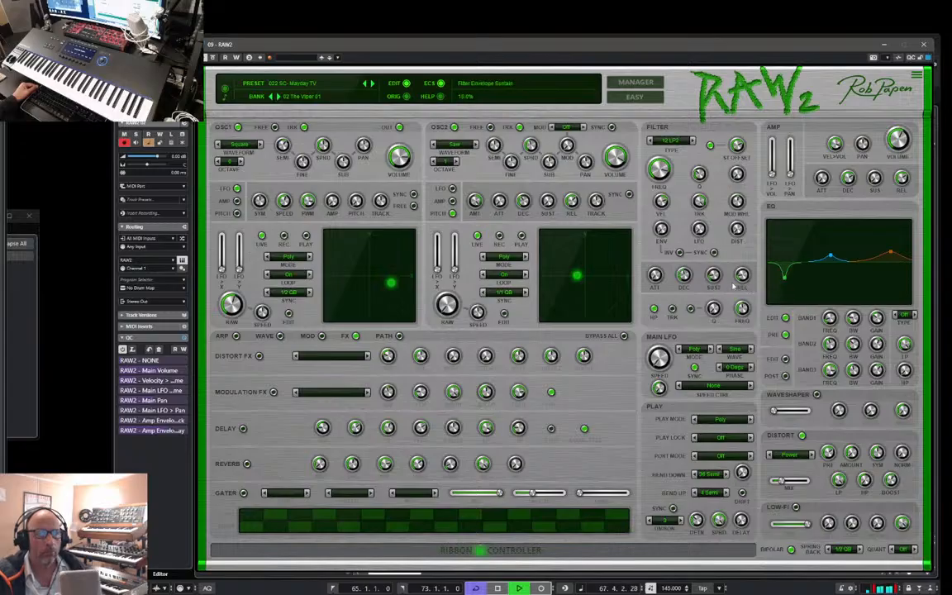
Step: Try the delay and reverb again, leaving the reverb on, and retune the amp envelope's release
left_click(243, 429)
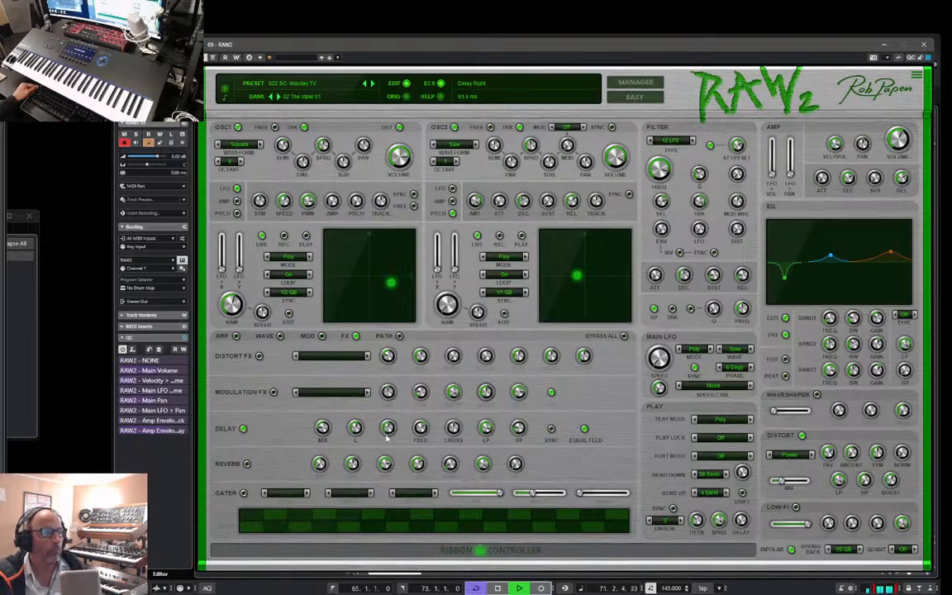
left_click(247, 464)
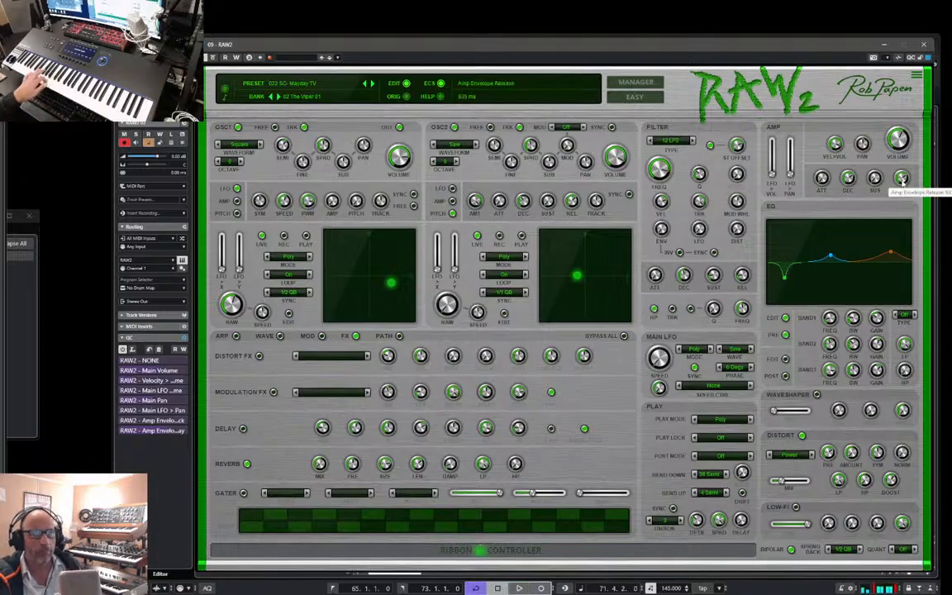
left_click_drag(902, 178, 905, 216)
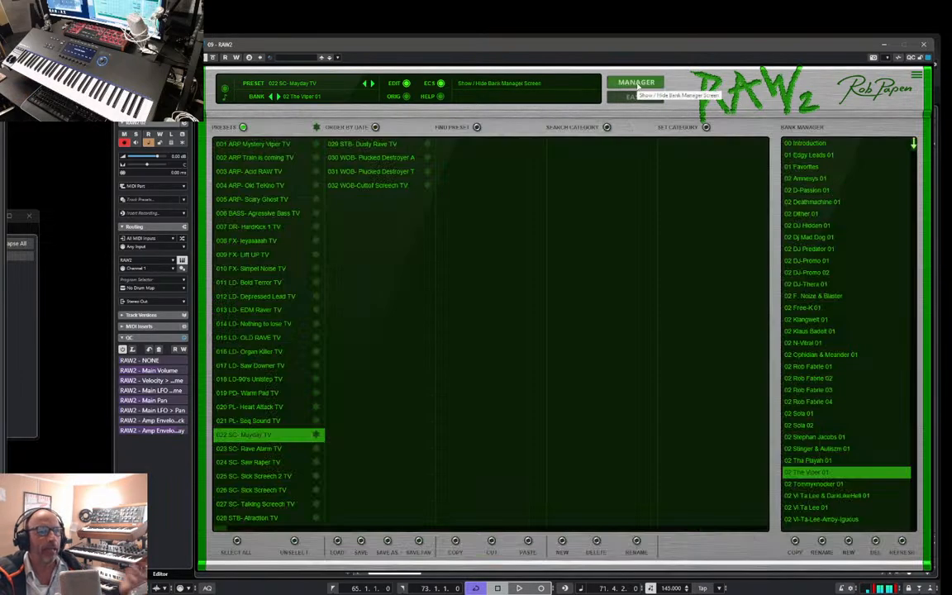
Step: Load the preset WOB- Plucked Destroyer T from The Viper 01 bank in the preset manager
left_click(636, 83)
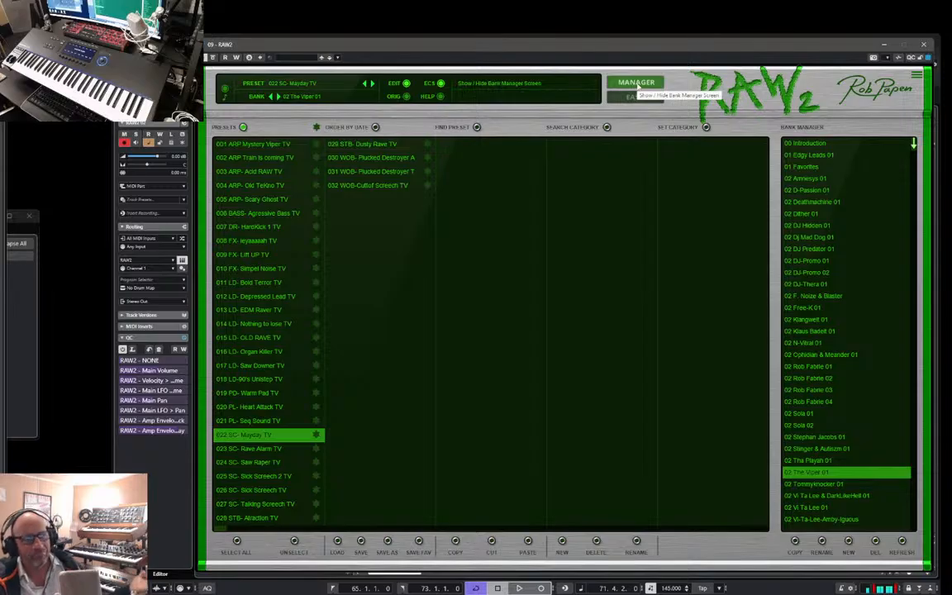
left_click(383, 173)
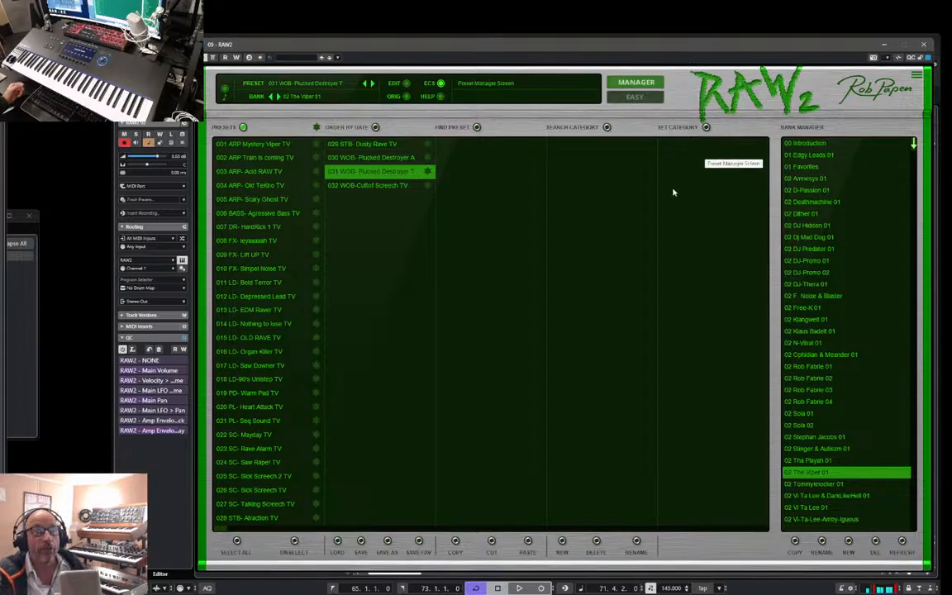
Step: Switch to the 01 Edgy Leads 01 bank and order its presets by date
left_click(807, 179)
left_click(807, 156)
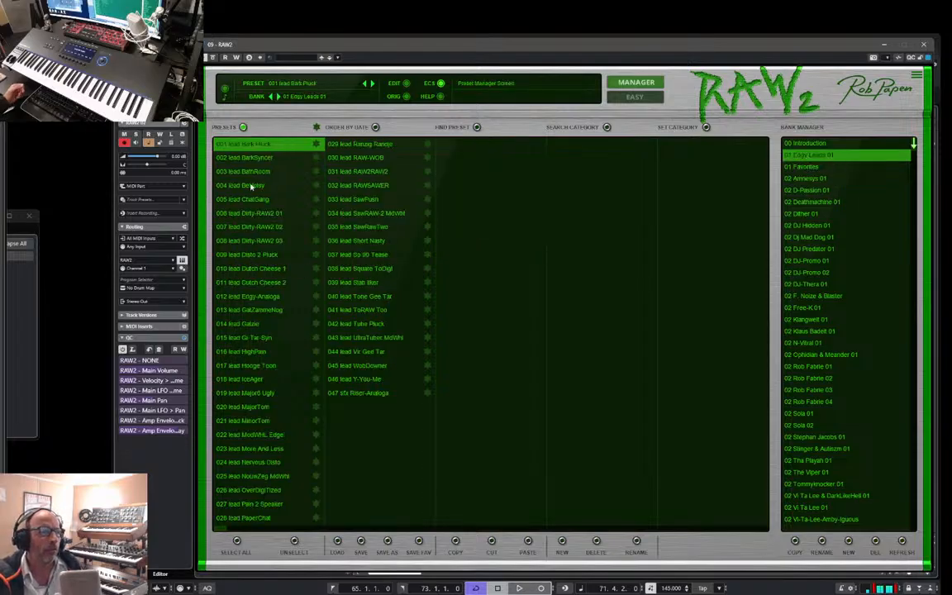
left_click(355, 126)
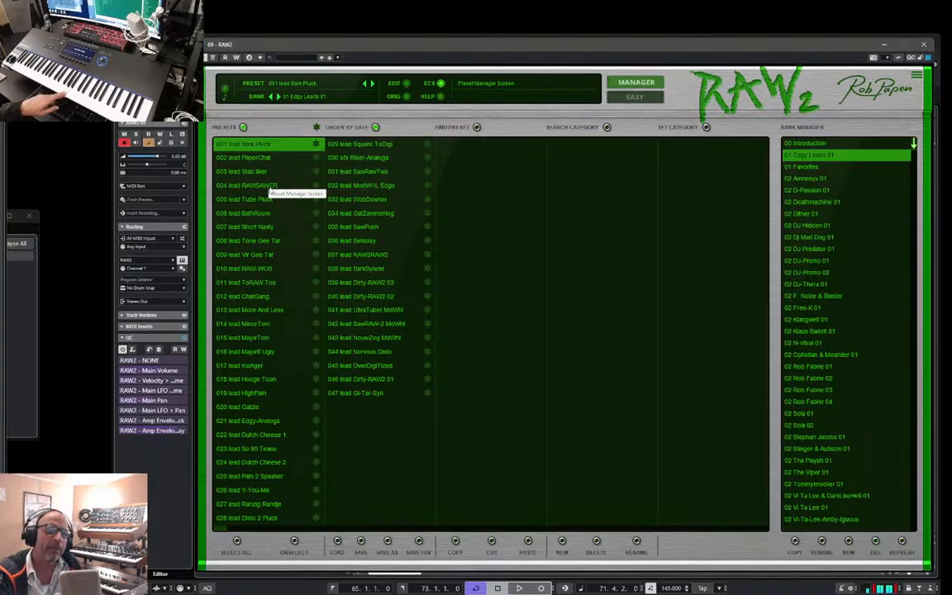
Step: Return to the synth controls and vary the amp envelope's attack, finishing at 1 ms
left_click(636, 83)
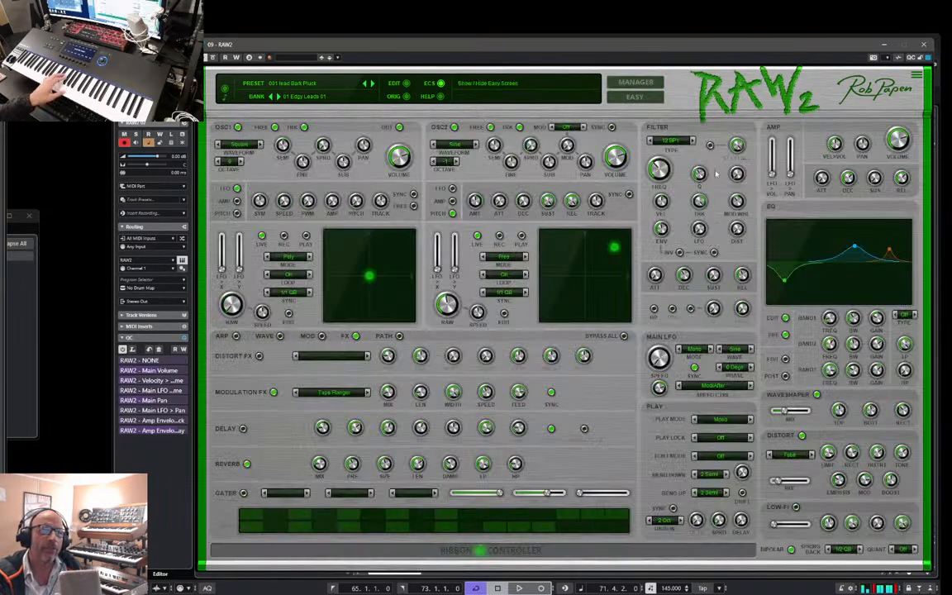
left_click_drag(821, 177, 824, 160)
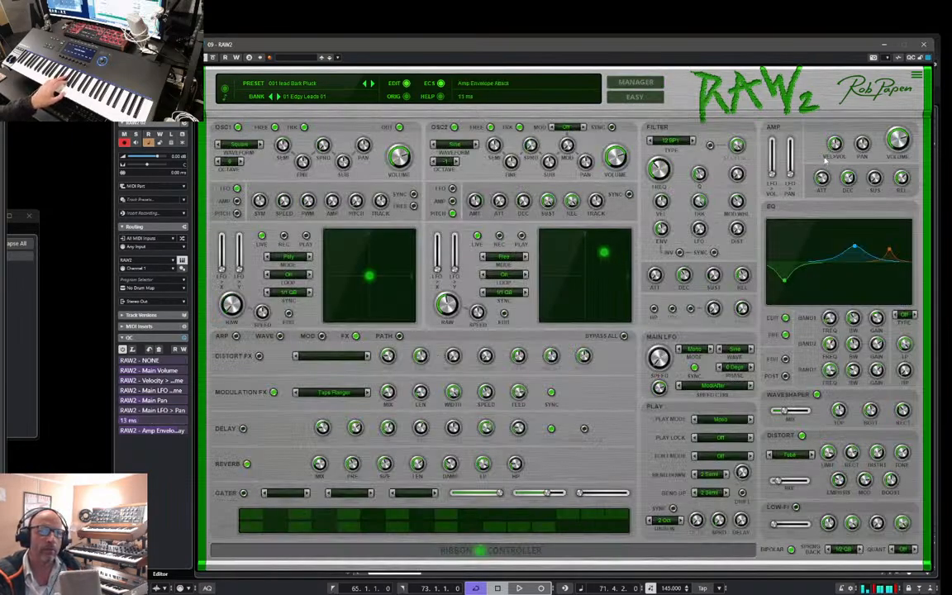
left_click_drag(825, 161, 806, 286)
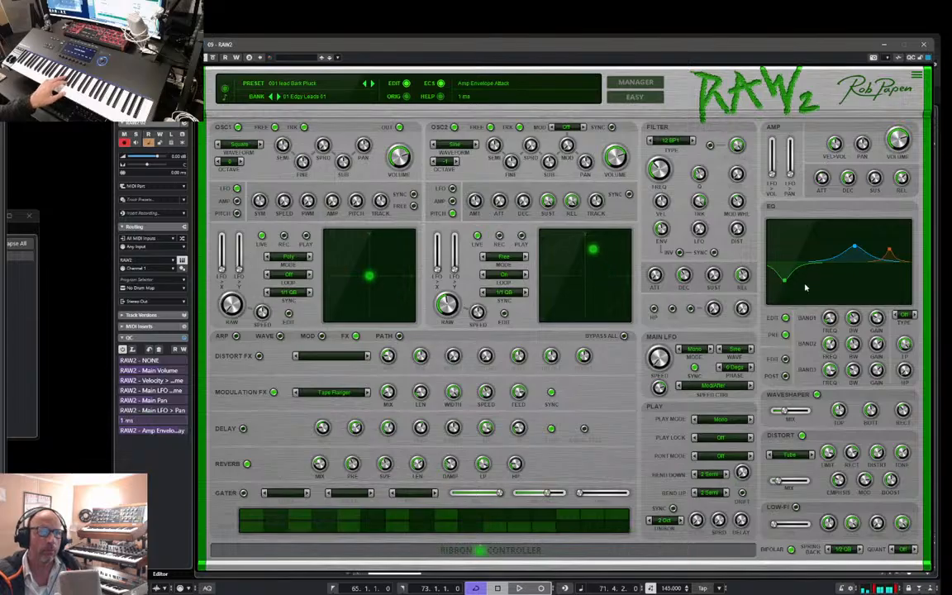
Step: Load the preset lead PaperChat, return to the synth controls and audition it in the looped section
left_click(637, 82)
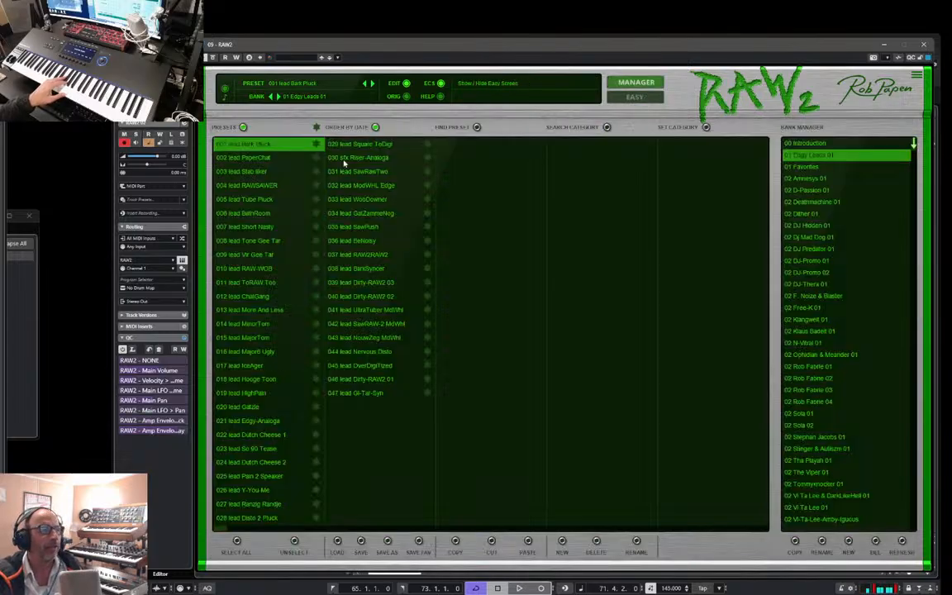
left_click(248, 157)
left_click(643, 85)
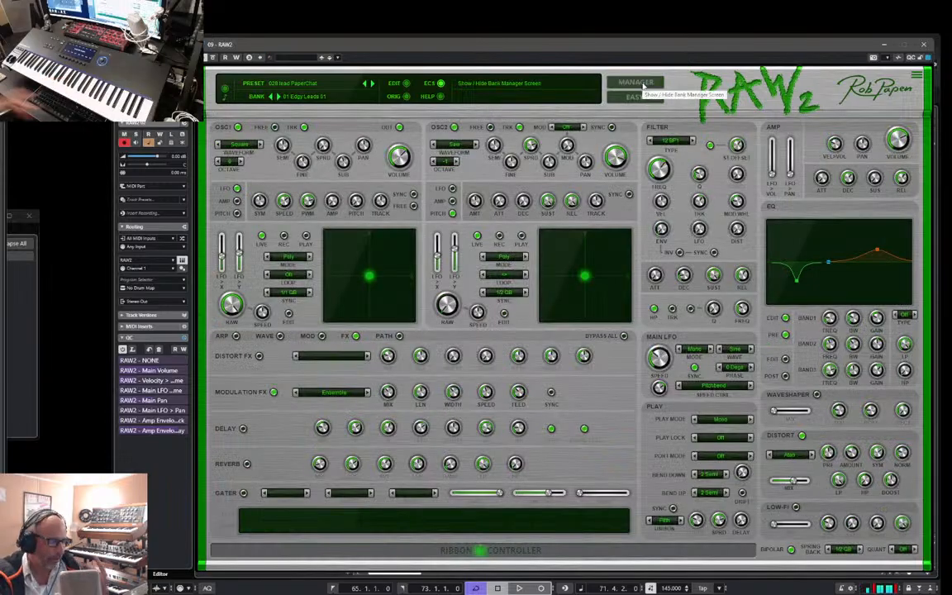
key("space")
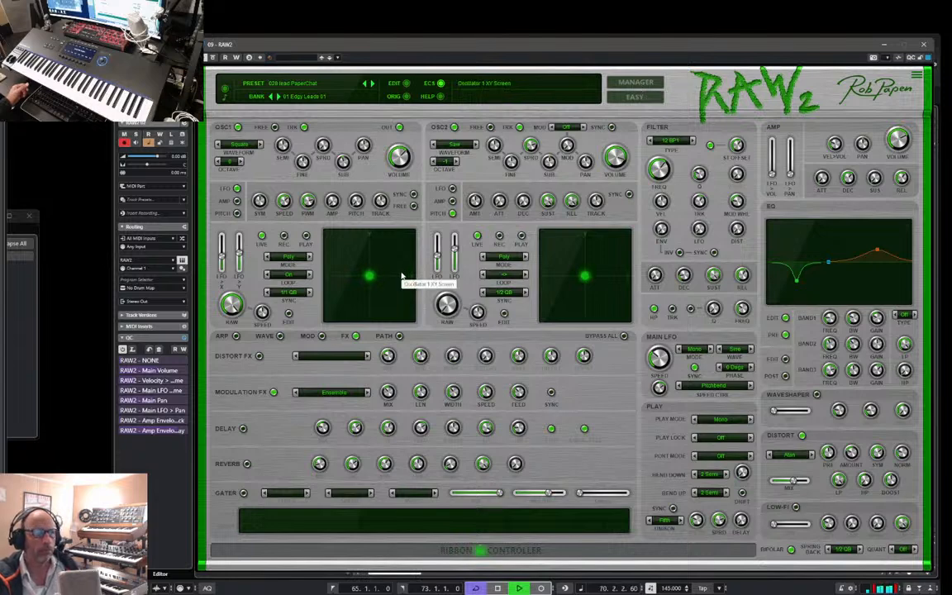
key("space")
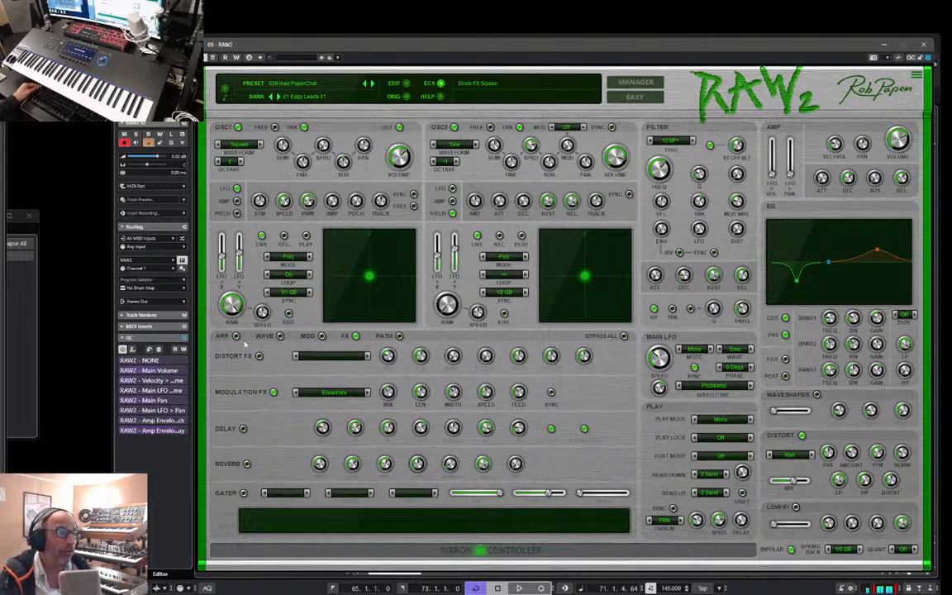
Step: Look through the arpeggiator, wave, modulation, effects and signal path pages, finishing on the effects page
left_click(236, 335)
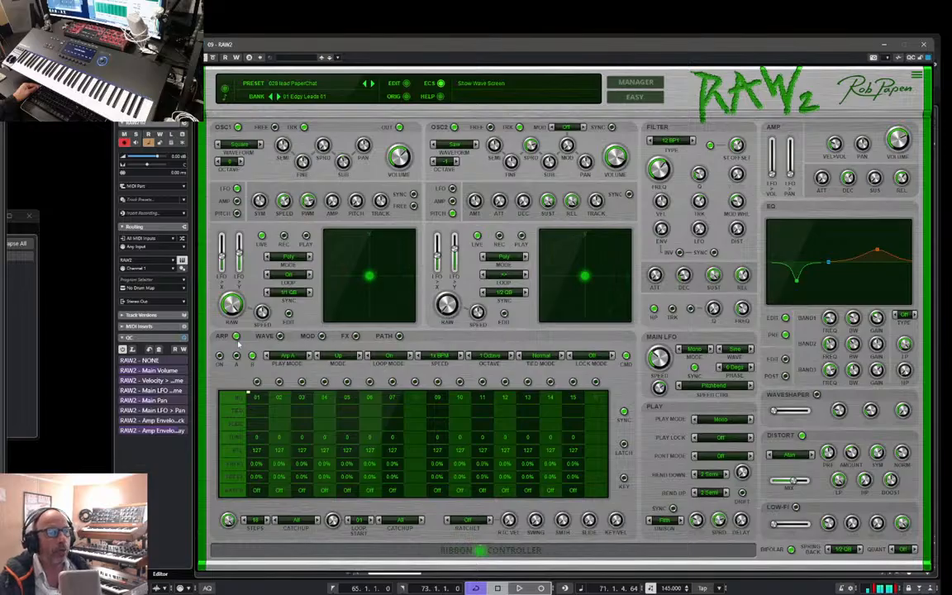
left_click(280, 335)
left_click(321, 335)
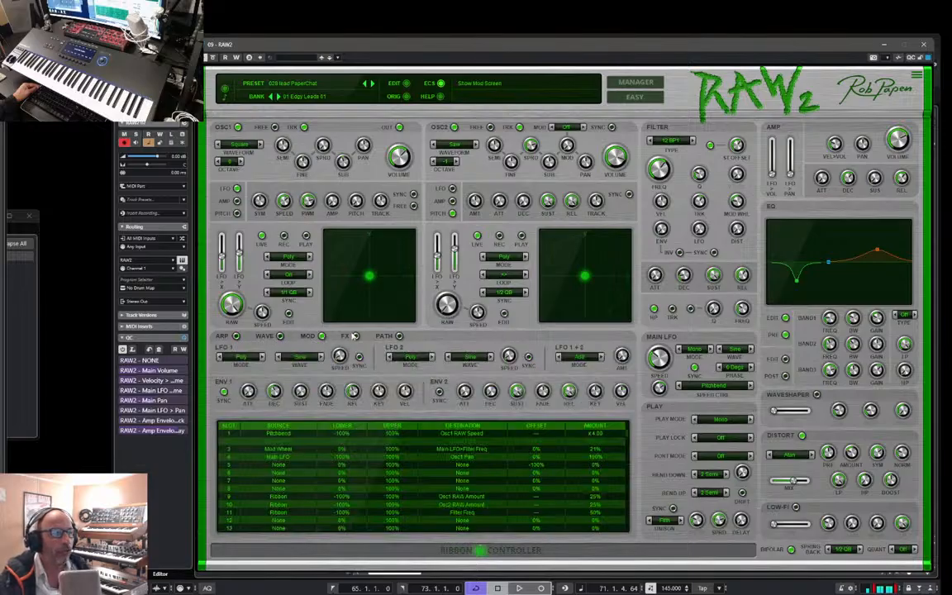
left_click(355, 335)
left_click(400, 336)
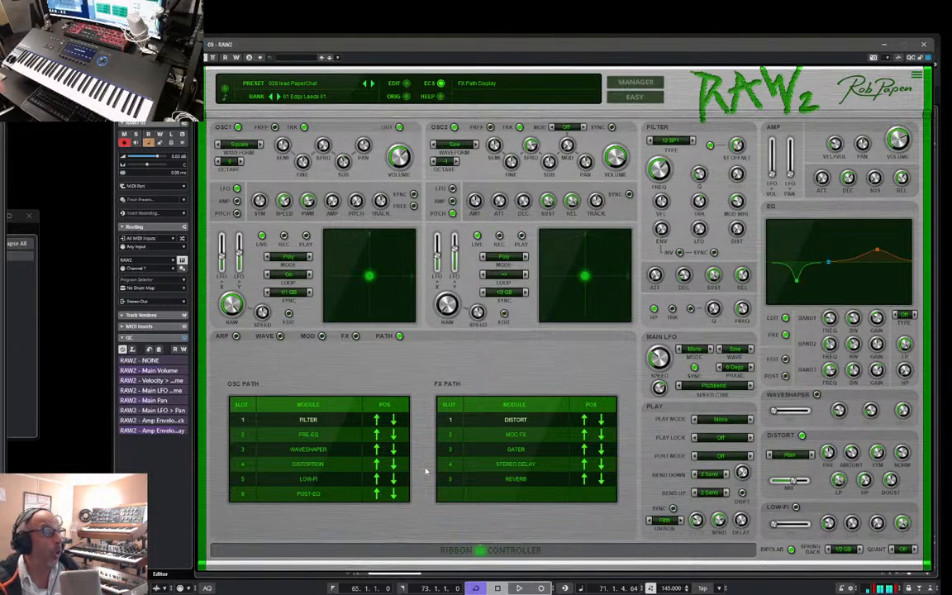
left_click(356, 335)
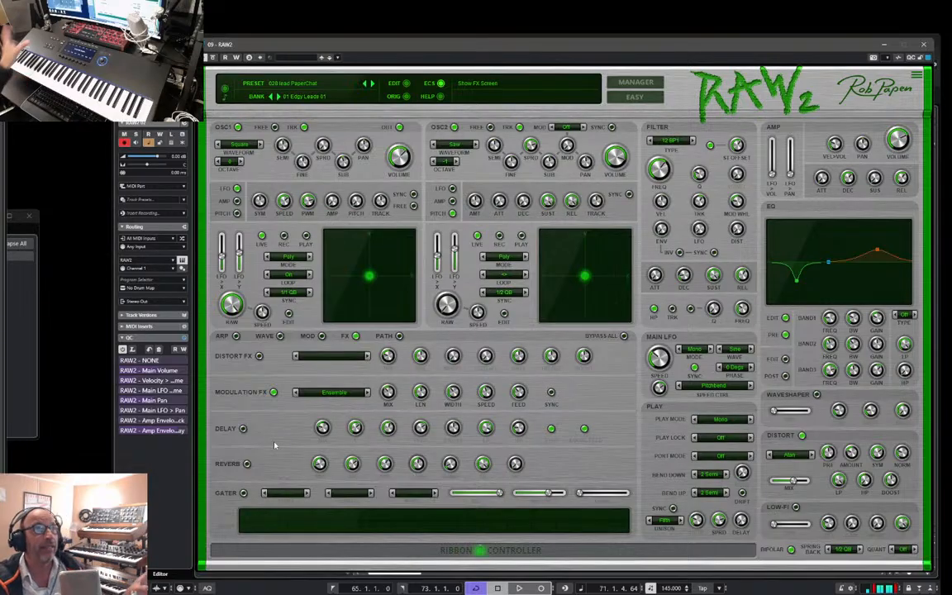
Step: Close the synth window and play the looped section of the arrangement with the BIT-2 track unmuted
left_click(925, 46)
key("space")
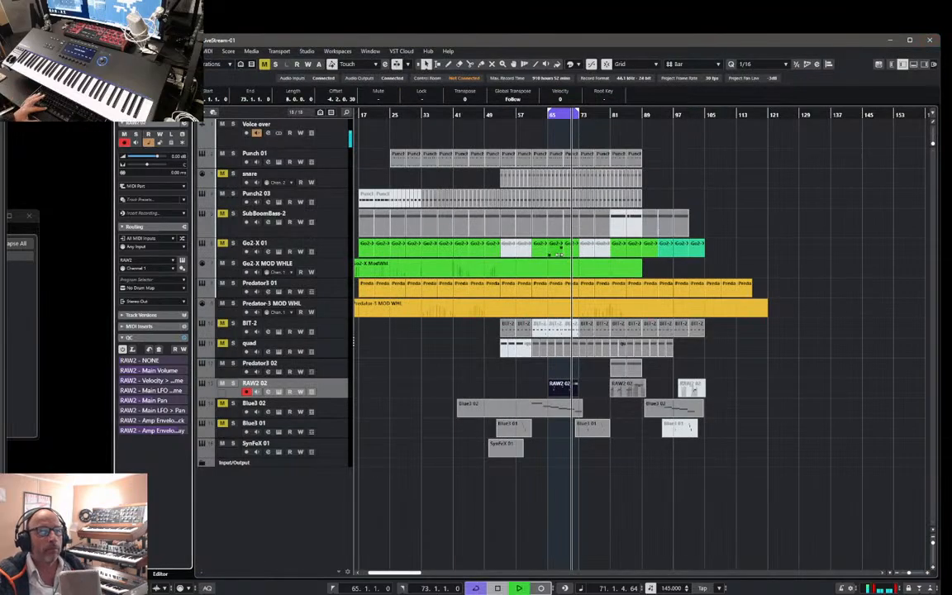
left_click(227, 331)
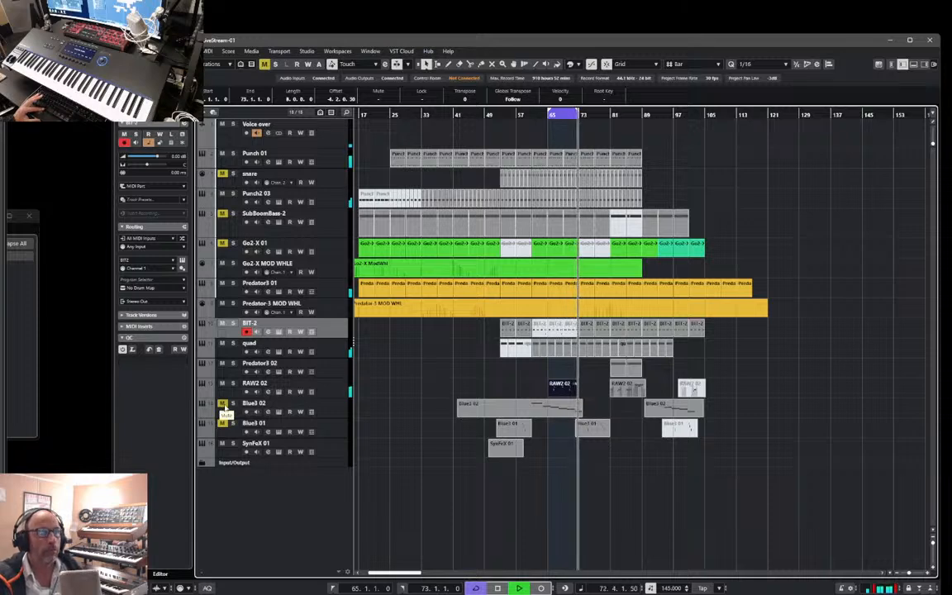
key("space")
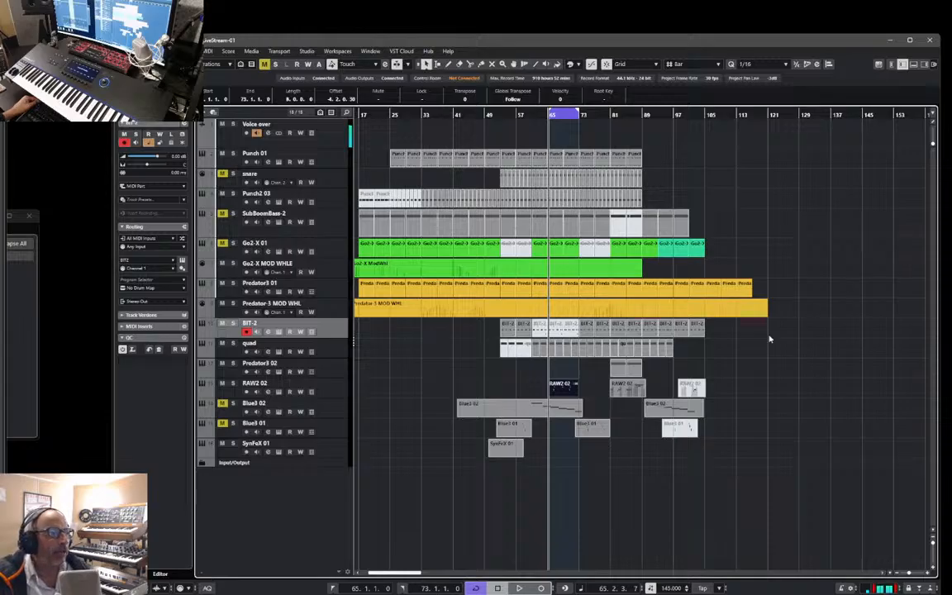
Step: Reopen the RAW2 02 track's synth and show its modulation page
left_click(341, 388)
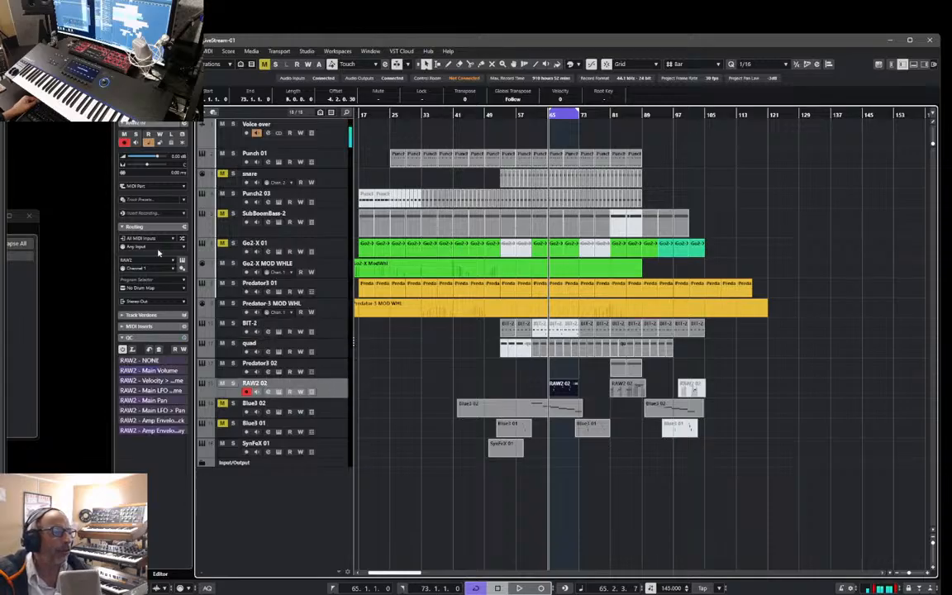
left_click(182, 263)
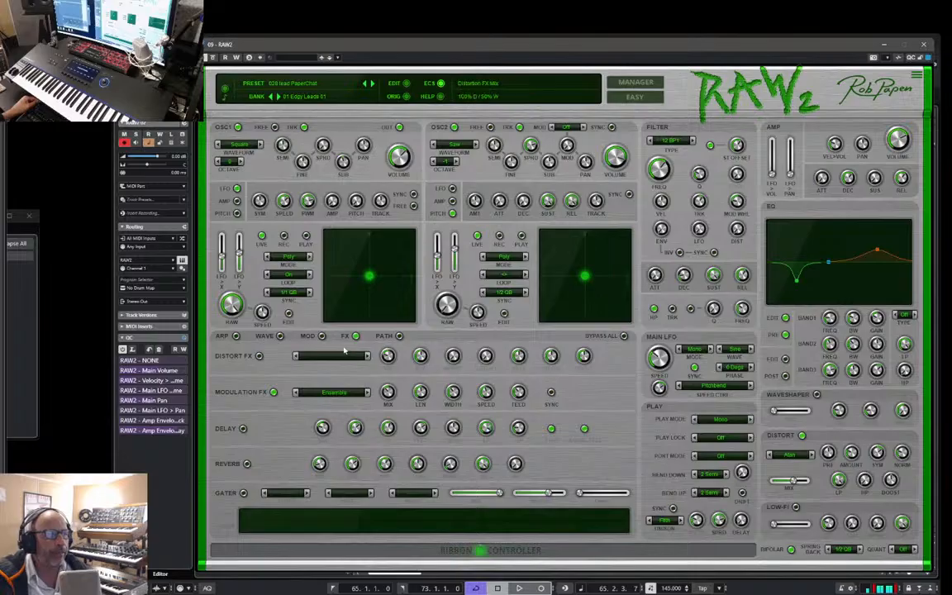
left_click(322, 335)
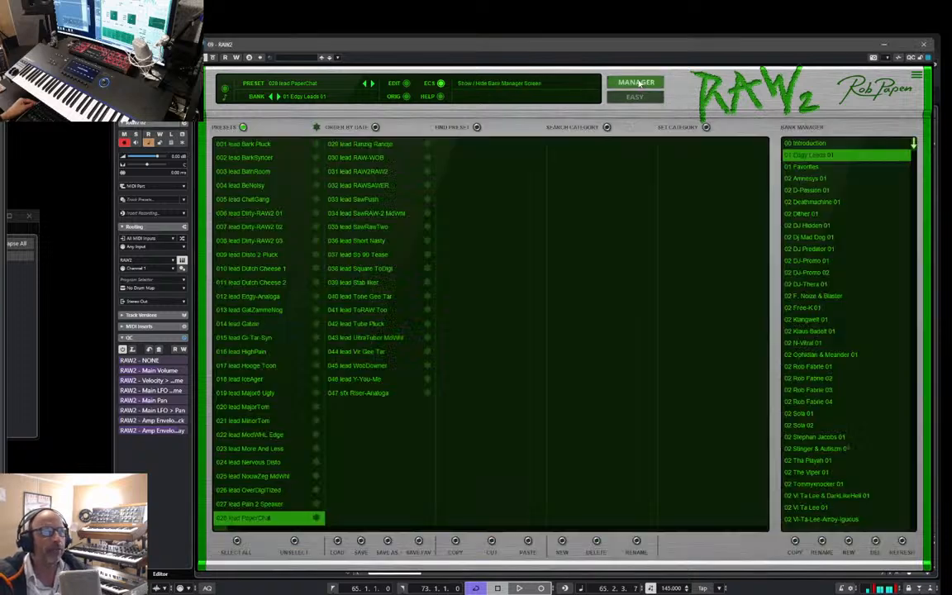
Step: Open the preset manager and load the 02 DJ Predator 01 bank
left_click(637, 83)
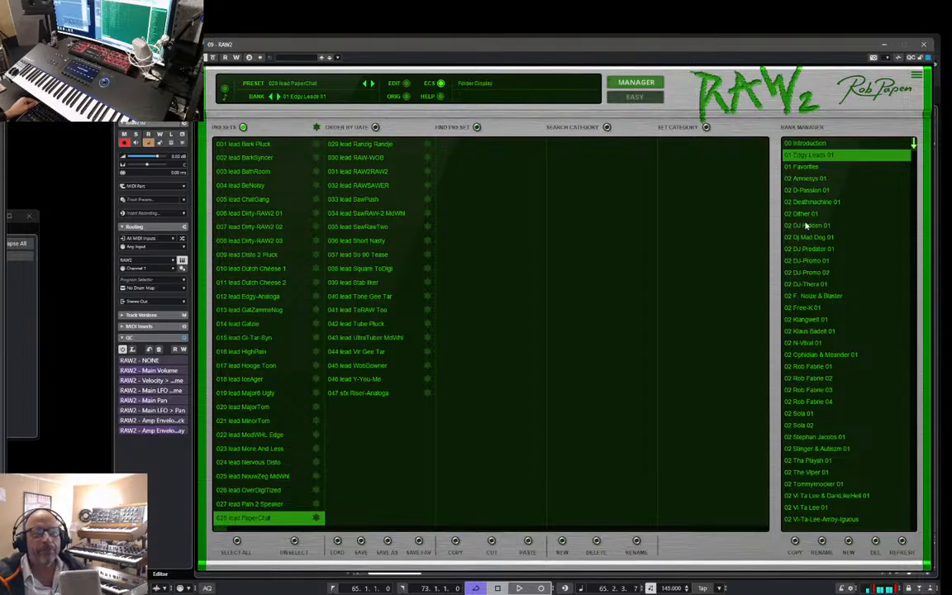
left_click(809, 249)
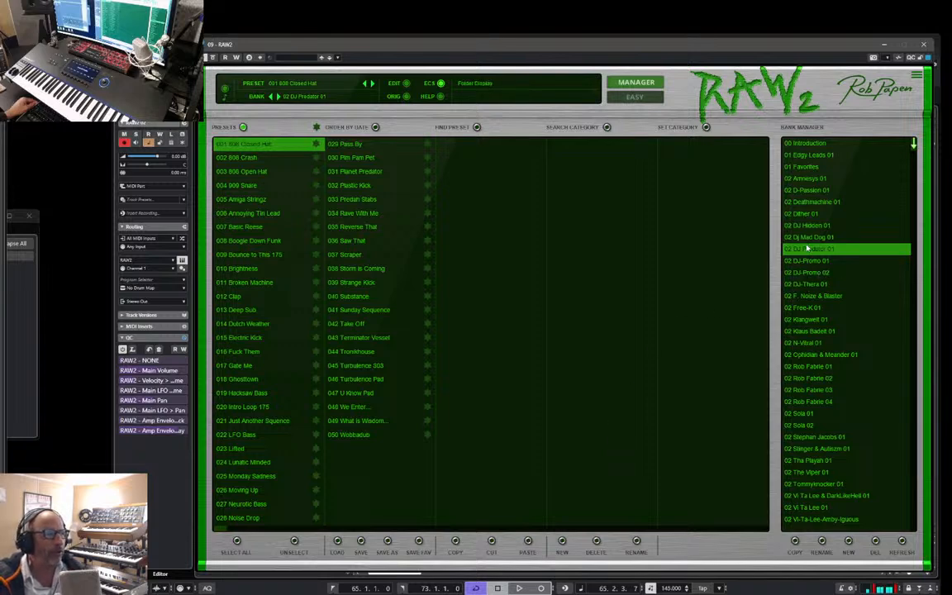
Step: Audition the Use Modwheel 1 preset from bank 02 DJ-Thera 01, and look through 02 DJ Hidden 01, 02 Dj Mad Dog 01 and 02 DJ Predator 01
left_click(803, 285)
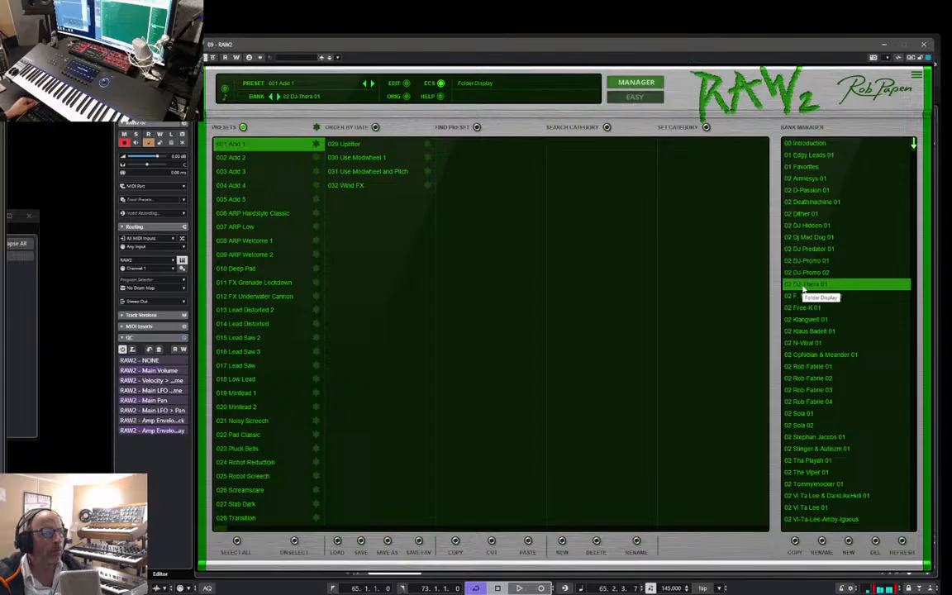
left_click(363, 158)
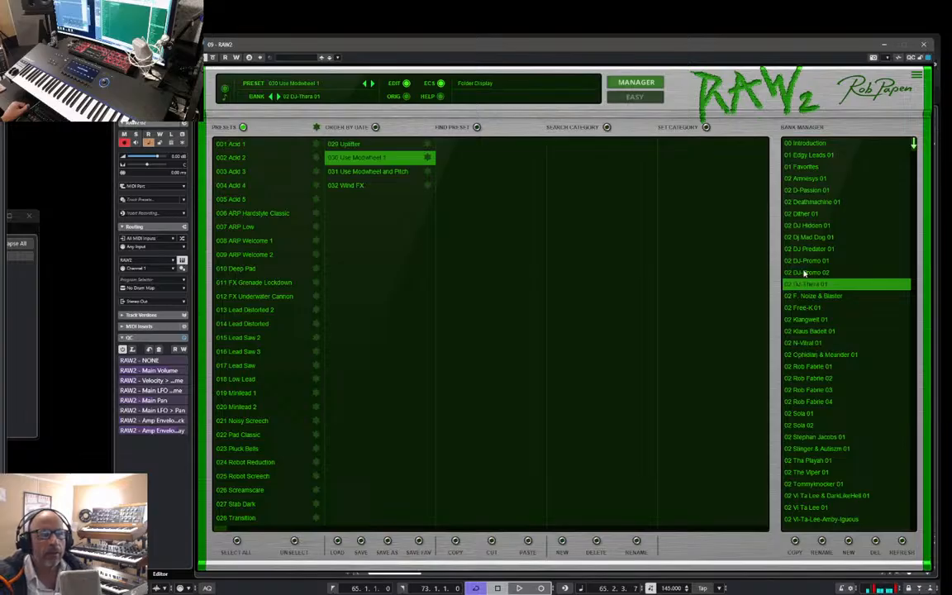
left_click(808, 226)
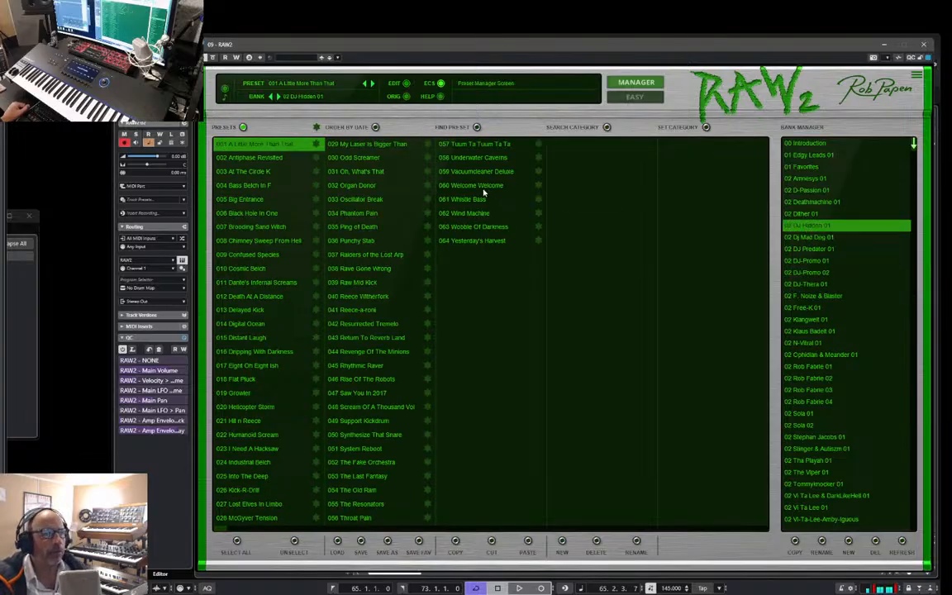
left_click(809, 238)
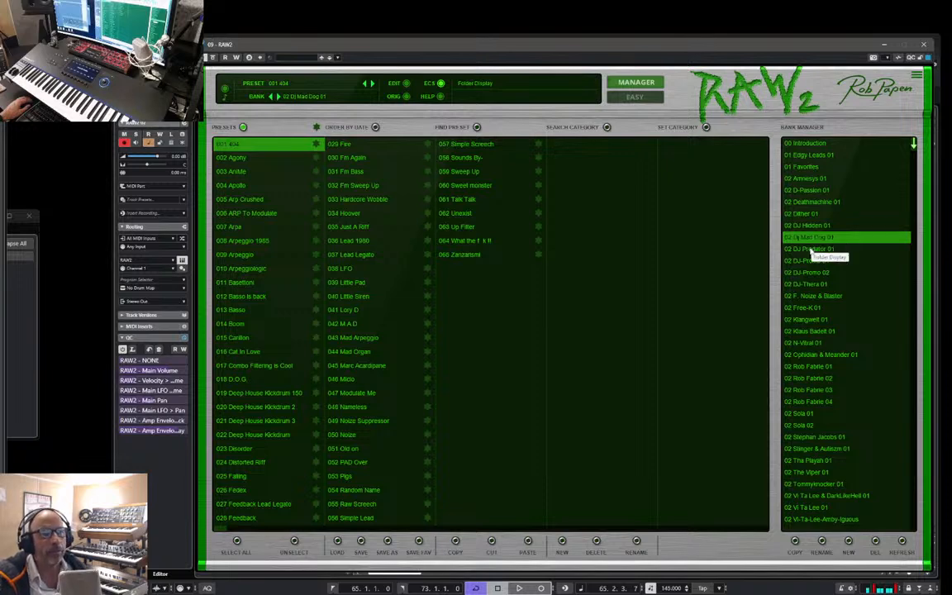
left_click(811, 249)
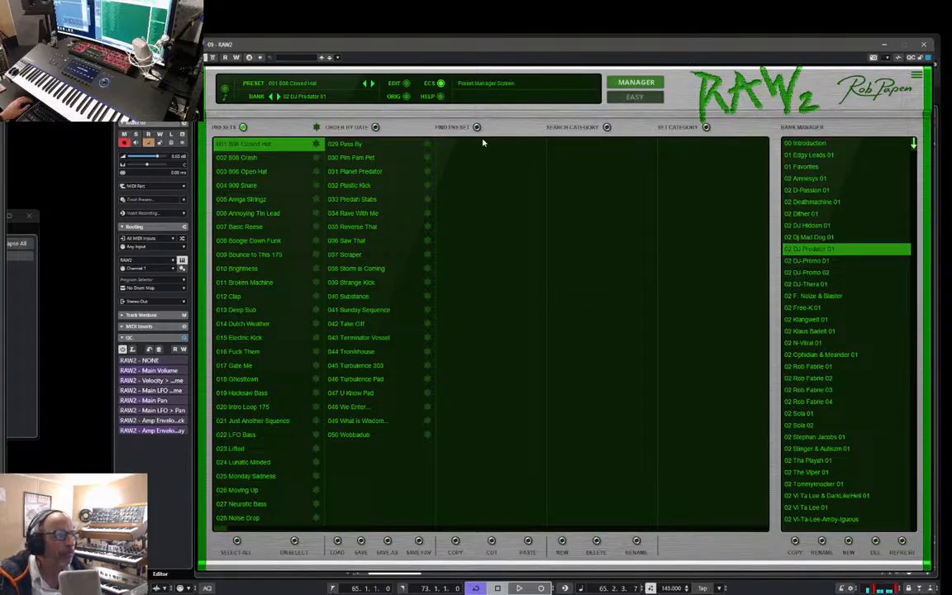
Step: Look through the presets of the banks from 02 Deathmachine 01 down to 02 DJ Predator 01, one bank at a time
left_click(799, 203)
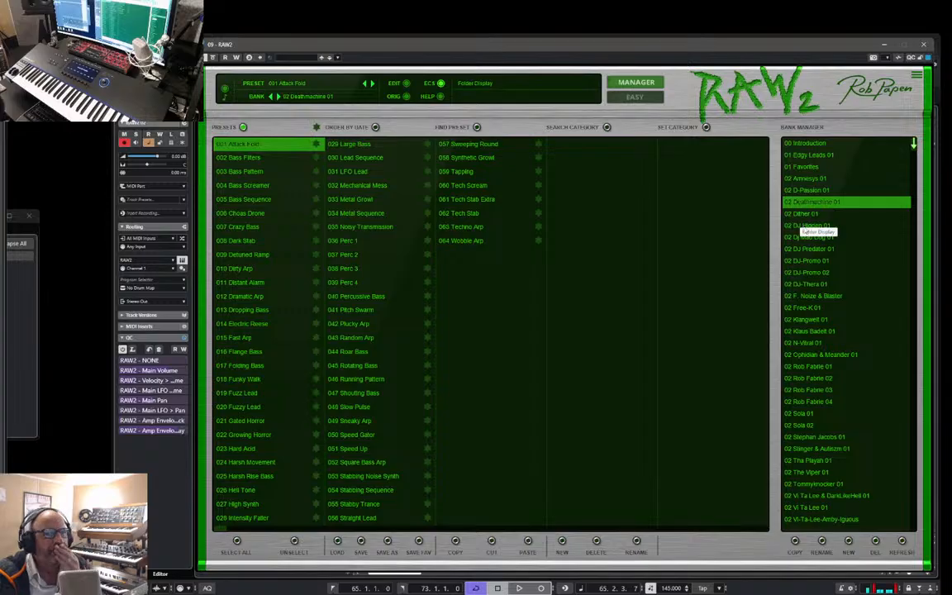
left_click(802, 214)
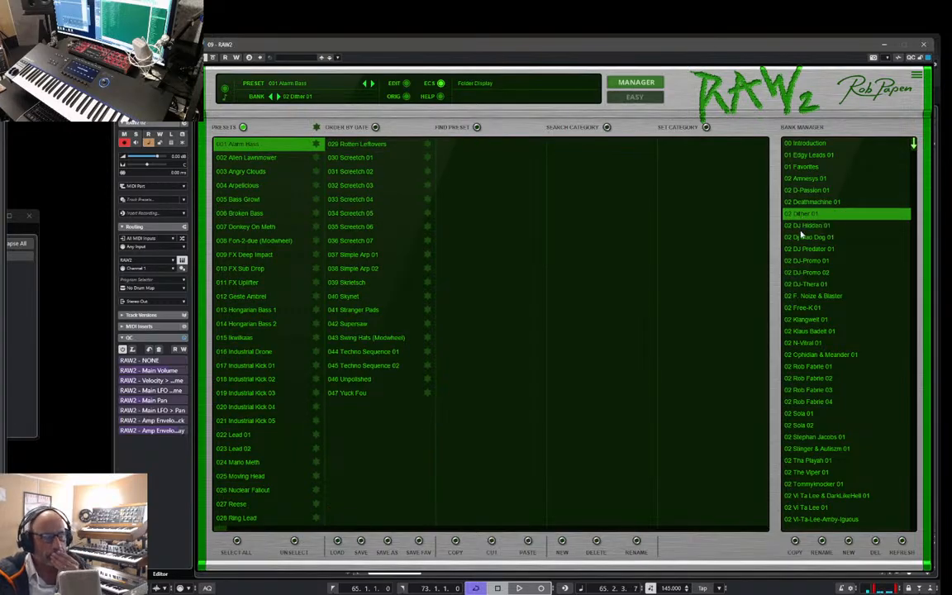
left_click(801, 225)
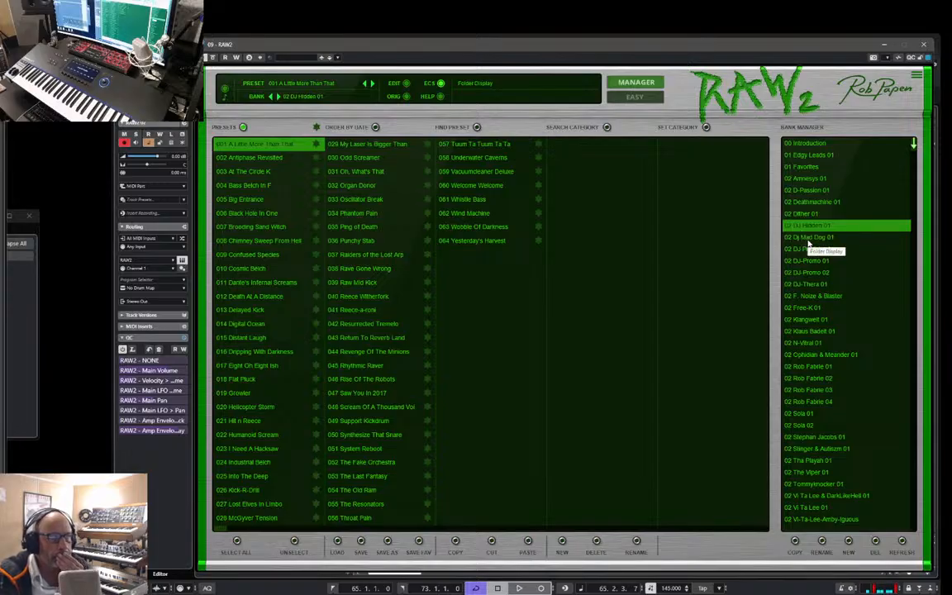
left_click(803, 238)
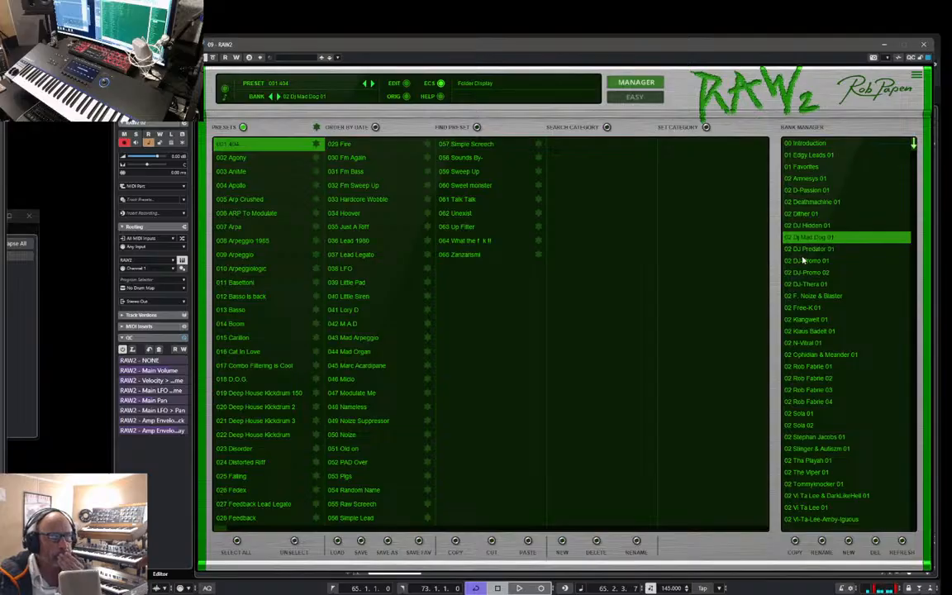
left_click(812, 250)
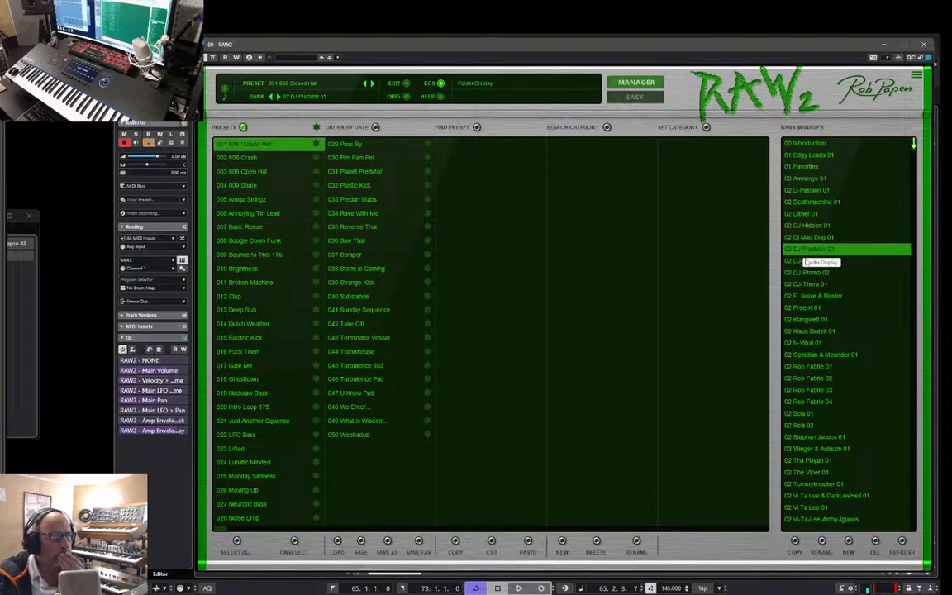
Step: Load the ARP Welcome 1 preset from the 02 DJ-Thera 01 bank and show its effects page on the synth's main view
left_click(800, 284)
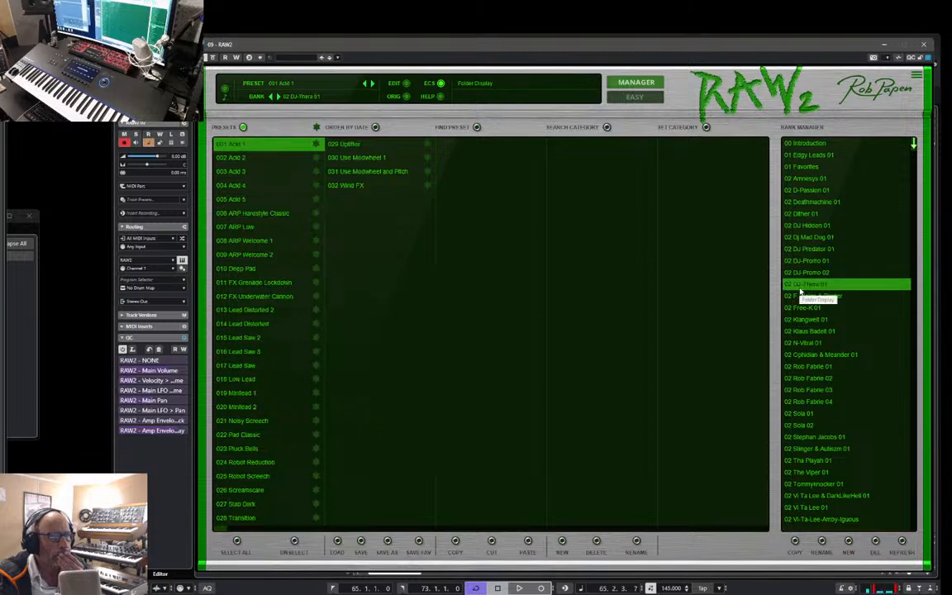
left_click(250, 241)
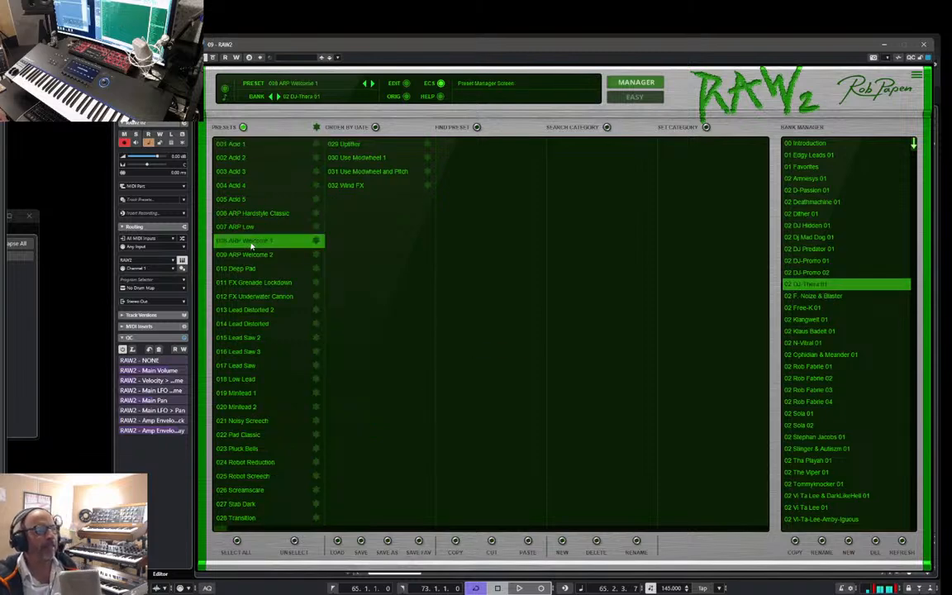
left_click(646, 83)
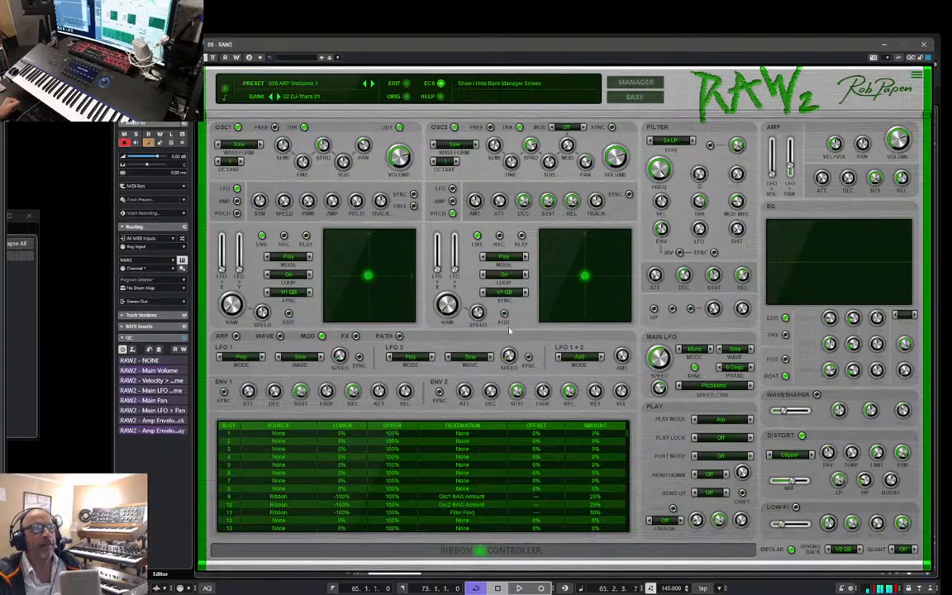
left_click(357, 336)
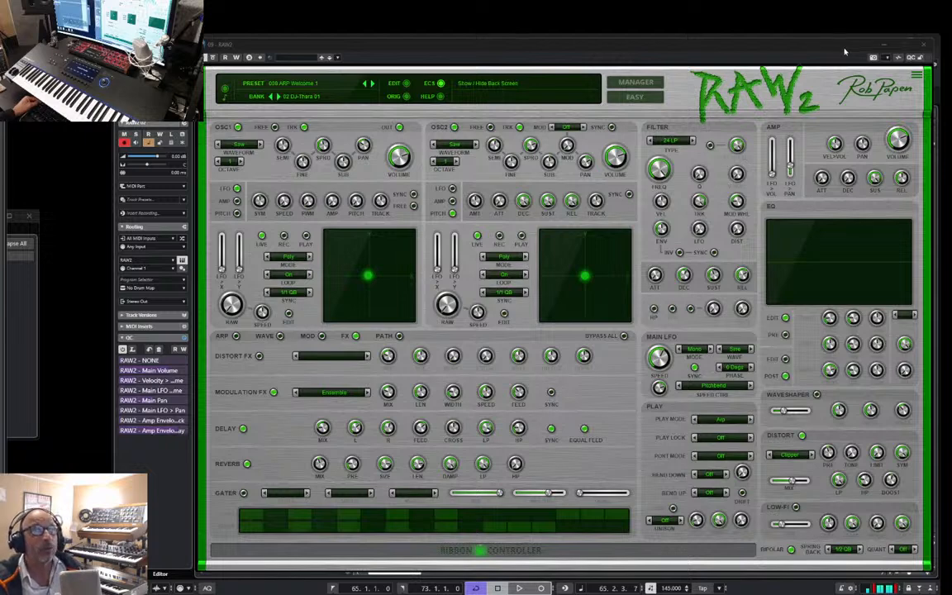
Step: Close the RAW2 synth window and minimise the Cubase project to reach the desktop
left_click(795, 46)
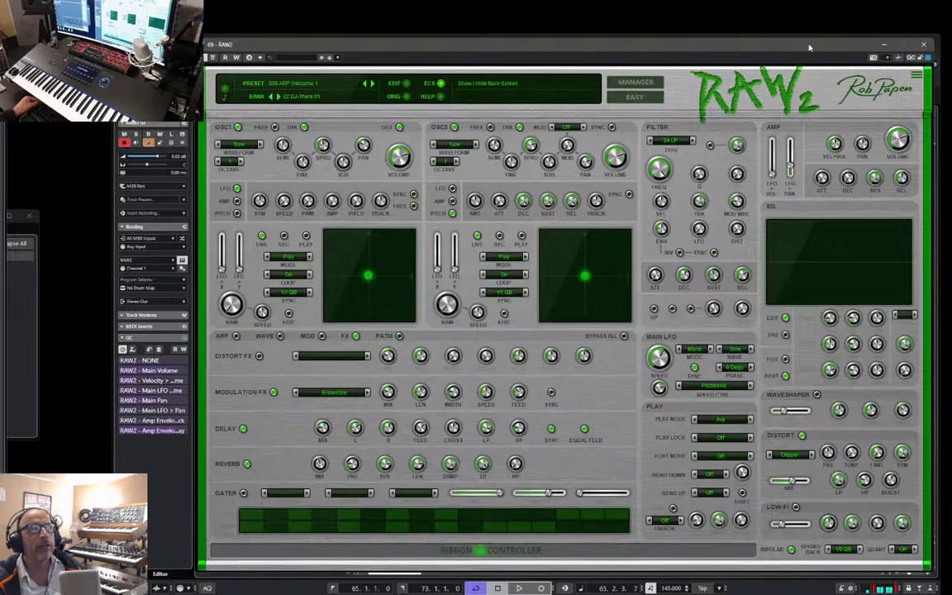
left_click(924, 47)
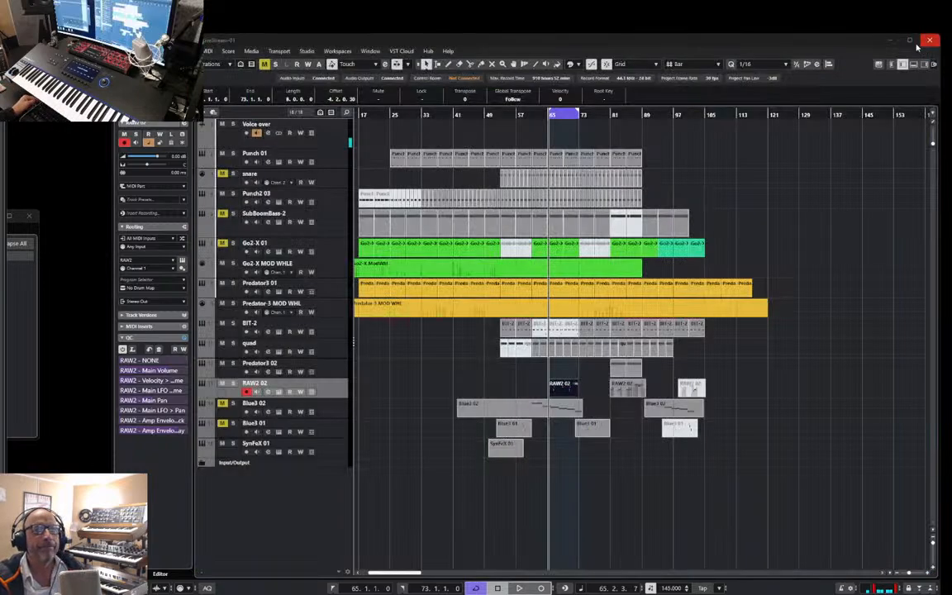
left_click(891, 41)
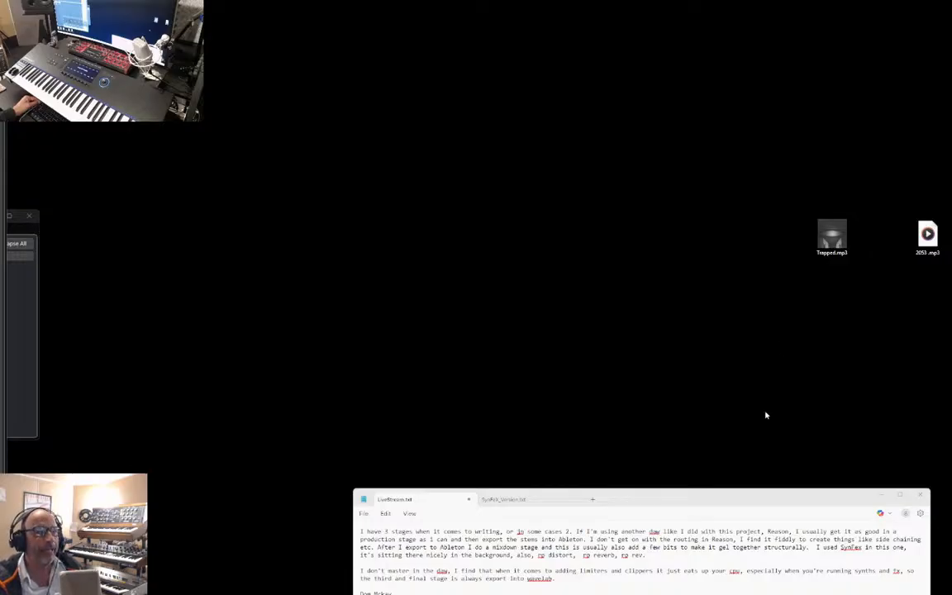
Step: Move the LiveStream.txt notes window fully into view, read the production notes and minimise it
left_click_drag(789, 499, 836, 460)
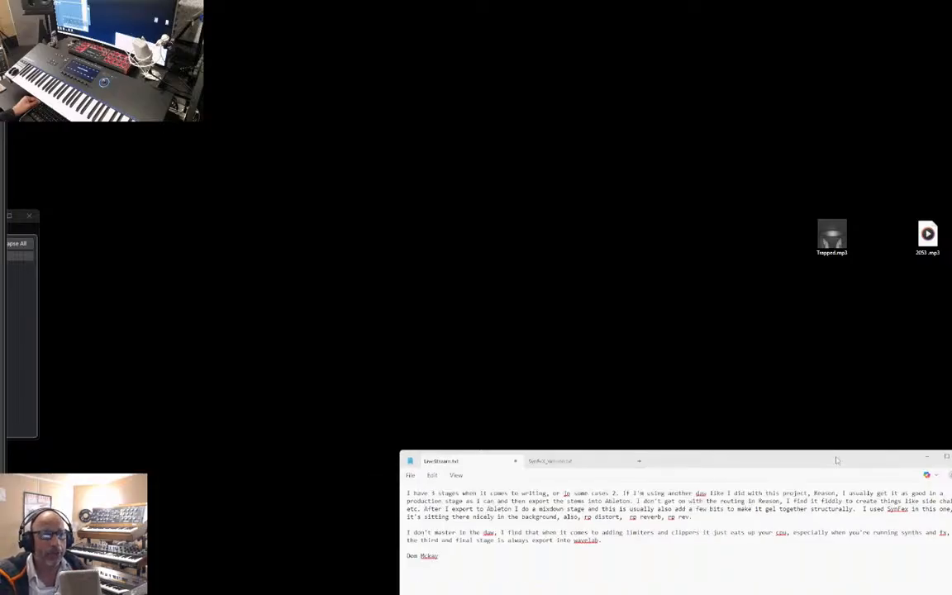
left_click_drag(836, 460, 811, 422)
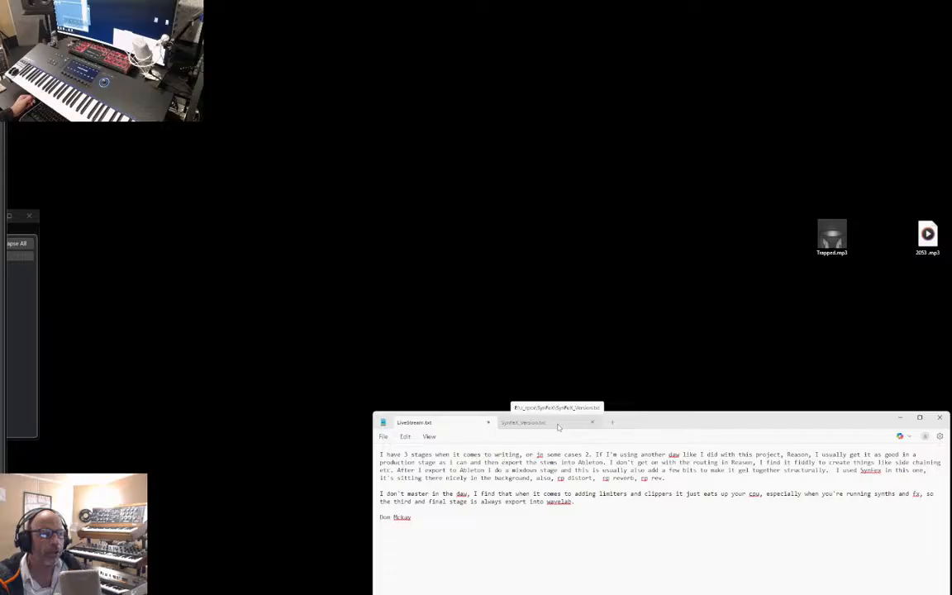
left_click(901, 419)
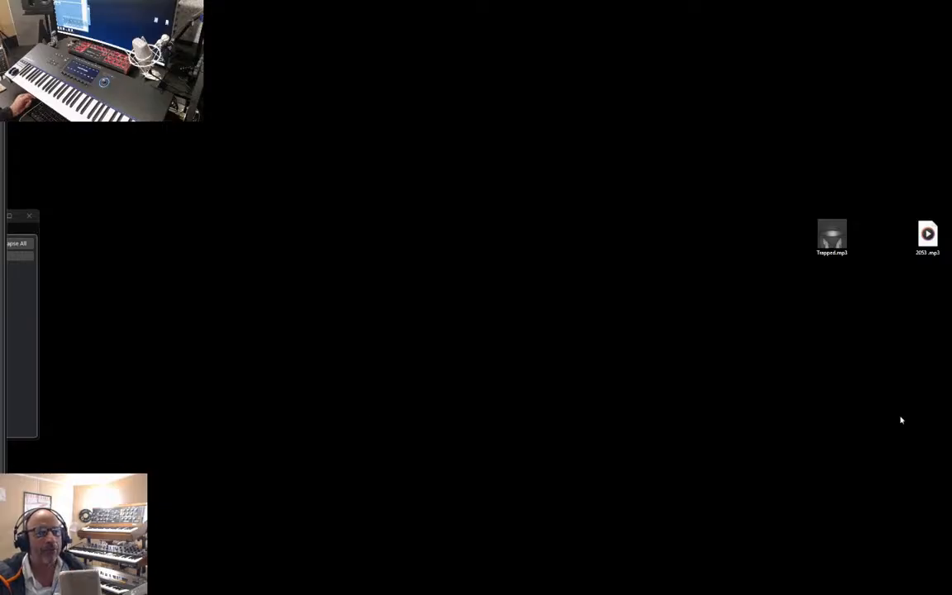
Step: Play Trapped.mp3 from the desktop in Media Player and move the player window fully into view
double_click(832, 241)
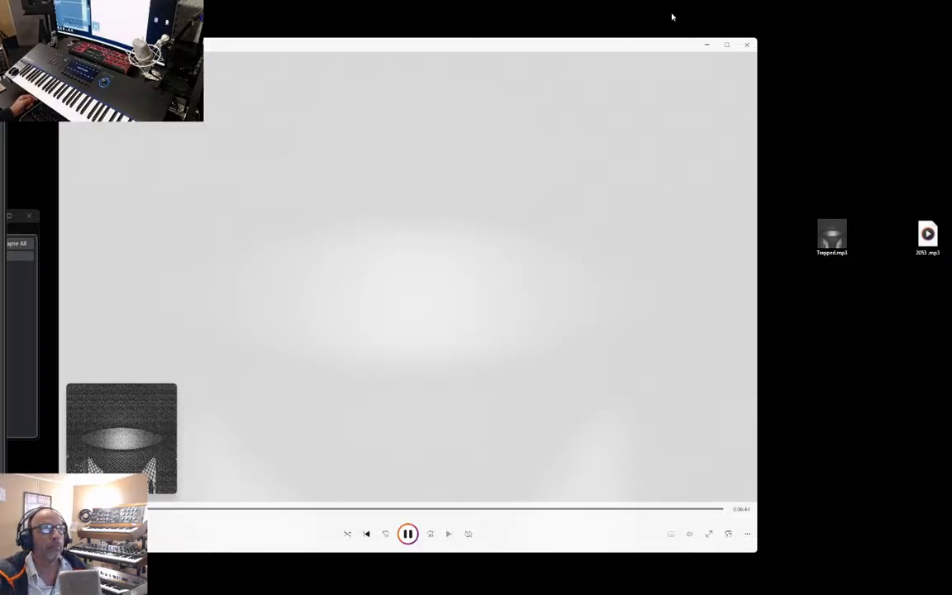
left_click_drag(665, 42, 849, 73)
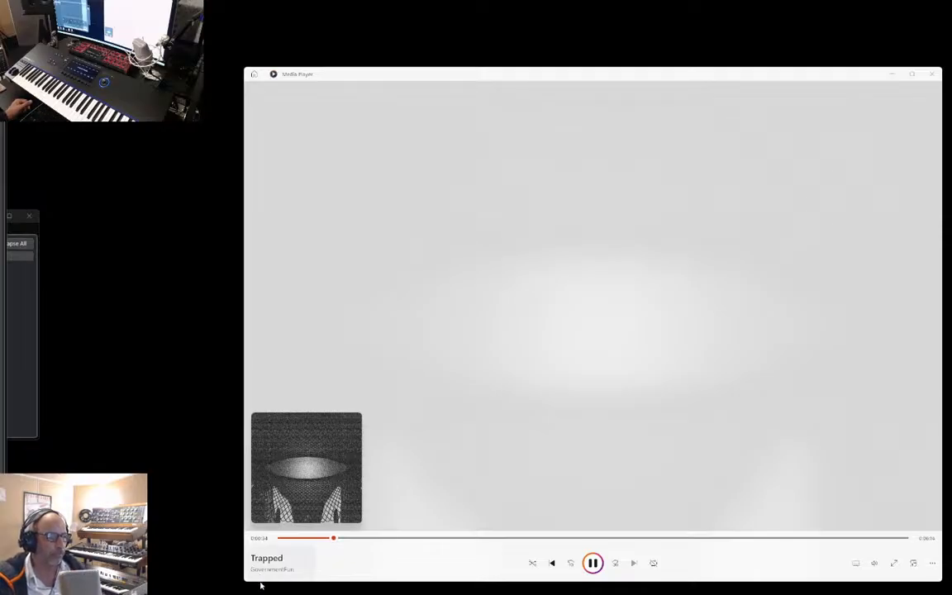
Step: Bring back the LiveStream.txt notes, move them clear of the player for reading and minimise them
key("alt+Tab")
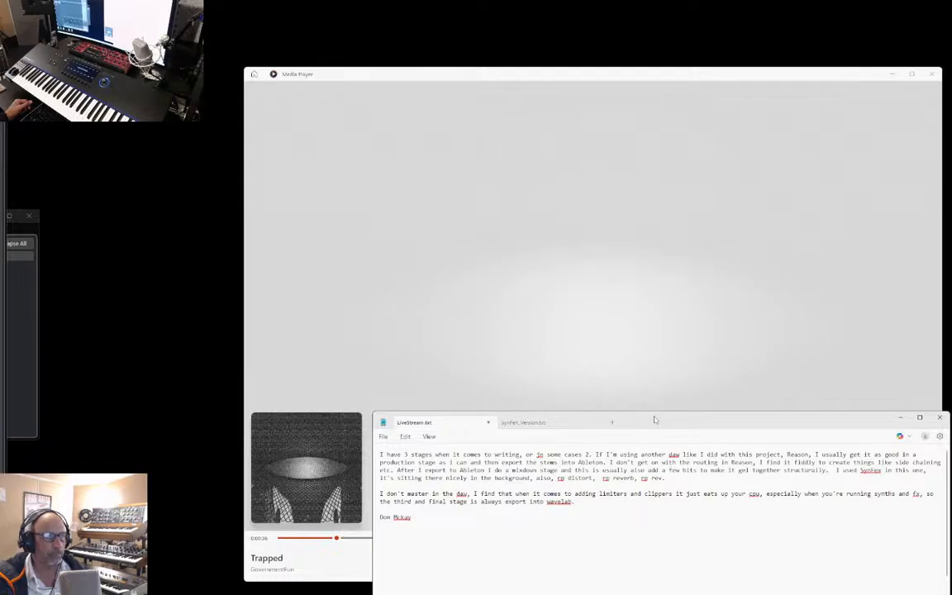
left_click_drag(90, 440, 0, 420)
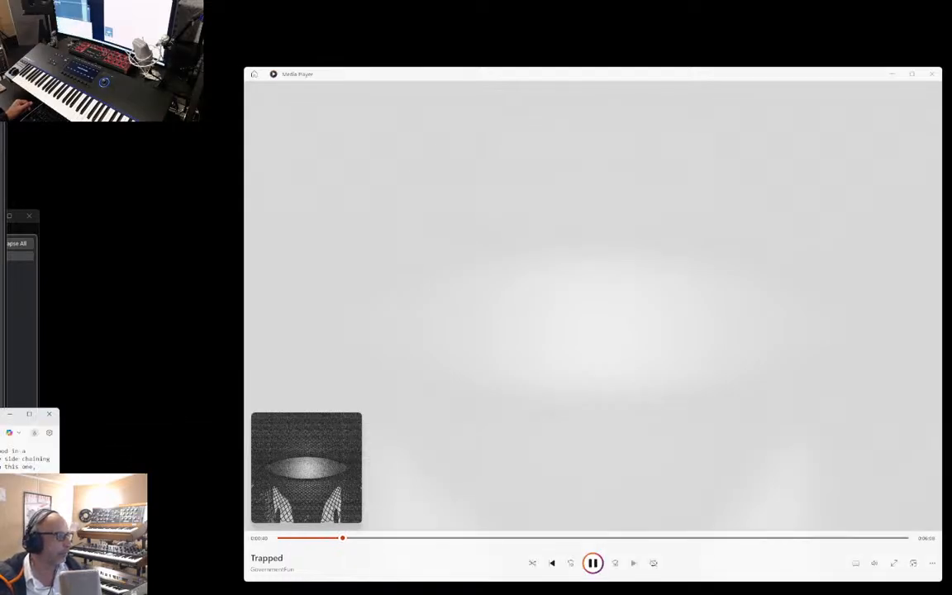
left_click(11, 414)
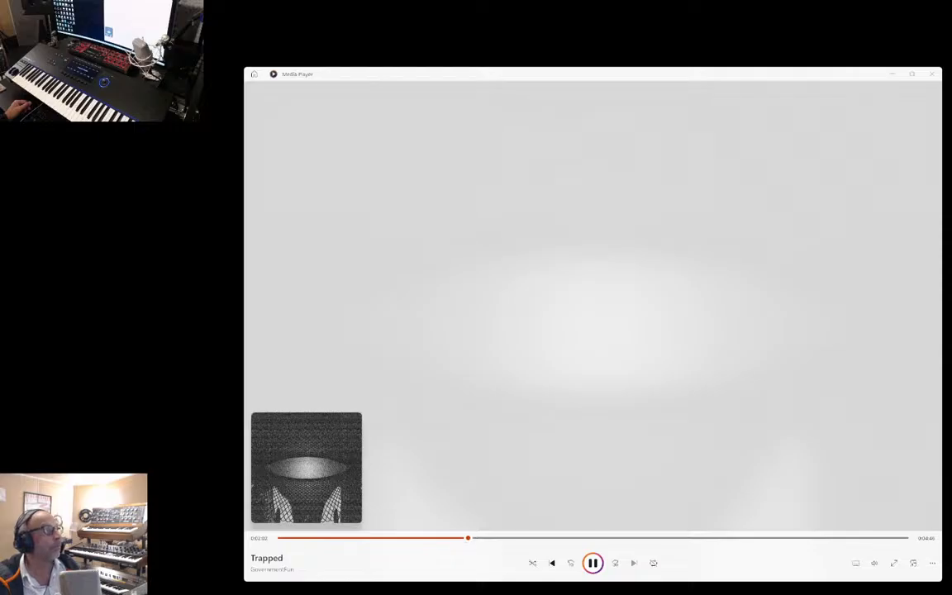
Step: Bring up the Rob Papen documents folder in File Explorer and move its window off the Media Player display while Trapped keeps playing
key("alt+Tab")
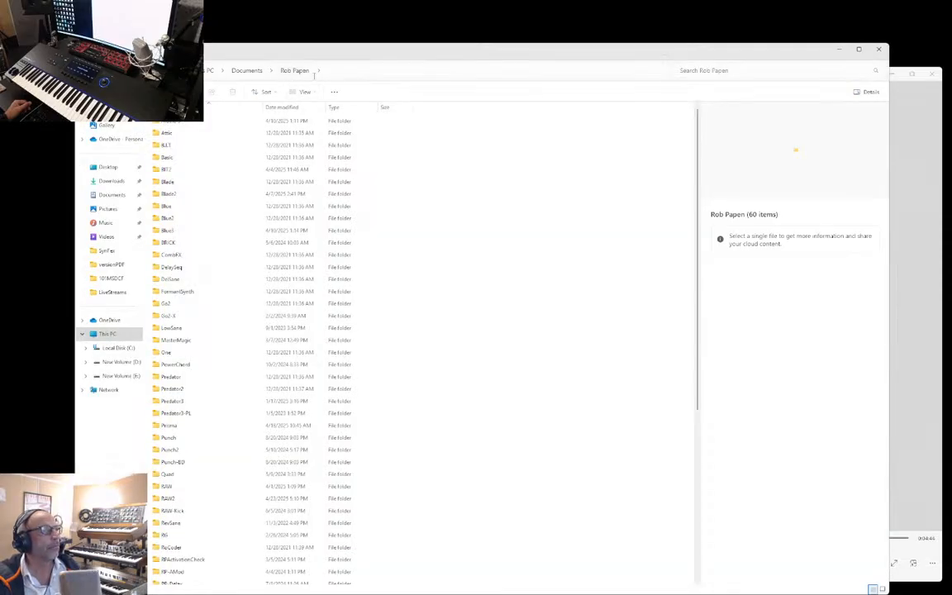
left_click_drag(311, 57, 0, 79)
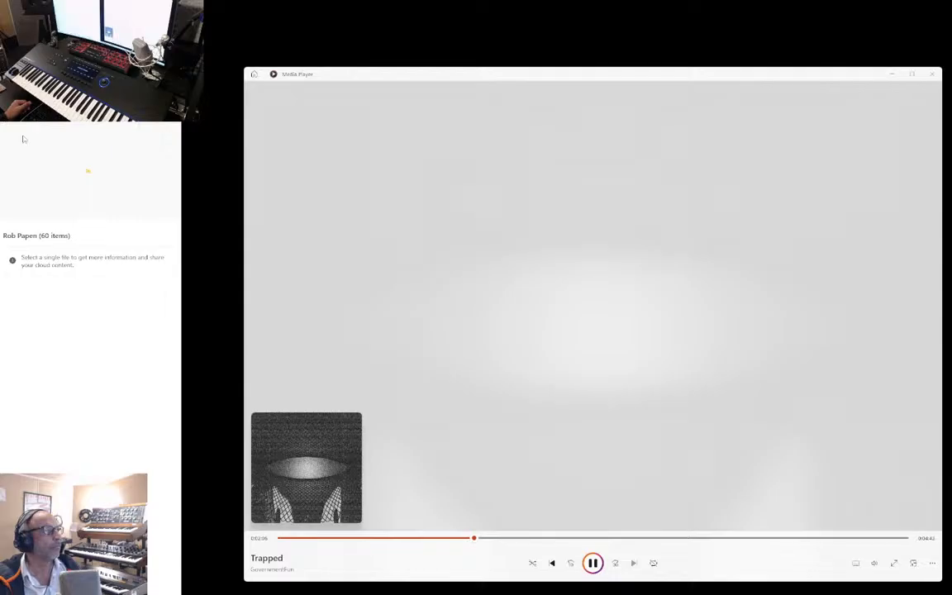
left_click_drag(181, 158, 0, 158)
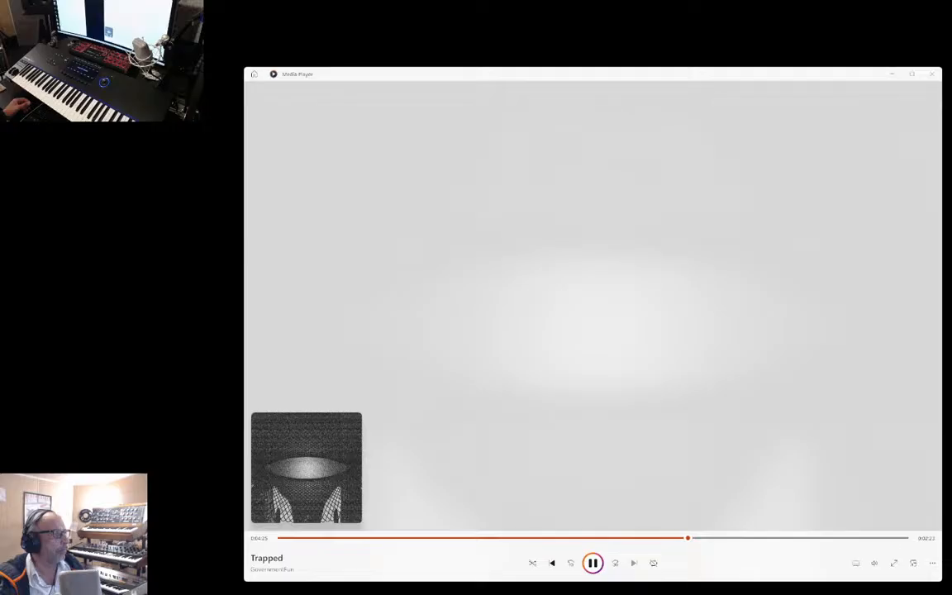
left_click_drag(168, 187, 0, 200)
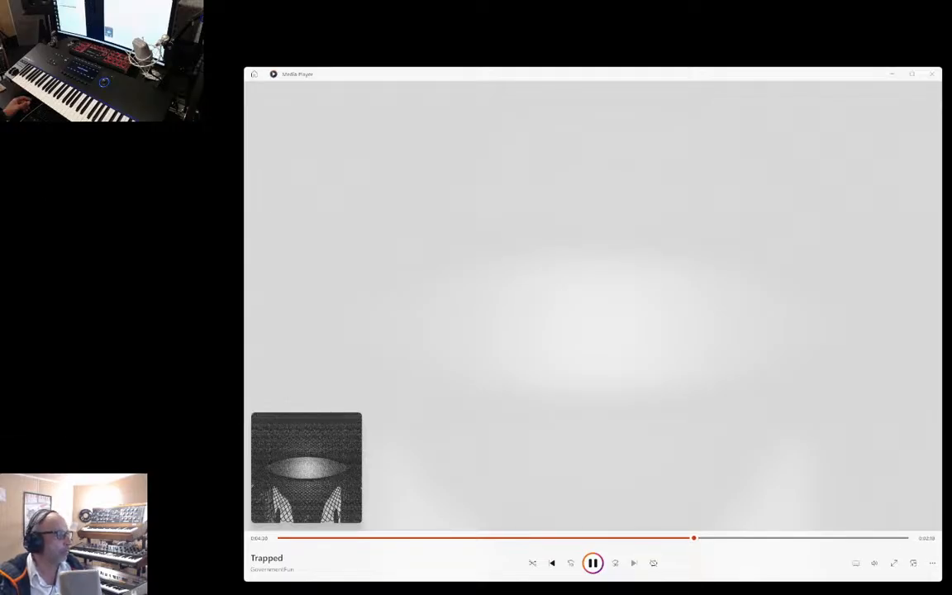